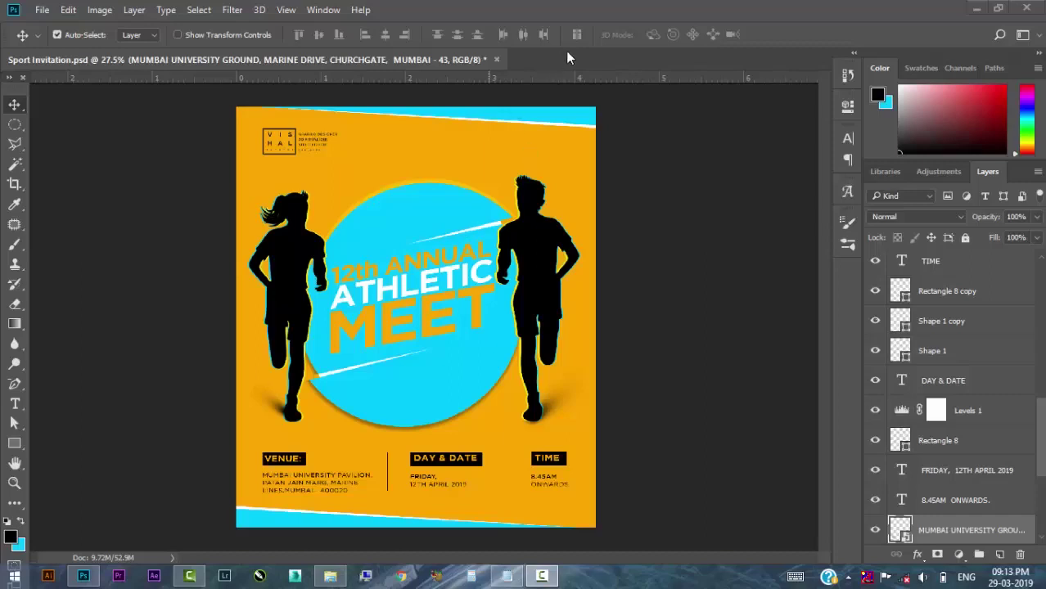
Create a new 1703 × 1995 px, 300 ppi poster document.
{"action": "left_click", "coordinate": [42, 10]}
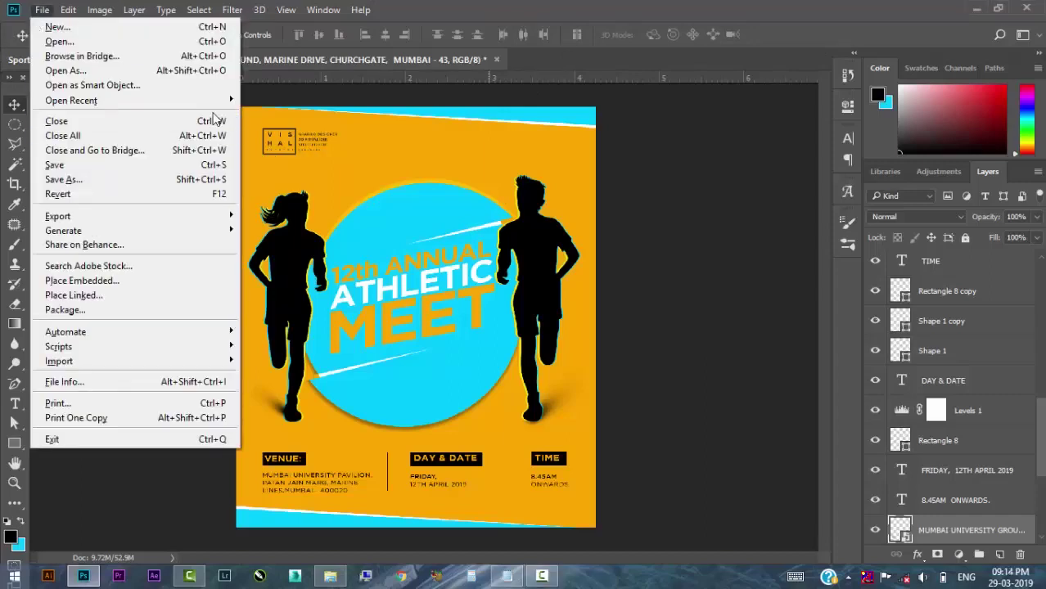
{"action": "left_click", "coordinate": [416, 279]}
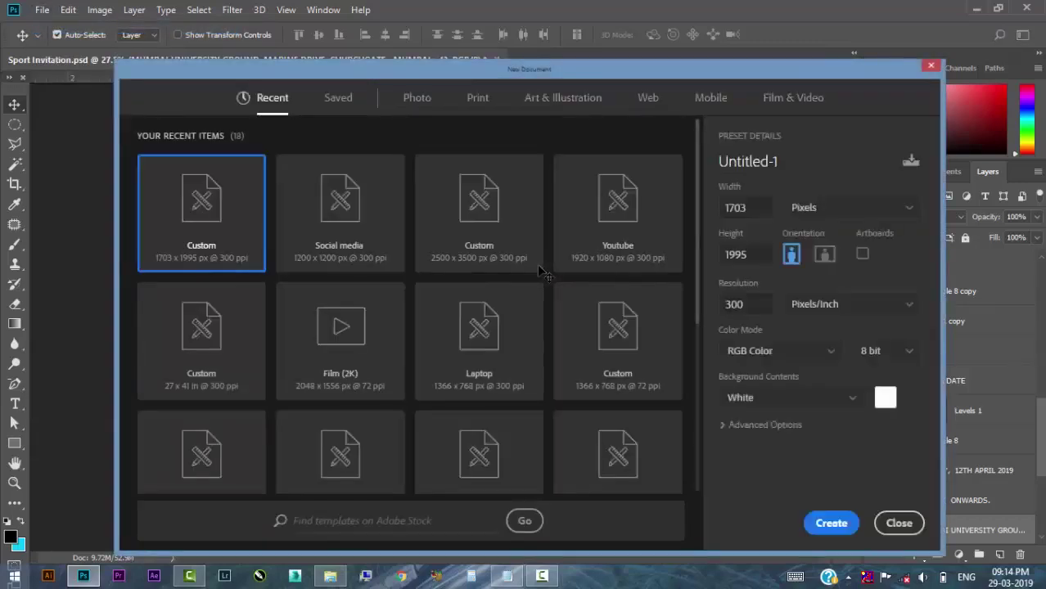
{"action": "left_click", "coordinate": [826, 524]}
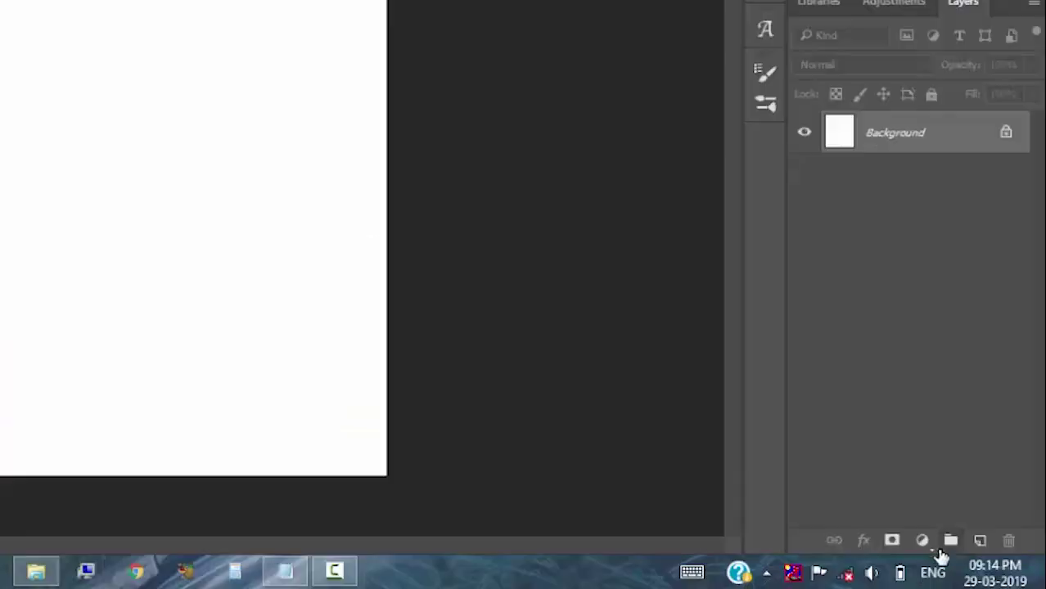
Add a Solid Color fill layer and shift its hue toward orange.
{"action": "left_click", "coordinate": [959, 554]}
{"action": "left_click", "coordinate": [943, 226]}
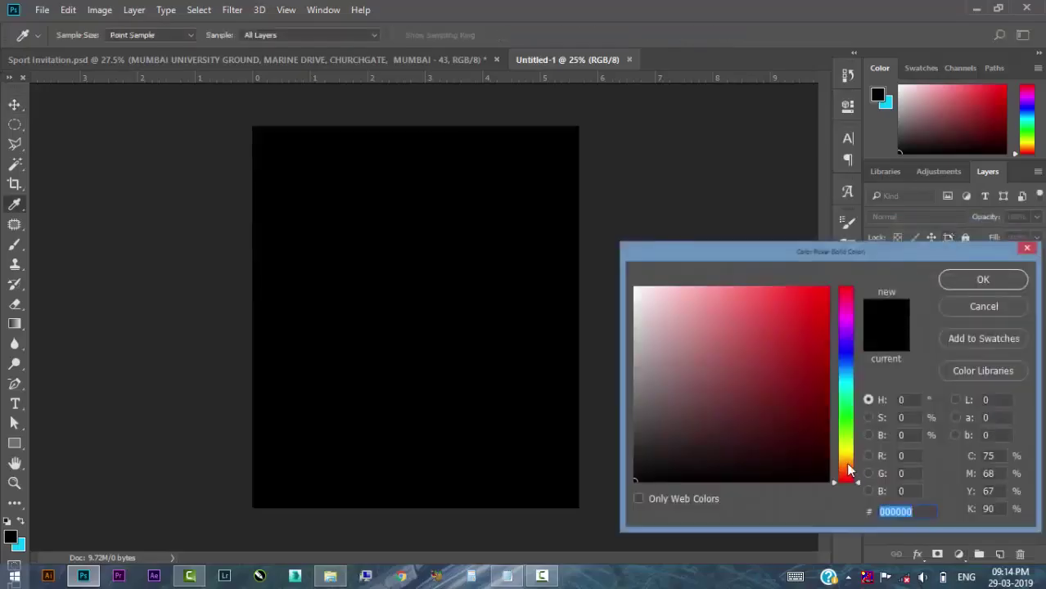
{"action": "left_click", "coordinate": [848, 460]}
{"action": "mouse_move", "coordinate": [848, 461]}
{"action": "left_mouse_down"}
{"action": "mouse_move", "coordinate": [850, 449]}
{"action": "mouse_move", "coordinate": [863, 468]}
{"action": "left_mouse_up"}
{"action": "left_click", "coordinate": [828, 287]}
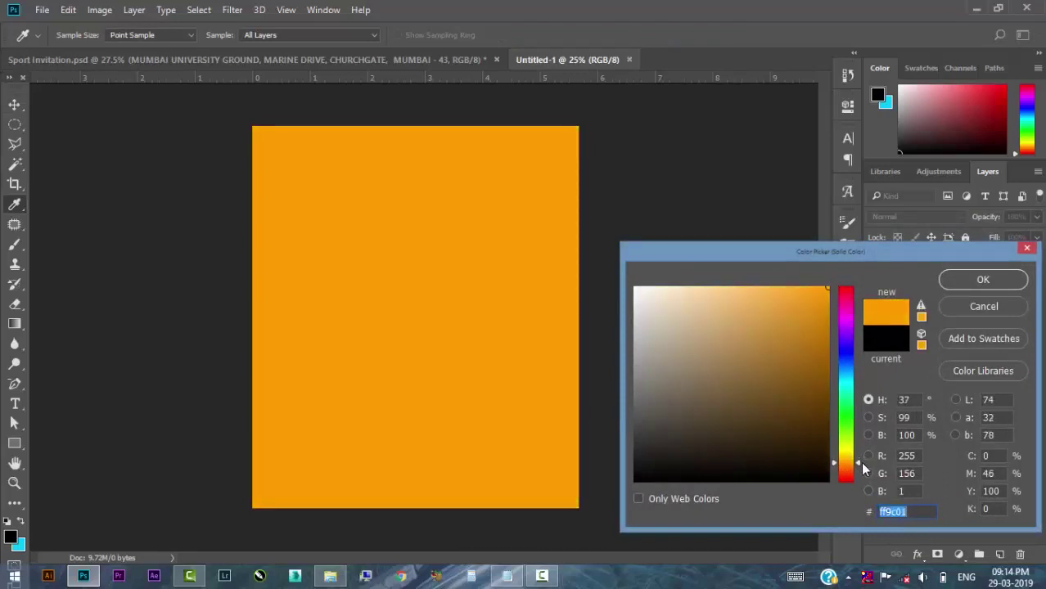
Confirm the ff9c04 orange fill, then draw a large cyan-filled circle with the Ellipse Tool.
{"action": "type", "text": "ff9c04"}
{"action": "left_click", "coordinate": [972, 276]}
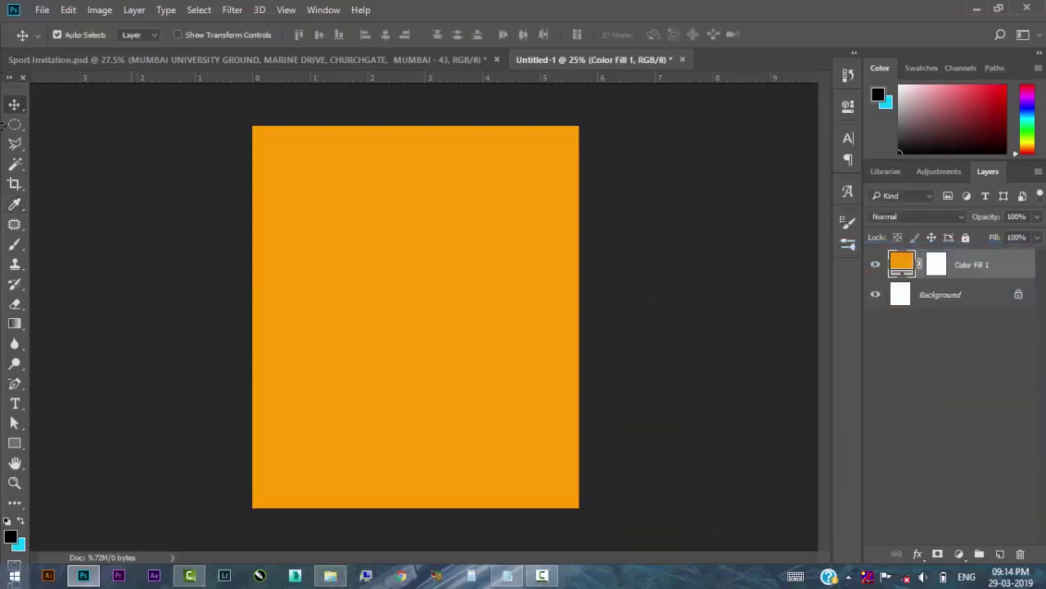
{"action": "left_click_drag", "start_coordinate": [14, 443], "coordinate": [61, 467]}
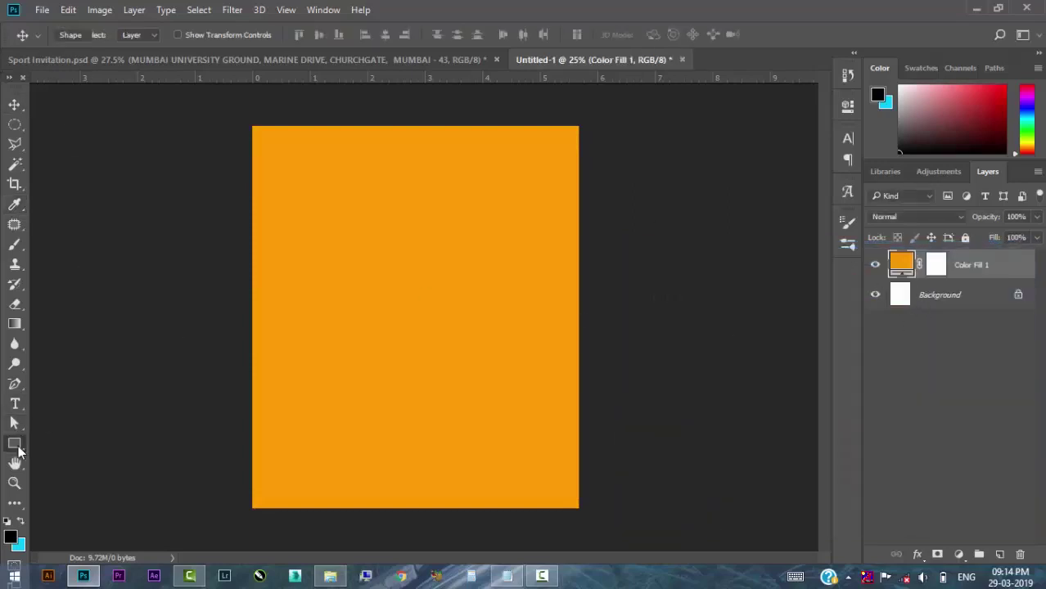
{"action": "left_click_drag", "start_coordinate": [375, 246], "coordinate": [523, 360]}
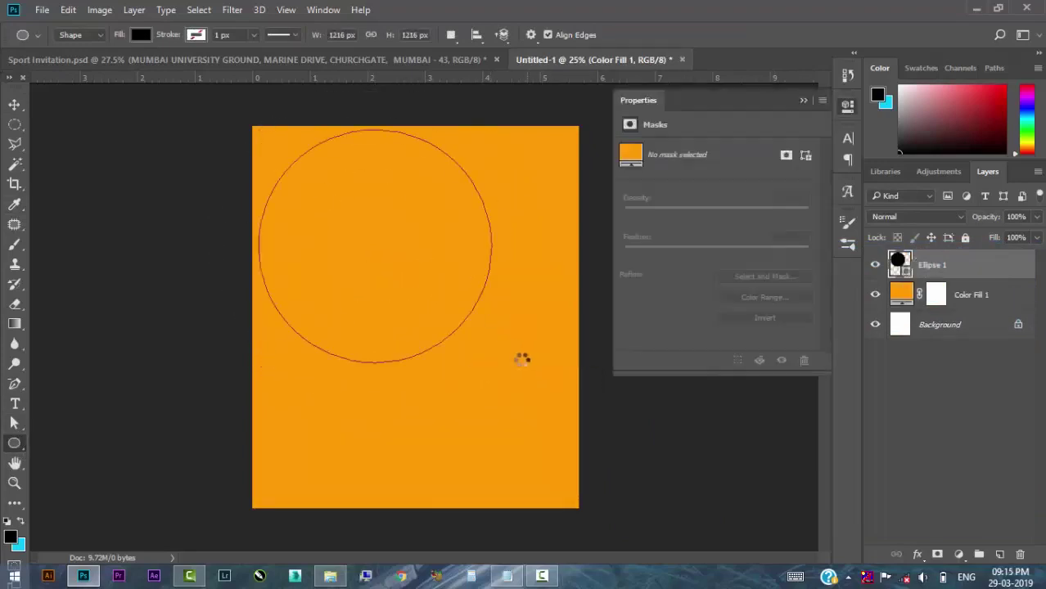
{"action": "left_click", "coordinate": [629, 219]}
{"action": "left_click", "coordinate": [652, 301]}
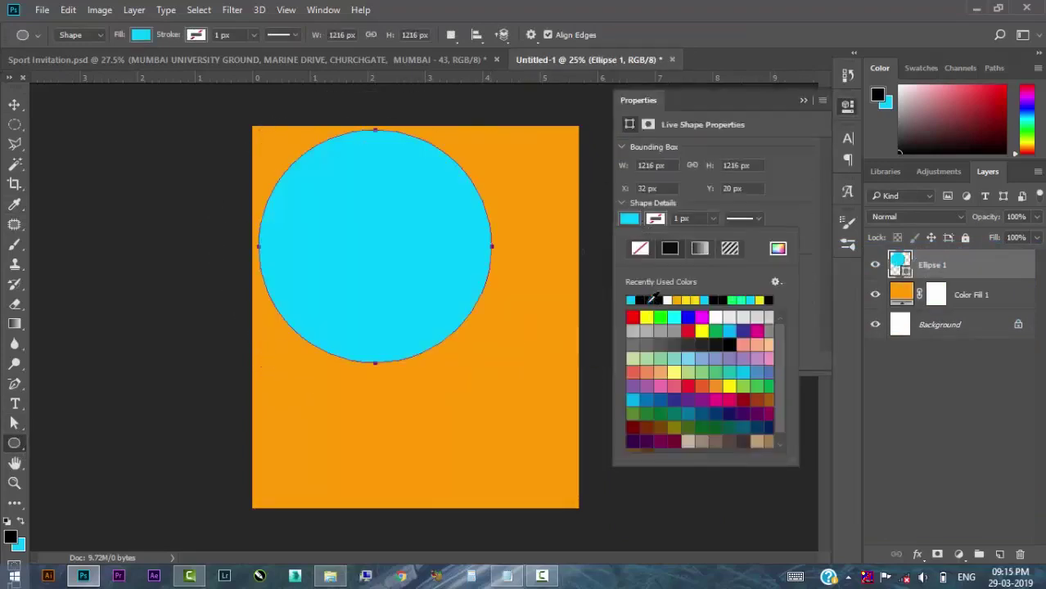
Shrink the circle with Free Transform and centre it on the page.
{"action": "key", "text": "v"}
{"action": "left_click_drag", "start_coordinate": [371, 244], "coordinate": [412, 304]}
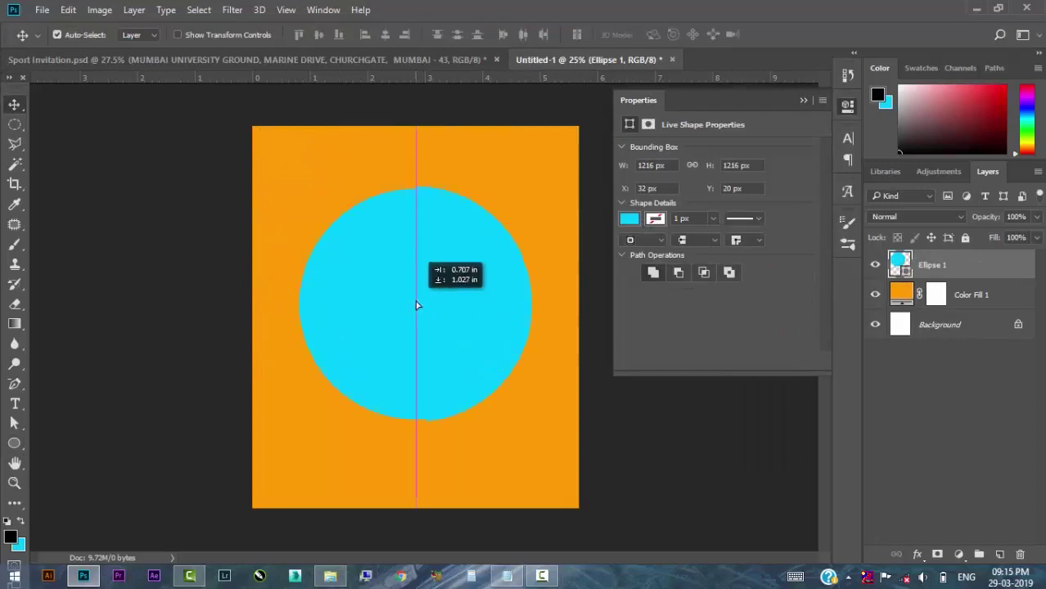
{"action": "left_click", "coordinate": [802, 100]}
{"action": "left_click", "coordinate": [99, 10]}
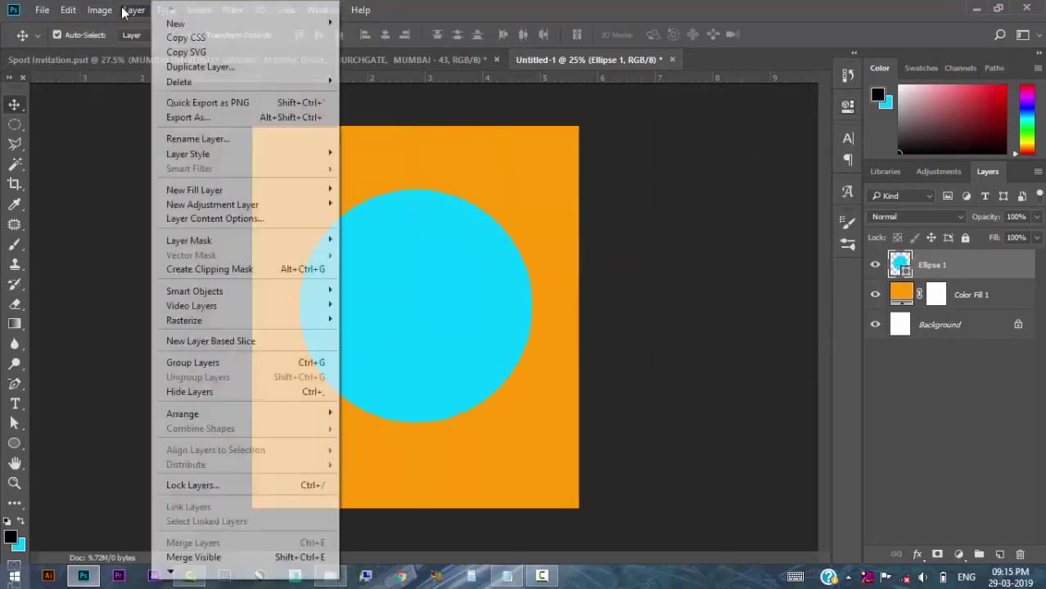
{"action": "mouse_move", "coordinate": [68, 10]}
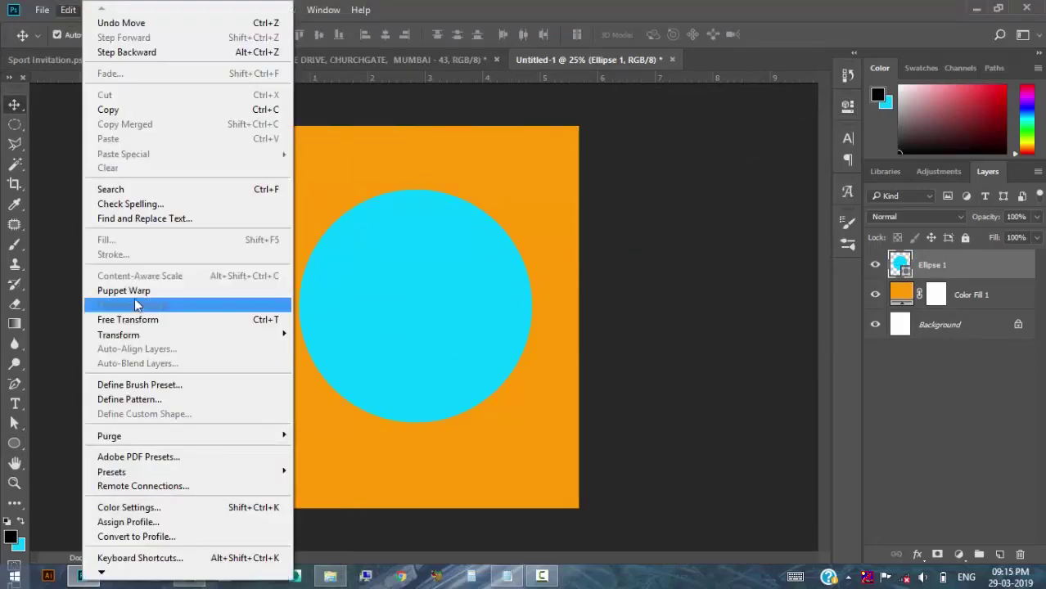
{"action": "left_click", "coordinate": [131, 322]}
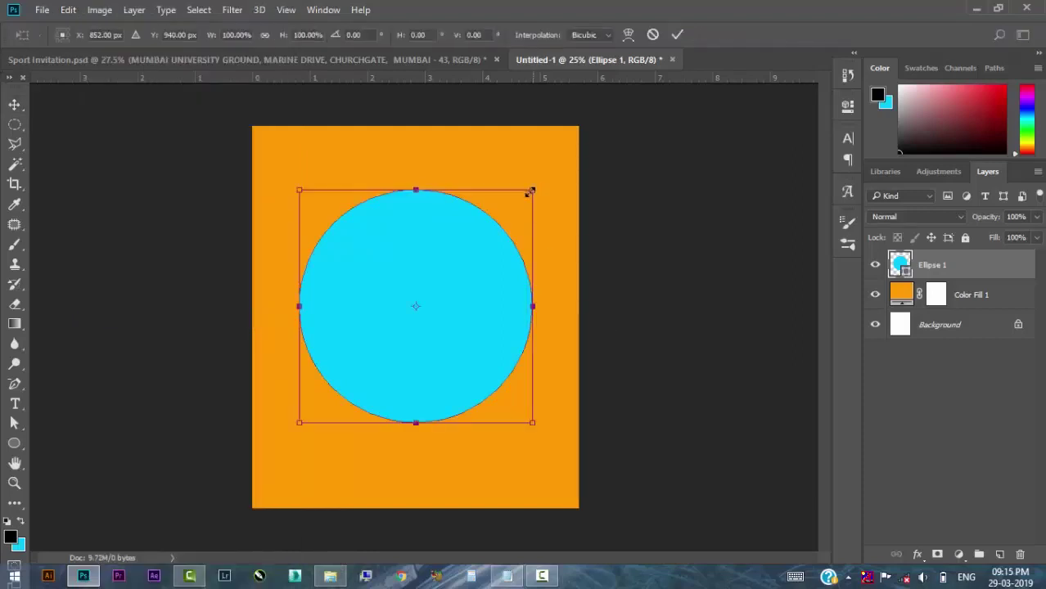
{"action": "left_click_drag", "start_coordinate": [530, 191], "coordinate": [518, 201]}
{"action": "left_click_drag", "start_coordinate": [471, 299], "coordinate": [478, 295]}
{"action": "key", "text": "Return"}
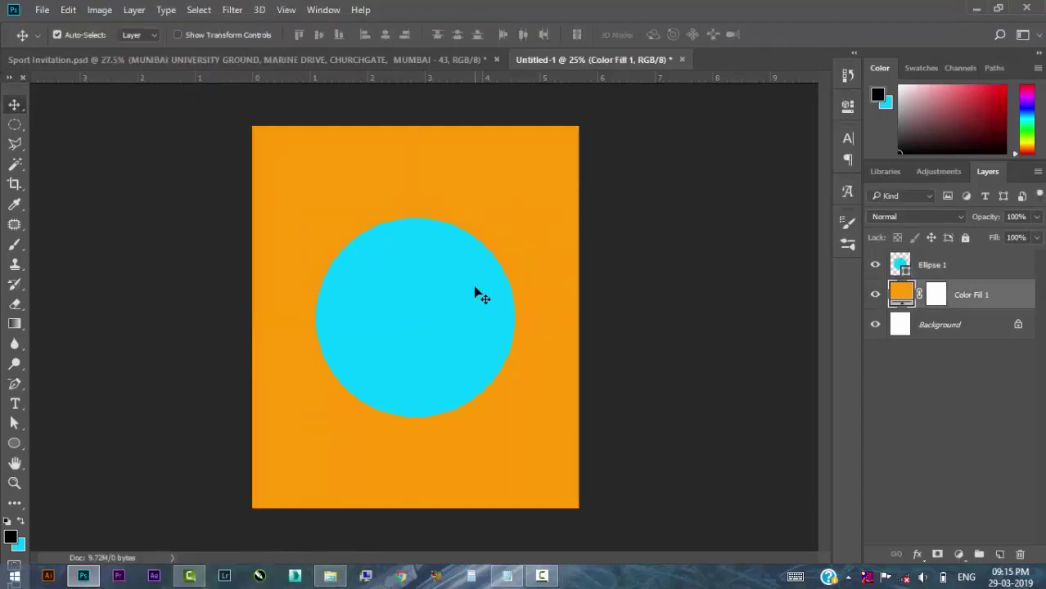
{"action": "left_click", "coordinate": [479, 294]}
Give the circle a soft Drop Shadow at 20% opacity with increased distance and spread.
{"action": "left_click", "coordinate": [889, 550]}
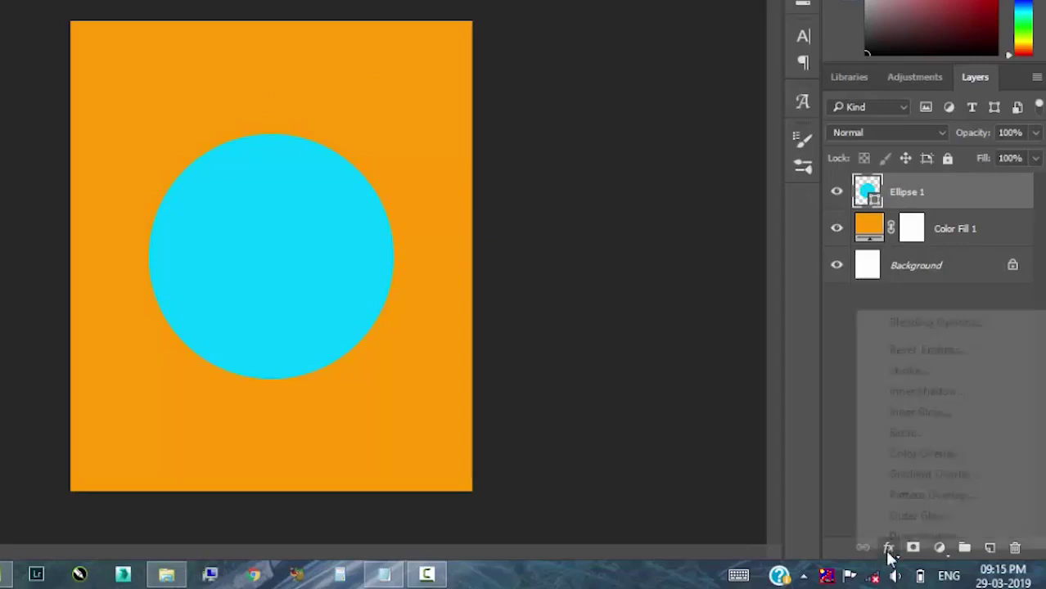
{"action": "left_click", "coordinate": [921, 537]}
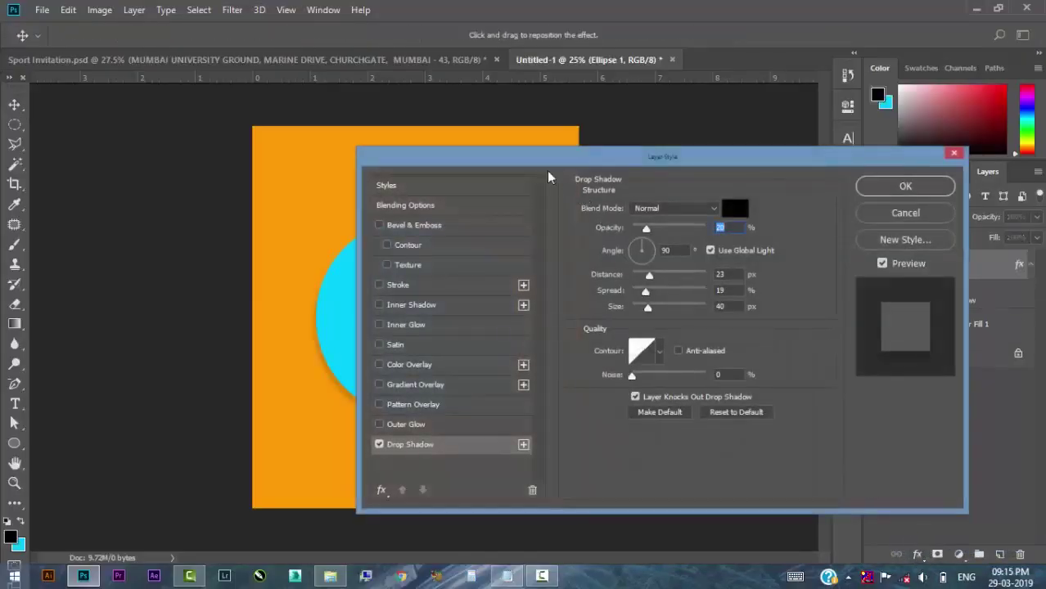
{"action": "left_click_drag", "start_coordinate": [536, 162], "coordinate": [762, 150]}
{"action": "left_click_drag", "start_coordinate": [876, 265], "coordinate": [875, 279]}
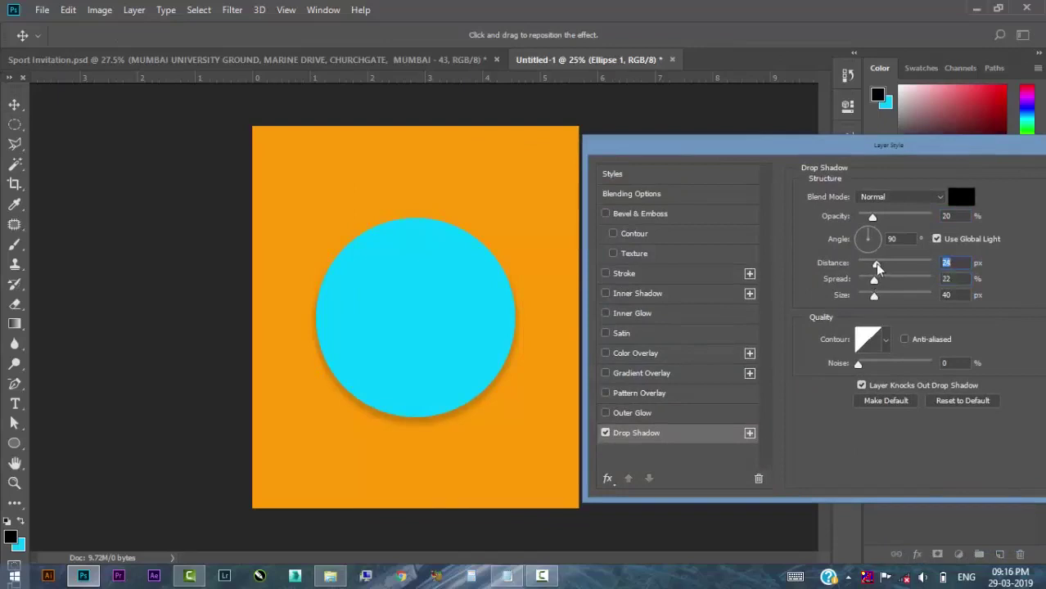
{"action": "left_click_drag", "start_coordinate": [824, 149], "coordinate": [685, 150]}
{"action": "left_click", "coordinate": [980, 163]}
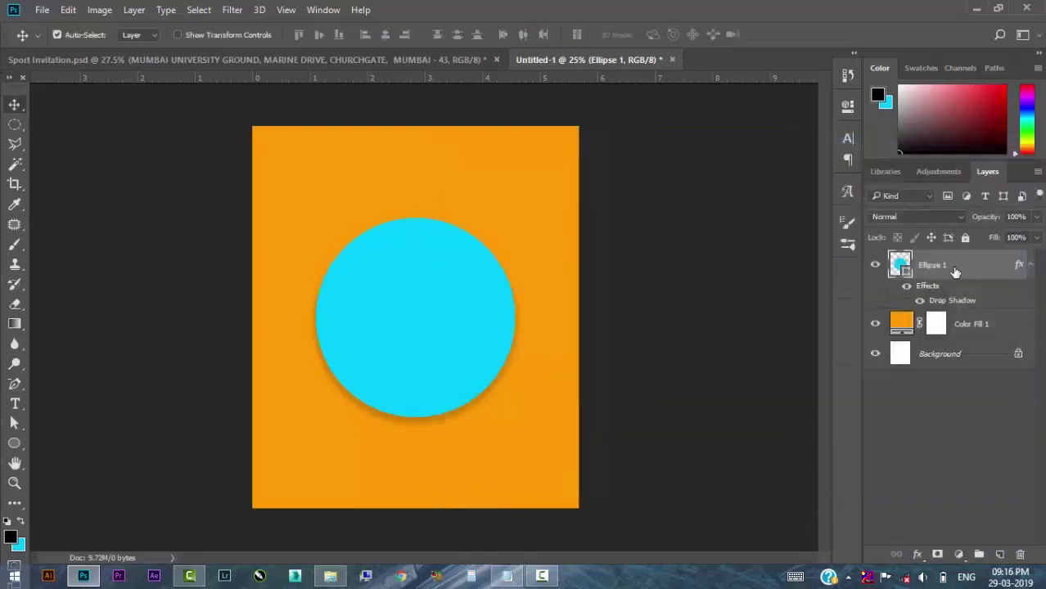
Duplicate Ellipse 1 beneath the original and recolour the copy yellow-orange #ffba01.
{"action": "right_click", "coordinate": [919, 267]}
{"action": "left_click", "coordinate": [690, 166]}
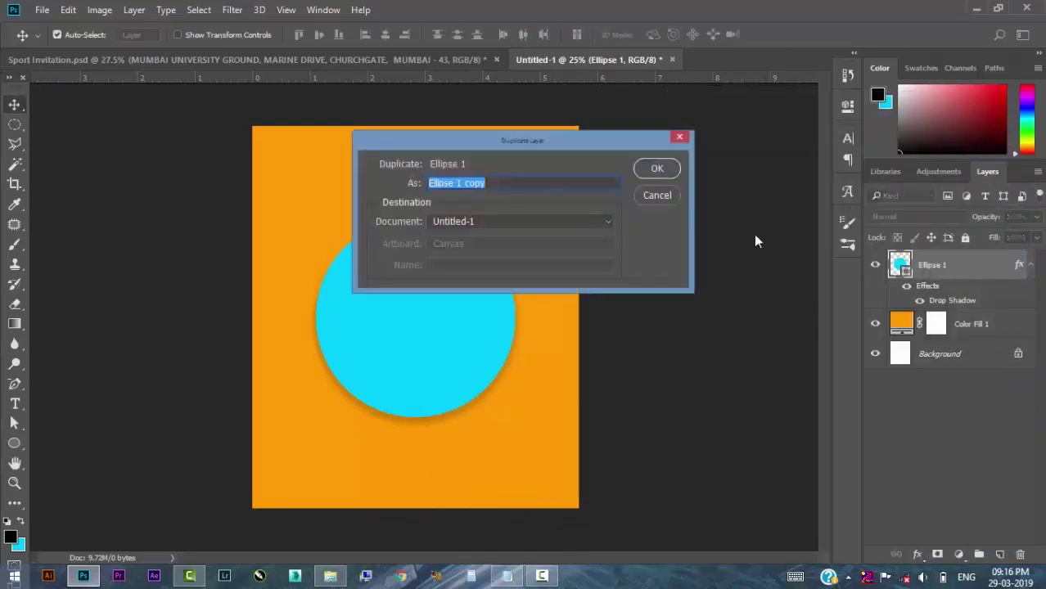
{"action": "left_click_drag", "start_coordinate": [941, 267], "coordinate": [947, 344]}
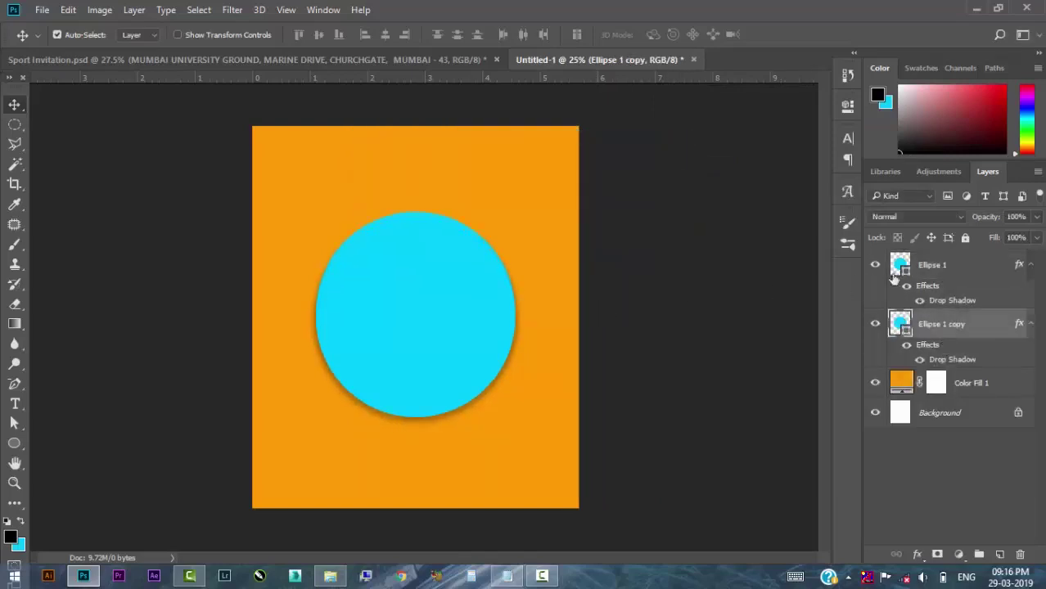
{"action": "double_click", "coordinate": [900, 324]}
{"action": "left_click", "coordinate": [846, 461]}
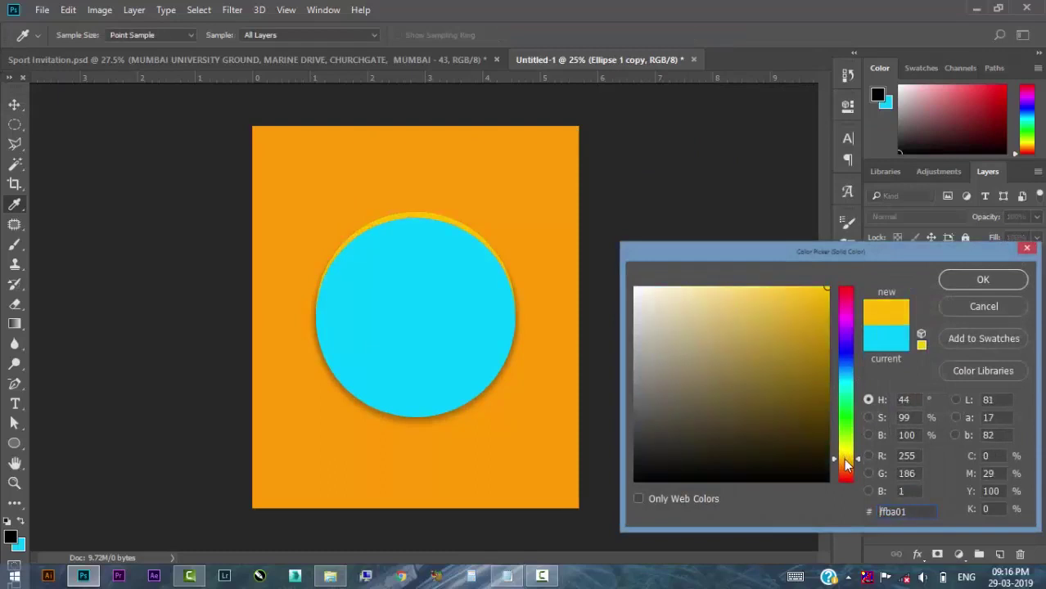
{"action": "key", "text": "Return"}
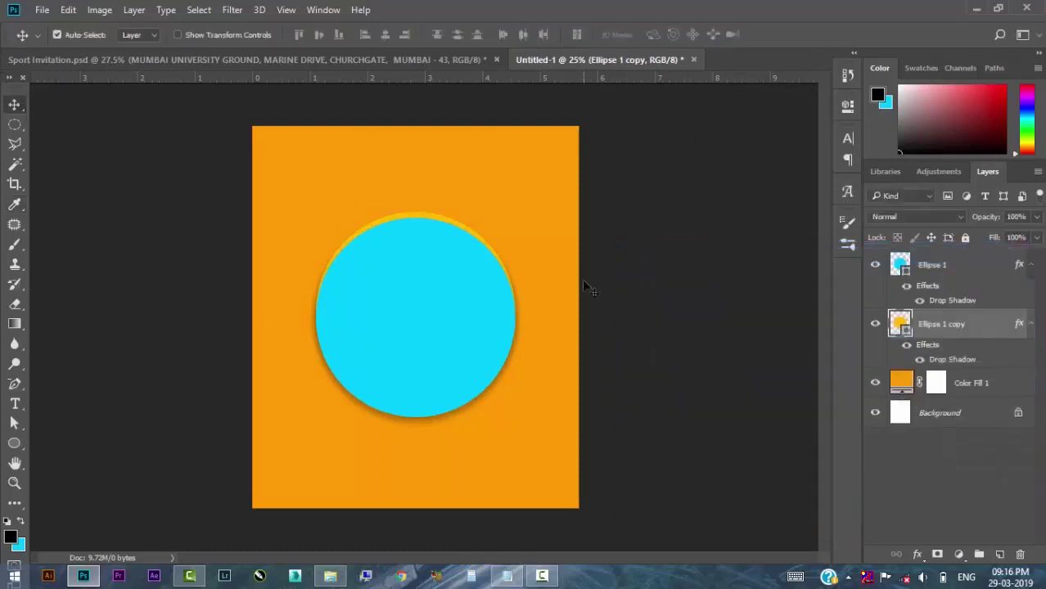
{"action": "left_click", "coordinate": [979, 309]}
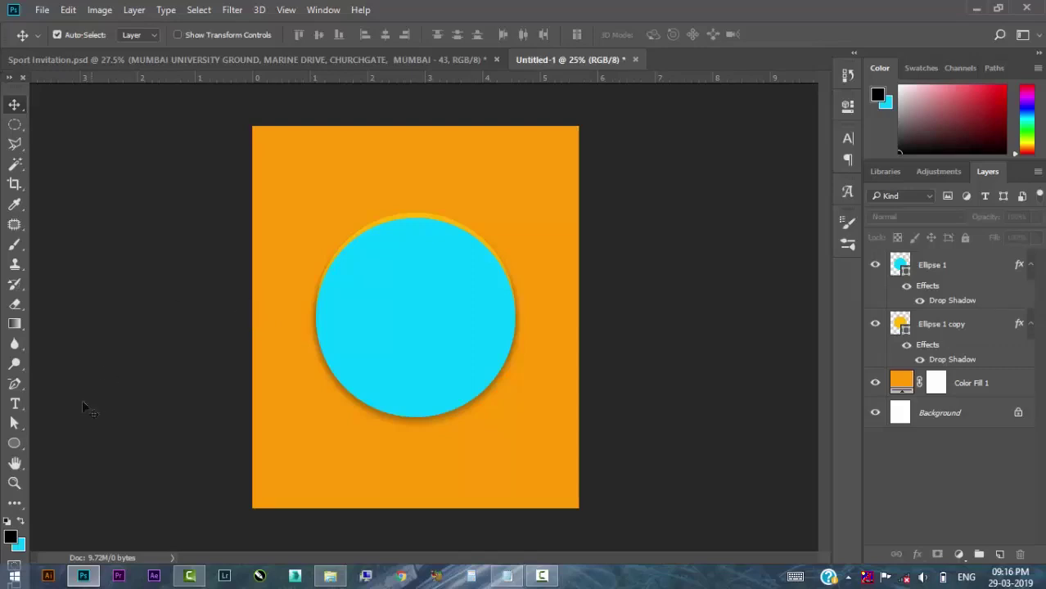
Start a 24 pt text layer inside the cyan circle.
{"action": "key", "text": "t"}
{"action": "left_click", "coordinate": [382, 283]}
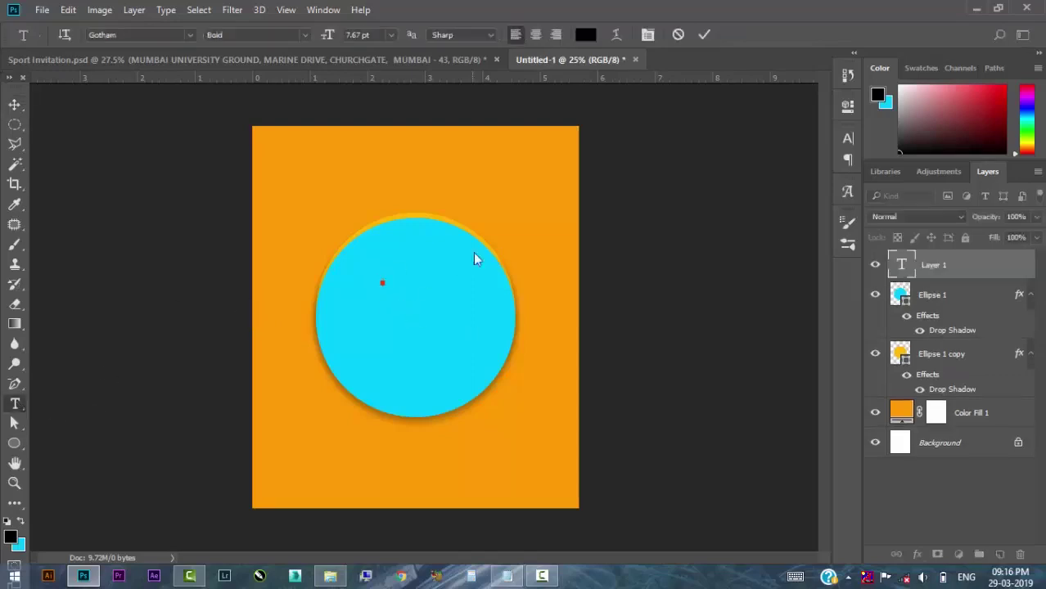
{"action": "left_click", "coordinate": [392, 35]}
{"action": "left_click", "coordinate": [385, 208]}
{"action": "left_click", "coordinate": [392, 35]}
{"action": "left_click", "coordinate": [384, 226]}
Paste '12th ANNUAL', copied from the notes, as the title text.
{"action": "left_click", "coordinate": [507, 576]}
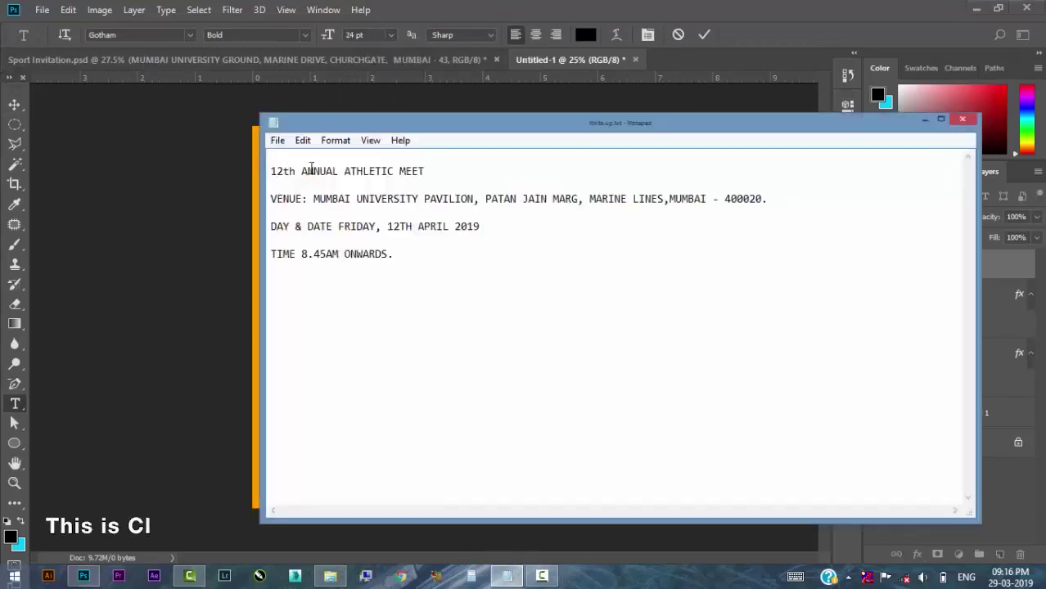
{"action": "left_click_drag", "start_coordinate": [271, 171], "coordinate": [335, 171]}
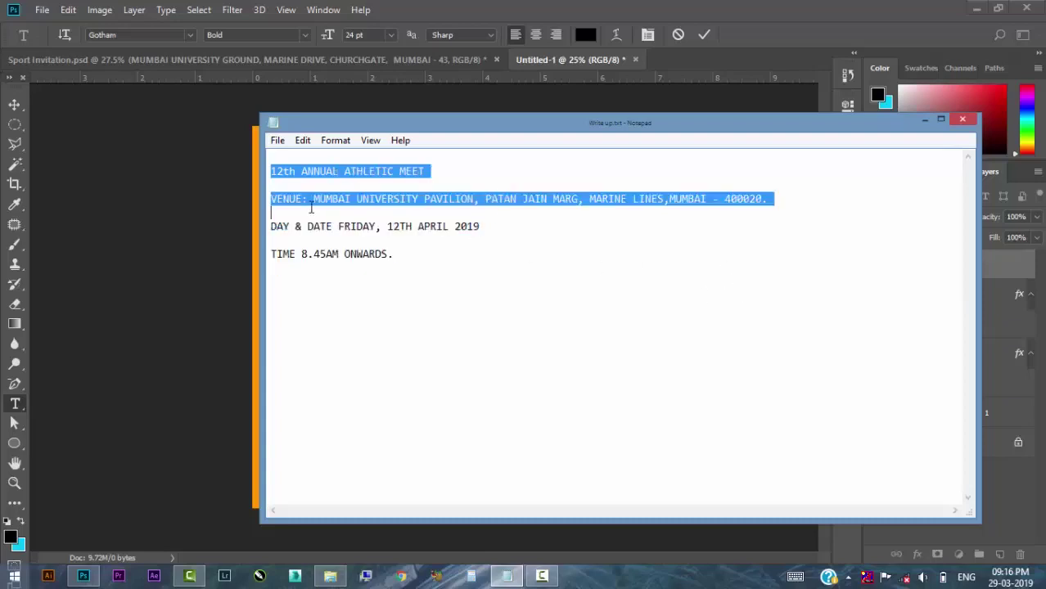
{"action": "left_click_drag", "start_coordinate": [334, 171], "coordinate": [384, 171]}
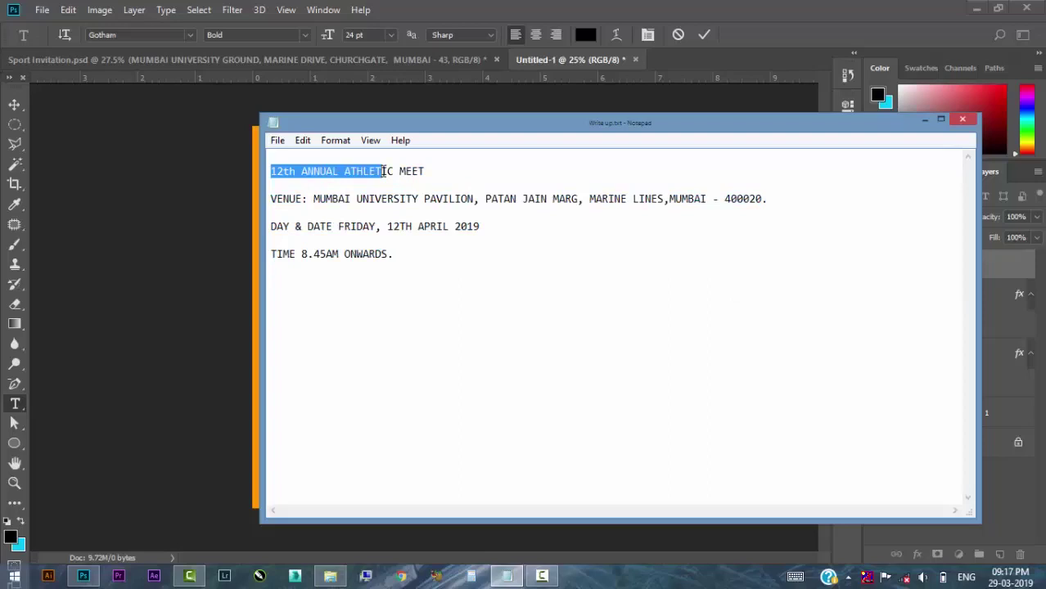
{"action": "left_click_drag", "start_coordinate": [384, 171], "coordinate": [339, 171]}
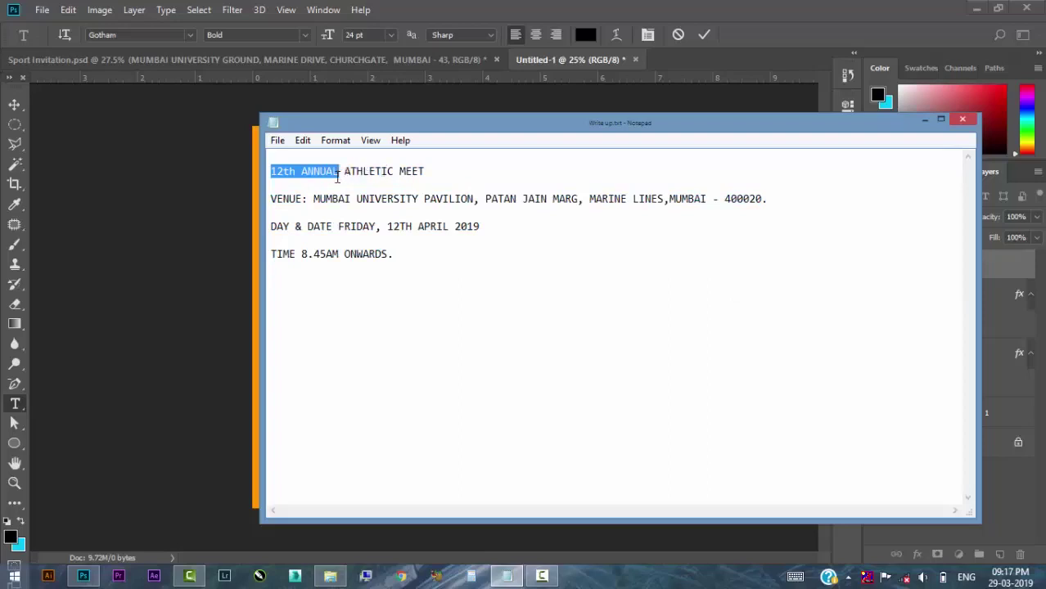
{"action": "key", "text": "ctrl+c"}
{"action": "key", "text": "alt+Tab"}
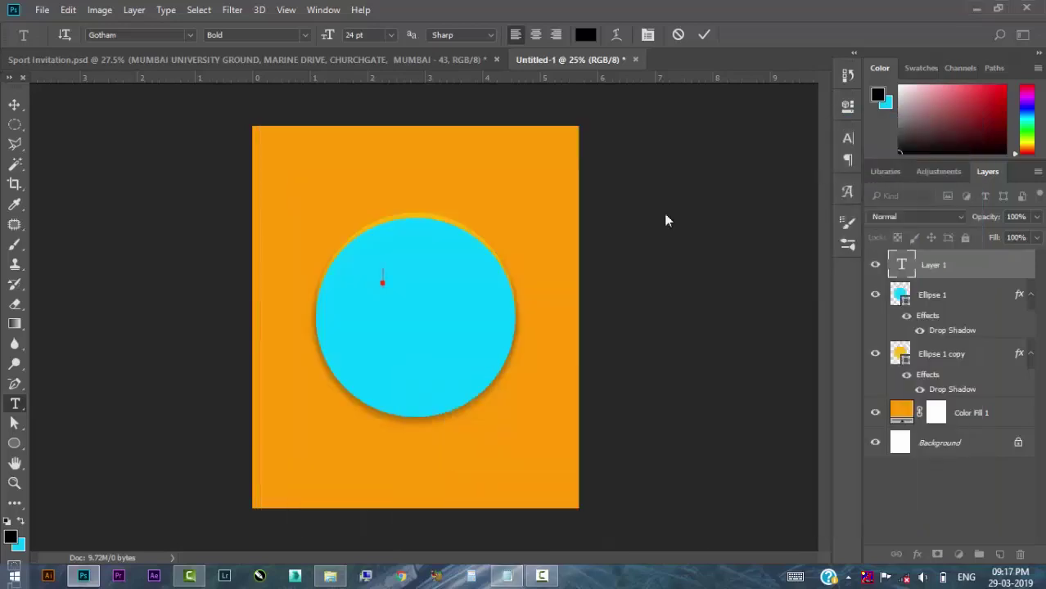
{"action": "key", "text": "ctrl+v"}
{"action": "key", "text": "ctrl+Return"}
Centre the 12th ANNUAL title in the circle and set its anti-aliasing to Sharp.
{"action": "key", "text": "v"}
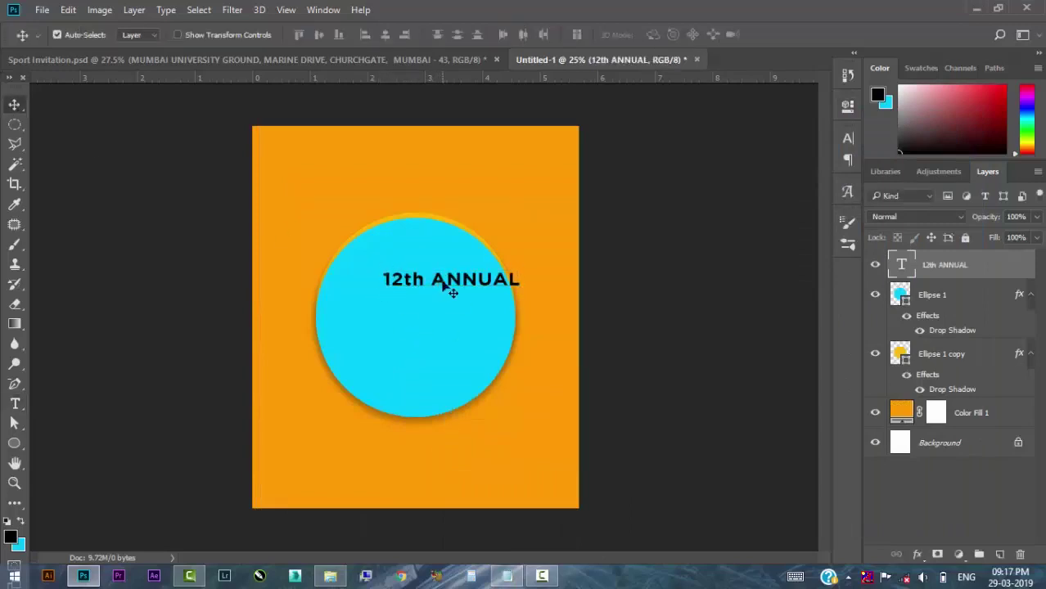
{"action": "left_click_drag", "start_coordinate": [450, 290], "coordinate": [416, 296]}
{"action": "left_click", "coordinate": [15, 404]}
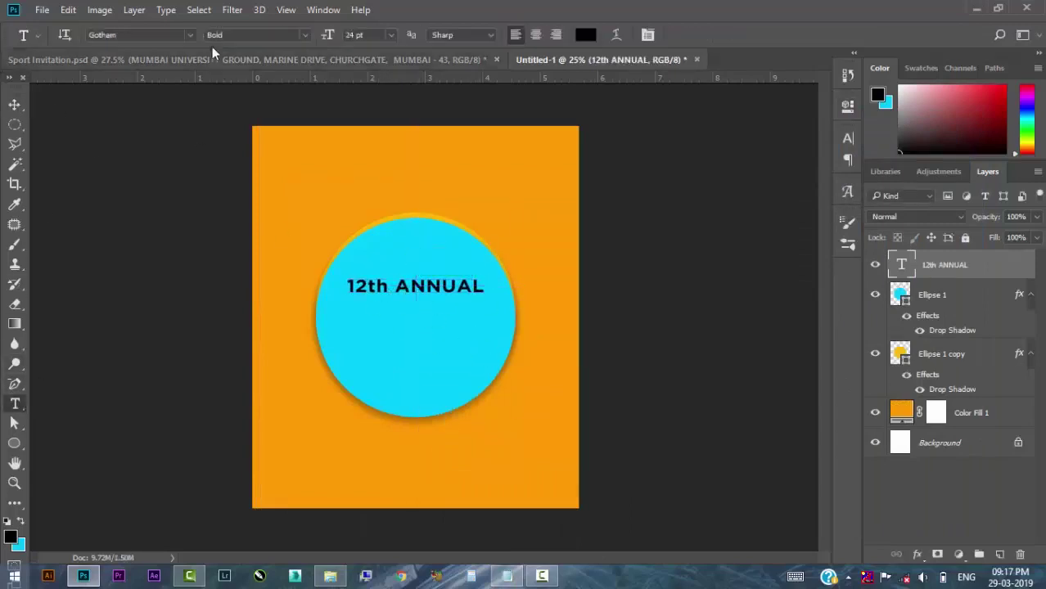
{"action": "left_click", "coordinate": [11, 107]}
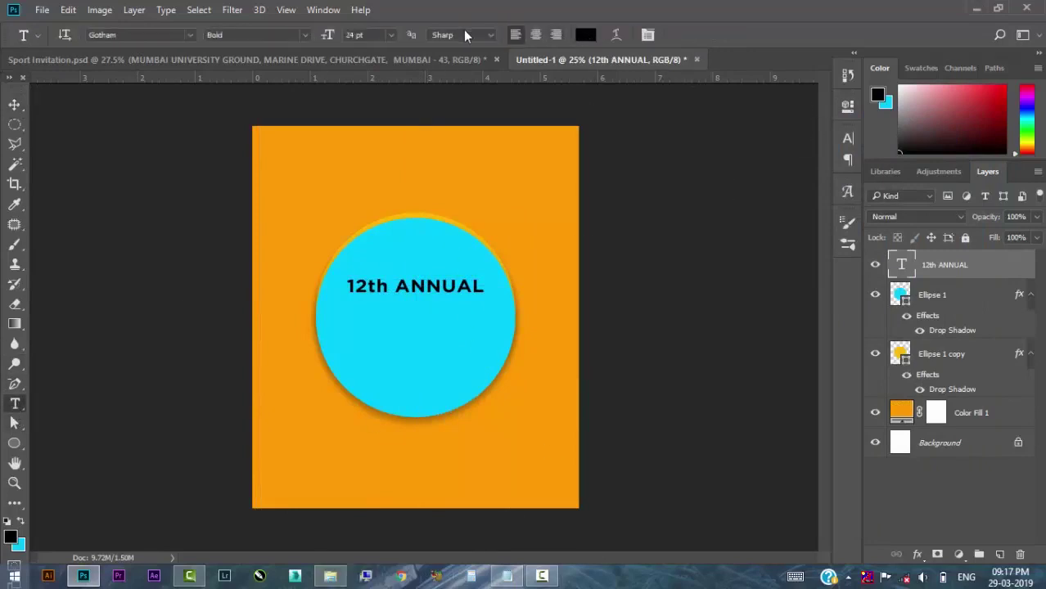
{"action": "left_click", "coordinate": [463, 35]}
{"action": "left_click", "coordinate": [458, 61]}
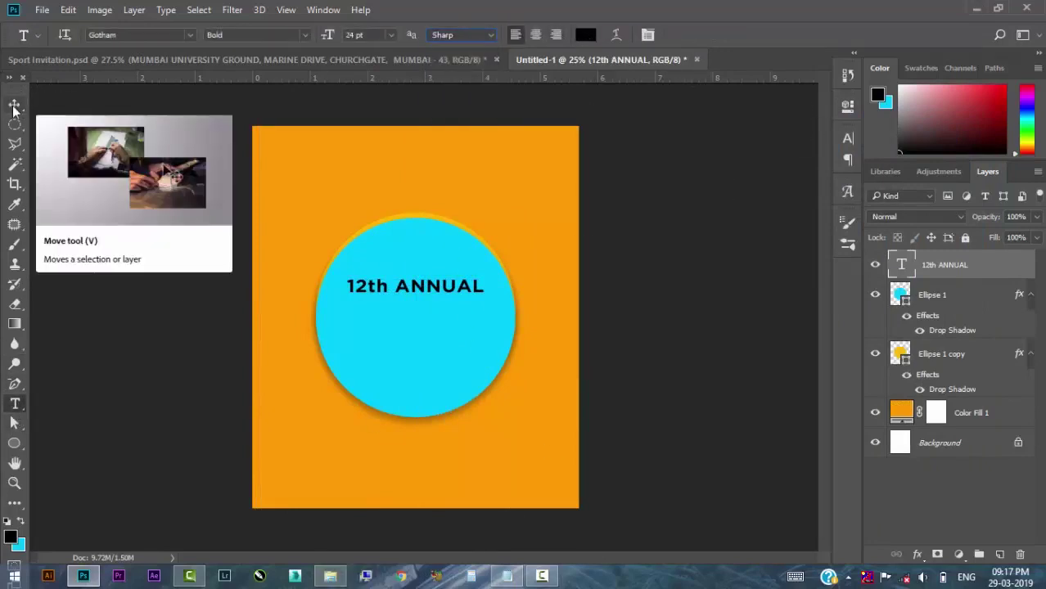
Alt-drag a copy of the 12th ANNUAL line just below it.
{"action": "left_click", "coordinate": [14, 105]}
{"action": "left_click_drag", "start_coordinate": [443, 300], "coordinate": [437, 264]}
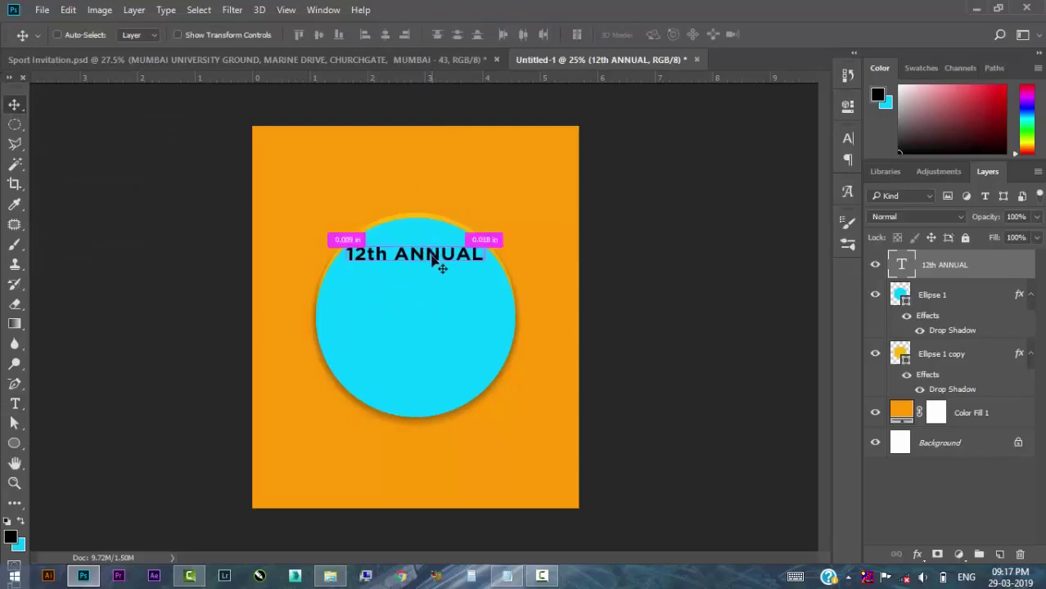
{"action": "key", "text": "ctrl+z"}
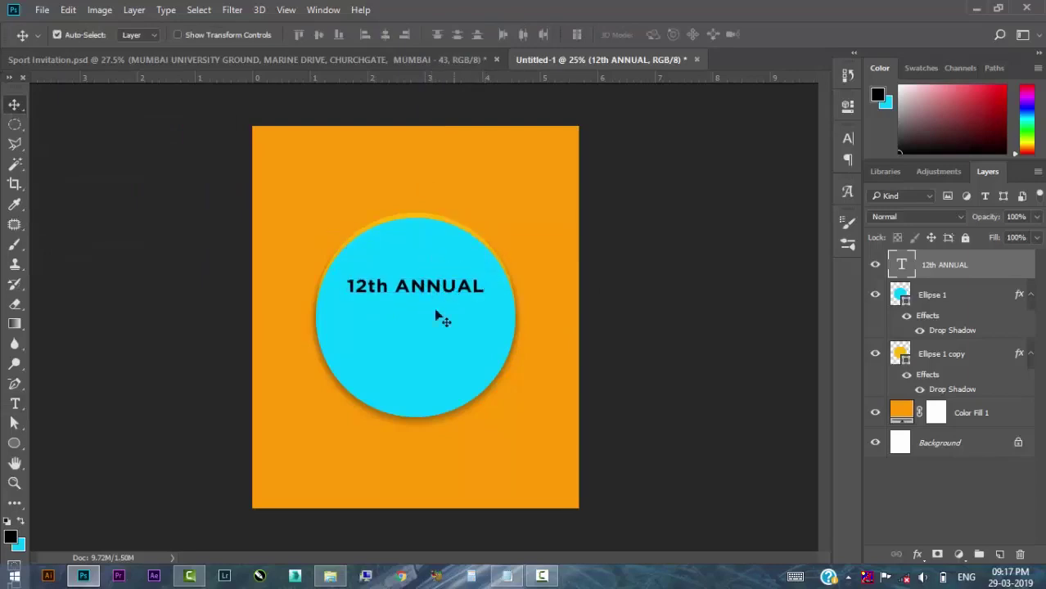
{"action": "left_click_drag", "start_coordinate": [444, 292], "coordinate": [437, 319]}
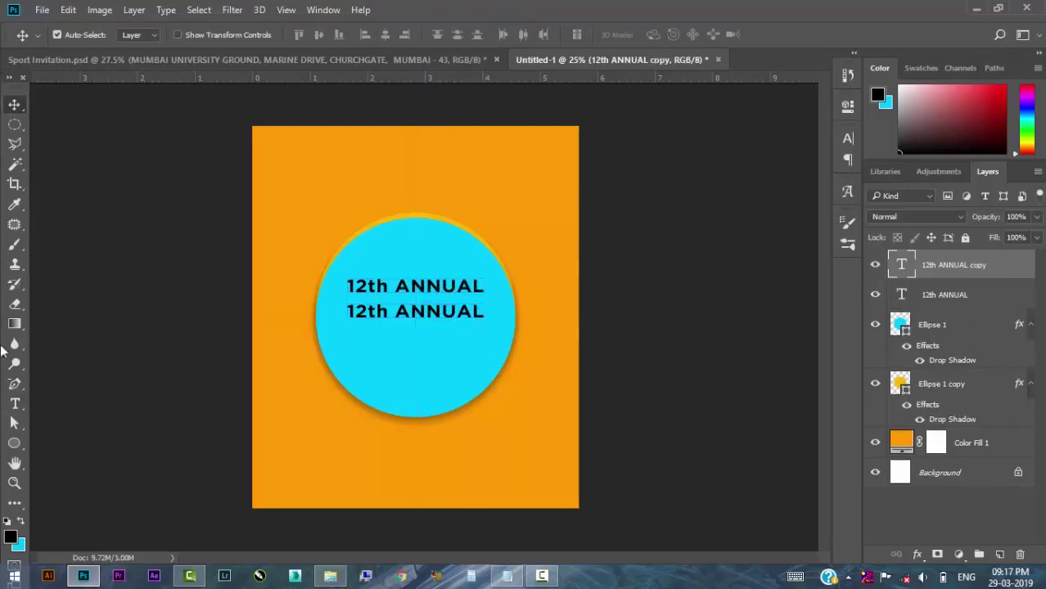
Replace the duplicated line's text with ATHLETIC copied from the notes.
{"action": "left_click", "coordinate": [15, 403]}
{"action": "left_click", "coordinate": [540, 579]}
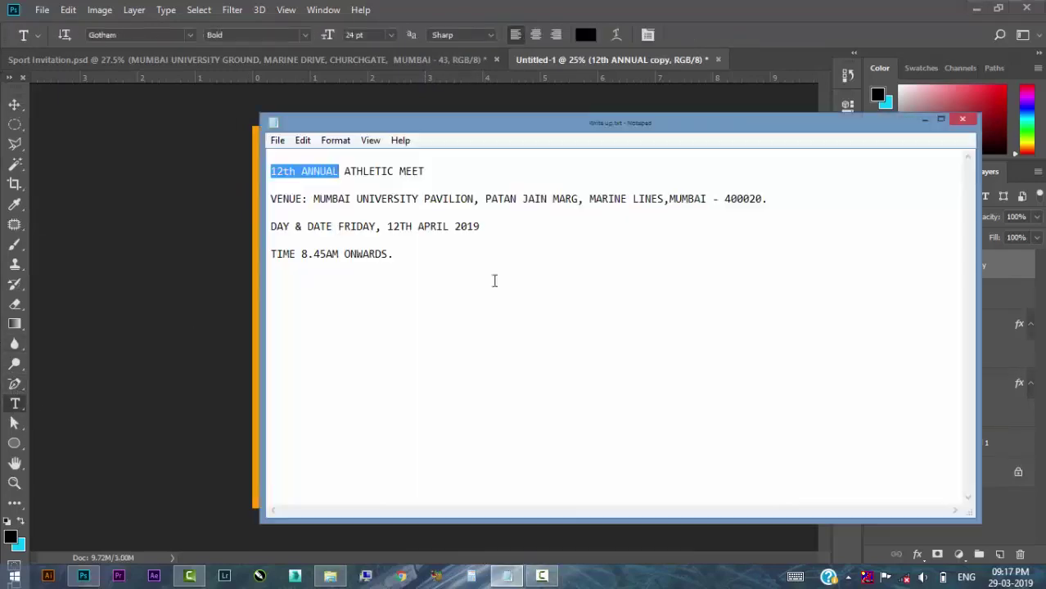
{"action": "left_click_drag", "start_coordinate": [344, 171], "coordinate": [395, 171]}
{"action": "left_click", "coordinate": [925, 120]}
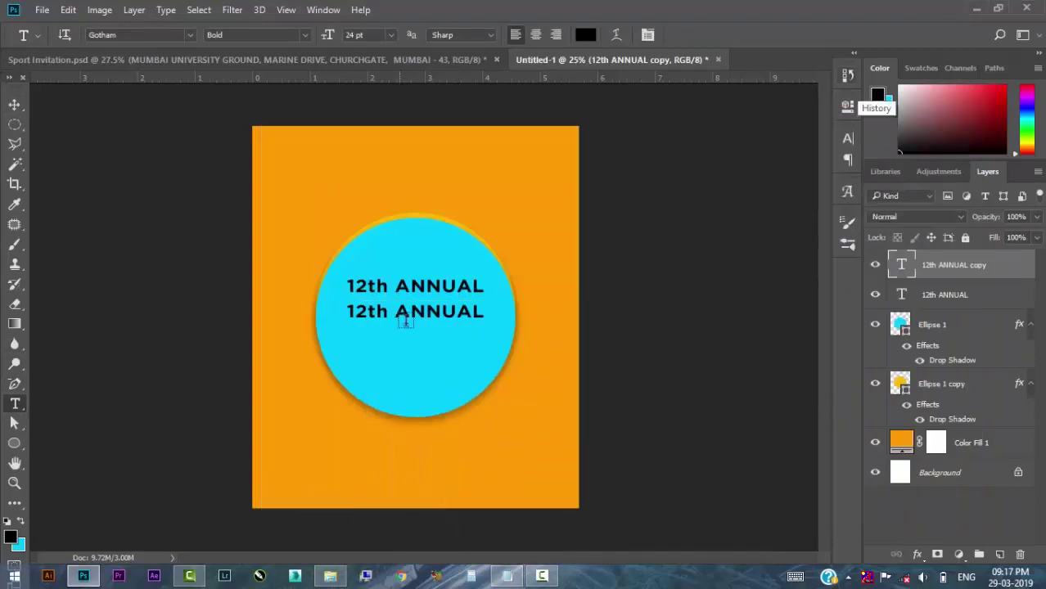
{"action": "left_click", "coordinate": [366, 305]}
{"action": "key", "text": "ctrl+a"}
{"action": "key", "text": "ctrl+v"}
{"action": "left_click", "coordinate": [14, 105]}
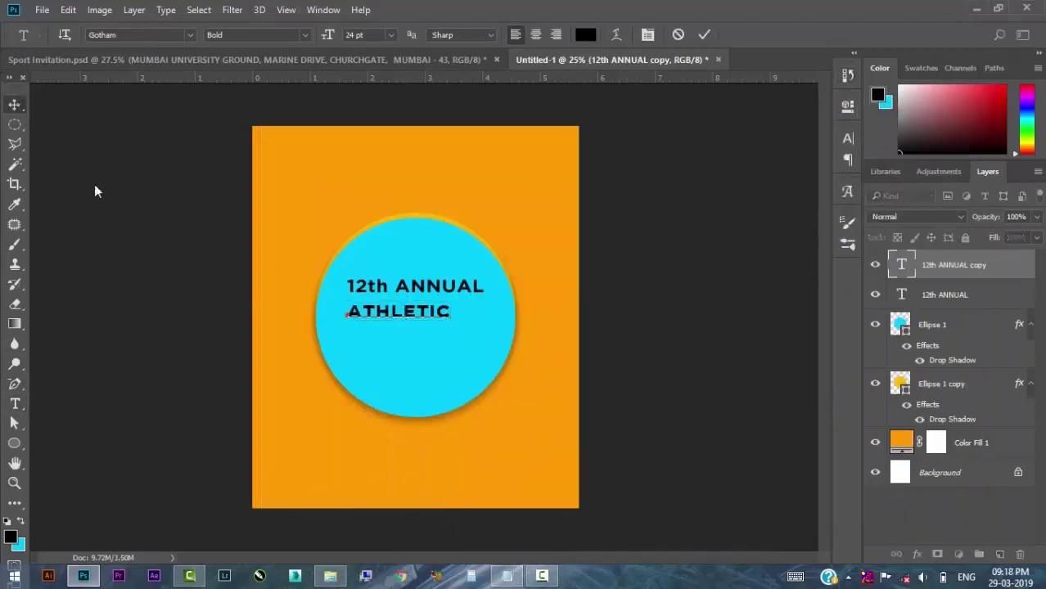
Duplicate the ATHLETIC layer and nudge the copy below the original.
{"action": "key", "text": "ctrl"}
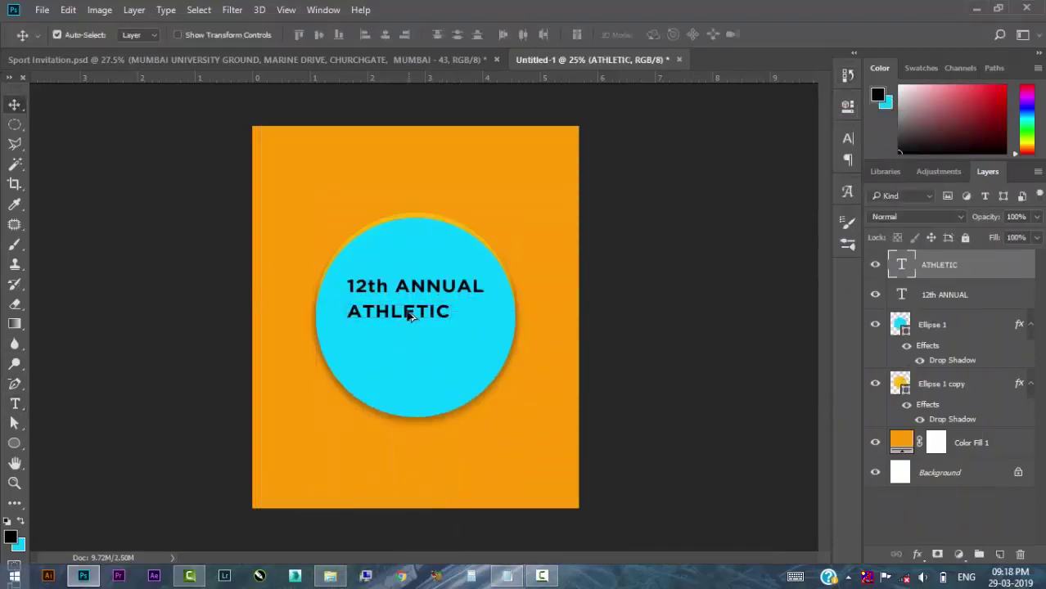
{"action": "left_click_drag", "start_coordinate": [409, 316], "coordinate": [409, 343]}
{"action": "key", "text": "ctrl+z"}
{"action": "right_click", "coordinate": [925, 264]}
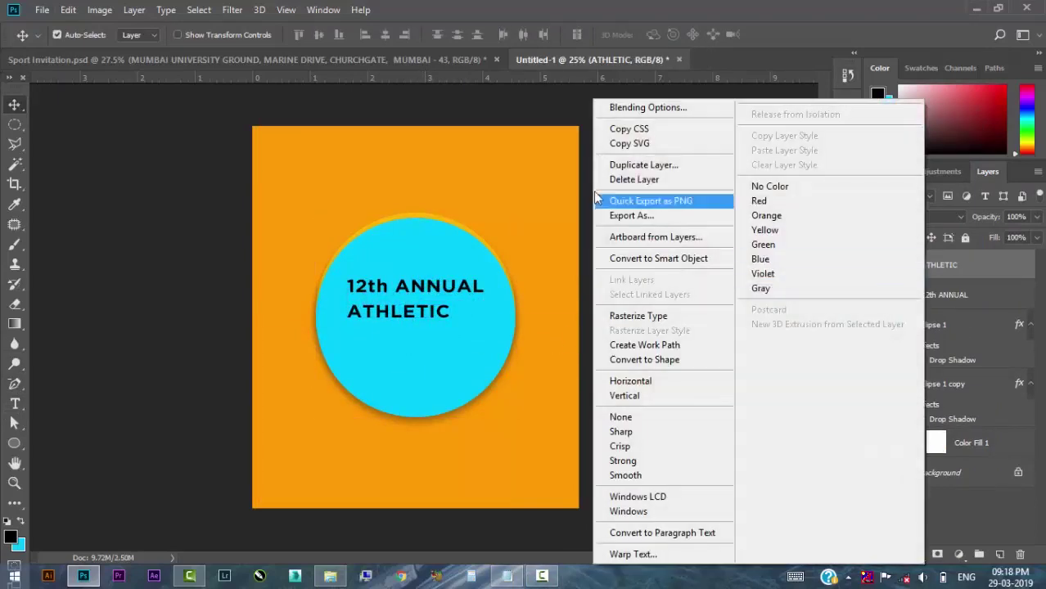
{"action": "left_click", "coordinate": [629, 166]}
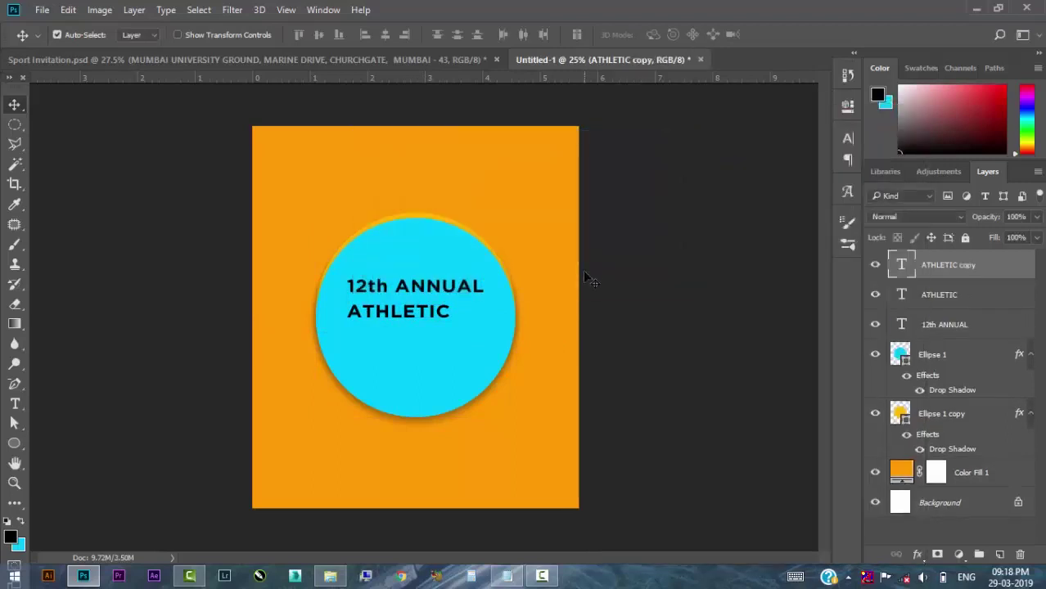
{"action": "key", "text": "shift+Down"}
{"action": "key", "text": "shift+Down"}
{"action": "key", "text": "shift+Down"}
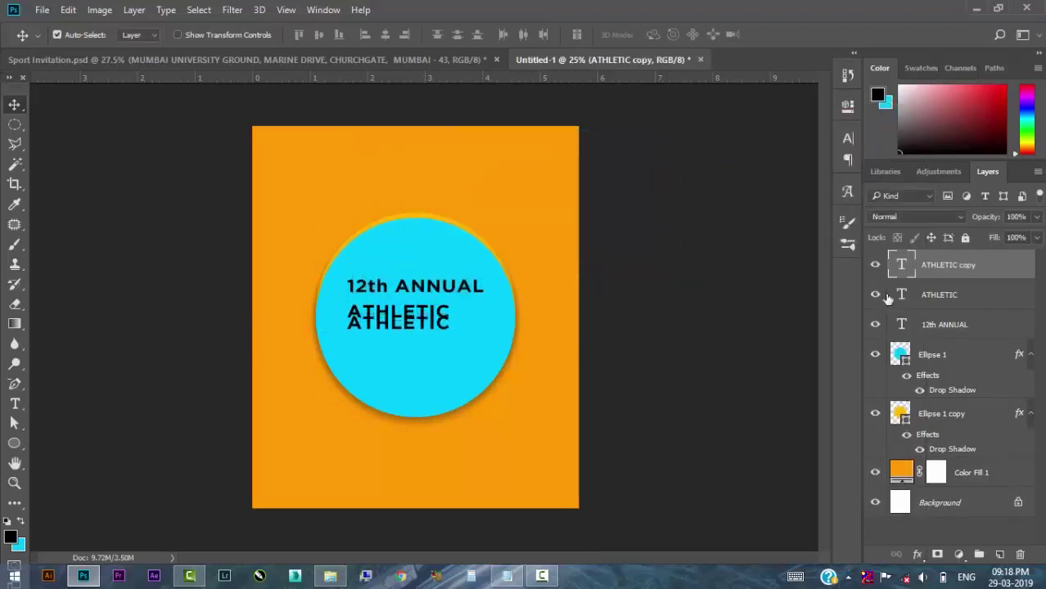
{"action": "key", "text": "shift+Down"}
{"action": "key", "text": "shift+Down"}
{"action": "key", "text": "shift+Down"}
Retype the ATHLETIC copy as MEET using the word from the notes.
{"action": "left_click", "coordinate": [507, 575]}
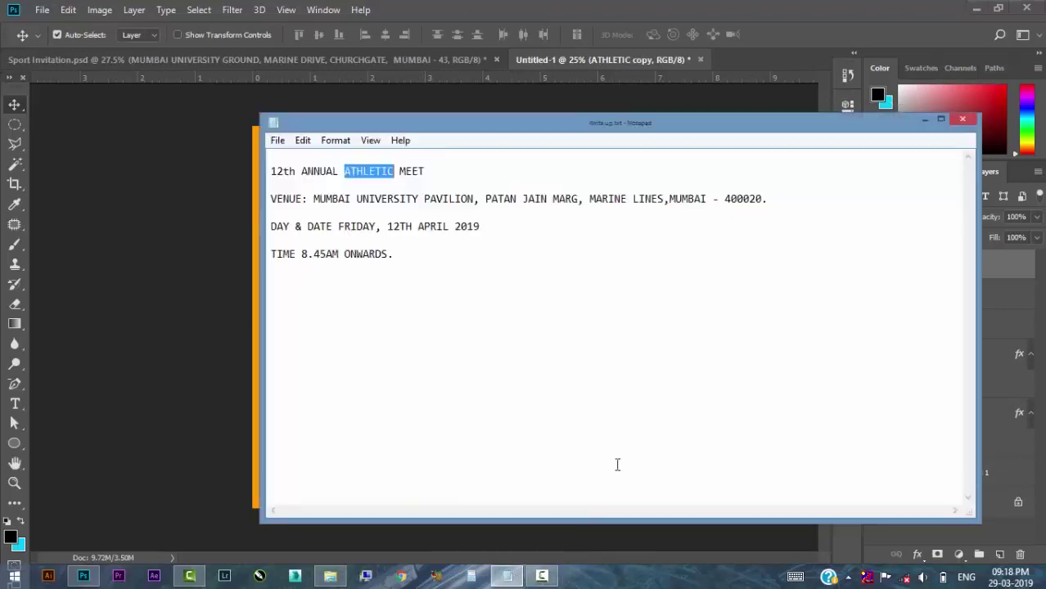
{"action": "double_click", "coordinate": [405, 172]}
{"action": "left_click", "coordinate": [924, 119]}
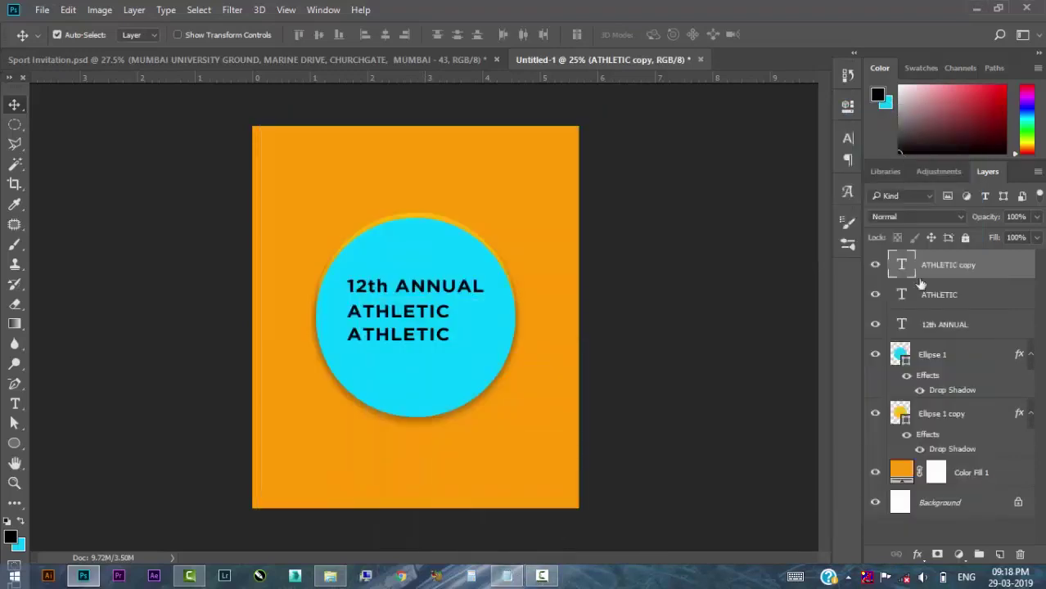
{"action": "double_click", "coordinate": [902, 264]}
{"action": "key", "text": "ctrl+v"}
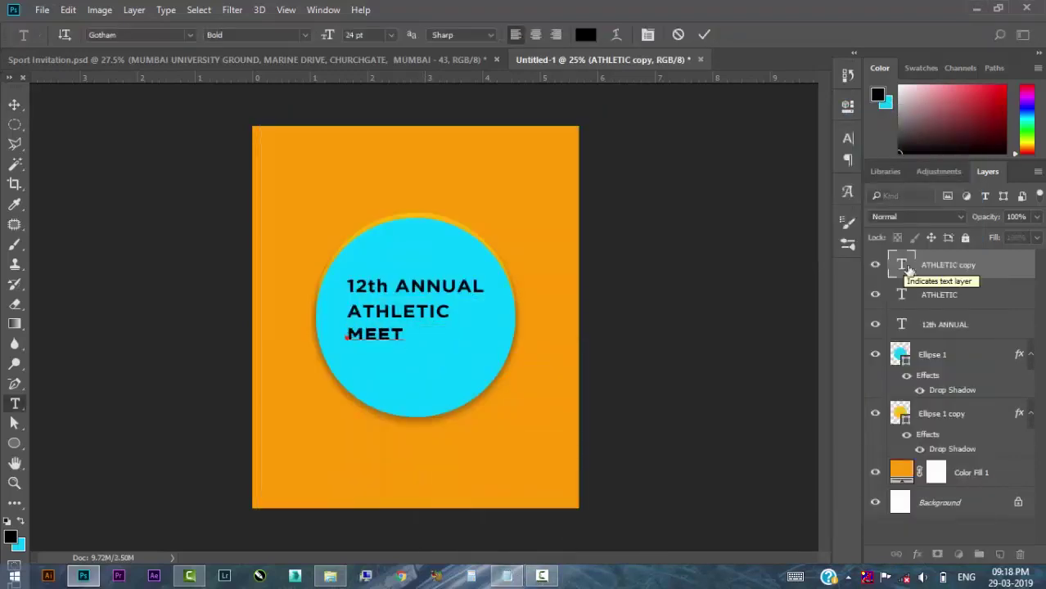
{"action": "left_click", "coordinate": [14, 104]}
Move ATHLETIC up and enlarge it to match the width of 12th ANNUAL.
{"action": "left_click_drag", "start_coordinate": [385, 313], "coordinate": [415, 306]}
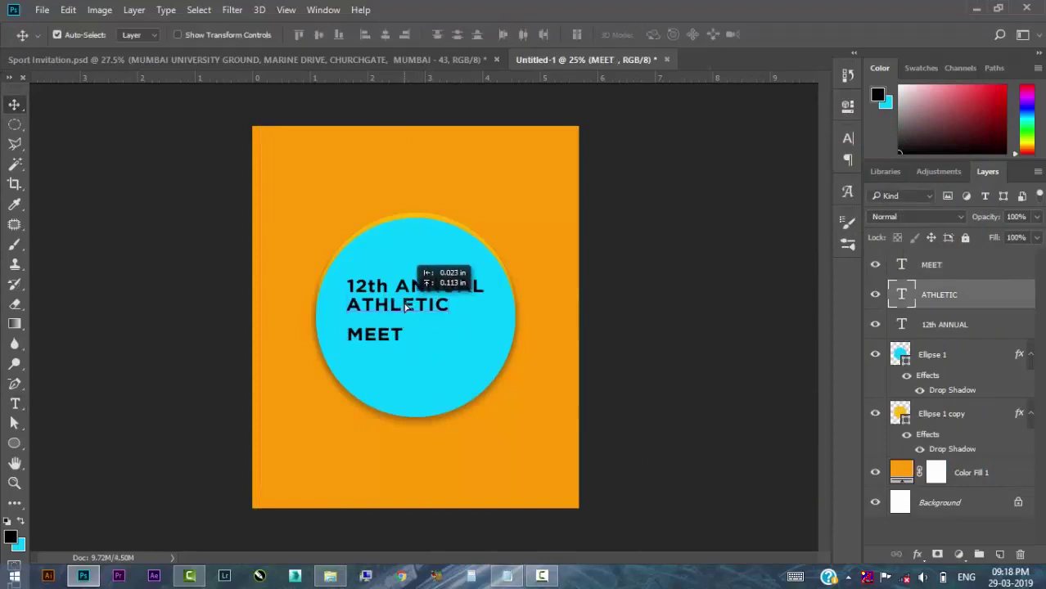
{"action": "key", "text": "ctrl+t"}
{"action": "left_click_drag", "start_coordinate": [477, 321], "coordinate": [484, 305]}
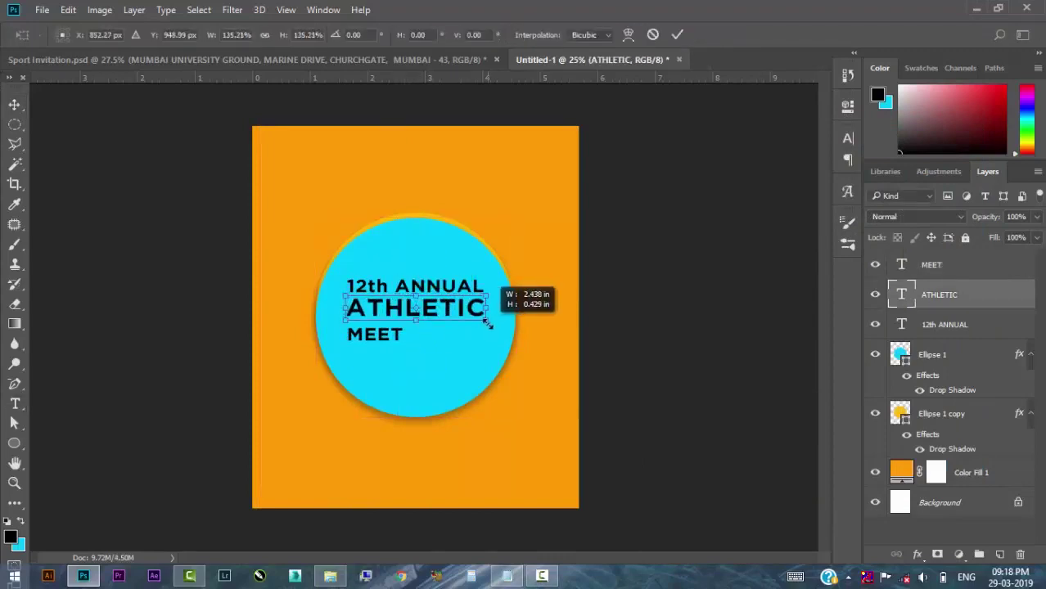
{"action": "key", "text": "Return"}
Scale MEET up to about 150% with Free Transform.
{"action": "scroll", "coordinate": [394, 315], "scroll_direction": "up", "scroll_amount": 1}
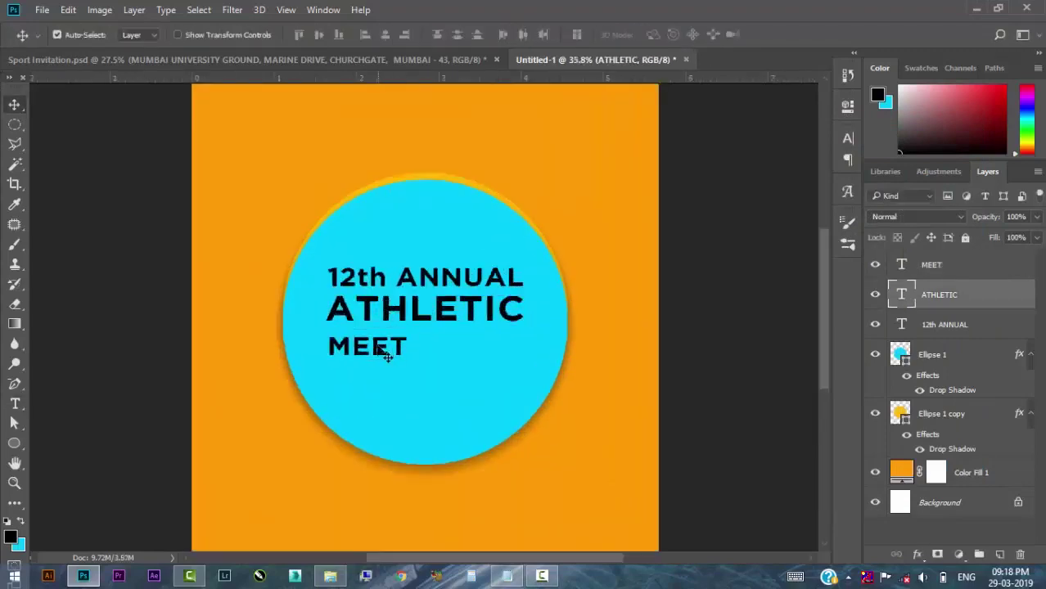
{"action": "left_click", "coordinate": [378, 347]}
{"action": "scroll", "coordinate": [375, 346], "scroll_direction": "up", "scroll_amount": 1}
{"action": "key", "text": "ctrl+t"}
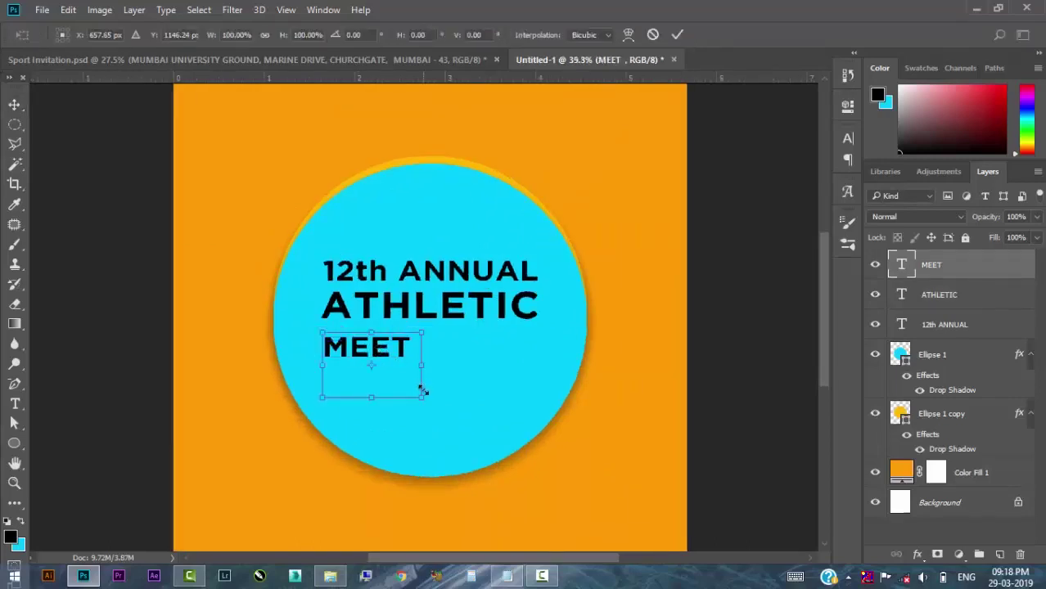
{"action": "scroll", "coordinate": [392, 377], "scroll_direction": "up", "scroll_amount": 1}
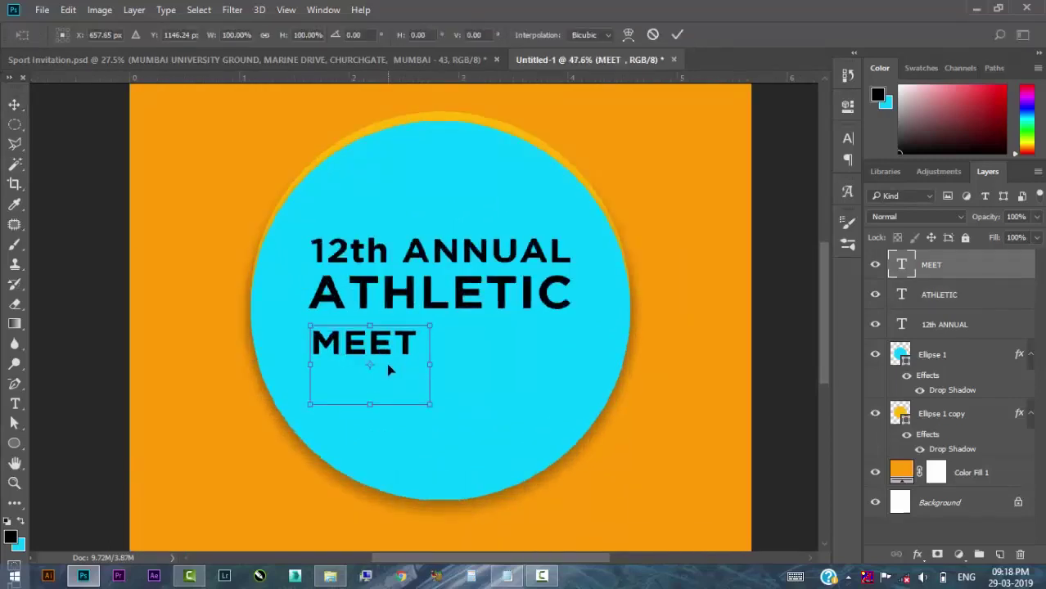
{"action": "scroll", "coordinate": [391, 368], "scroll_direction": "down", "scroll_amount": 2}
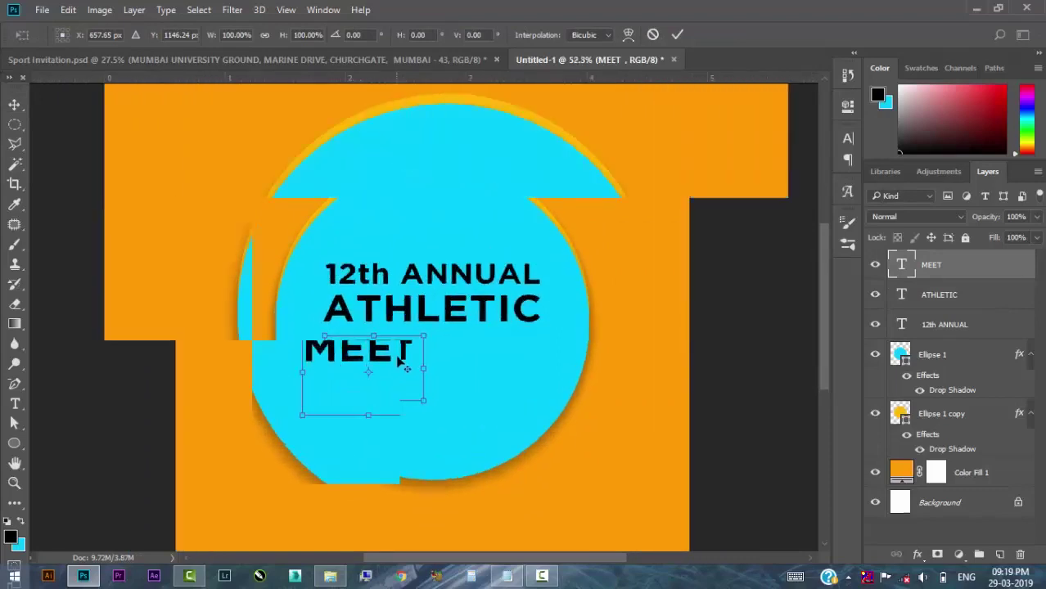
{"action": "scroll", "coordinate": [424, 354], "scroll_direction": "up", "scroll_amount": 2}
{"action": "scroll", "coordinate": [424, 354], "scroll_direction": "up", "scroll_amount": 1}
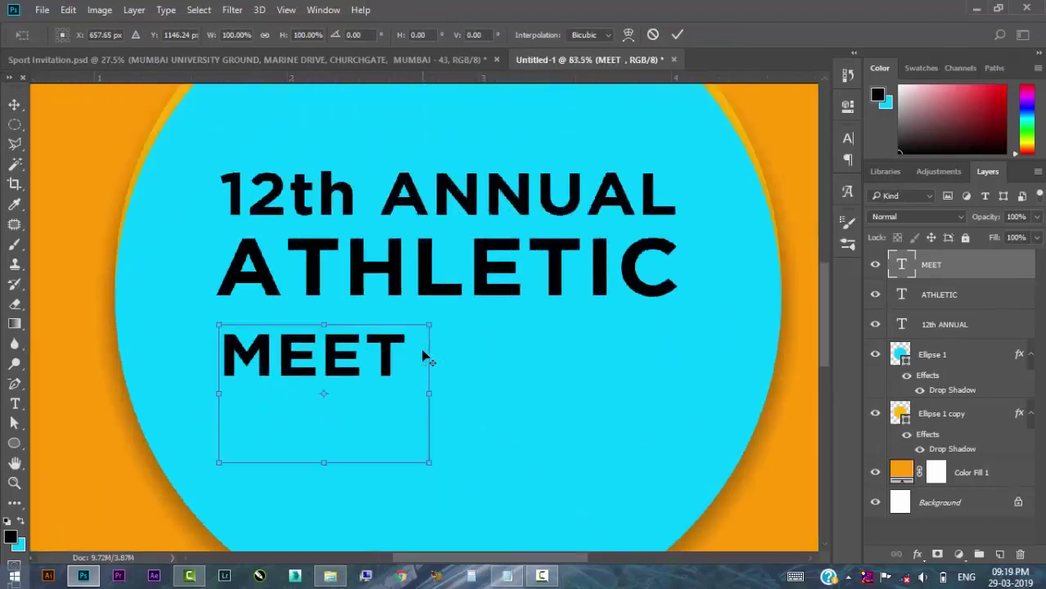
{"action": "scroll", "coordinate": [424, 354], "scroll_direction": "down", "scroll_amount": 1}
{"action": "scroll", "coordinate": [424, 354], "scroll_direction": "down", "scroll_amount": 1}
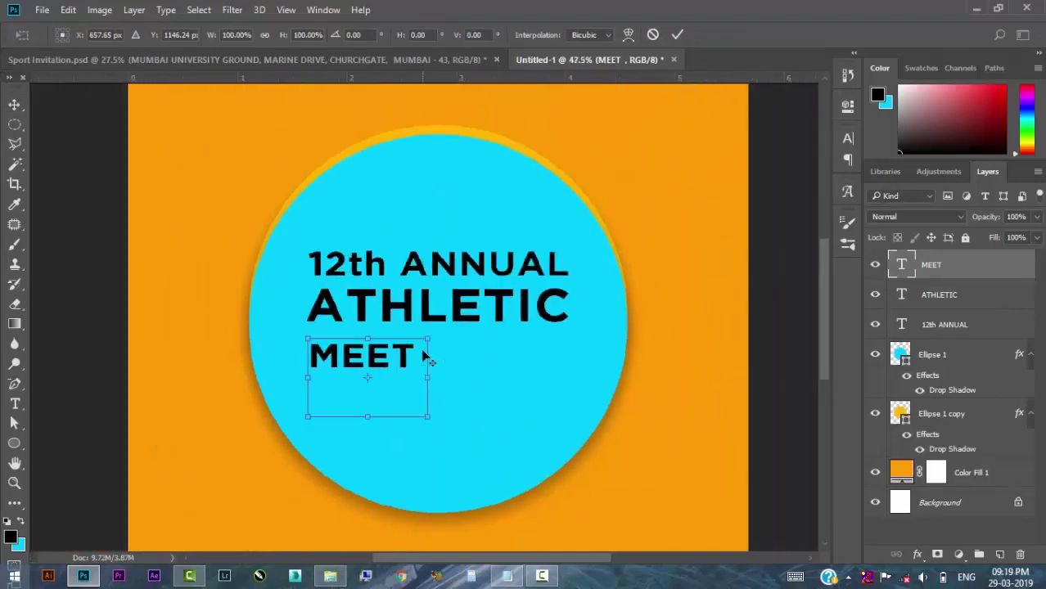
{"action": "left_click_drag", "start_coordinate": [427, 338], "coordinate": [468, 312]}
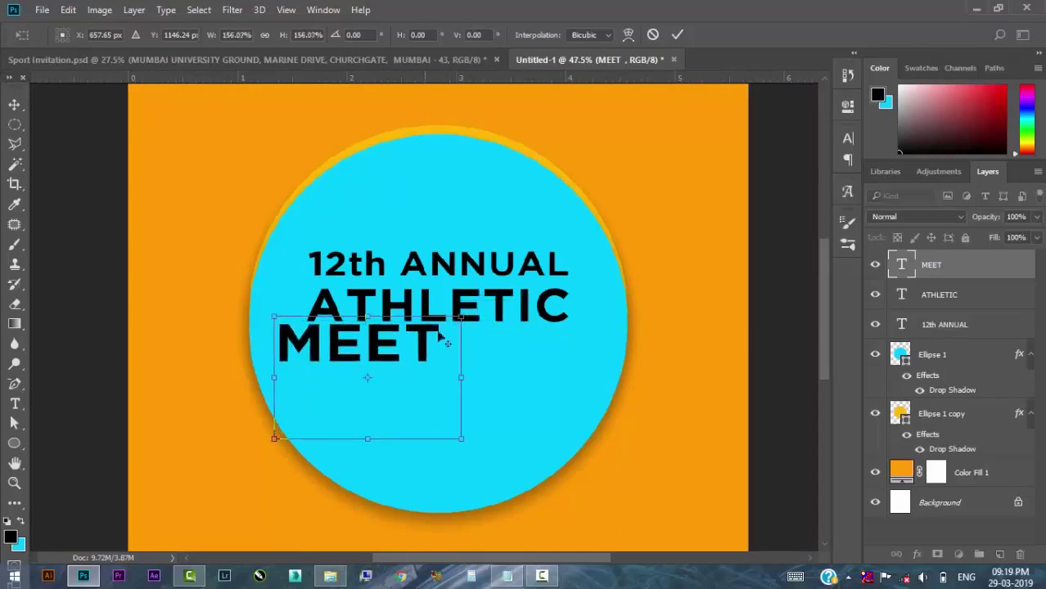
{"action": "key", "text": "Return"}
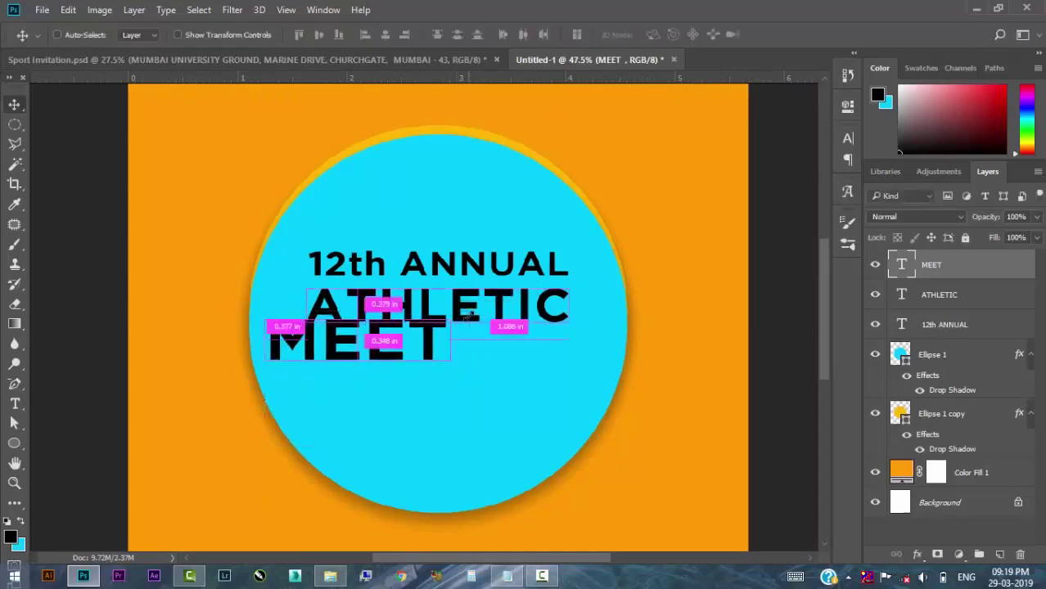
Reposition MEET just beneath ATHLETIC.
{"action": "key", "text": "ctrl+t"}
{"action": "left_click_drag", "start_coordinate": [448, 324], "coordinate": [471, 357]}
{"action": "key", "text": "Return"}
Scale MEET to about 147% to span ATHLETIC's width and nudge it up beneath.
{"action": "left_click", "coordinate": [99, 10]}
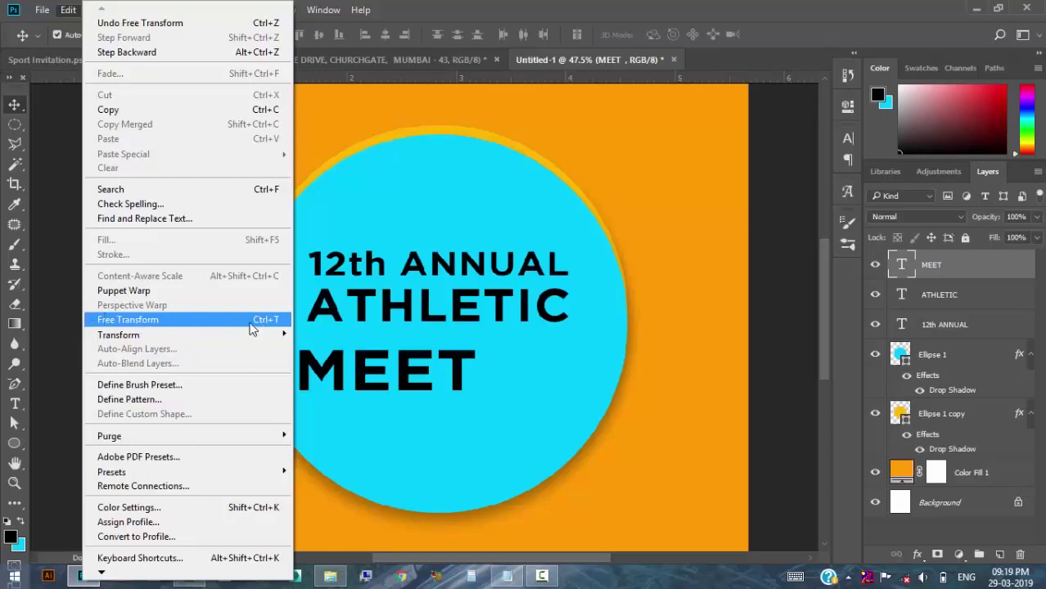
{"action": "left_click", "coordinate": [286, 321]}
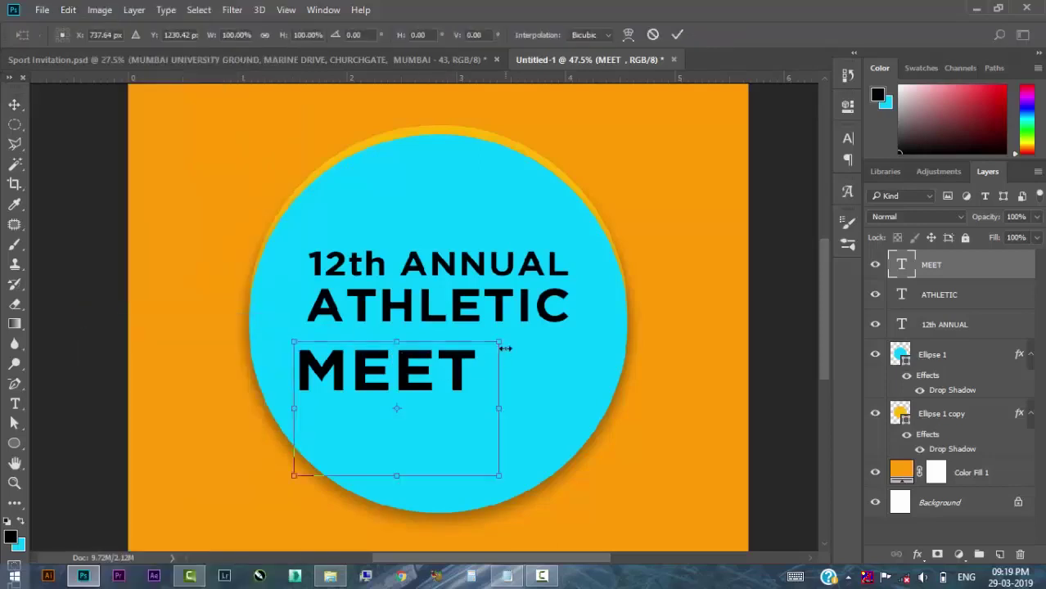
{"action": "left_click_drag", "start_coordinate": [499, 344], "coordinate": [532, 311]}
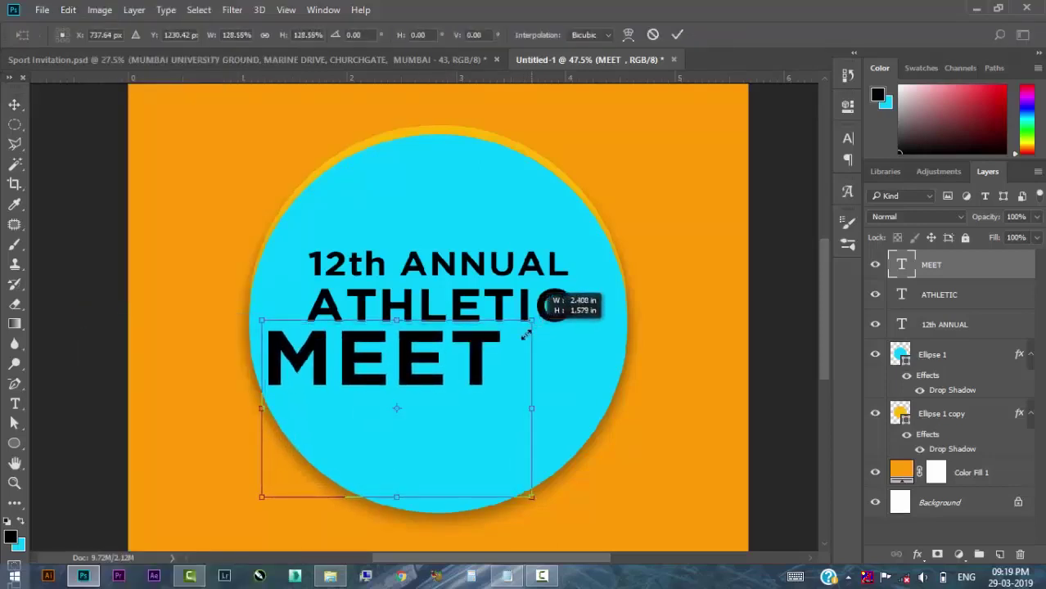
{"action": "mouse_move", "coordinate": [481, 336]}
{"action": "left_mouse_down"}
{"action": "mouse_move", "coordinate": [528, 343]}
{"action": "mouse_move", "coordinate": [522, 349]}
{"action": "left_mouse_up"}
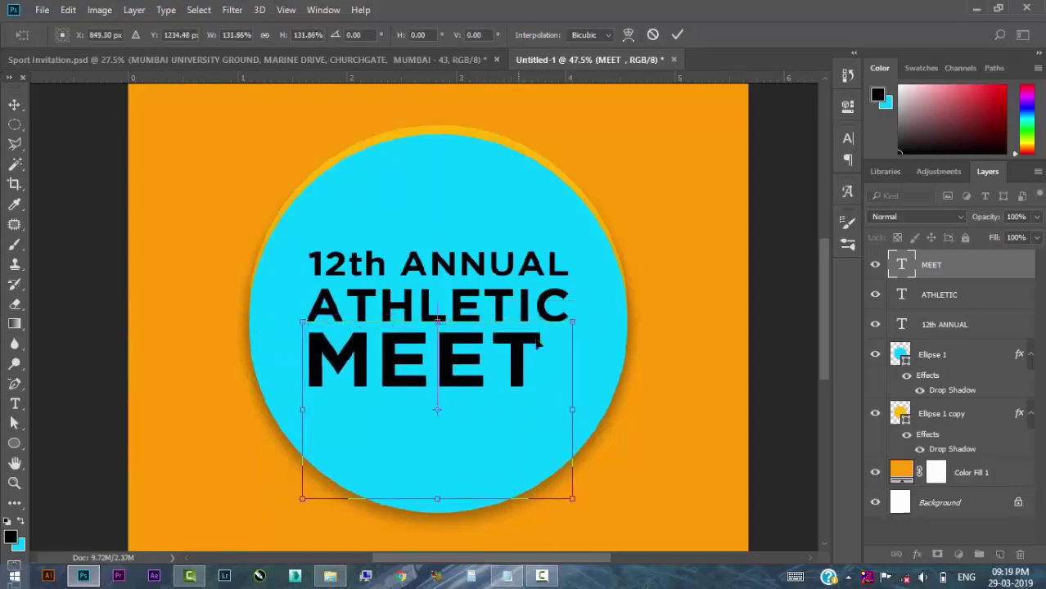
{"action": "left_click_drag", "start_coordinate": [577, 315], "coordinate": [602, 303]}
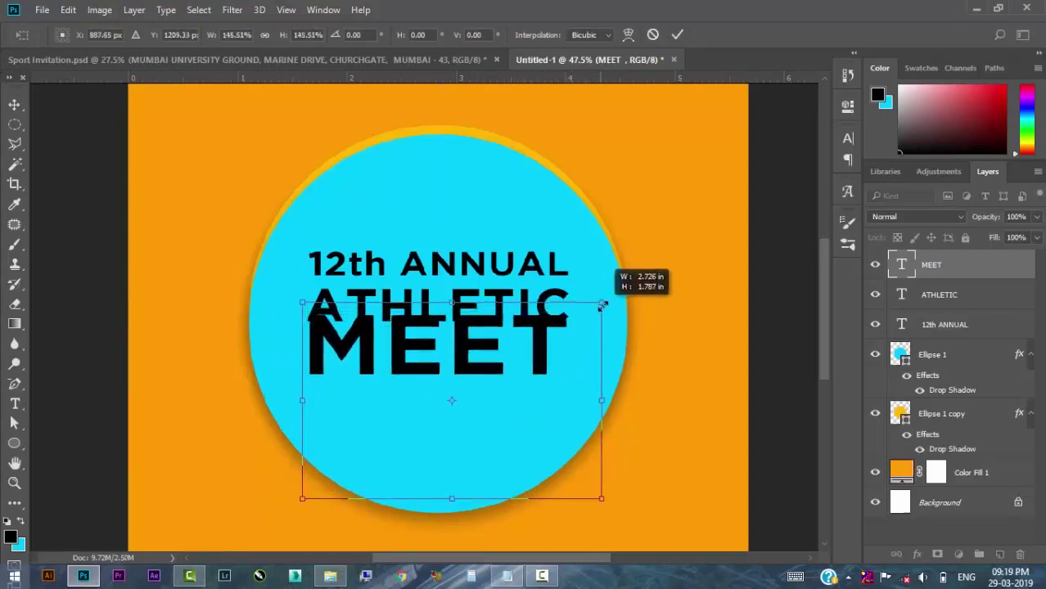
{"action": "left_click_drag", "start_coordinate": [551, 334], "coordinate": [533, 359]}
{"action": "key", "text": "Return"}
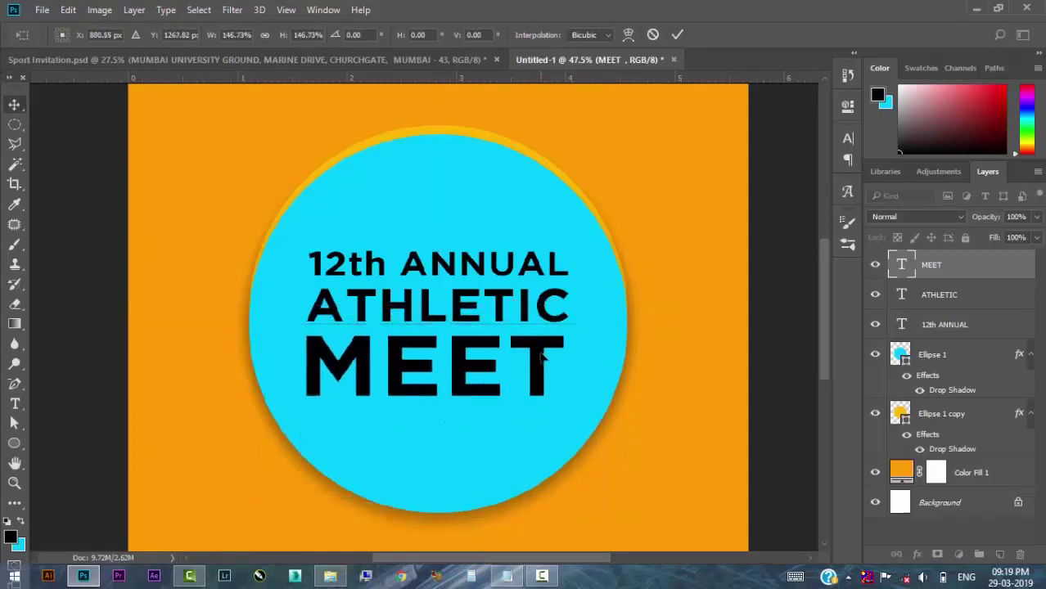
{"action": "key", "text": "ctrl+t"}
{"action": "left_click_drag", "start_coordinate": [587, 321], "coordinate": [604, 312]}
{"action": "key", "text": "Return"}
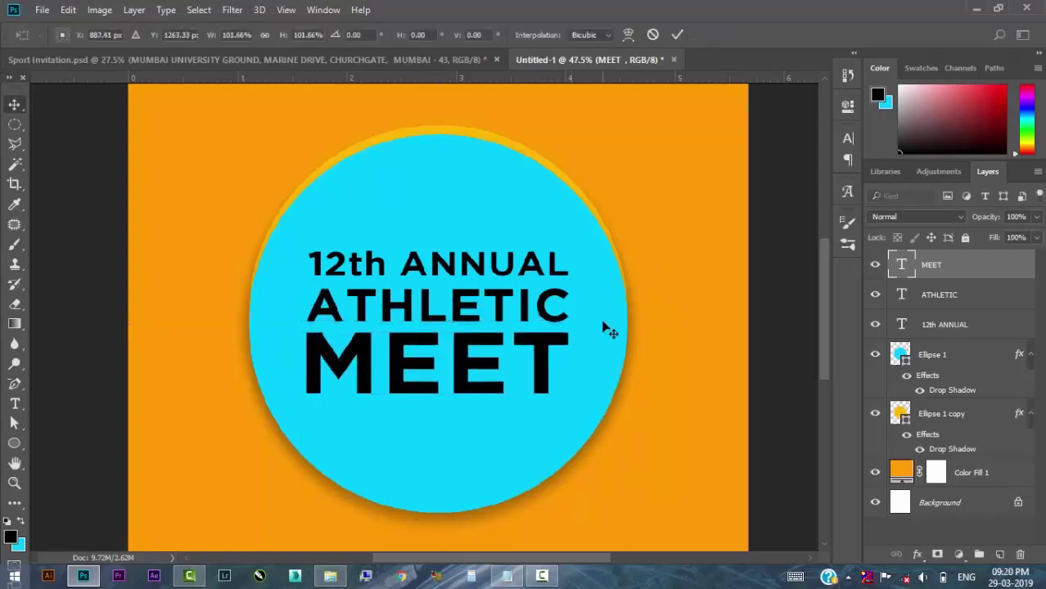
{"action": "key", "text": "Up"}
{"action": "key", "text": "Up"}
{"action": "key", "text": "Up"}
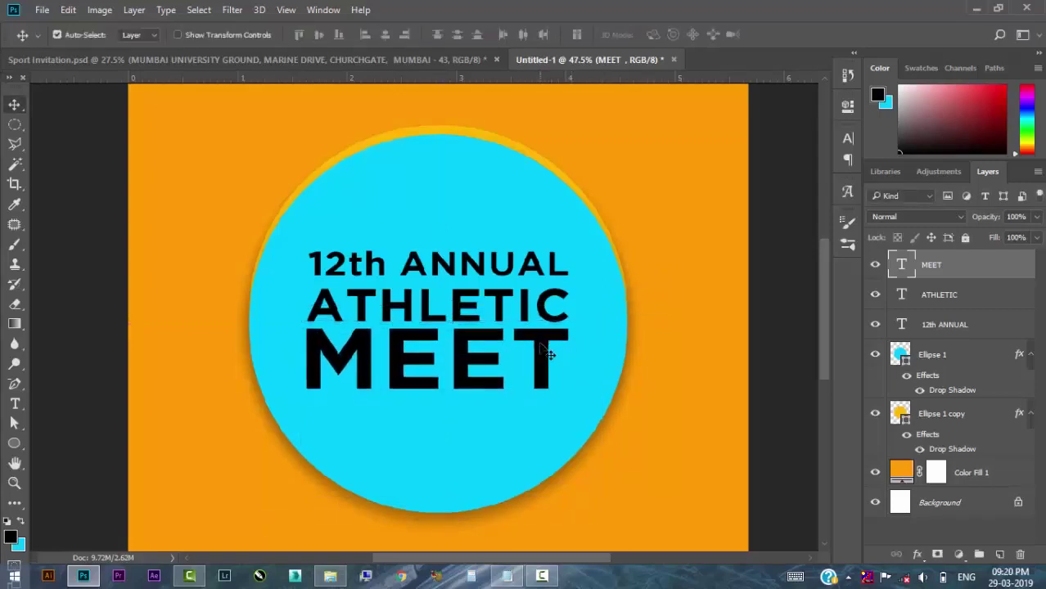
Nudge 12th ANNUAL down closer to ATHLETIC.
{"action": "left_click", "coordinate": [532, 279]}
{"action": "key", "text": "Down"}
{"action": "key", "text": "Down"}
{"action": "key", "text": "Down"}
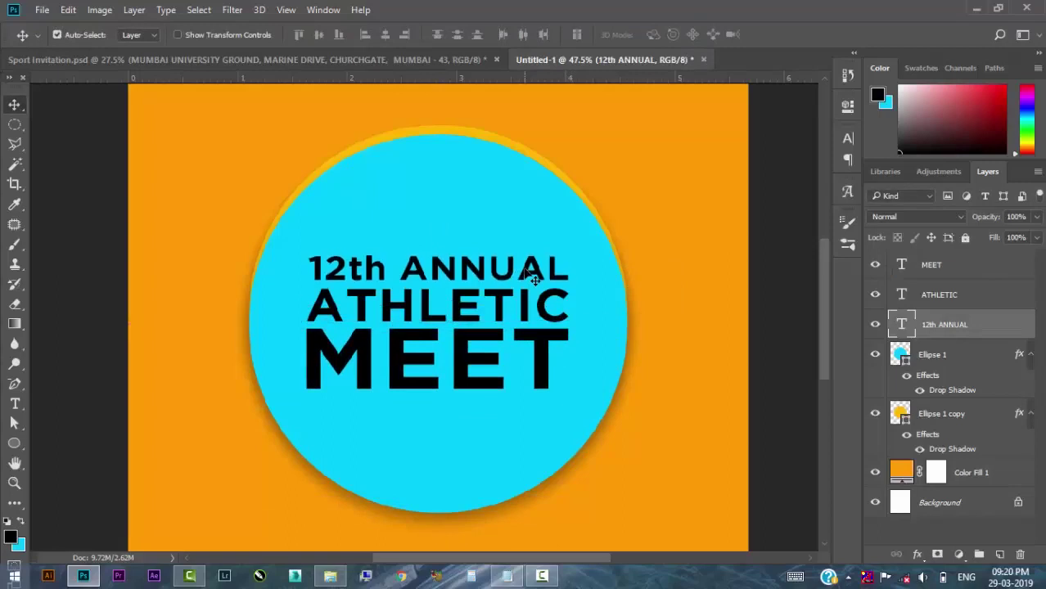
{"action": "key", "text": "Down"}
{"action": "key", "text": "Down"}
{"action": "key", "text": "Down"}
{"action": "key", "text": "Down"}
{"action": "key", "text": "Down"}
{"action": "key", "text": "Down"}
{"action": "left_click", "coordinate": [514, 302]}
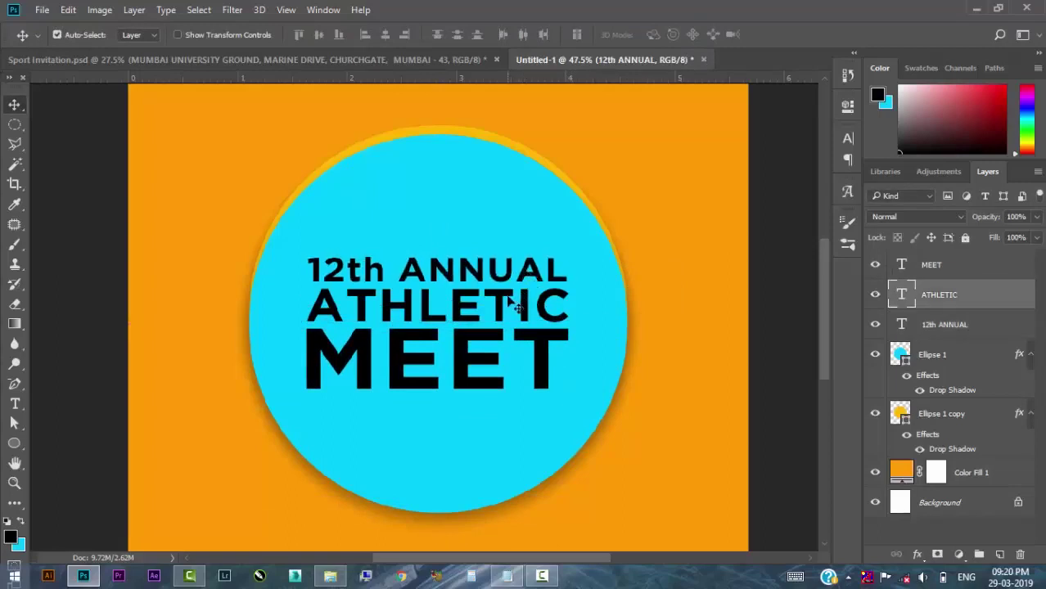
{"action": "key", "text": "Down"}
{"action": "key", "text": "Down"}
{"action": "left_click", "coordinate": [524, 283]}
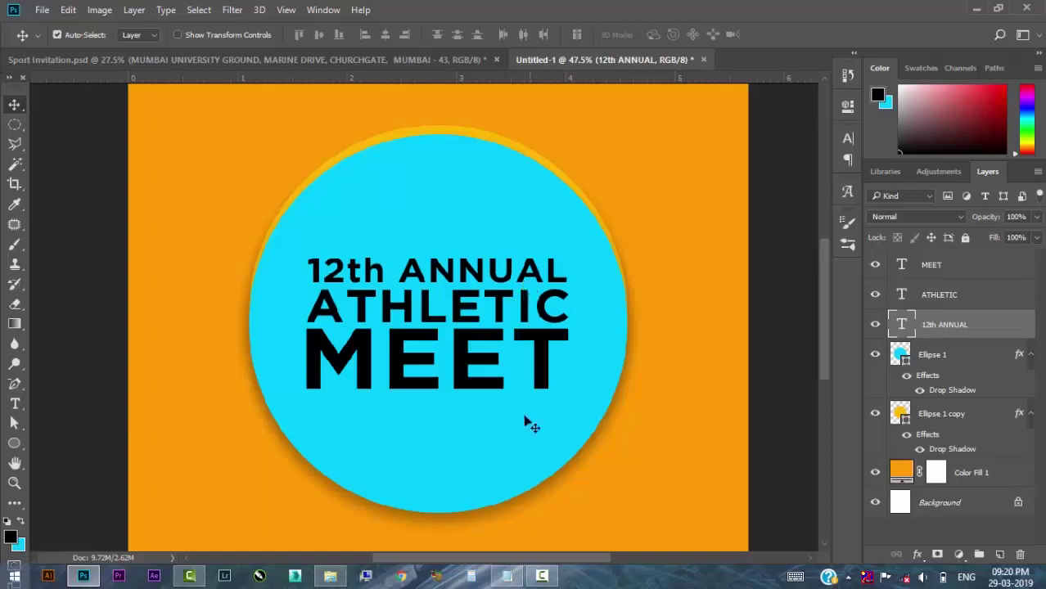
Select all three title lines together and re-centre them in the circle.
{"action": "left_click", "coordinate": [555, 351]}
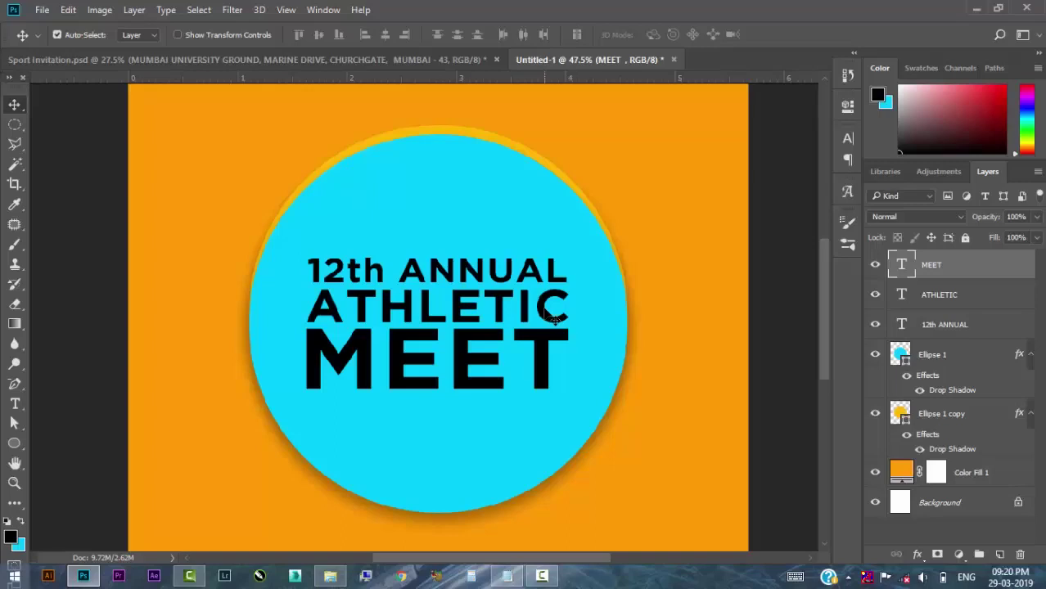
{"action": "key", "text": "shift+alt+bracketleft"}
{"action": "key", "text": "shift+alt+bracketleft"}
{"action": "left_click_drag", "start_coordinate": [554, 234], "coordinate": [554, 234]}
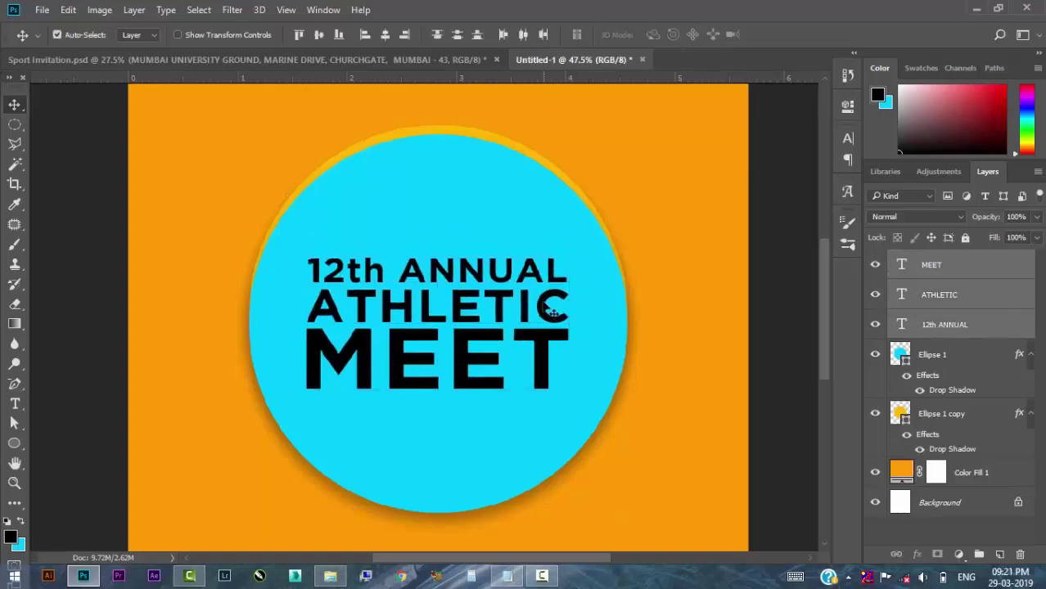
{"action": "scroll", "coordinate": [548, 308], "scroll_direction": "down", "scroll_amount": 2}
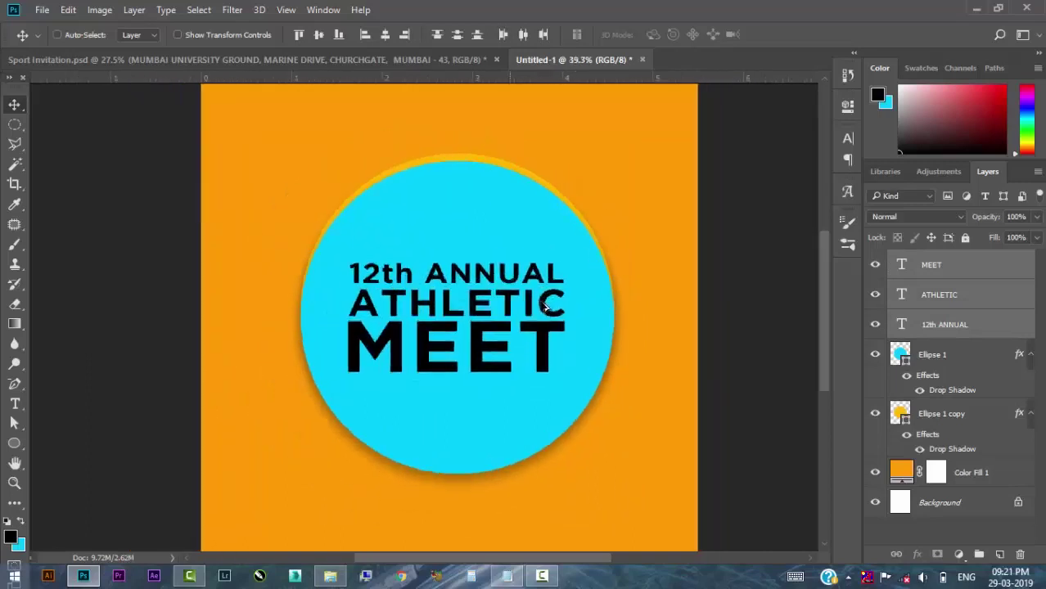
{"action": "scroll", "coordinate": [547, 307], "scroll_direction": "up", "scroll_amount": 1}
Recolour the MEET text to the circle rim's orange.
{"action": "left_click", "coordinate": [932, 264]}
{"action": "left_click", "coordinate": [15, 404]}
{"action": "key", "text": "Return"}
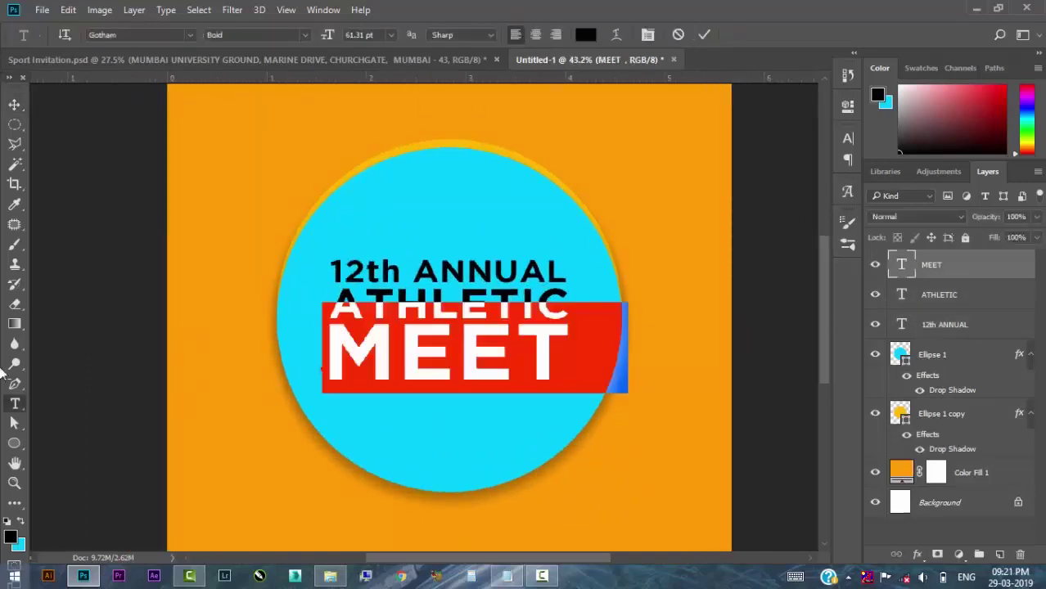
{"action": "left_click", "coordinate": [14, 203]}
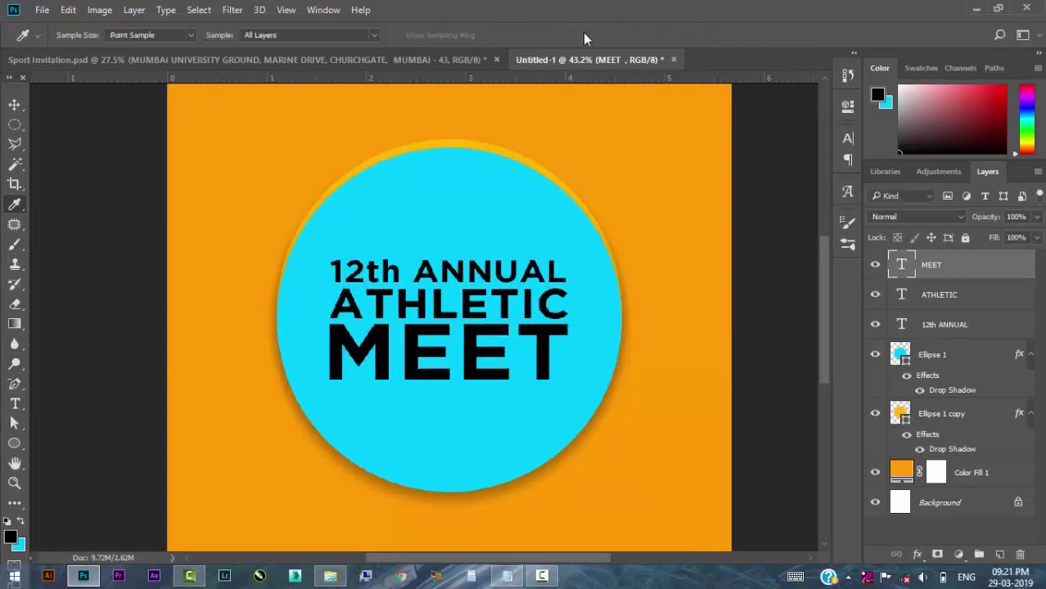
{"action": "double_click", "coordinate": [901, 264]}
{"action": "left_click", "coordinate": [585, 35]}
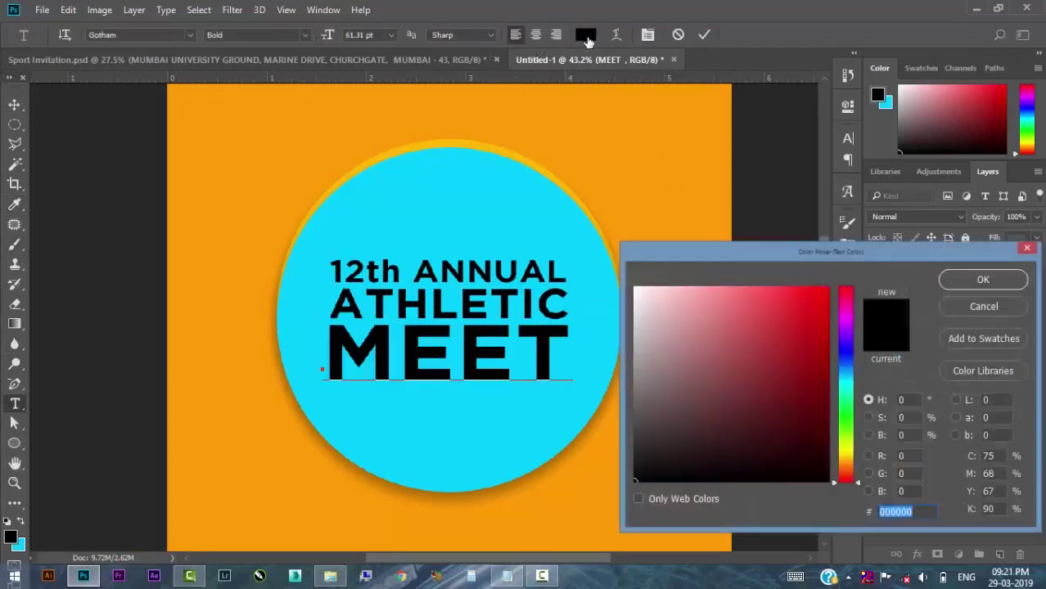
{"action": "left_click", "coordinate": [663, 193]}
{"action": "left_click", "coordinate": [590, 211]}
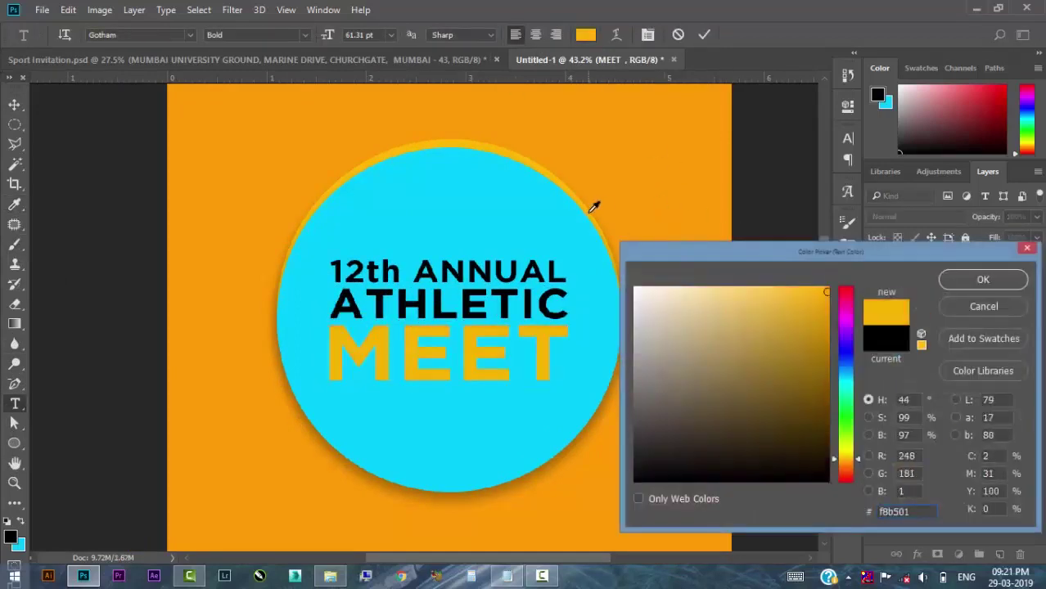
{"action": "left_click", "coordinate": [983, 279]}
{"action": "left_click", "coordinate": [14, 104]}
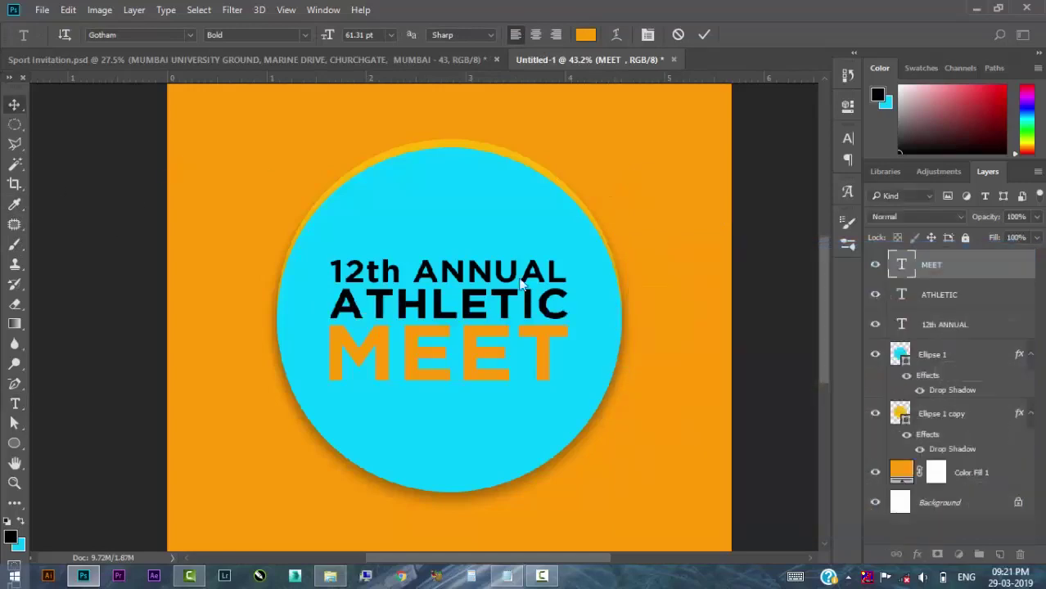
Give the 12th ANNUAL line the same orange colour.
{"action": "left_click", "coordinate": [580, 296]}
{"action": "double_click", "coordinate": [901, 324]}
{"action": "left_click", "coordinate": [585, 34]}
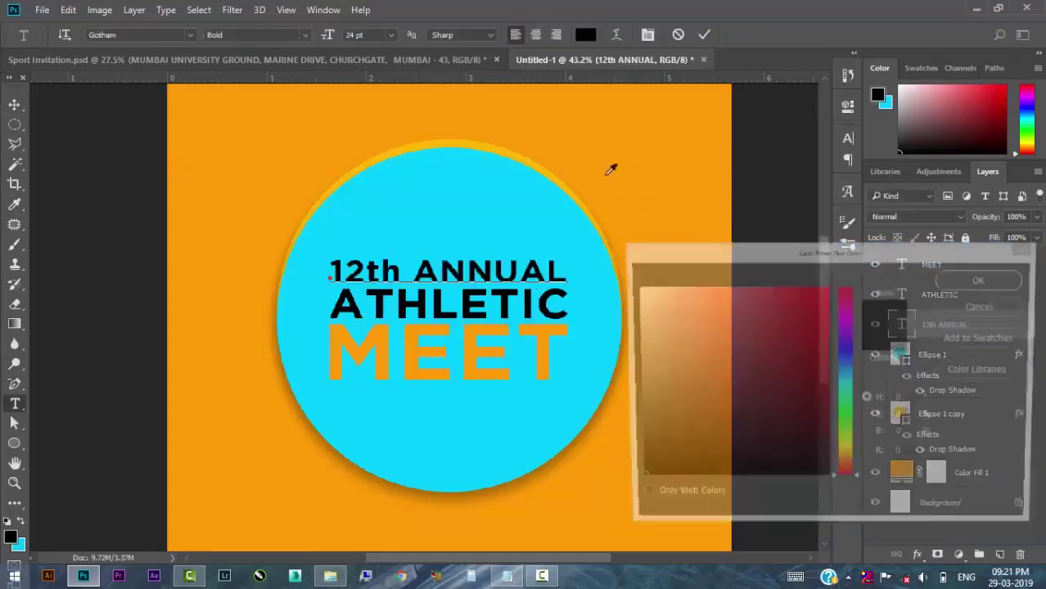
{"action": "left_click", "coordinate": [983, 279]}
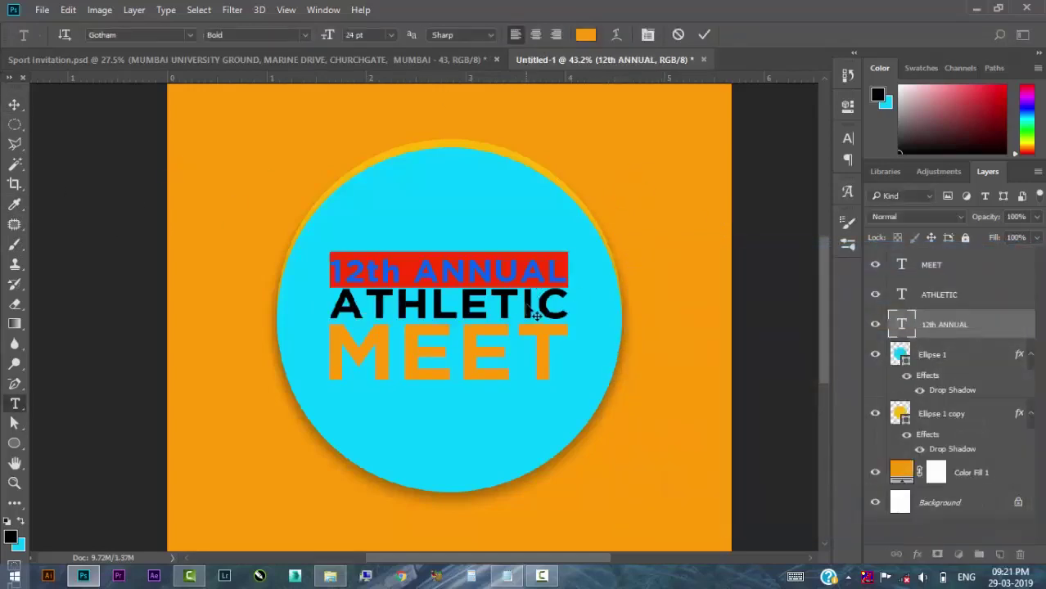
{"action": "left_click", "coordinate": [14, 104]}
Make the ATHLETIC line white.
{"action": "left_click", "coordinate": [939, 294]}
{"action": "double_click", "coordinate": [901, 295]}
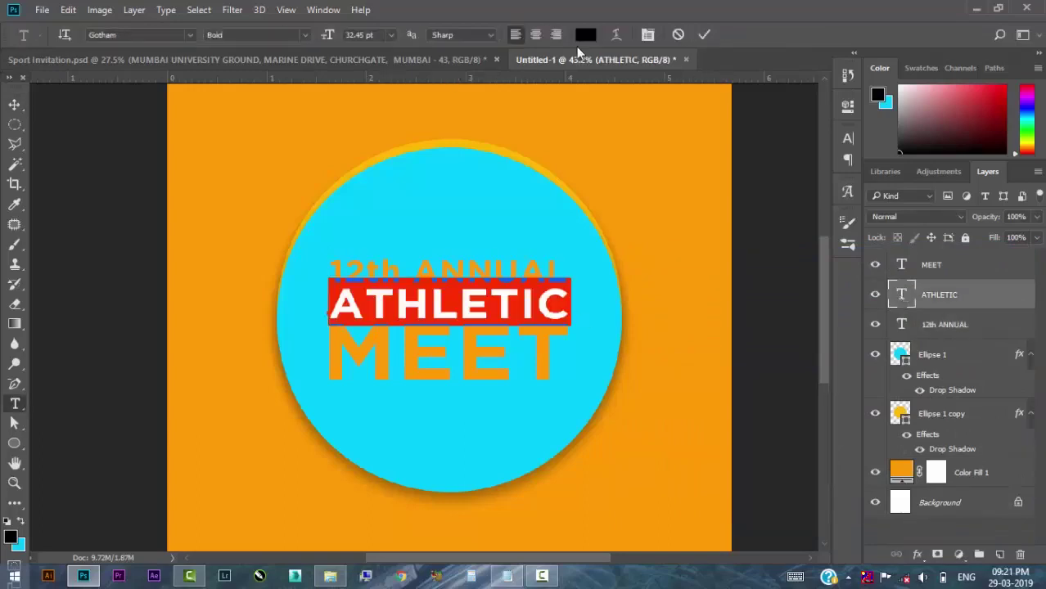
{"action": "left_click", "coordinate": [586, 34]}
{"action": "left_click", "coordinate": [648, 298]}
{"action": "left_click", "coordinate": [983, 279]}
{"action": "left_click", "coordinate": [14, 104]}
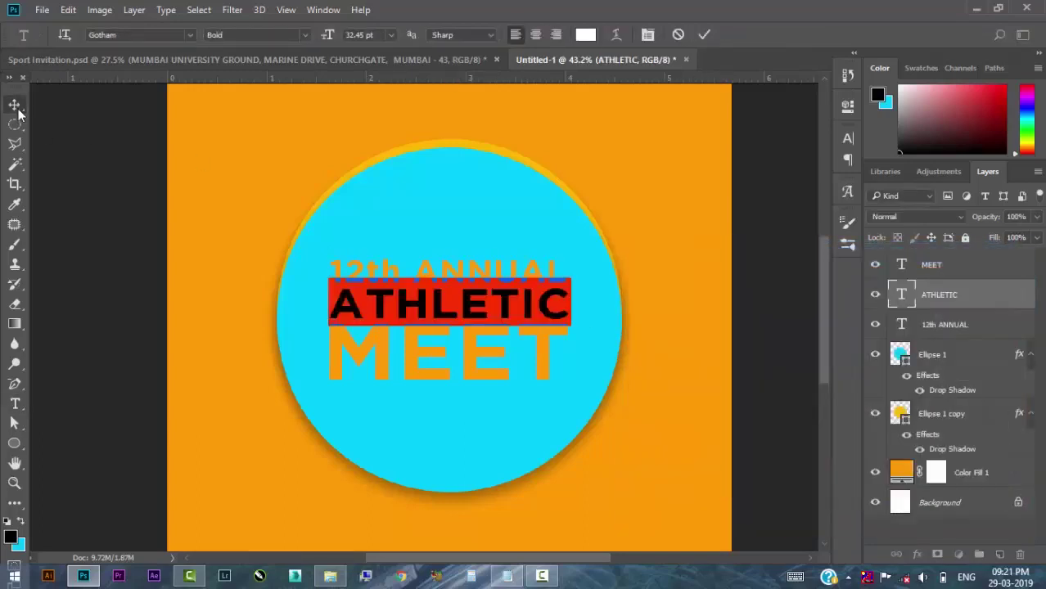
{"action": "left_click", "coordinate": [941, 272]}
Convert the three selected title layers into one visible smart object.
{"action": "left_click", "coordinate": [925, 328], "text": "shift"}
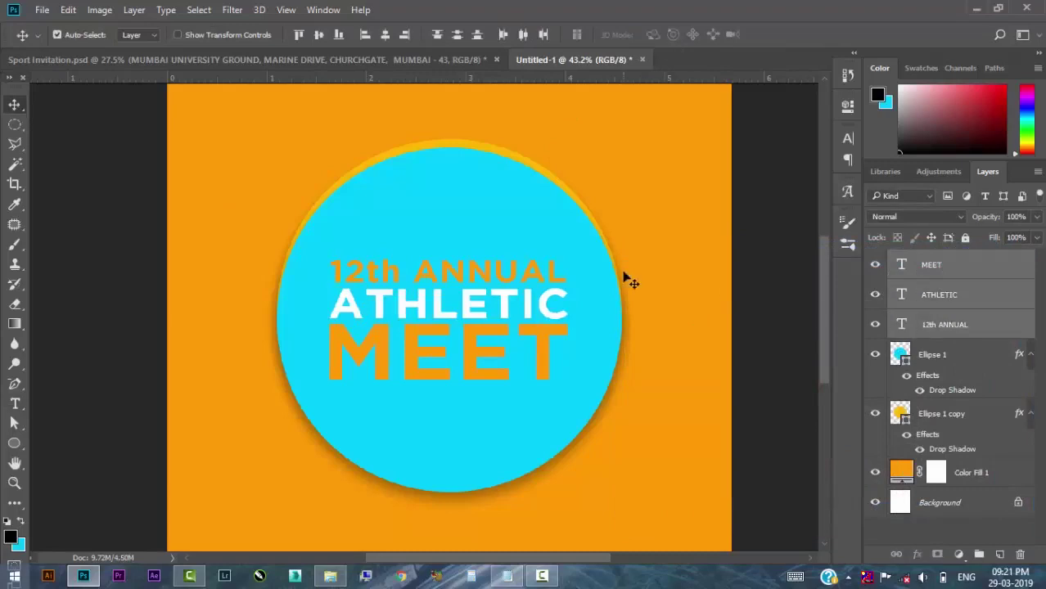
{"action": "right_click", "coordinate": [930, 273]}
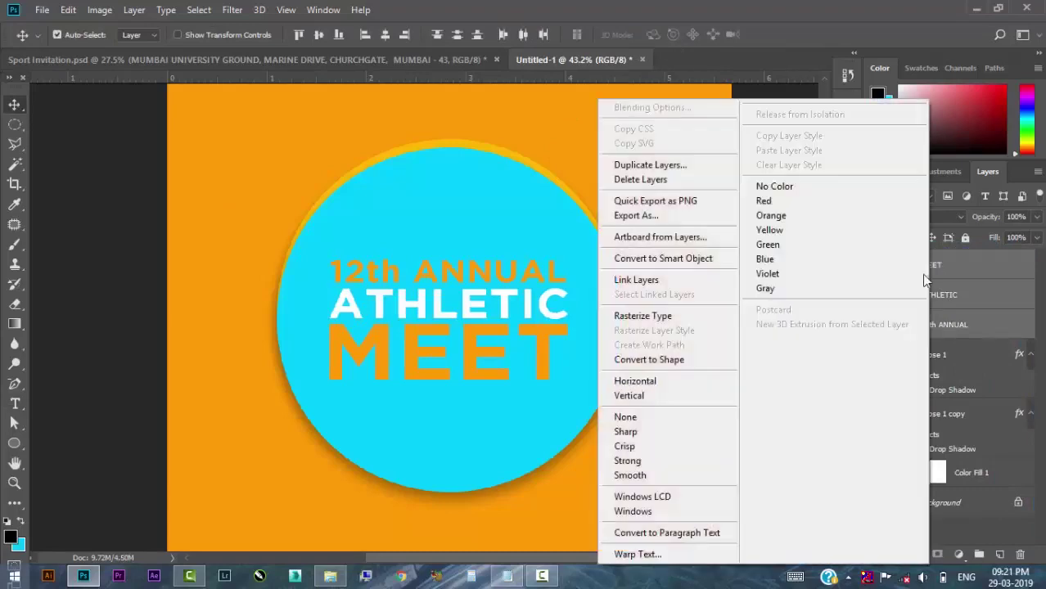
{"action": "left_click", "coordinate": [650, 259]}
{"action": "key", "text": "ctrl+t"}
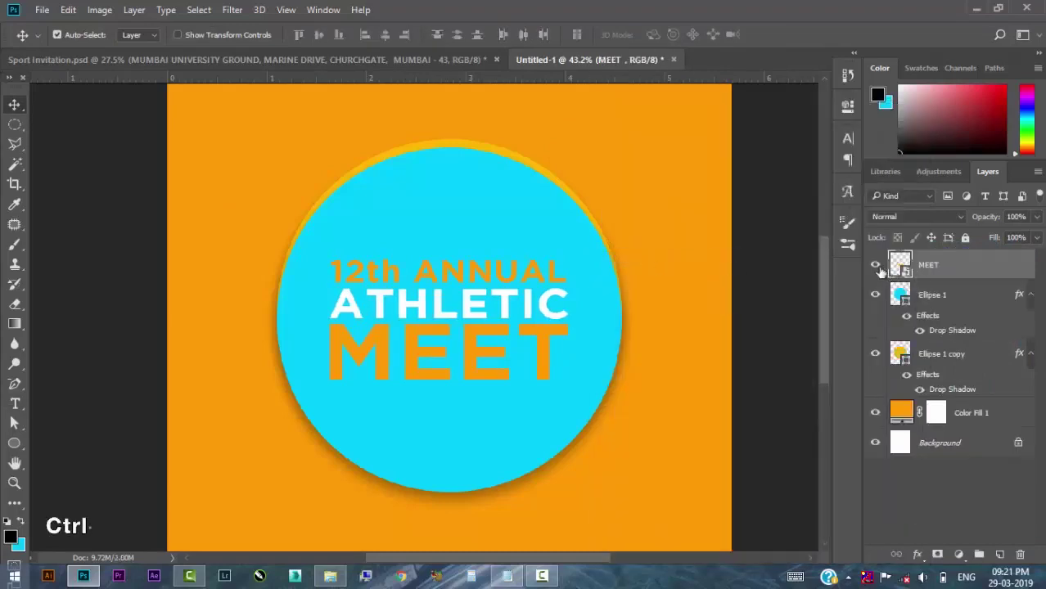
{"action": "left_click", "coordinate": [875, 265]}
Skew the merged title about -9° so it rises to the right, nudged slightly down.
{"action": "key", "text": "ctrl+t"}
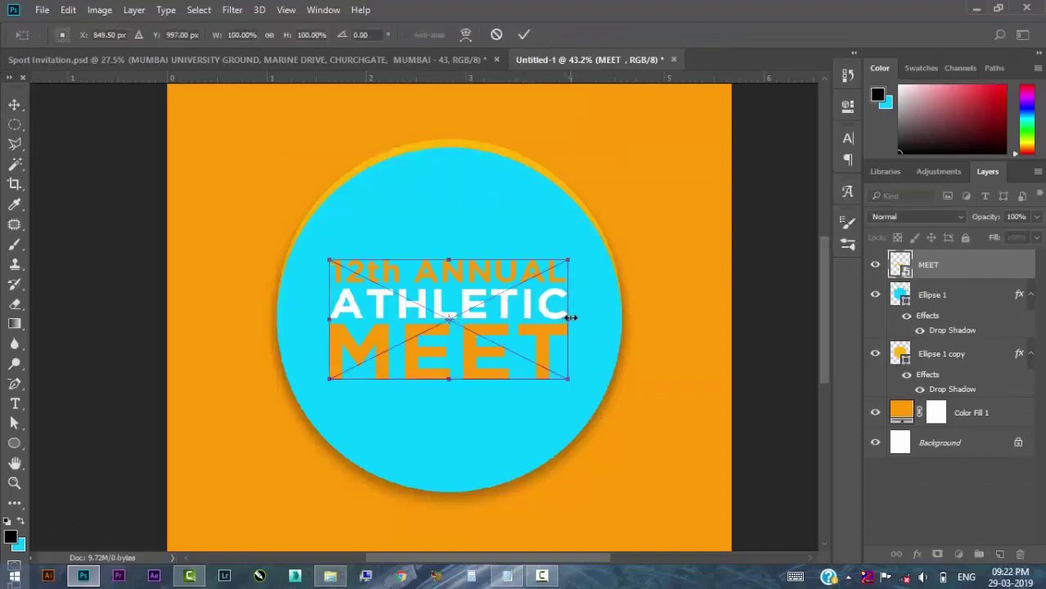
{"action": "left_click_drag", "start_coordinate": [573, 309], "coordinate": [573, 273]}
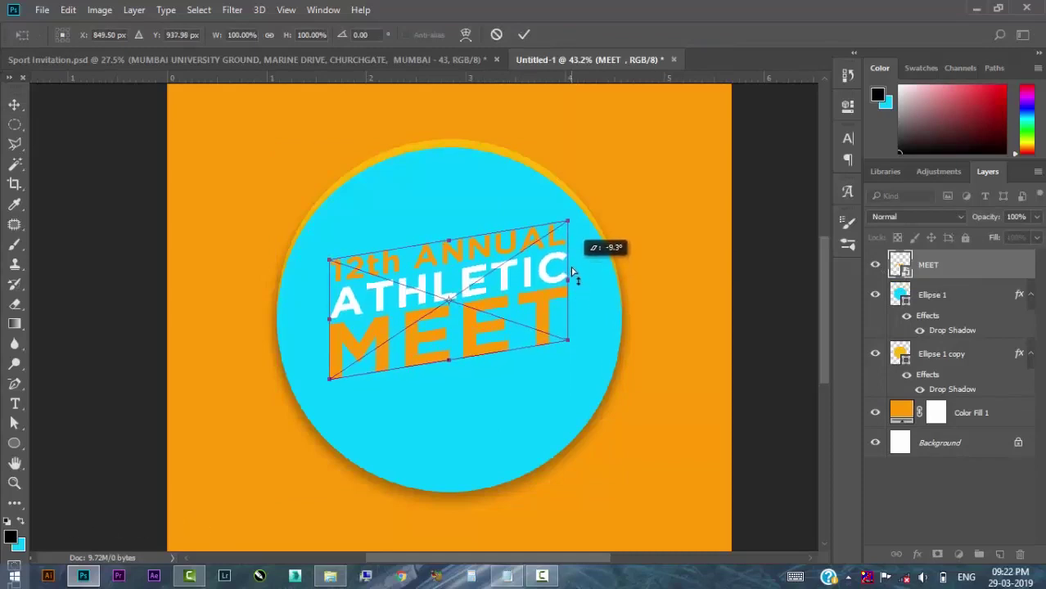
{"action": "left_click_drag", "start_coordinate": [560, 299], "coordinate": [557, 311]}
{"action": "key", "text": "Return"}
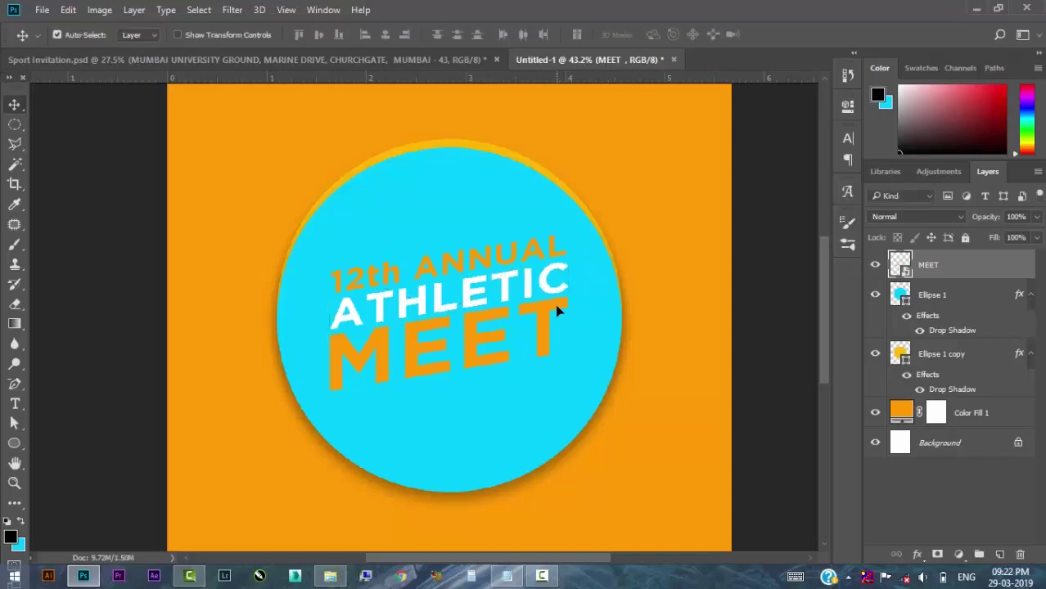
Rasterize the drop-shadow layer styles of the cyan circle and its yellow copy.
{"action": "left_click", "coordinate": [931, 283]}
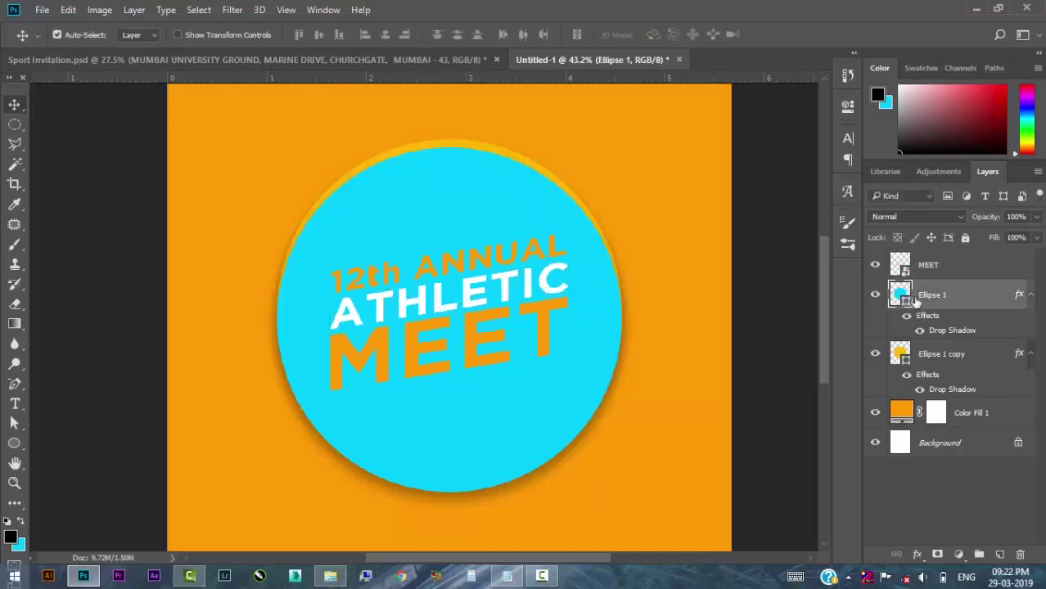
{"action": "left_click", "coordinate": [875, 295]}
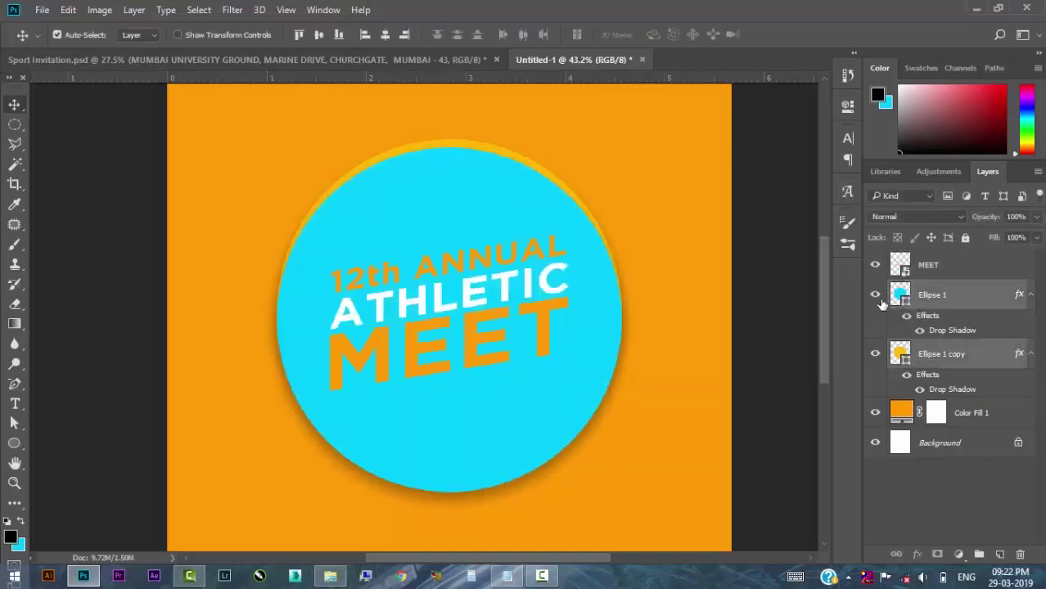
{"action": "left_click", "coordinate": [875, 295]}
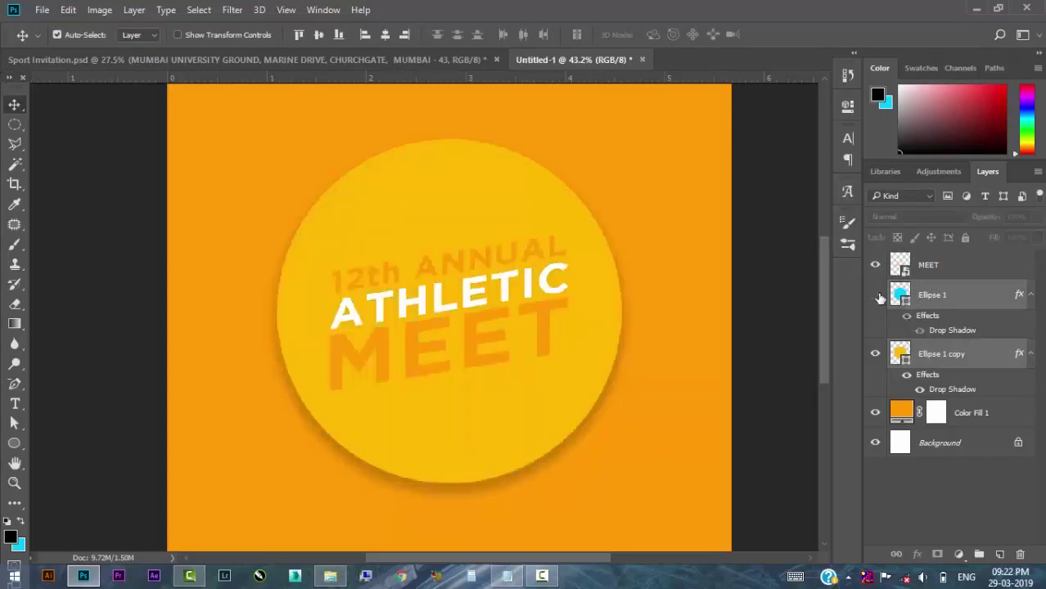
{"action": "key", "text": "Delete"}
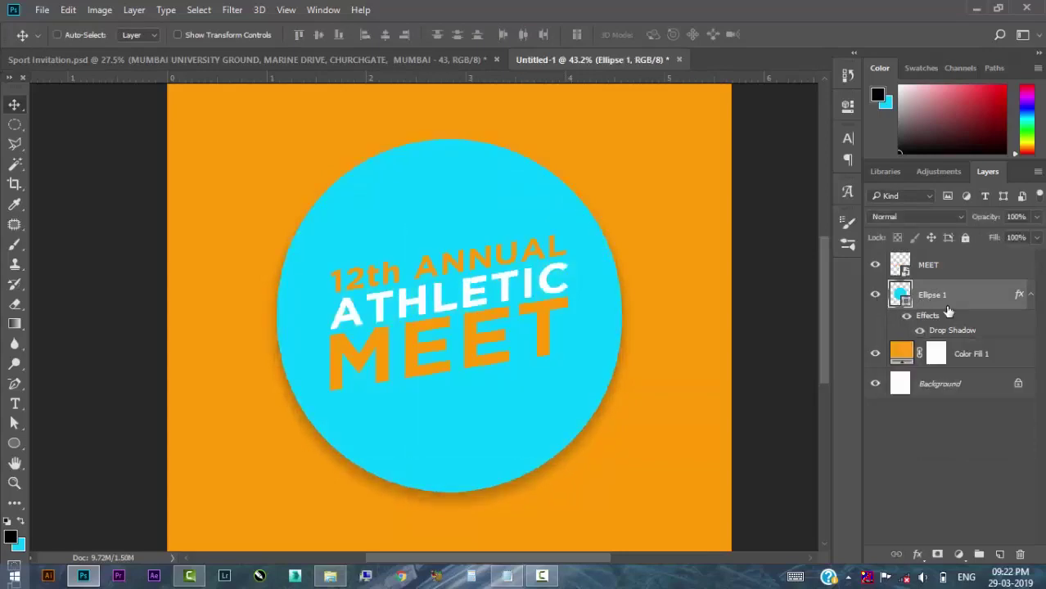
{"action": "key", "text": "ctrl+z"}
{"action": "right_click", "coordinate": [930, 317]}
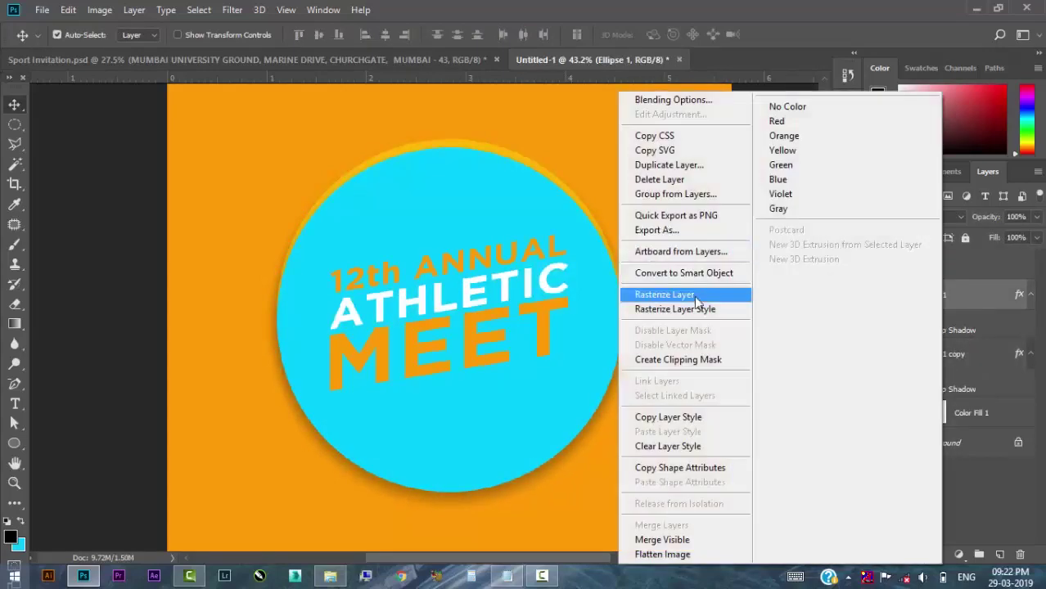
{"action": "left_click", "coordinate": [687, 312]}
{"action": "right_click", "coordinate": [939, 336]}
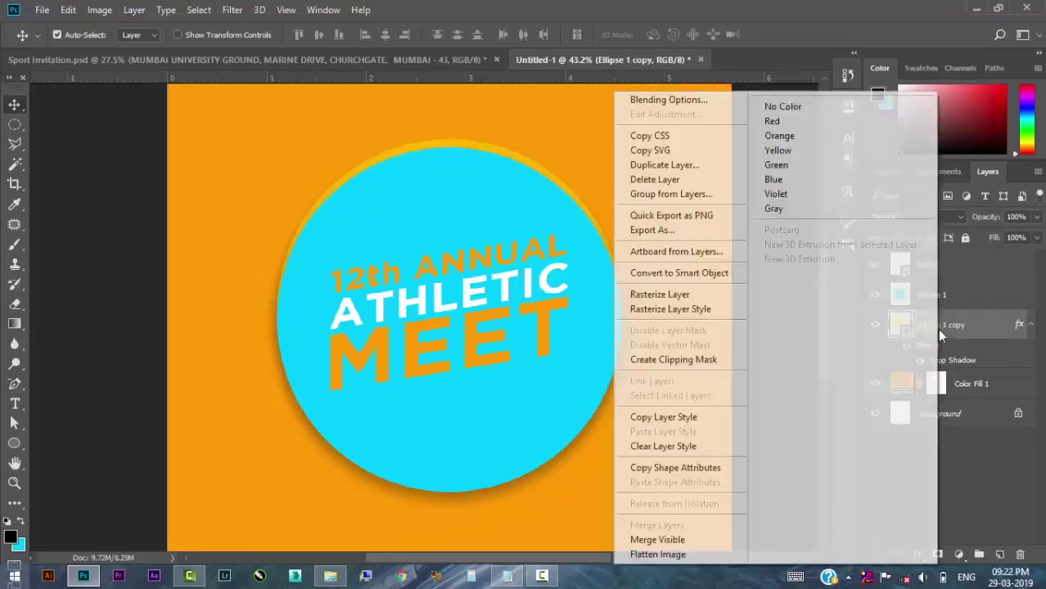
{"action": "left_click", "coordinate": [686, 307]}
Merge both circle layers into a single Ellipse 1 layer.
{"action": "left_click", "coordinate": [932, 295]}
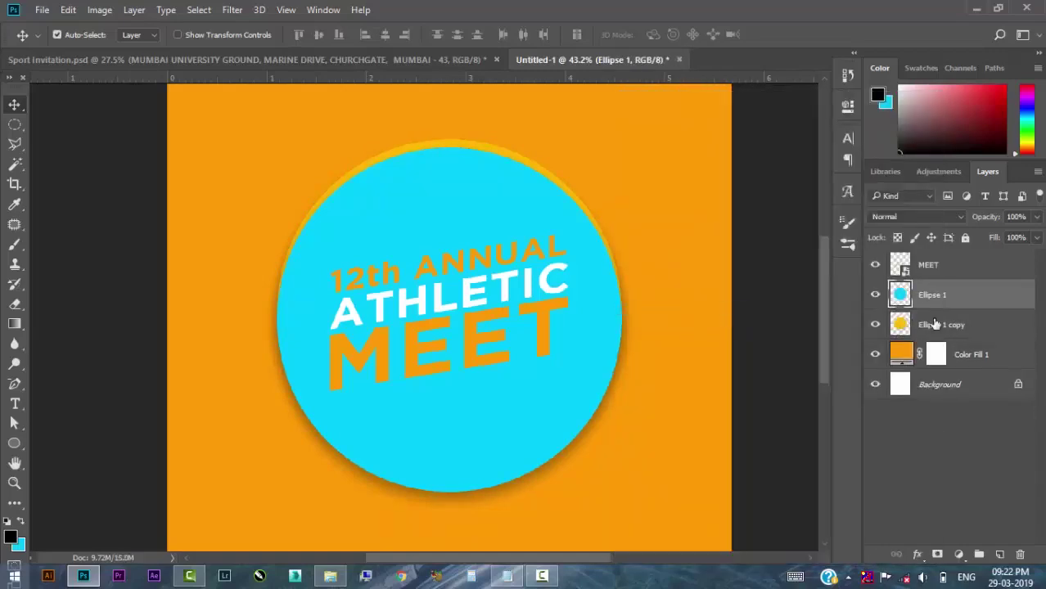
{"action": "left_click", "coordinate": [941, 325], "text": "ctrl"}
{"action": "right_click", "coordinate": [929, 307]}
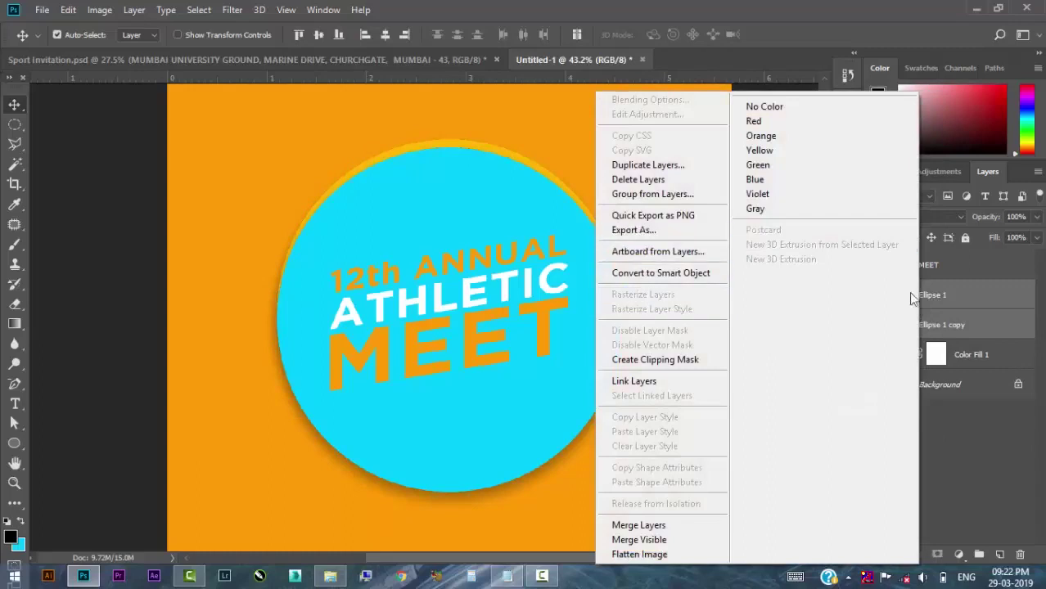
{"action": "left_click", "coordinate": [958, 306]}
{"action": "key", "text": "ctrl+e"}
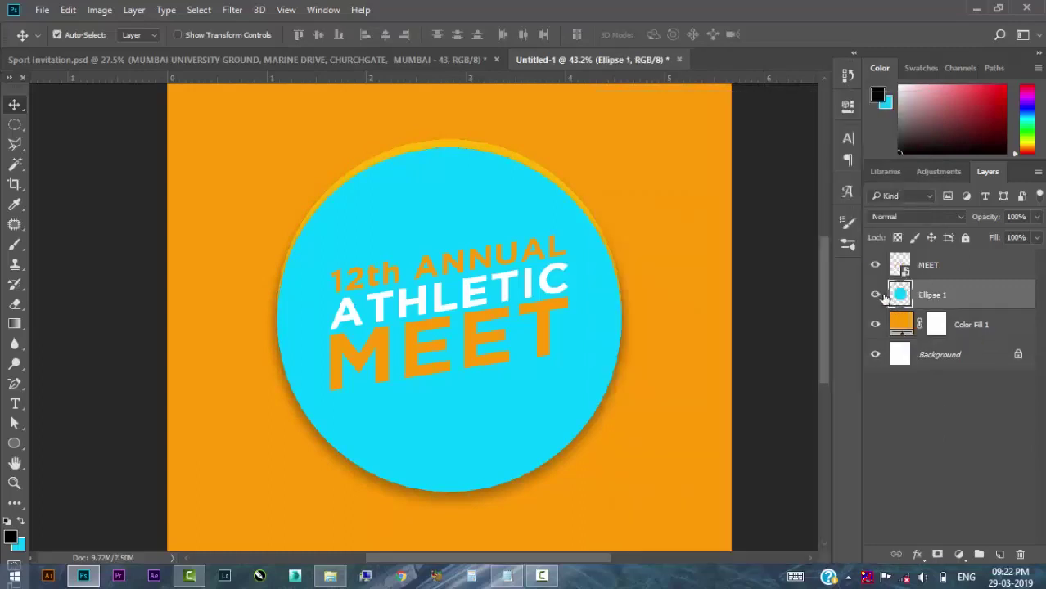
Cut the circle's top slice onto its own layer and move it upward.
{"action": "left_click", "coordinate": [15, 143]}
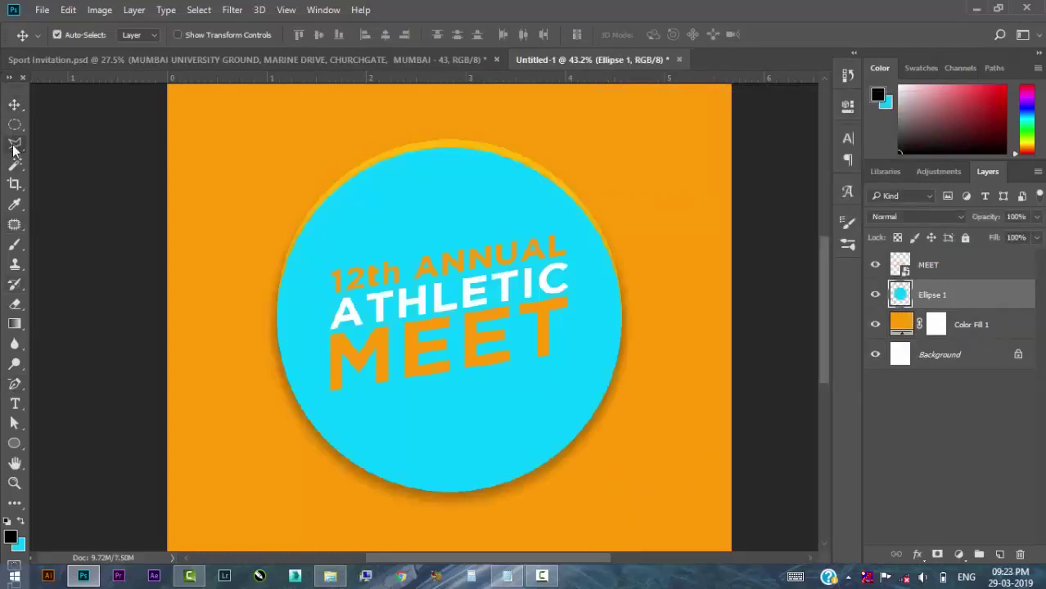
{"action": "left_click", "coordinate": [255, 278]}
{"action": "left_click", "coordinate": [631, 219]}
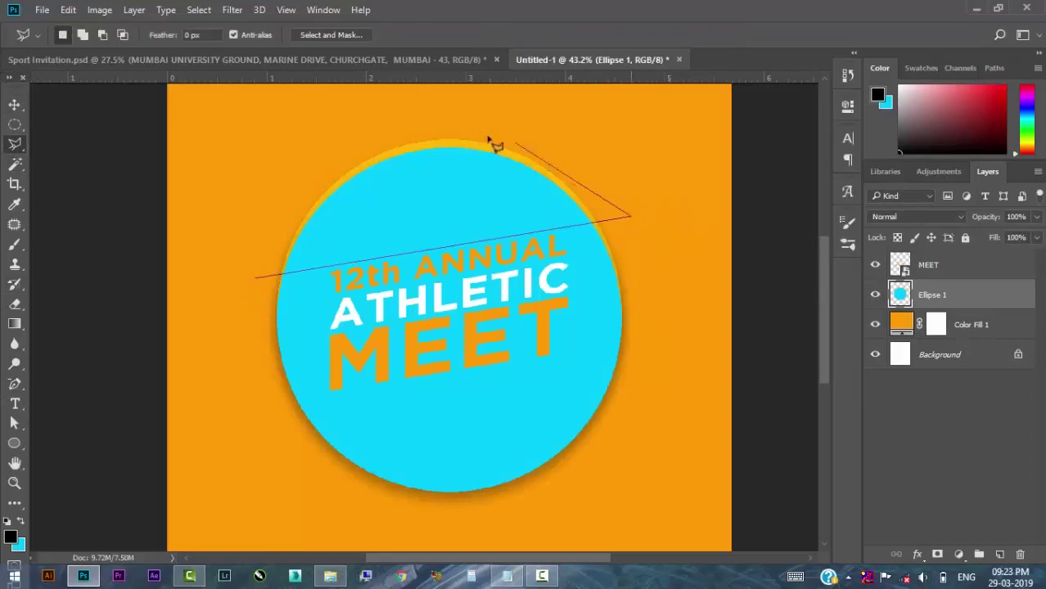
{"action": "left_click", "coordinate": [480, 109]}
{"action": "left_click", "coordinate": [351, 119]}
{"action": "key", "text": "Escape"}
{"action": "key", "text": "ctrl+x"}
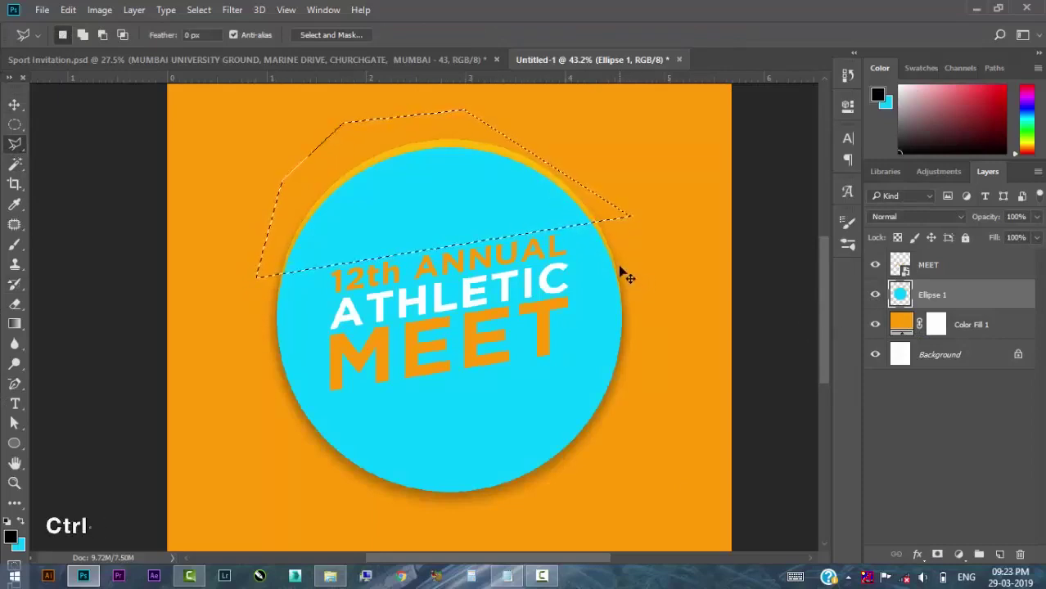
{"action": "key", "text": "ctrl+x"}
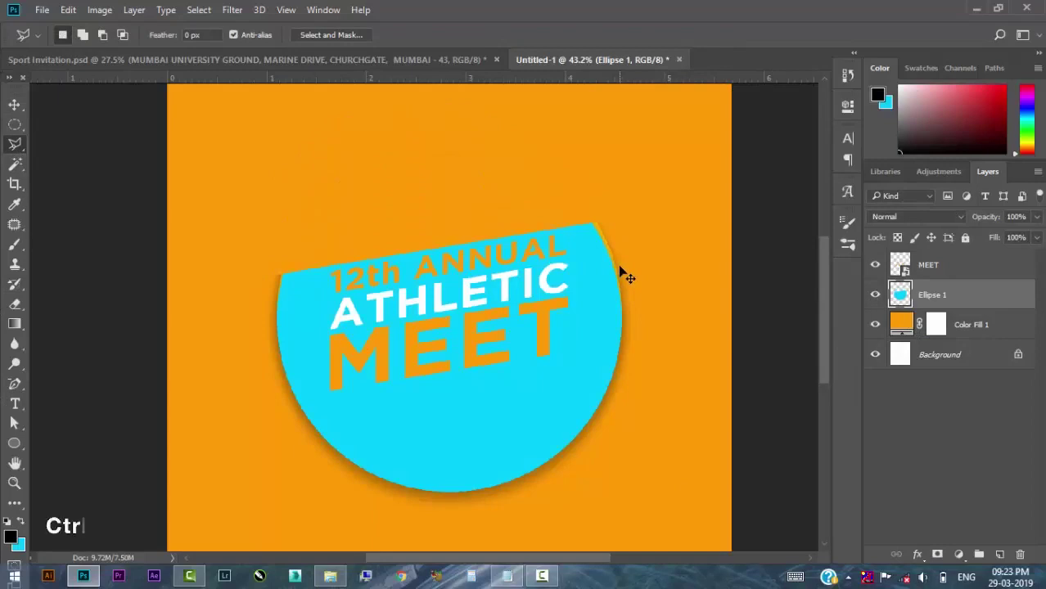
{"action": "key", "text": "ctrl+v"}
{"action": "key", "text": "ctrl+t"}
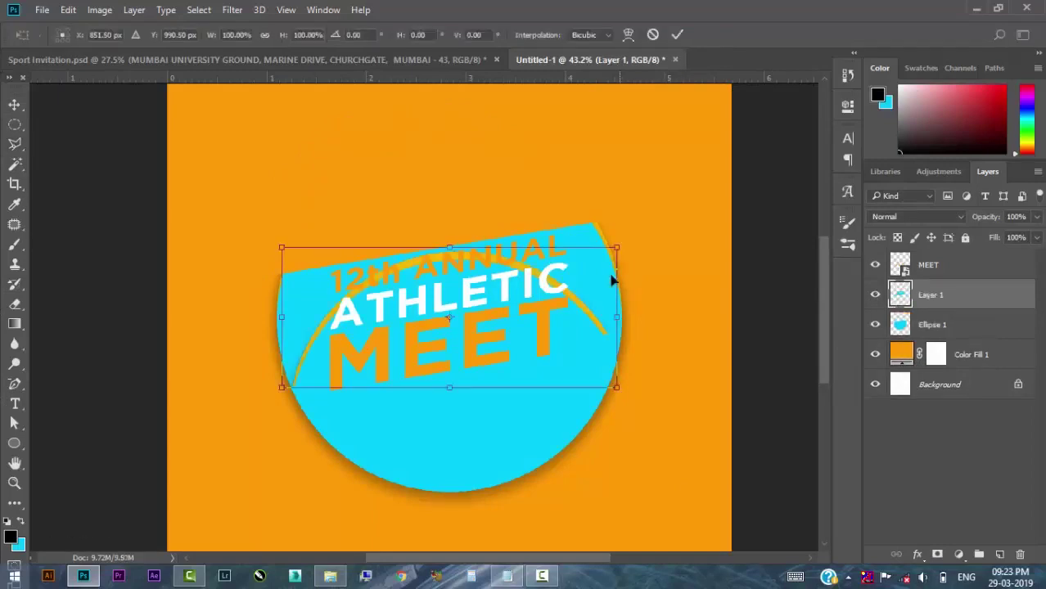
{"action": "left_click_drag", "start_coordinate": [560, 278], "coordinate": [546, 197]}
{"action": "key", "text": "Return"}
Polygonal-lasso a slanted selection around the lower part of the circle.
{"action": "key", "text": "l"}
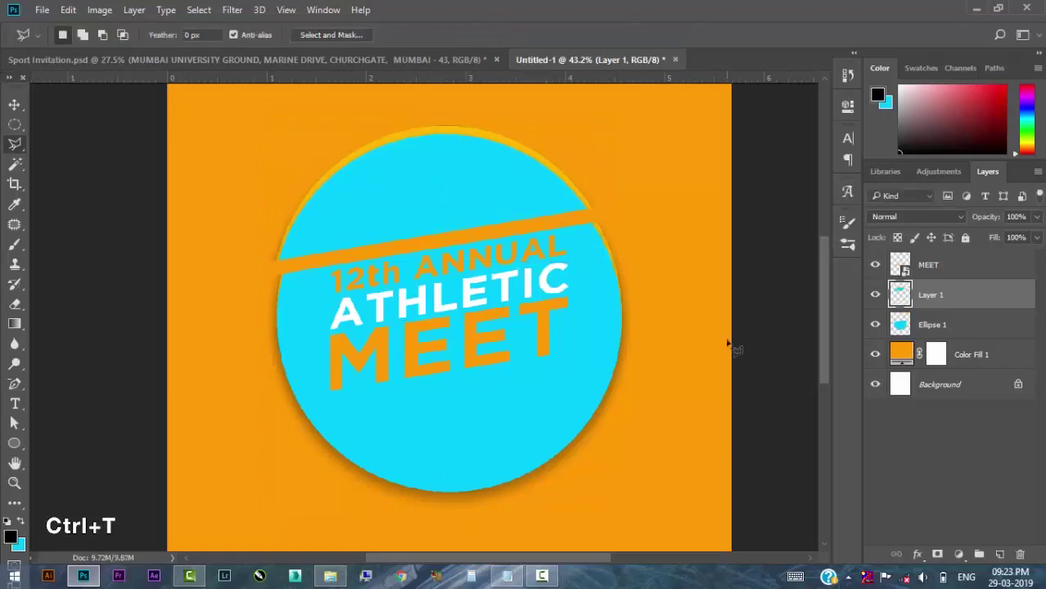
{"action": "left_click", "coordinate": [578, 387]}
{"action": "key", "text": "Escape"}
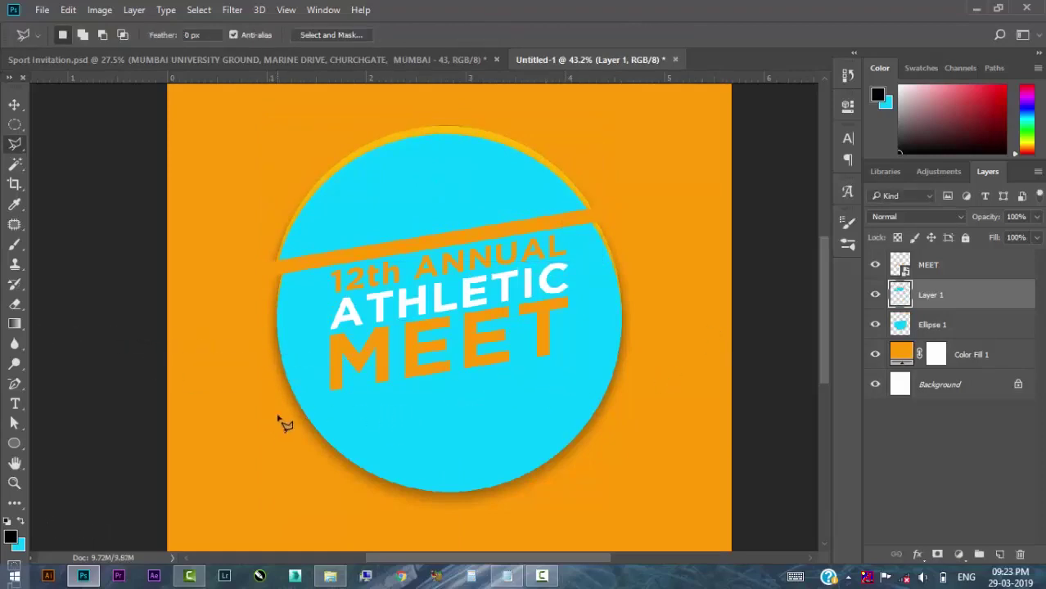
{"action": "left_click", "coordinate": [275, 409]}
{"action": "left_click", "coordinate": [663, 345]}
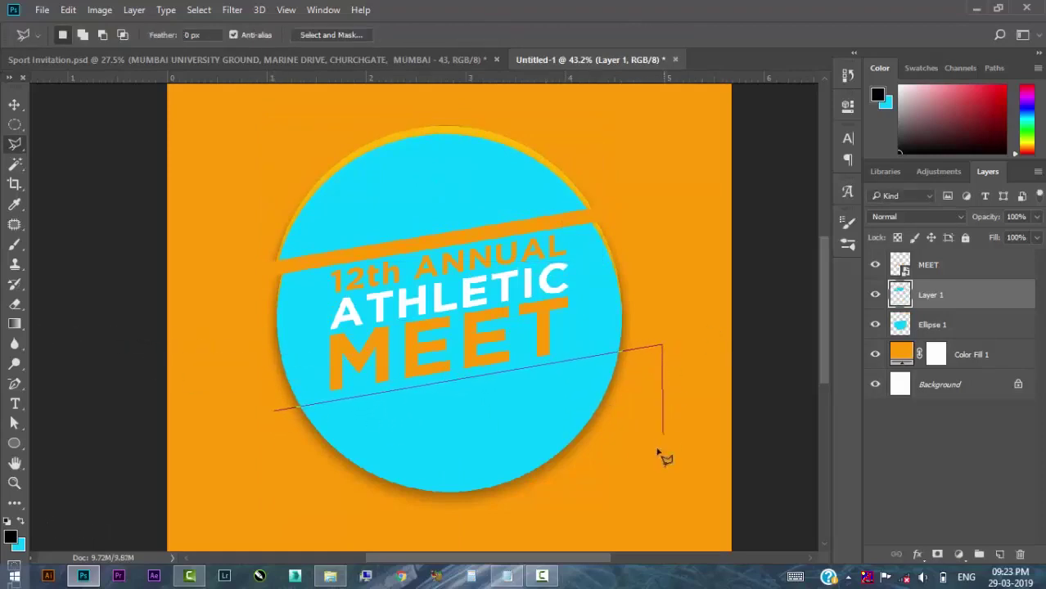
{"action": "left_click", "coordinate": [652, 458]}
{"action": "left_click", "coordinate": [417, 533]}
{"action": "left_click", "coordinate": [293, 501]}
{"action": "left_click", "coordinate": [277, 411]}
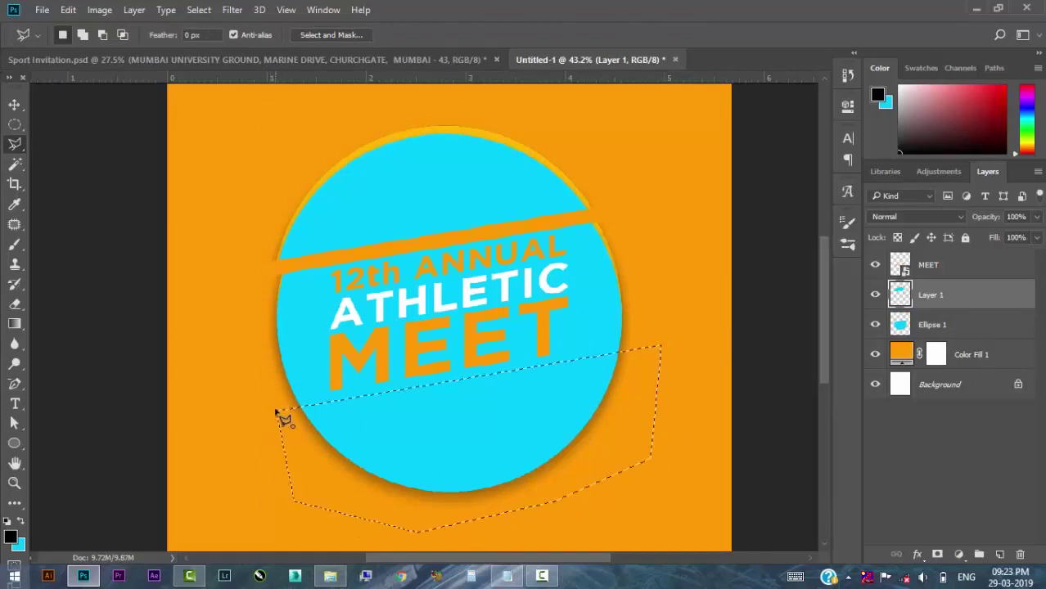
{"action": "right_click", "coordinate": [14, 144]}
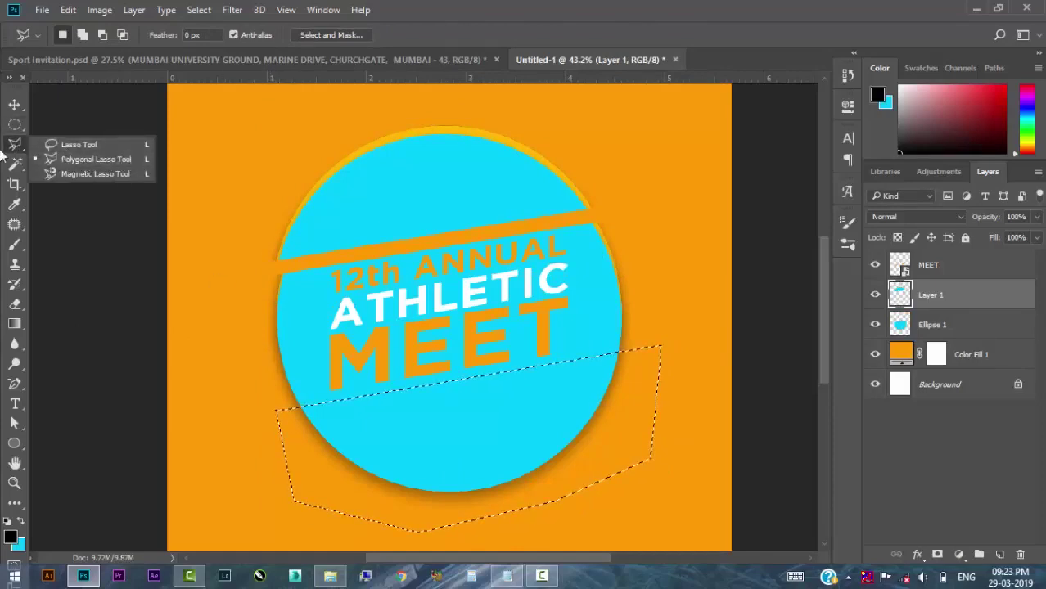
{"action": "left_click", "coordinate": [131, 164]}
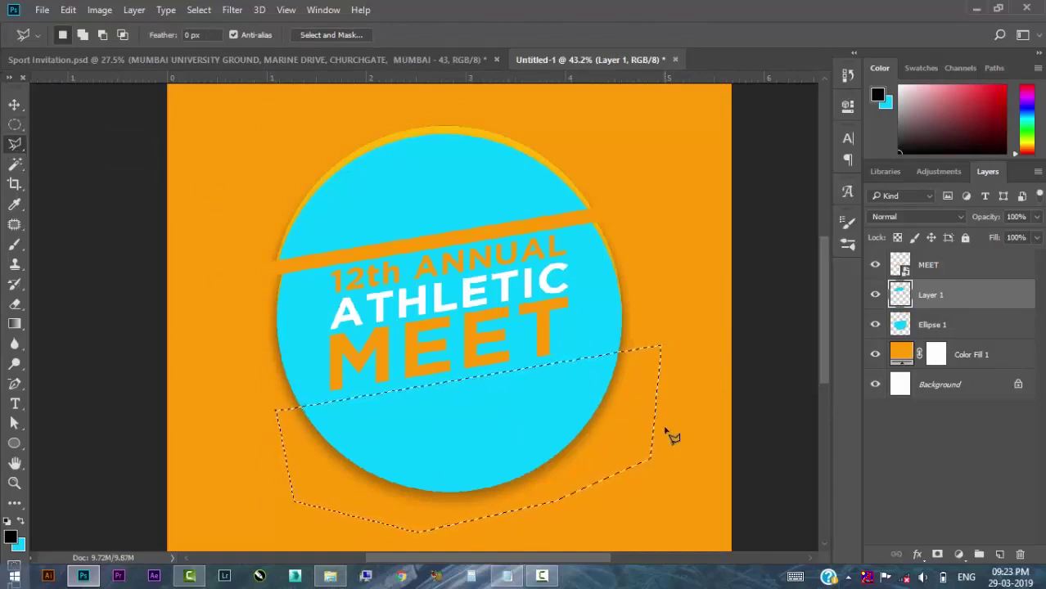
Cut the lower part onto a new layer and shift it down to open a gap.
{"action": "key", "text": "ctrl+x"}
{"action": "key", "text": "Return"}
{"action": "left_click", "coordinate": [948, 325]}
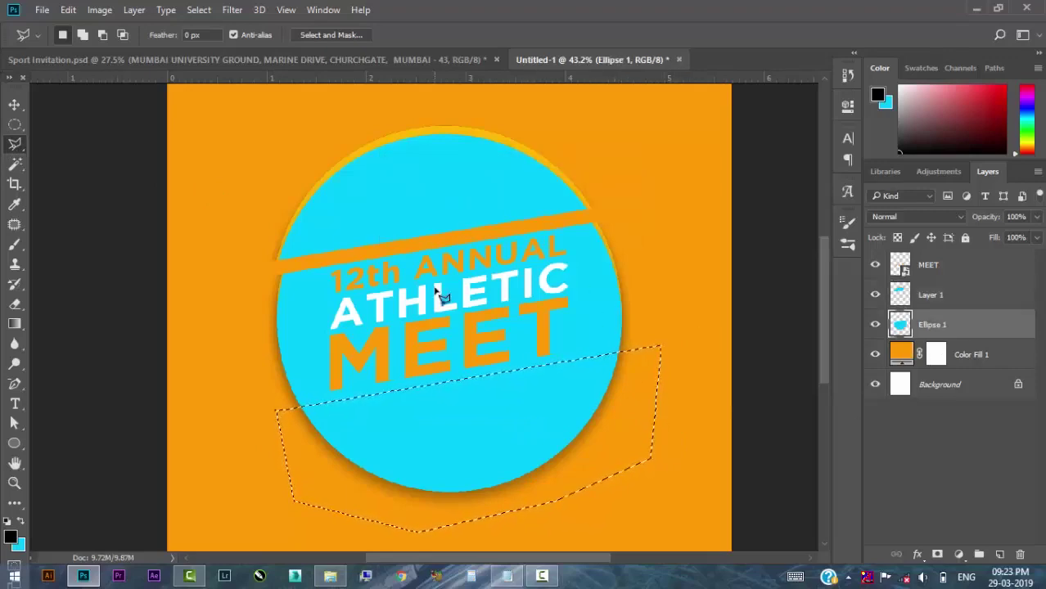
{"action": "key", "text": "ctrl+x"}
{"action": "key", "text": "ctrl+v"}
{"action": "key", "text": "ctrl+t"}
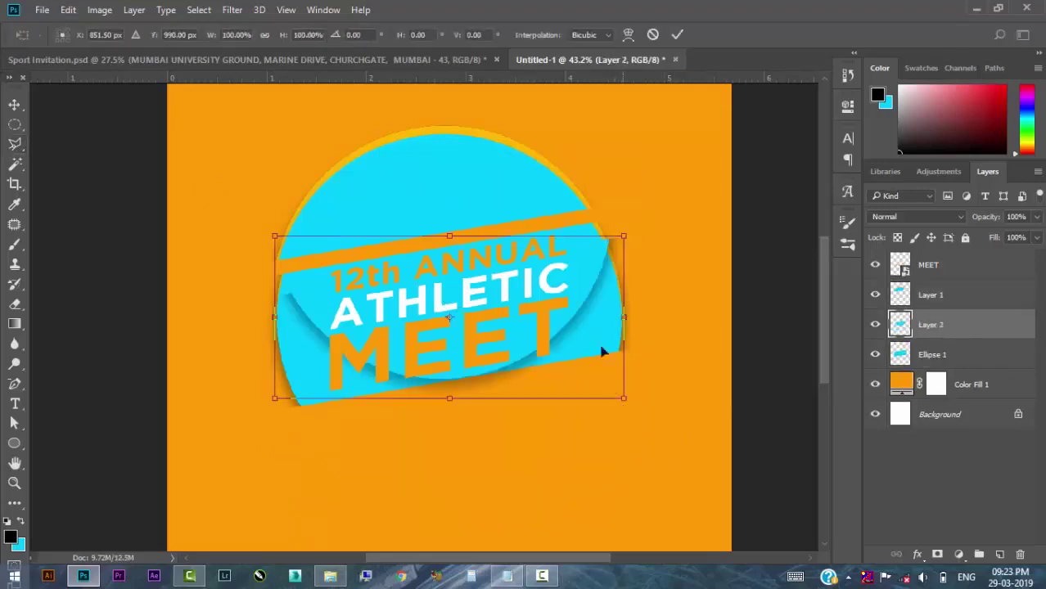
{"action": "left_click_drag", "start_coordinate": [603, 351], "coordinate": [618, 386]}
{"action": "key", "text": "Return"}
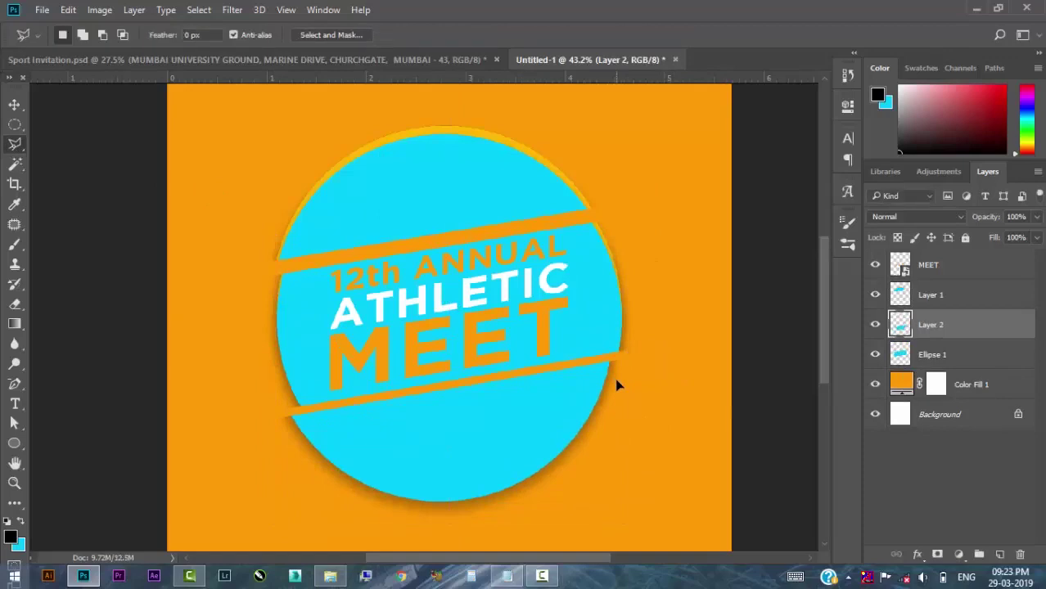
{"action": "left_click", "coordinate": [13, 106]}
{"action": "left_click", "coordinate": [512, 194]}
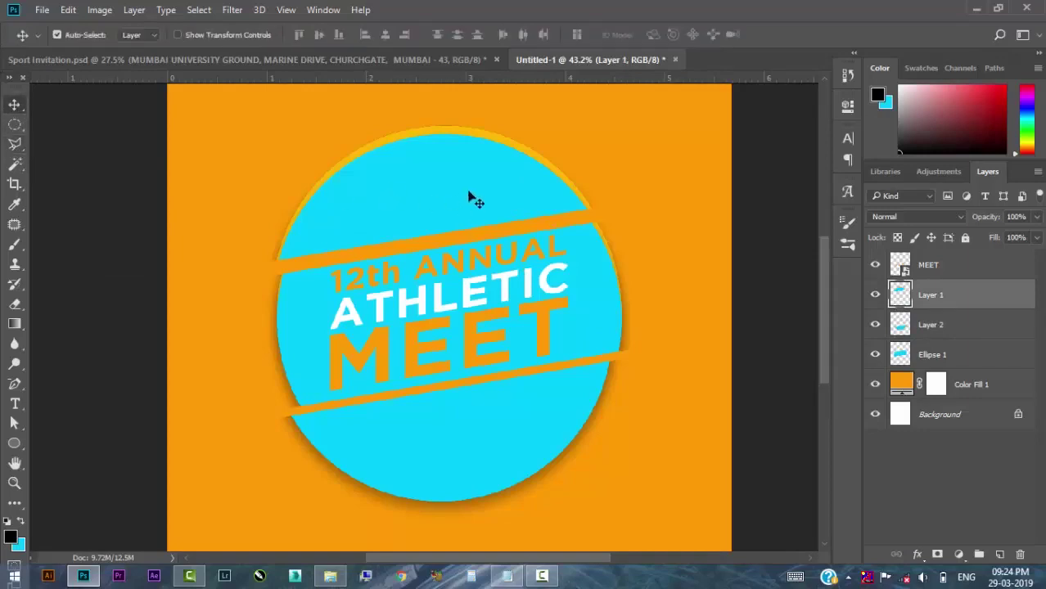
Reposition the top slice and tilt it about 2.8°, nudged slightly right.
{"action": "left_click_drag", "start_coordinate": [511, 194], "coordinate": [518, 200]}
{"action": "key", "text": "ctrl+t"}
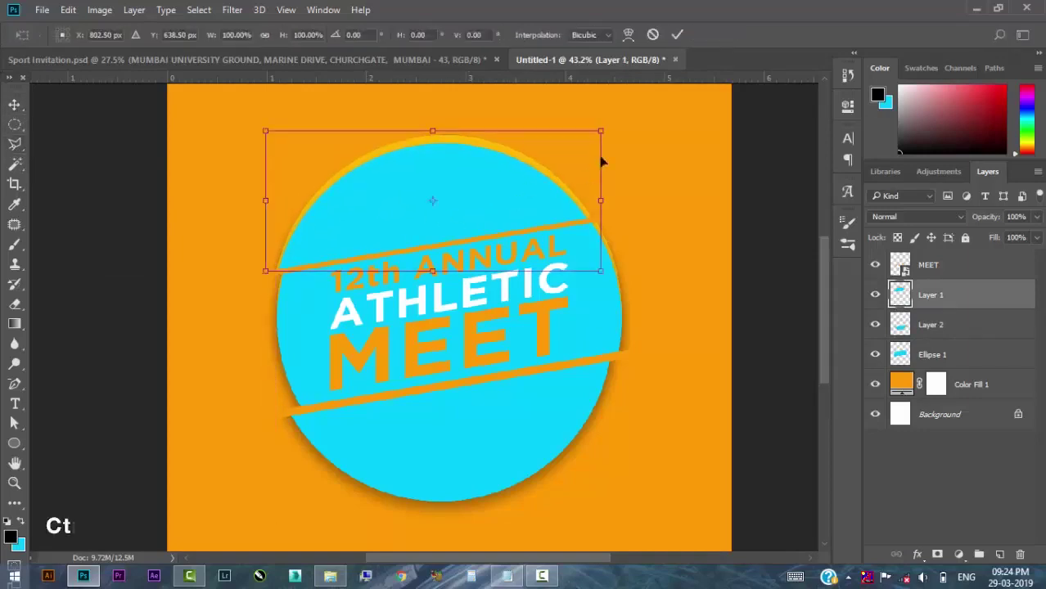
{"action": "left_click_drag", "start_coordinate": [610, 127], "coordinate": [622, 132]}
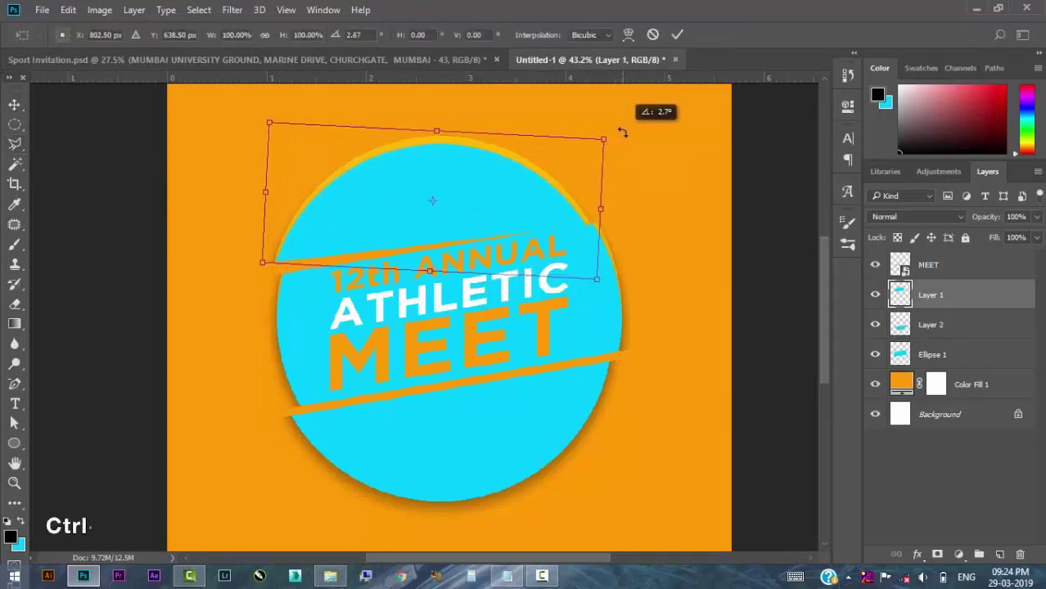
{"action": "left_click_drag", "start_coordinate": [544, 217], "coordinate": [556, 212]}
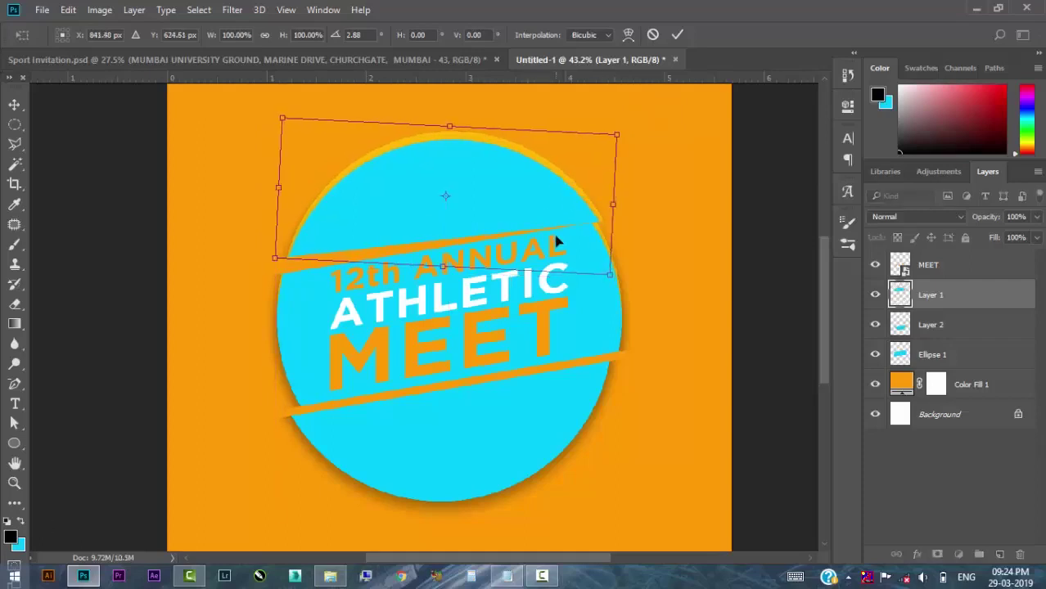
{"action": "left_click_drag", "start_coordinate": [629, 131], "coordinate": [631, 112]}
{"action": "left_click_drag", "start_coordinate": [543, 206], "coordinate": [541, 211]}
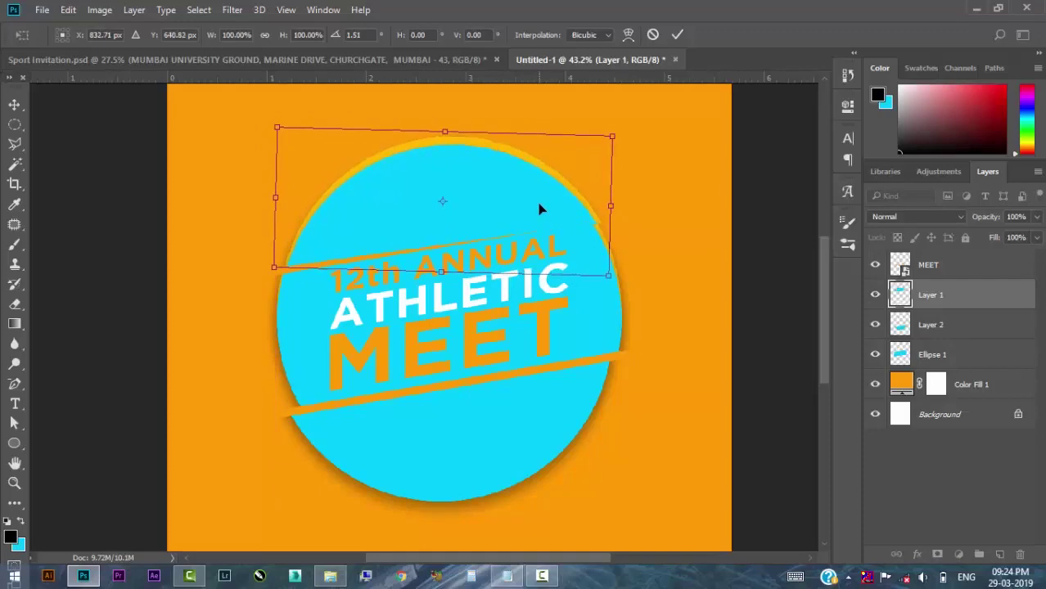
{"action": "left_click_drag", "start_coordinate": [624, 131], "coordinate": [629, 133]}
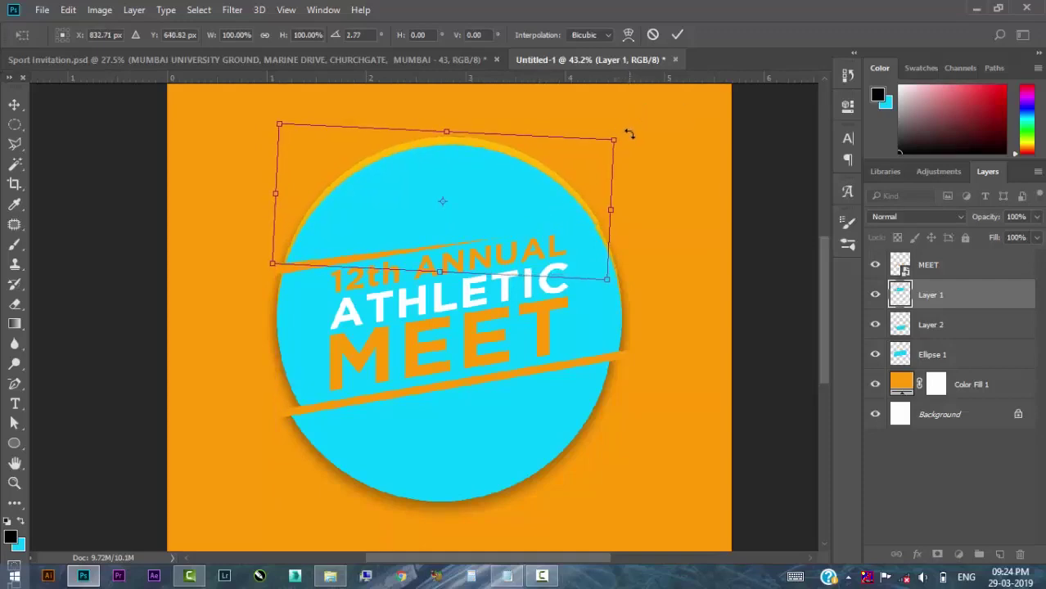
{"action": "key", "text": "Right"}
{"action": "key", "text": "Right"}
{"action": "key", "text": "Right"}
{"action": "key", "text": "Right"}
{"action": "key", "text": "Right"}
{"action": "key", "text": "Right"}
{"action": "key", "text": "Right"}
{"action": "key", "text": "Right"}
{"action": "key", "text": "Right"}
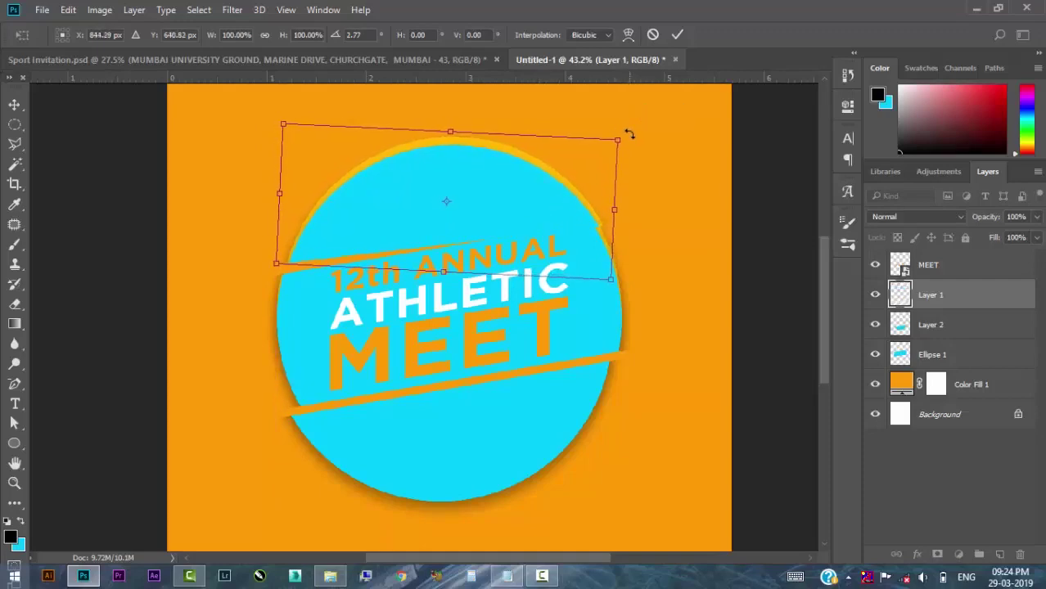
{"action": "key", "text": "Right"}
{"action": "key", "text": "Right"}
{"action": "key", "text": "Right"}
{"action": "key", "text": "Return"}
Tilt the lower circle piece to about -1.39° under MEET and add a new empty layer.
{"action": "left_click", "coordinate": [558, 402]}
{"action": "key", "text": "ctrl+t"}
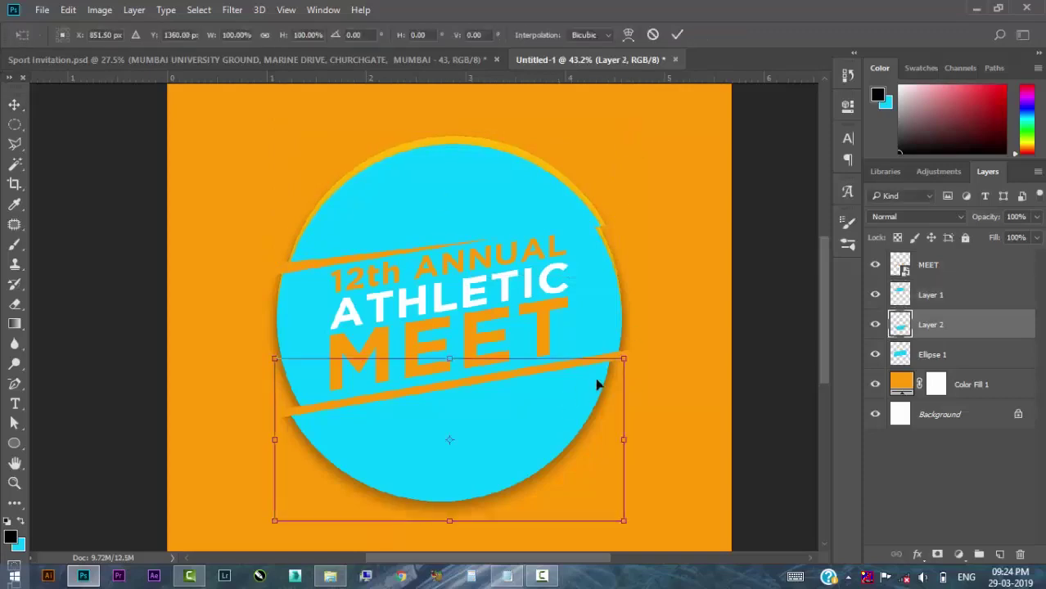
{"action": "left_click_drag", "start_coordinate": [640, 350], "coordinate": [646, 362]}
{"action": "key", "text": "Up"}
{"action": "key", "text": "Up"}
{"action": "key", "text": "Up"}
{"action": "key", "text": "Up"}
{"action": "key", "text": "Up"}
{"action": "key", "text": "Up"}
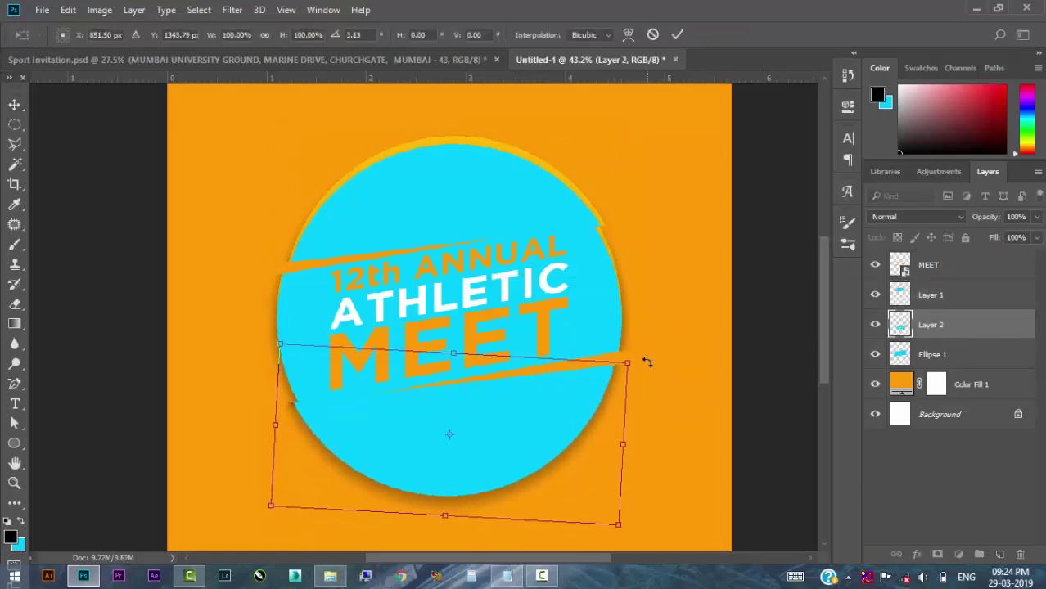
{"action": "key", "text": "Left"}
{"action": "key", "text": "Left"}
{"action": "key", "text": "Left"}
{"action": "key", "text": "Left"}
{"action": "key", "text": "Left"}
{"action": "key", "text": "Left"}
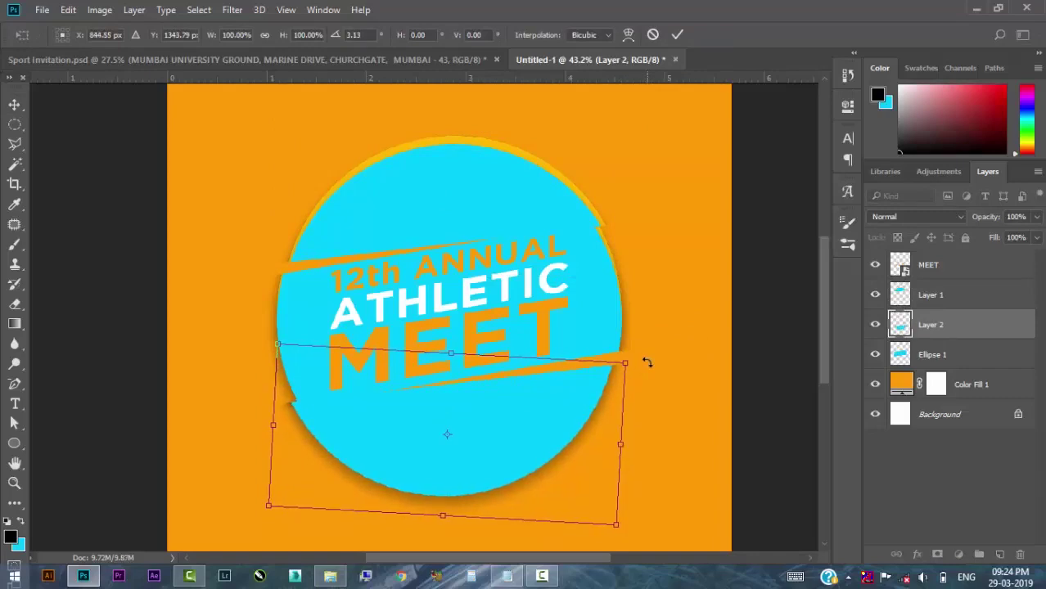
{"action": "key", "text": "Return"}
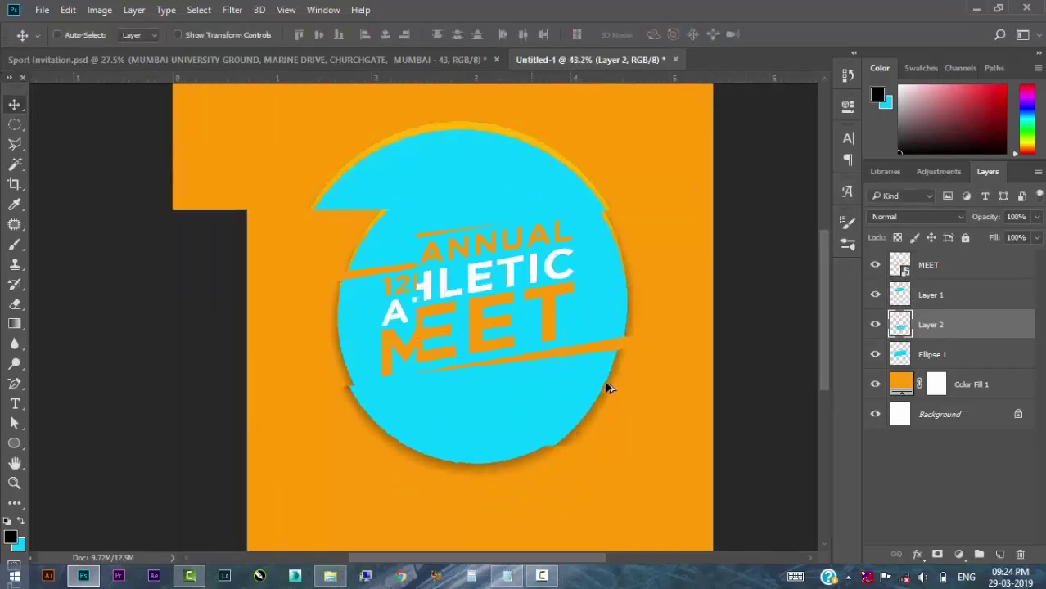
{"action": "key", "text": "ctrl+t"}
{"action": "left_click_drag", "start_coordinate": [656, 346], "coordinate": [653, 338]}
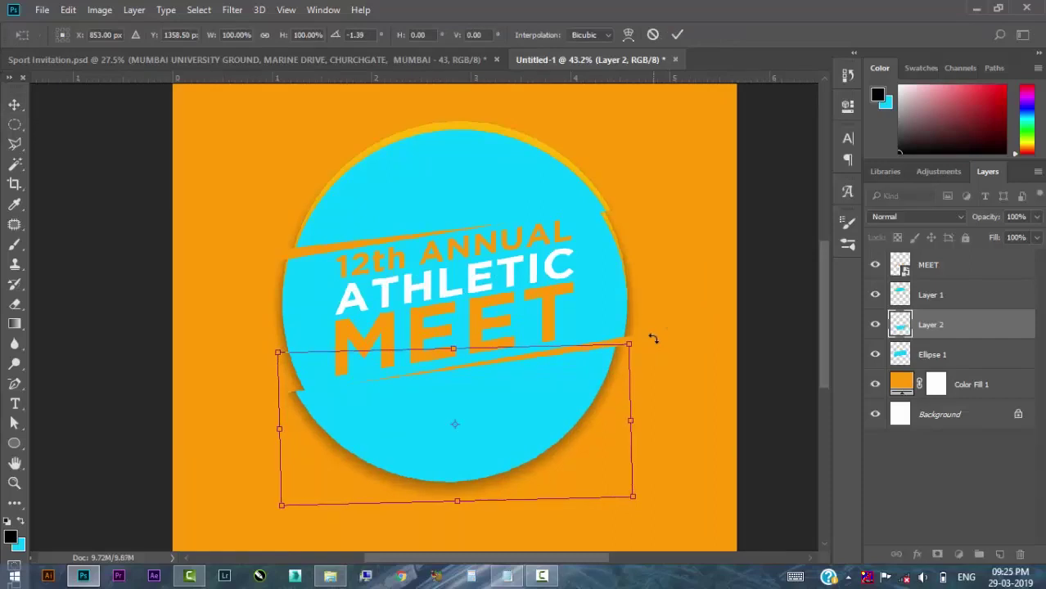
{"action": "key", "text": "Return"}
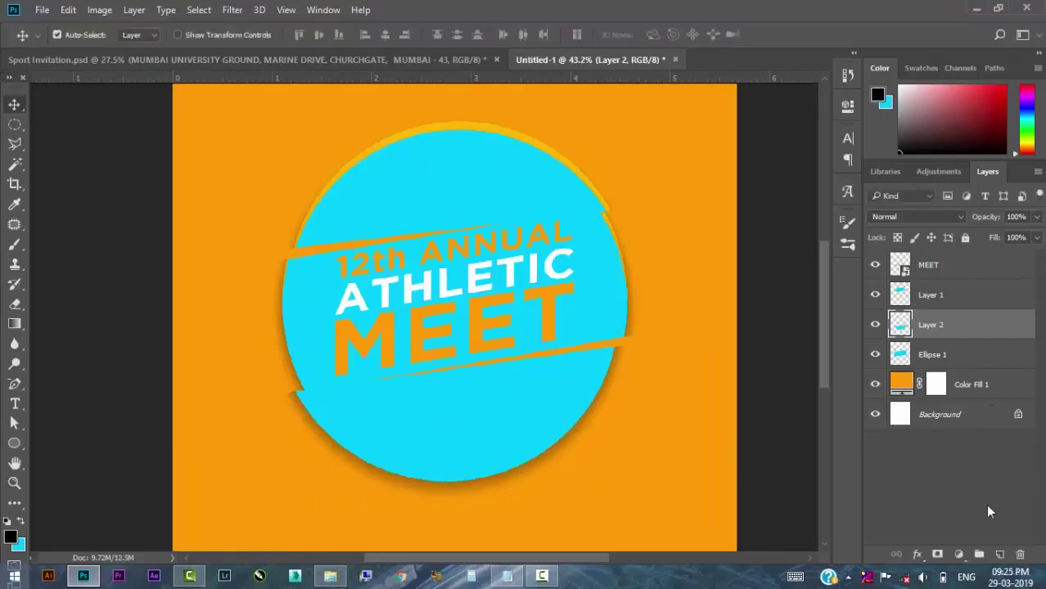
{"action": "left_click", "coordinate": [999, 555]}
Fill a thin slanted sliver under MEET with white and move Layer 3 beneath Ellipse 1.
{"action": "key", "text": "l"}
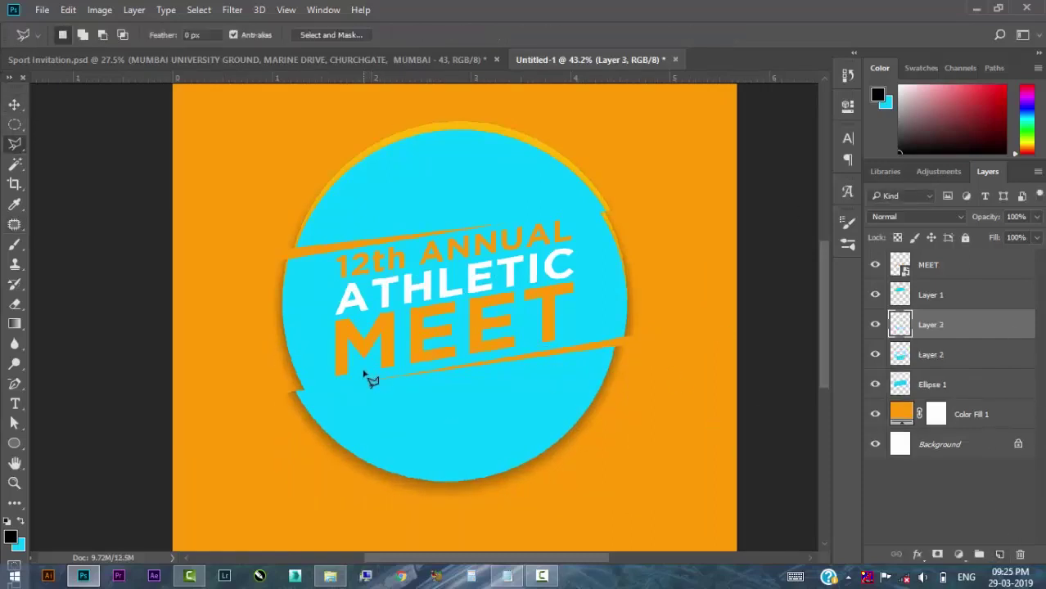
{"action": "left_click", "coordinate": [365, 371]}
{"action": "left_click", "coordinate": [616, 348]}
{"action": "left_click", "coordinate": [368, 383]}
{"action": "left_click", "coordinate": [10, 537]}
{"action": "left_click", "coordinate": [636, 283]}
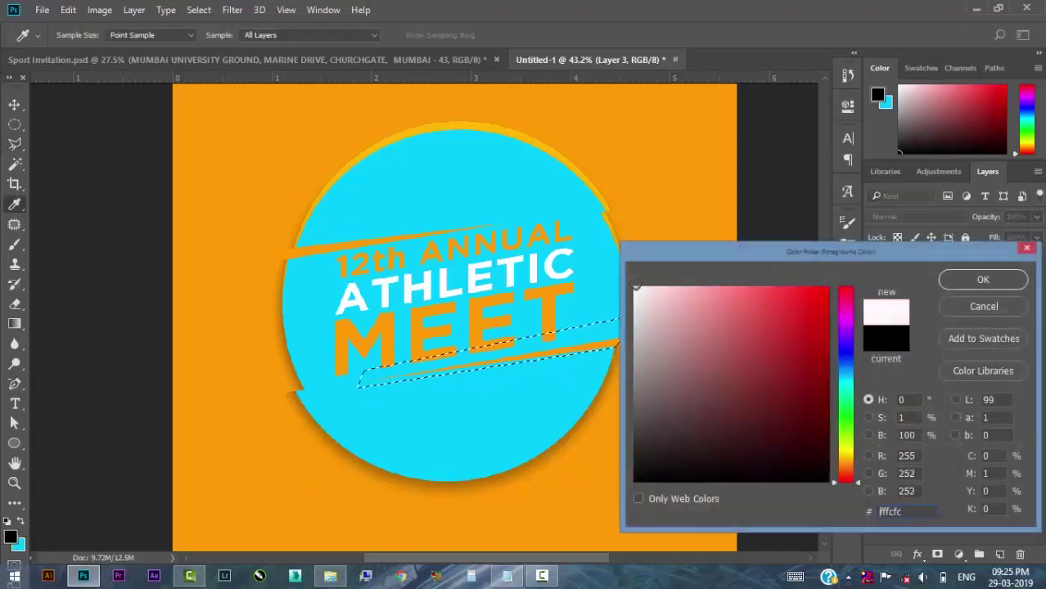
{"action": "left_click", "coordinate": [983, 280]}
{"action": "key", "text": "alt+BackSpace"}
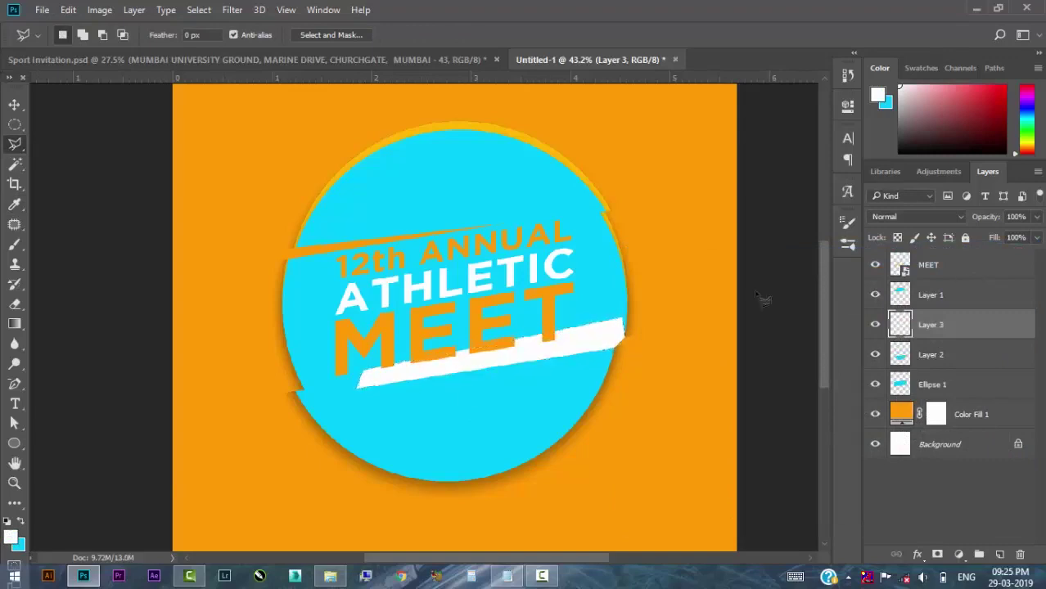
{"action": "left_click", "coordinate": [14, 105]}
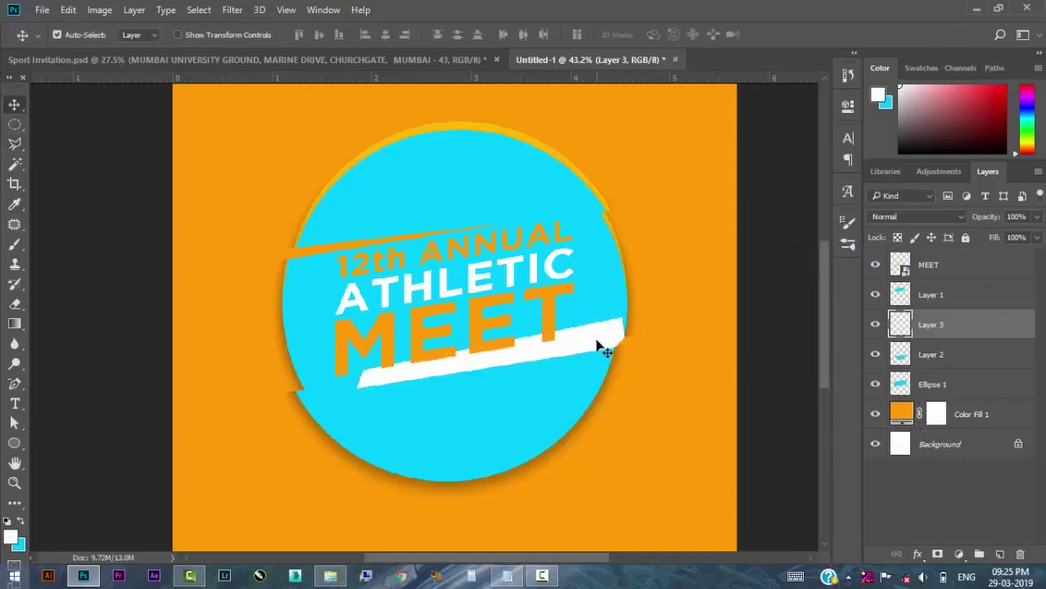
{"action": "left_click_drag", "start_coordinate": [931, 337], "coordinate": [932, 399]}
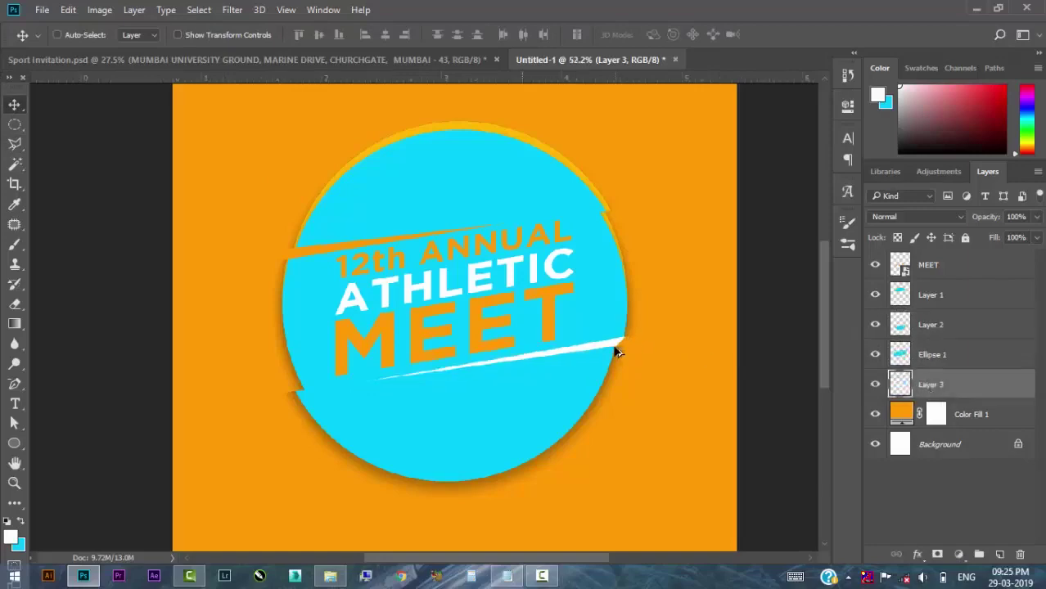
Duplicate the white stroke layer and move the copy toward the circle's upper left.
{"action": "scroll", "coordinate": [618, 352], "scroll_direction": "up", "scroll_amount": 3}
{"action": "scroll", "coordinate": [617, 346], "scroll_direction": "up", "scroll_amount": 2}
{"action": "scroll", "coordinate": [616, 346], "scroll_direction": "down", "scroll_amount": 2}
{"action": "scroll", "coordinate": [616, 345], "scroll_direction": "down", "scroll_amount": 2}
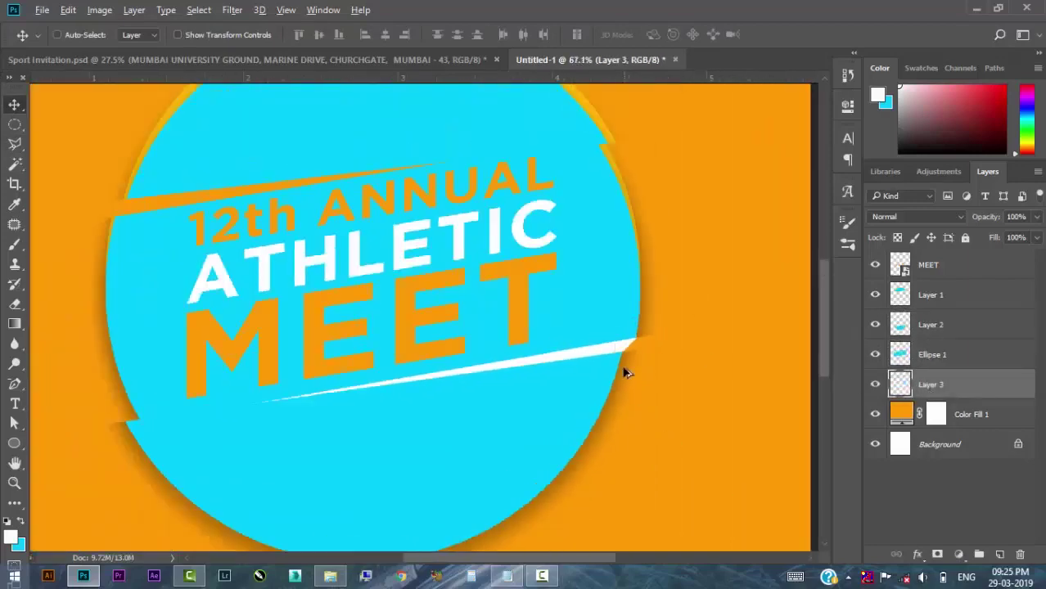
{"action": "scroll", "coordinate": [624, 373], "scroll_direction": "down", "scroll_amount": 2}
{"action": "right_click", "coordinate": [925, 384]}
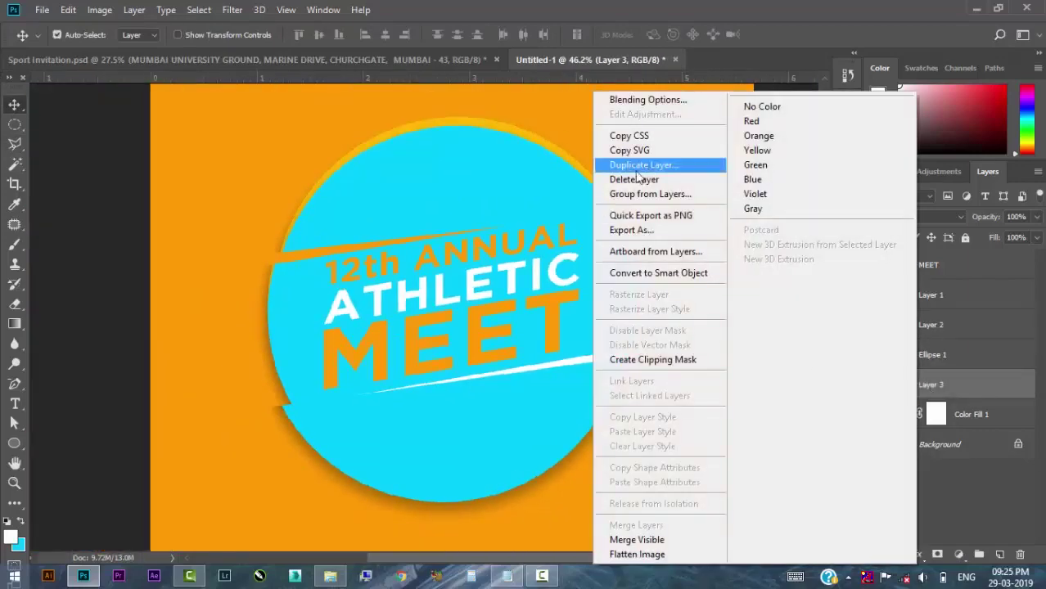
{"action": "left_click", "coordinate": [646, 167]}
{"action": "left_click", "coordinate": [649, 169]}
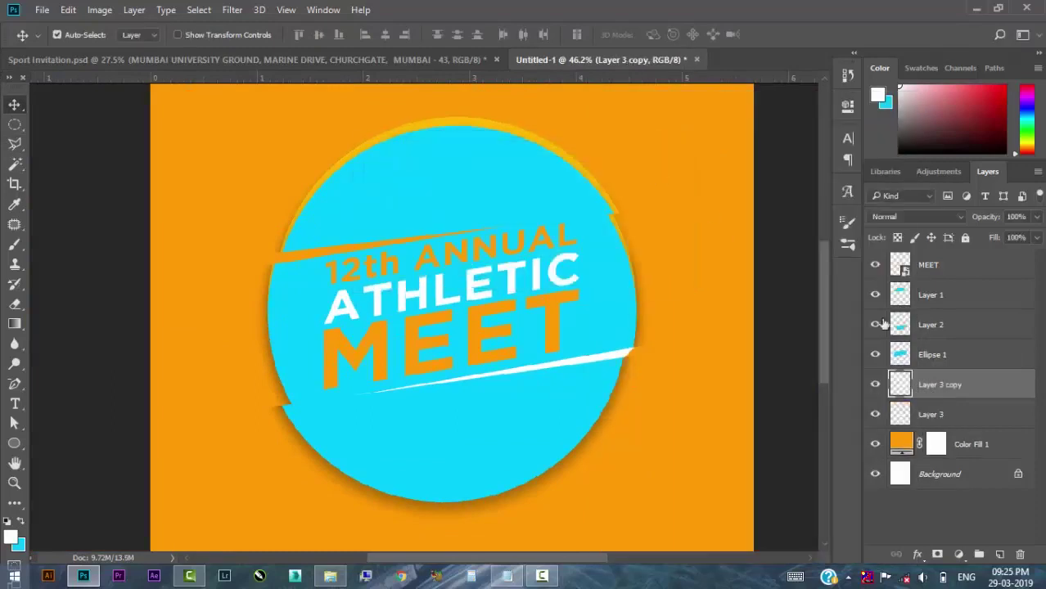
{"action": "key", "text": "ctrl+t"}
{"action": "left_click_drag", "start_coordinate": [622, 356], "coordinate": [507, 226]}
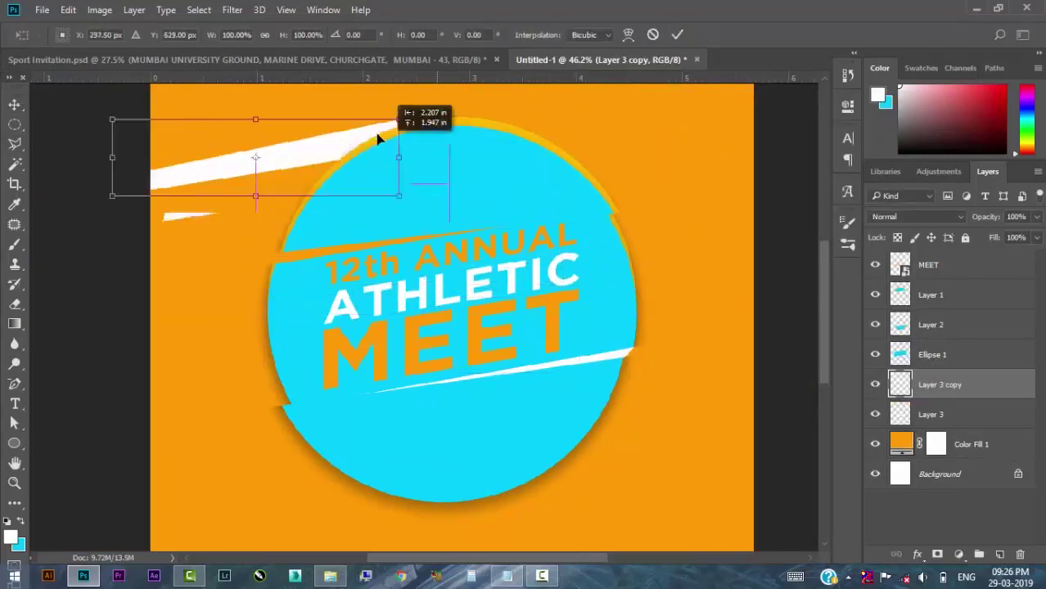
Flip the copy horizontally and vertically and place it above 12th ANNUAL.
{"action": "right_click", "coordinate": [423, 238]}
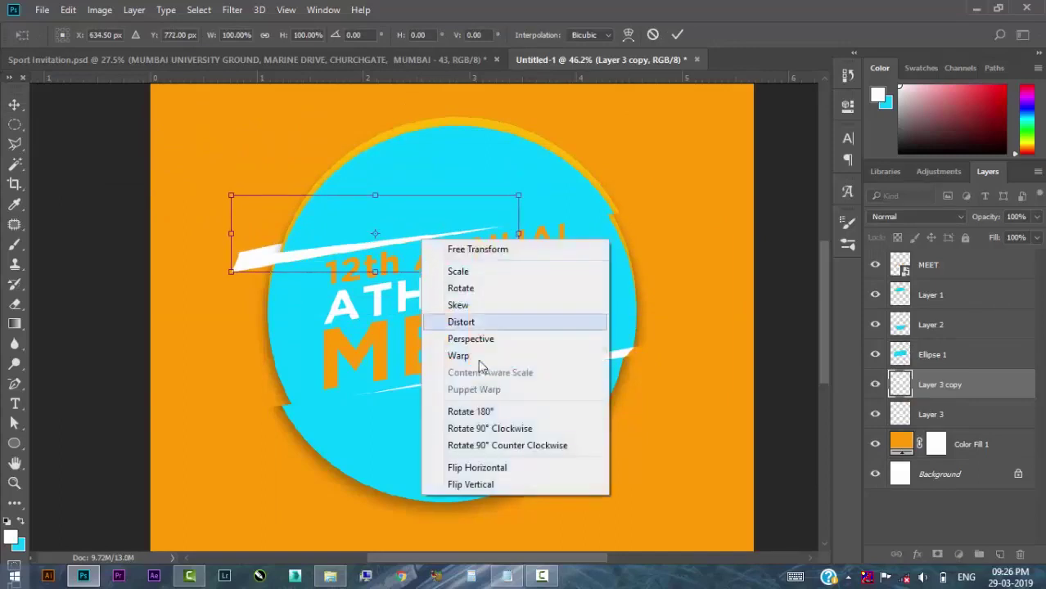
{"action": "left_click", "coordinate": [483, 468]}
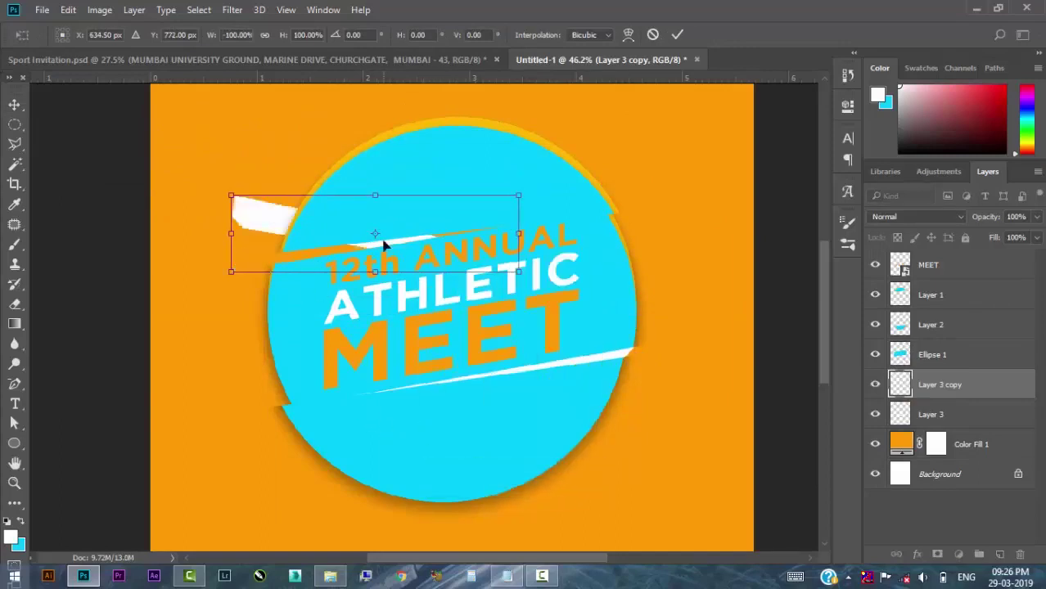
{"action": "right_click", "coordinate": [383, 241]}
{"action": "left_click", "coordinate": [457, 486]}
{"action": "left_click_drag", "start_coordinate": [254, 244], "coordinate": [298, 256]}
{"action": "scroll", "coordinate": [401, 260], "scroll_direction": "up", "scroll_amount": 1}
{"action": "key", "text": "Return"}
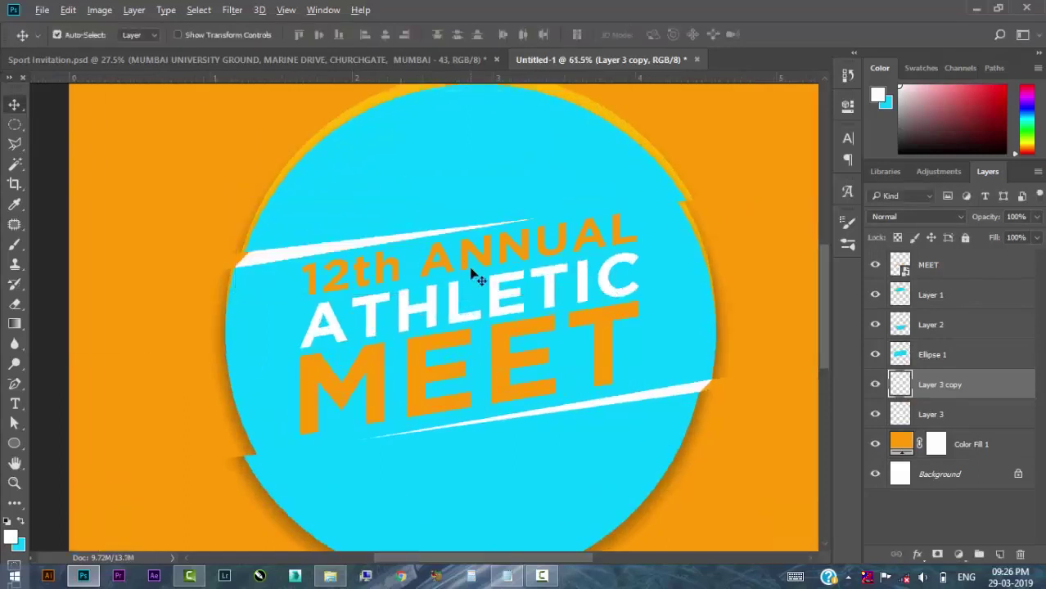
{"action": "scroll", "coordinate": [482, 296], "scroll_direction": "down", "scroll_amount": 2}
{"action": "left_click", "coordinate": [618, 350]}
Convert the circle halves and strokes into one Layer 1 smart object, checking it moves as one piece.
{"action": "scroll", "coordinate": [615, 348], "scroll_direction": "down", "scroll_amount": 1}
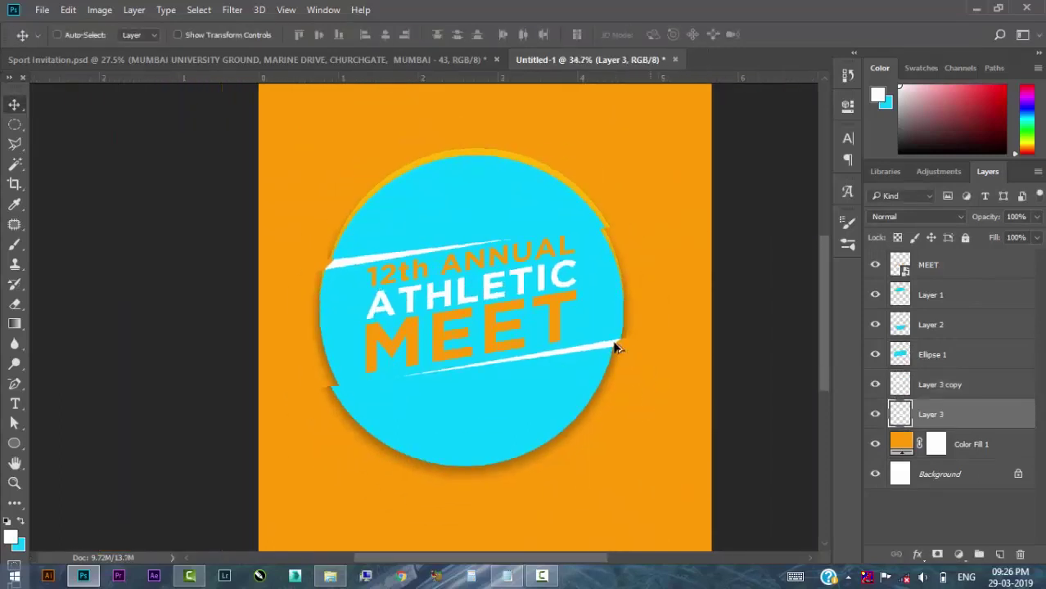
{"action": "scroll", "coordinate": [616, 348], "scroll_direction": "down", "scroll_amount": 1}
{"action": "left_click", "coordinate": [669, 318]}
{"action": "scroll", "coordinate": [618, 315], "scroll_direction": "down", "scroll_amount": 1}
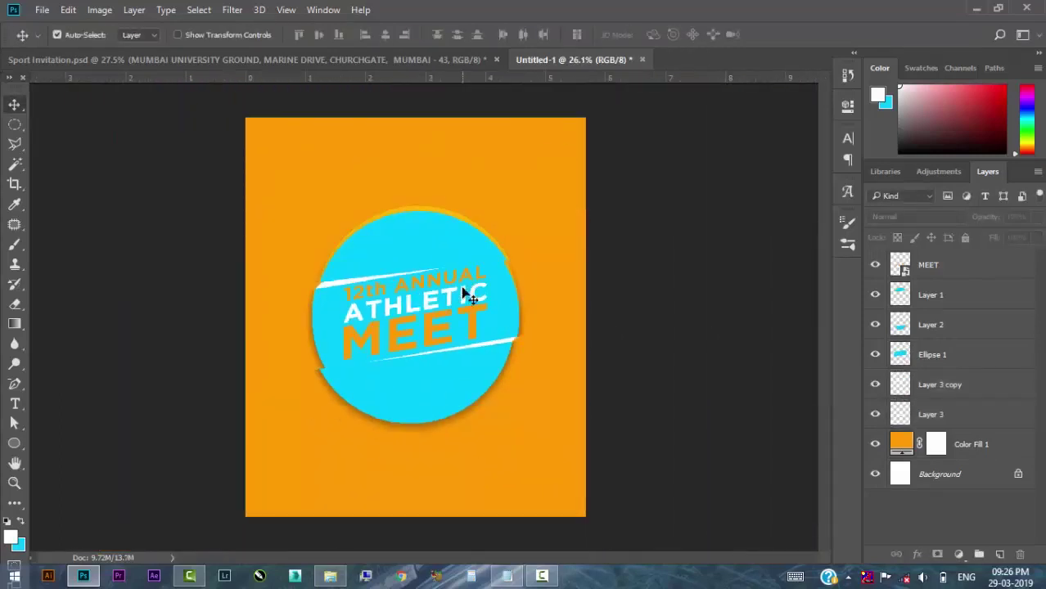
{"action": "scroll", "coordinate": [505, 346], "scroll_direction": "up", "scroll_amount": 1}
{"action": "left_click", "coordinate": [491, 360]}
{"action": "left_click", "coordinate": [512, 331], "text": "shift"}
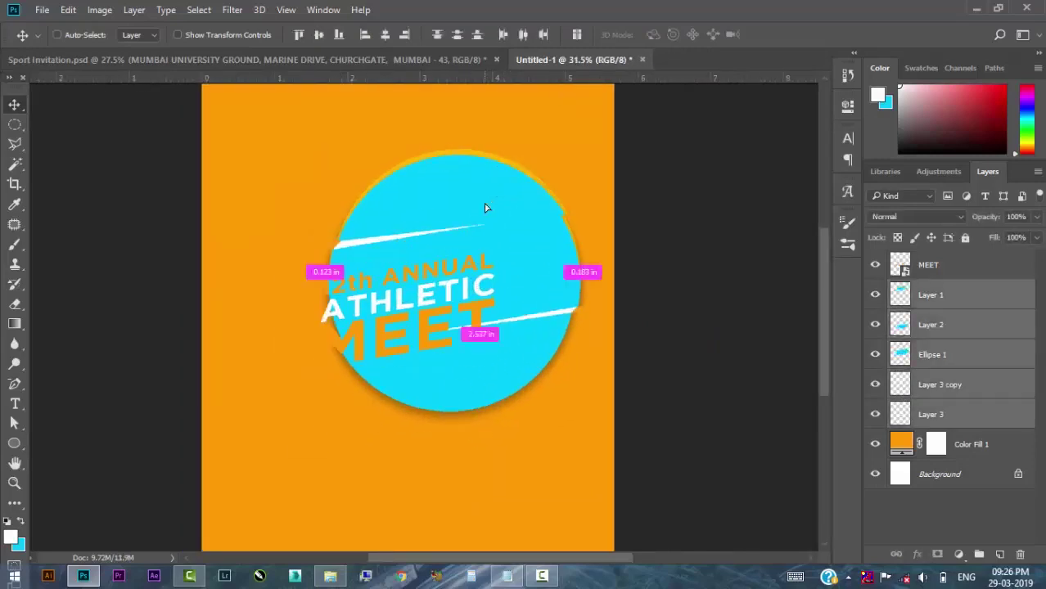
{"action": "right_click", "coordinate": [982, 297]}
{"action": "left_click", "coordinate": [729, 273]}
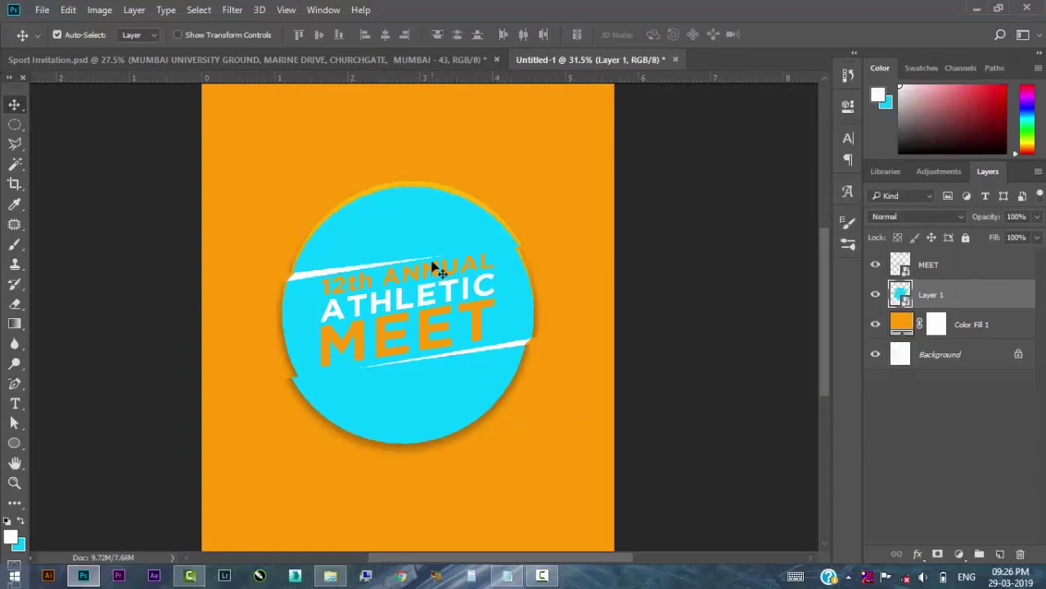
{"action": "left_click_drag", "start_coordinate": [427, 247], "coordinate": [539, 243]}
{"action": "key", "text": "ctrl+z"}
Try folding the MEET title into the smart object, then undo and keep only the circle selected.
{"action": "left_click", "coordinate": [468, 292], "text": "shift"}
{"action": "right_click", "coordinate": [618, 301]}
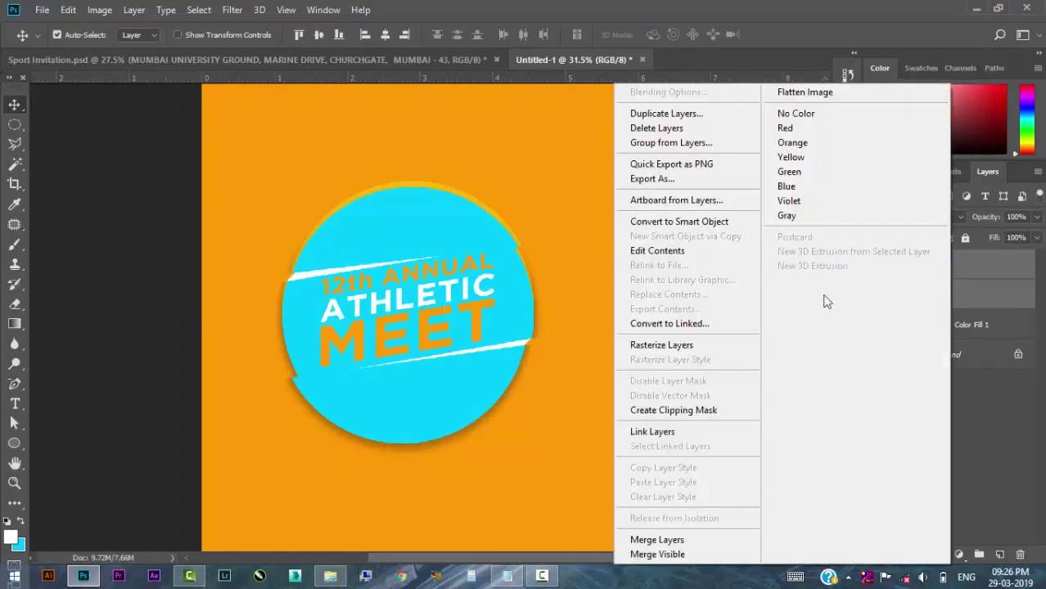
{"action": "left_click", "coordinate": [680, 226]}
{"action": "key", "text": "ctrl+z"}
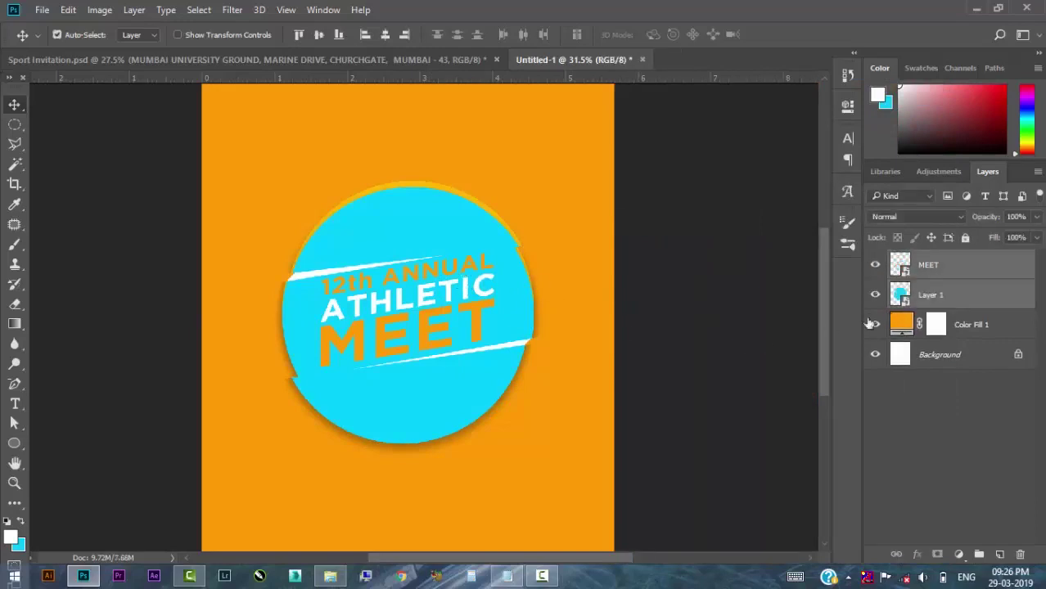
{"action": "left_click", "coordinate": [952, 273], "text": "ctrl"}
{"action": "scroll", "coordinate": [452, 267], "scroll_direction": "down", "scroll_amount": 2}
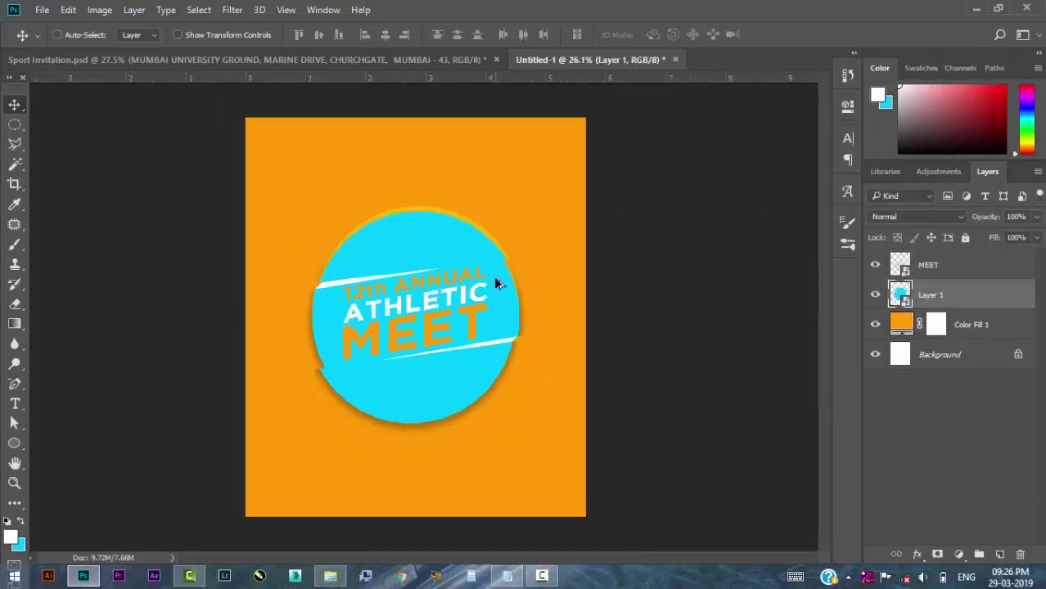
{"action": "scroll", "coordinate": [494, 276], "scroll_direction": "up", "scroll_amount": 1}
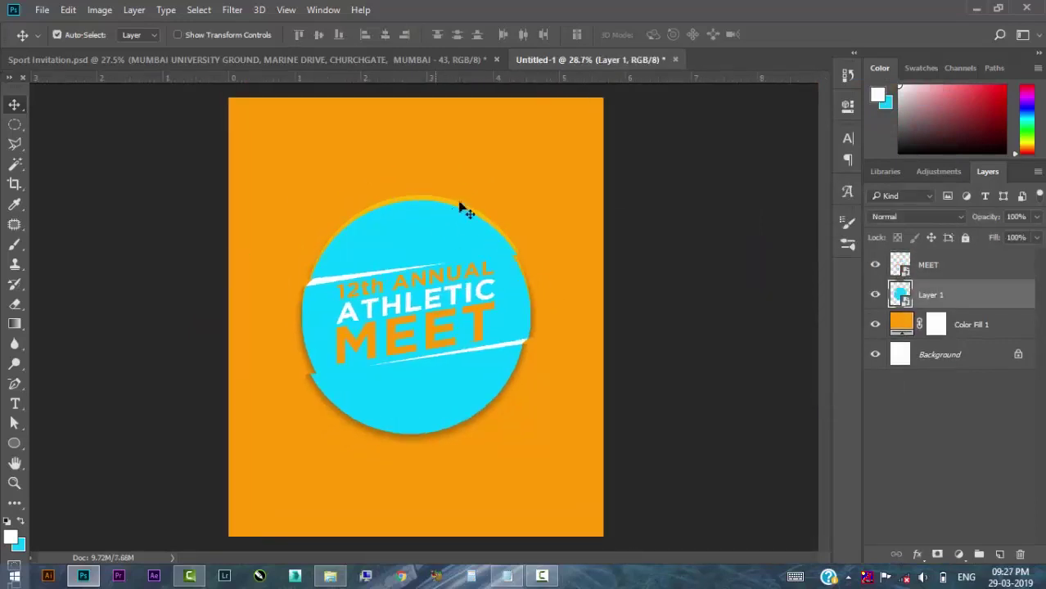
Check the runner in the Sport Invitation reference, then open Cutouts\Asset 1.psd.
{"action": "left_click", "coordinate": [229, 58]}
{"action": "left_click", "coordinate": [552, 205]}
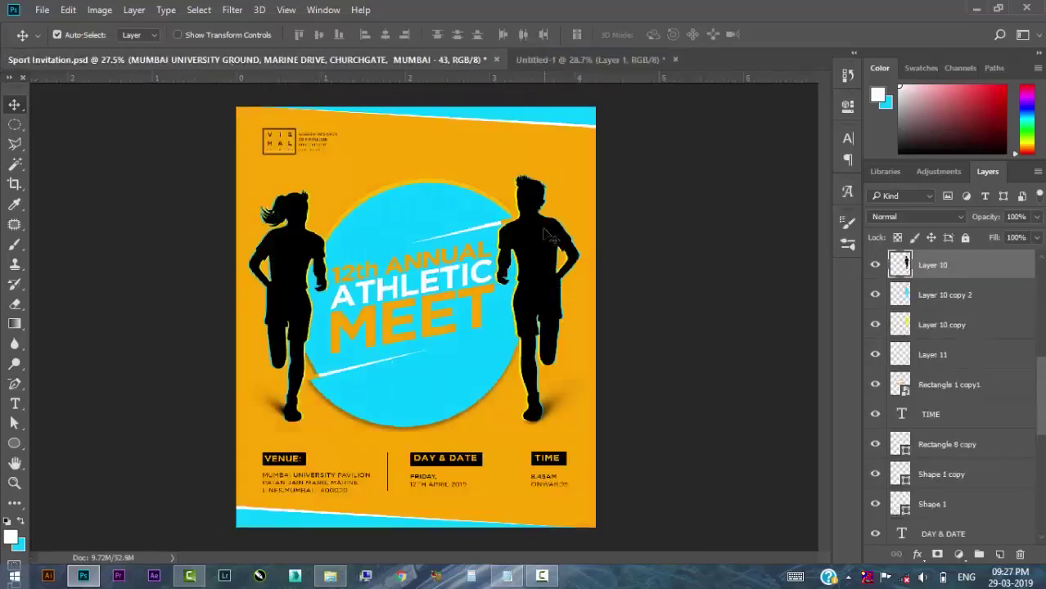
{"action": "left_click", "coordinate": [307, 58]}
{"action": "left_click", "coordinate": [330, 576]}
{"action": "left_click", "coordinate": [243, 150]}
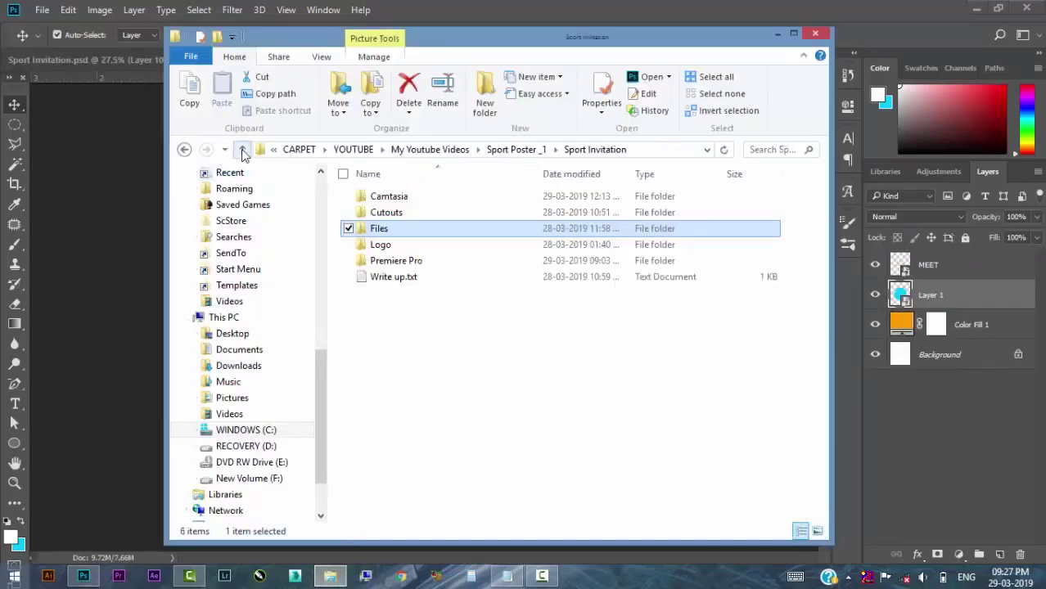
{"action": "left_click", "coordinate": [406, 214]}
{"action": "double_click", "coordinate": [405, 212]}
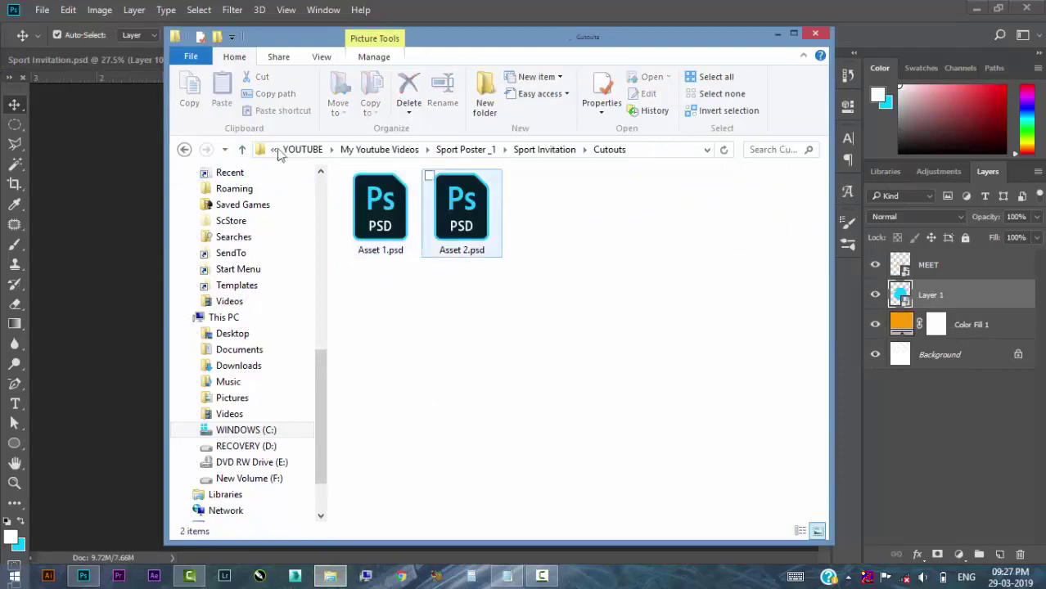
{"action": "double_click", "coordinate": [315, 205]}
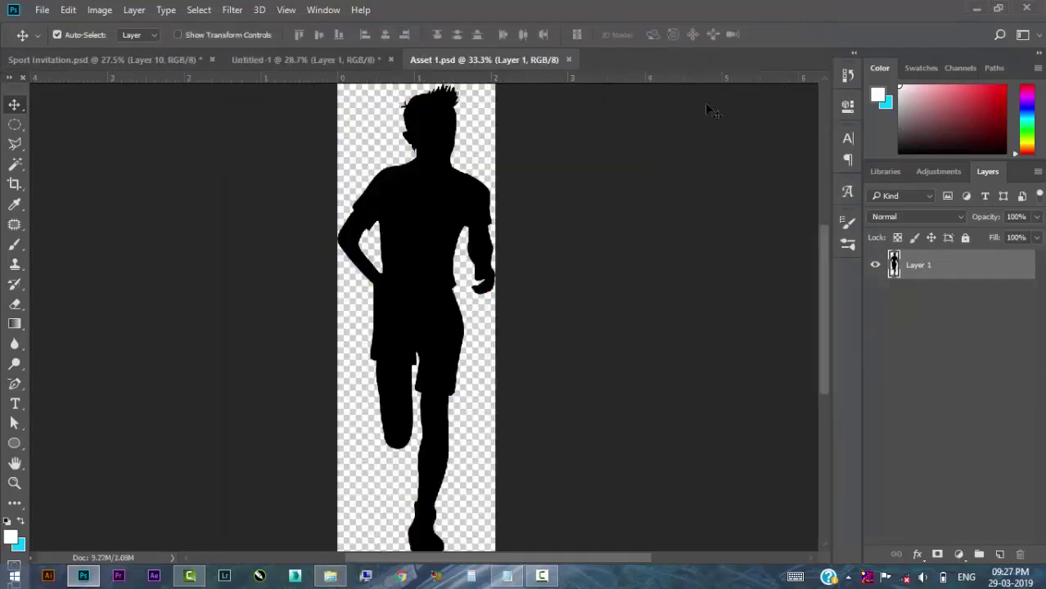
Drag the Asset 1 runner into Untitled-1, scaled to about three quarters and moved down-left.
{"action": "left_click_drag", "start_coordinate": [433, 218], "coordinate": [164, 69]}
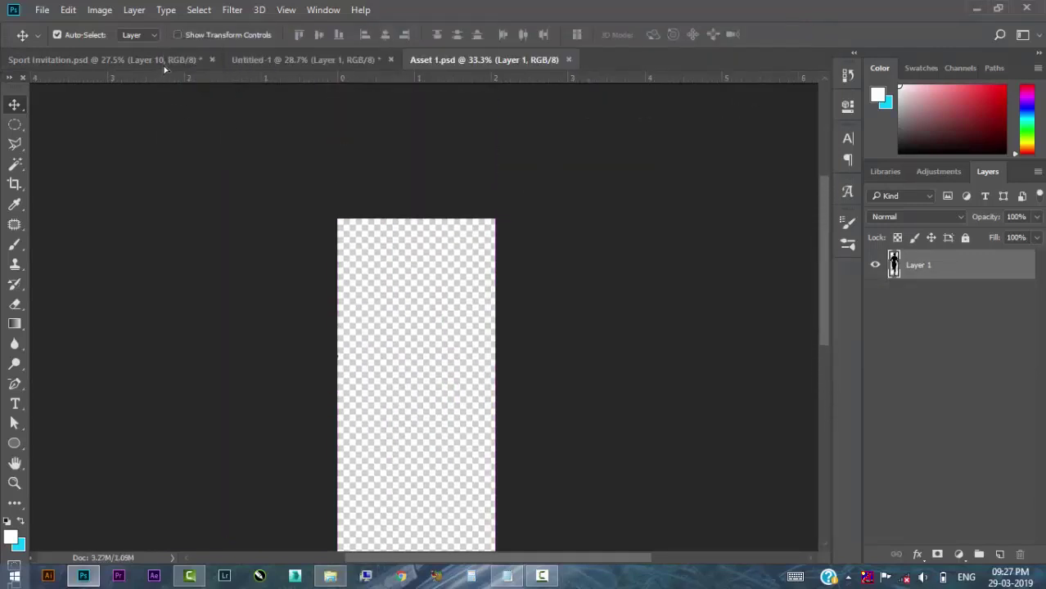
{"action": "left_click_drag", "start_coordinate": [327, 63], "coordinate": [562, 268]}
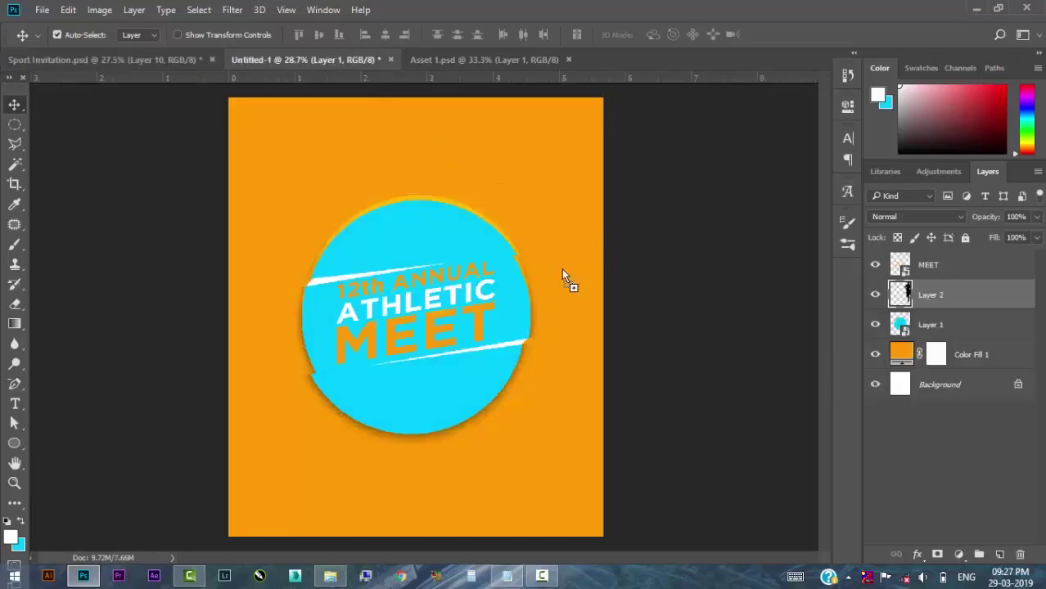
{"action": "key", "text": "ctrl+t"}
{"action": "left_click_drag", "start_coordinate": [628, 473], "coordinate": [611, 415]}
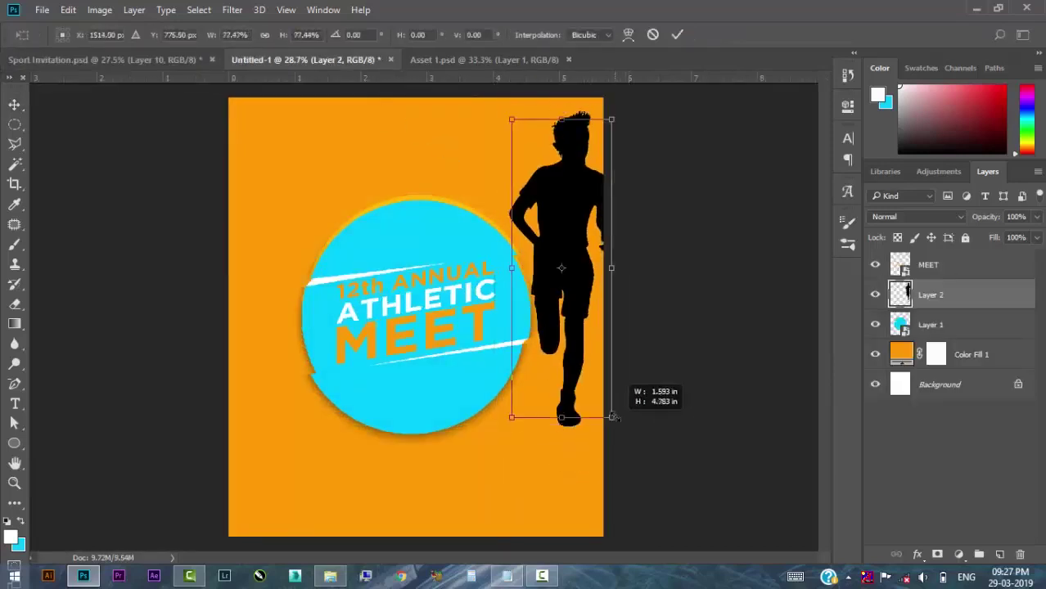
{"action": "left_click_drag", "start_coordinate": [567, 211], "coordinate": [546, 246]}
{"action": "key", "text": "Return"}
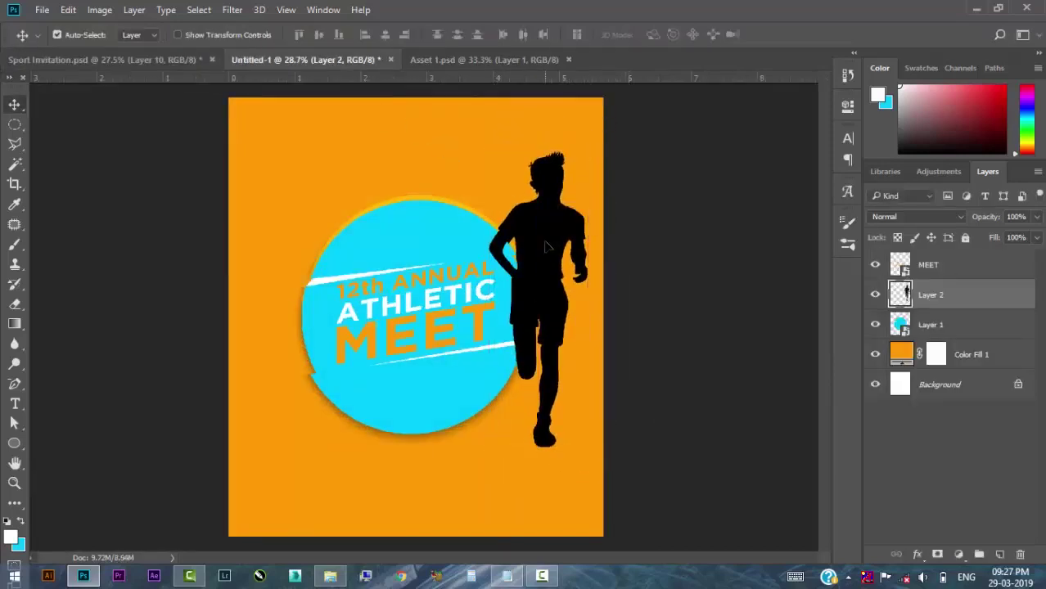
Flip the runner horizontally, shrink it slightly, and nudge it lower over the circle's right edge.
{"action": "scroll", "coordinate": [546, 246], "scroll_direction": "up", "scroll_amount": 2}
{"action": "key", "text": "ctrl+t"}
{"action": "right_click", "coordinate": [546, 246]}
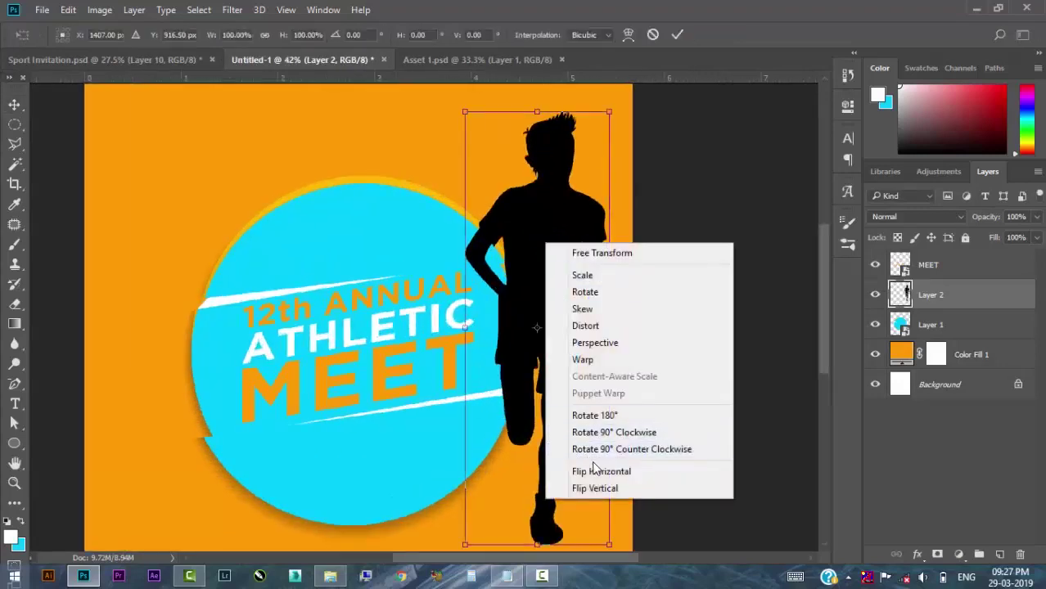
{"action": "left_click", "coordinate": [595, 468]}
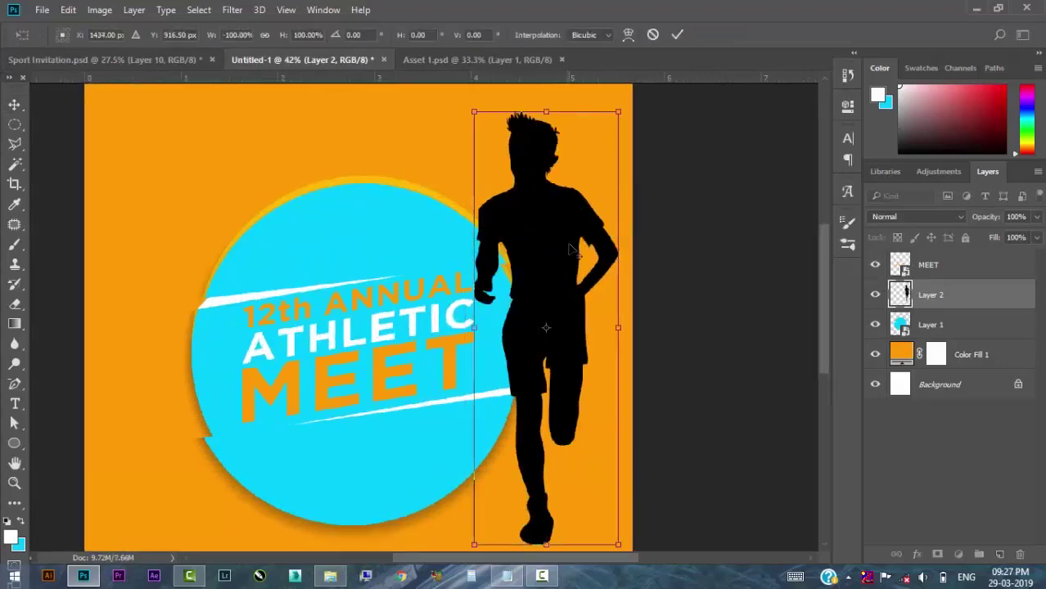
{"action": "scroll", "coordinate": [562, 242], "scroll_direction": "down", "scroll_amount": 1}
{"action": "left_click_drag", "start_coordinate": [612, 120], "coordinate": [604, 141]}
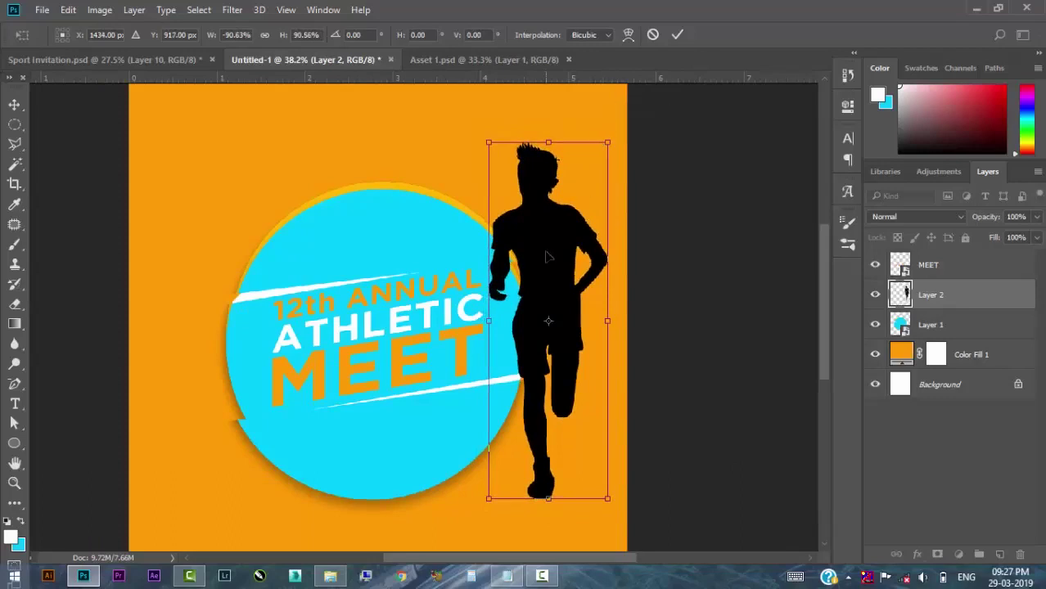
{"action": "key", "text": "Return"}
{"action": "scroll", "coordinate": [630, 328], "scroll_direction": "down", "scroll_amount": 3}
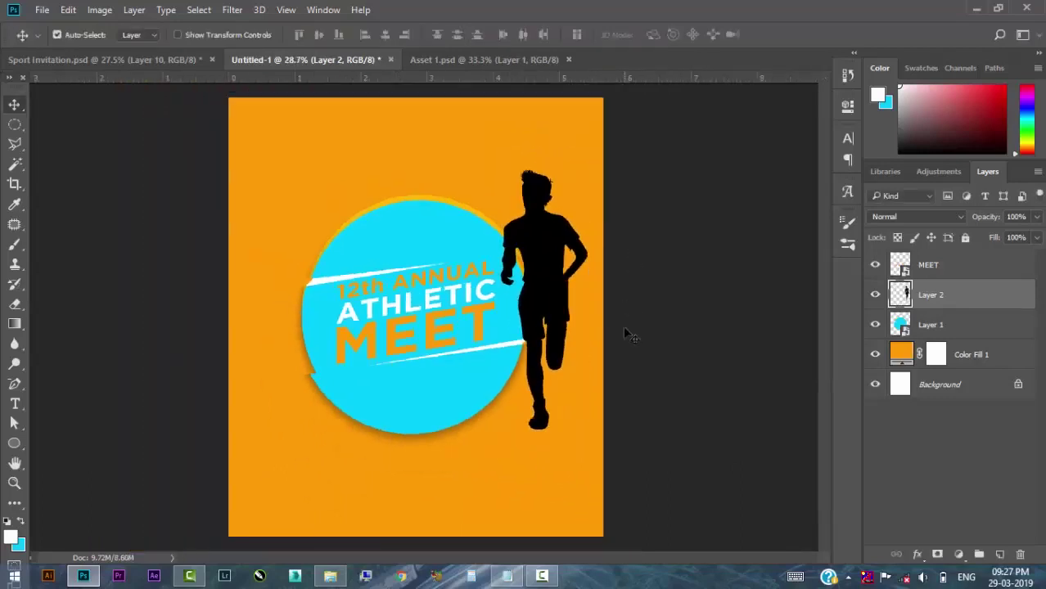
{"action": "left_click_drag", "start_coordinate": [567, 257], "coordinate": [566, 270]}
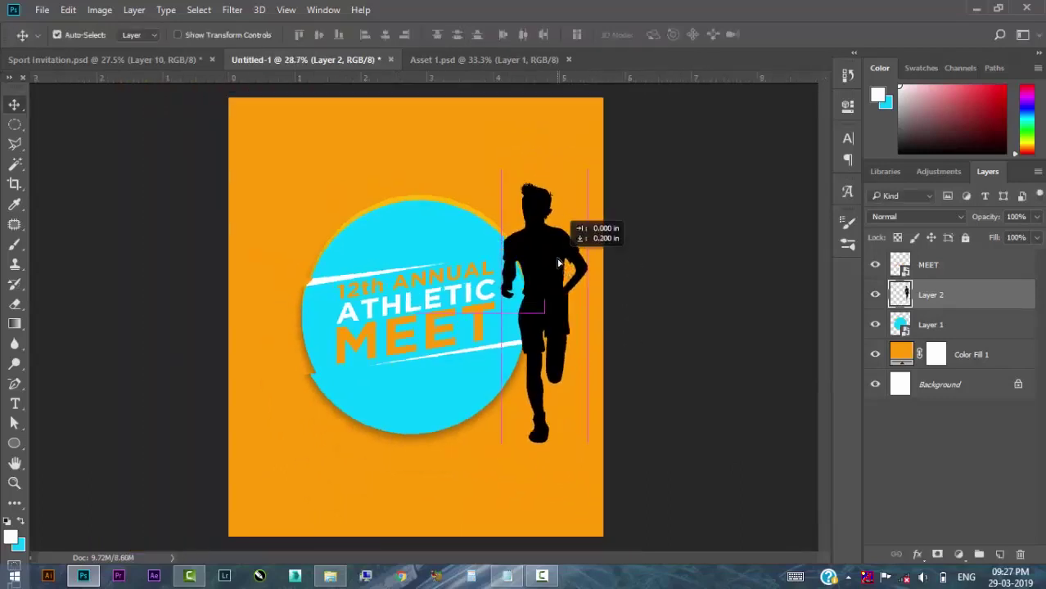
{"action": "left_click", "coordinate": [321, 581]}
Bring the Asset 2.psd female runner into the poster, scaled to about 73% left of the circle.
{"action": "double_click", "coordinate": [481, 236]}
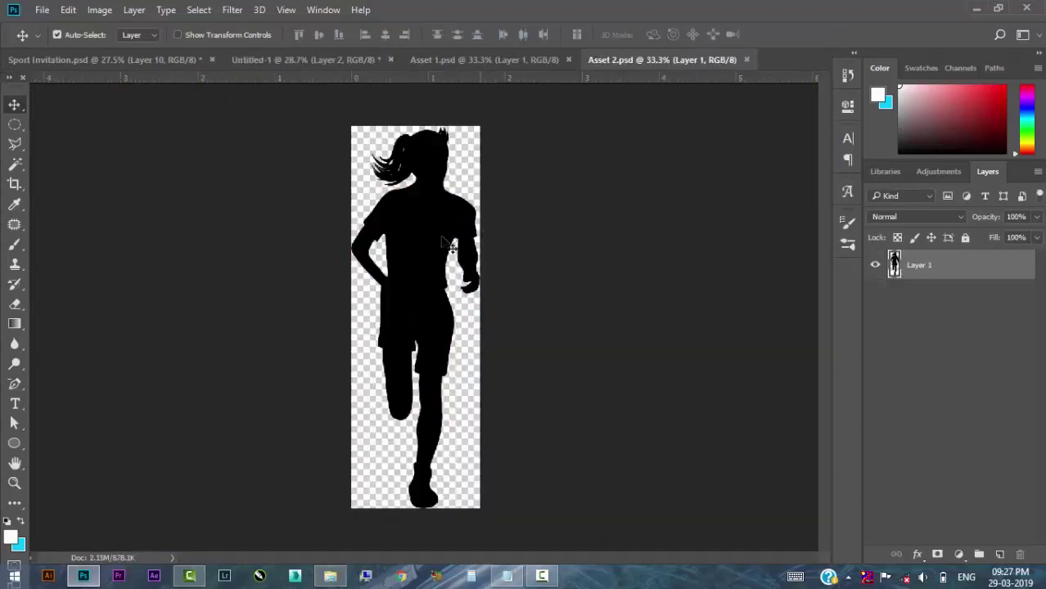
{"action": "left_click_drag", "start_coordinate": [450, 245], "coordinate": [365, 113]}
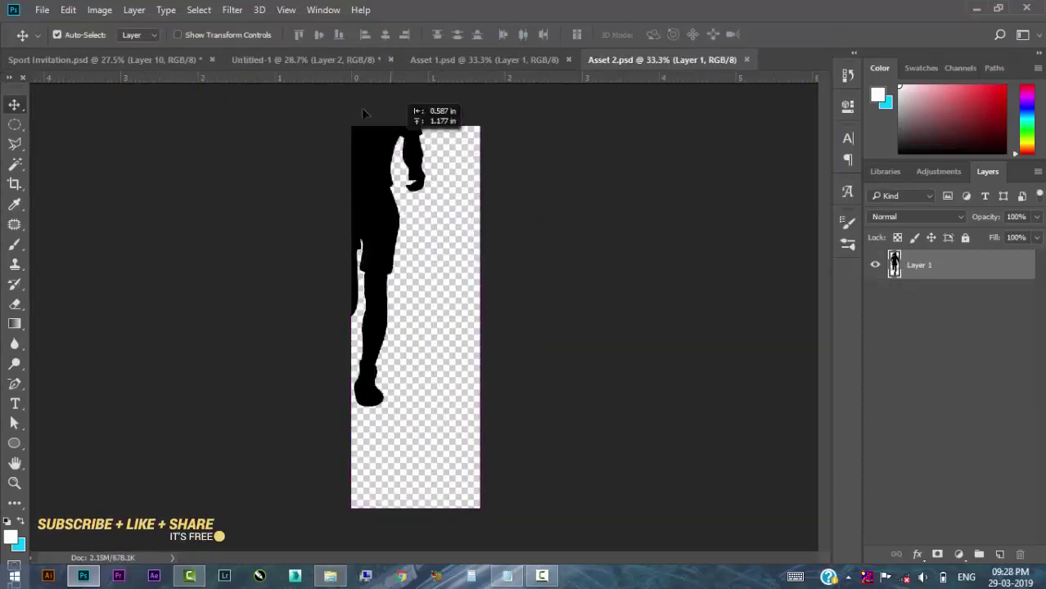
{"action": "mouse_move", "coordinate": [364, 113]}
{"action": "left_mouse_down"}
{"action": "mouse_move", "coordinate": [324, 255]}
{"action": "mouse_move", "coordinate": [521, 223]}
{"action": "left_mouse_up"}
{"action": "key", "text": "ctrl+t"}
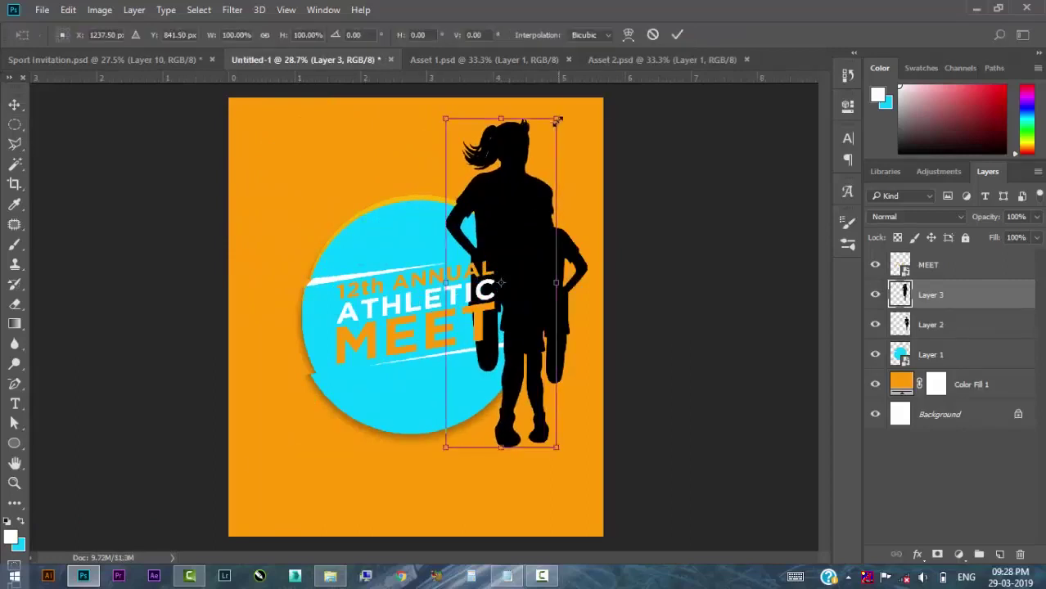
{"action": "left_click_drag", "start_coordinate": [557, 120], "coordinate": [529, 200]}
{"action": "left_click_drag", "start_coordinate": [506, 268], "coordinate": [313, 269]}
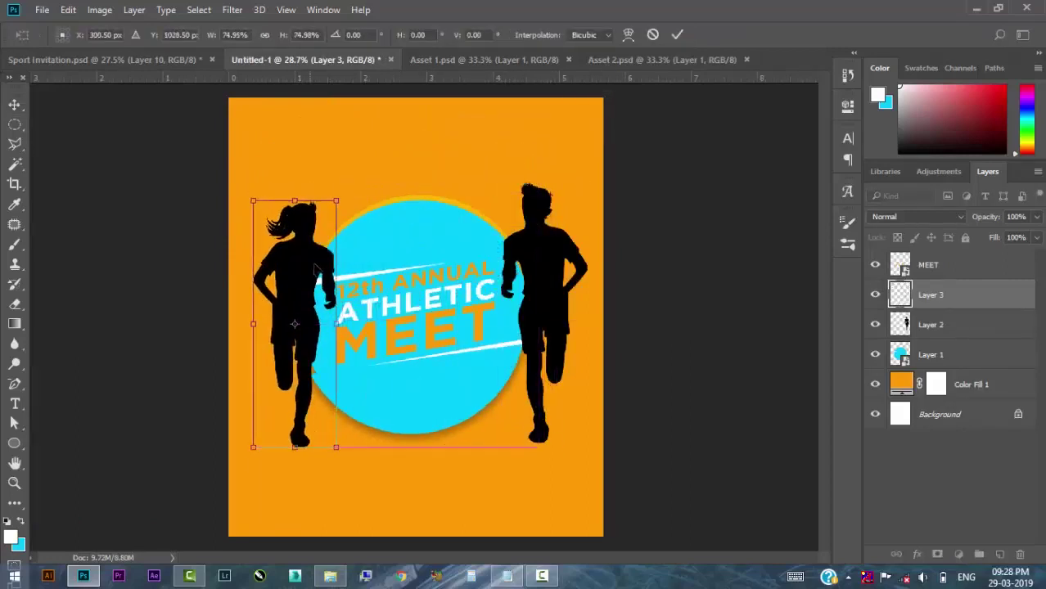
{"action": "scroll", "coordinate": [314, 268], "scroll_direction": "up", "scroll_amount": 2}
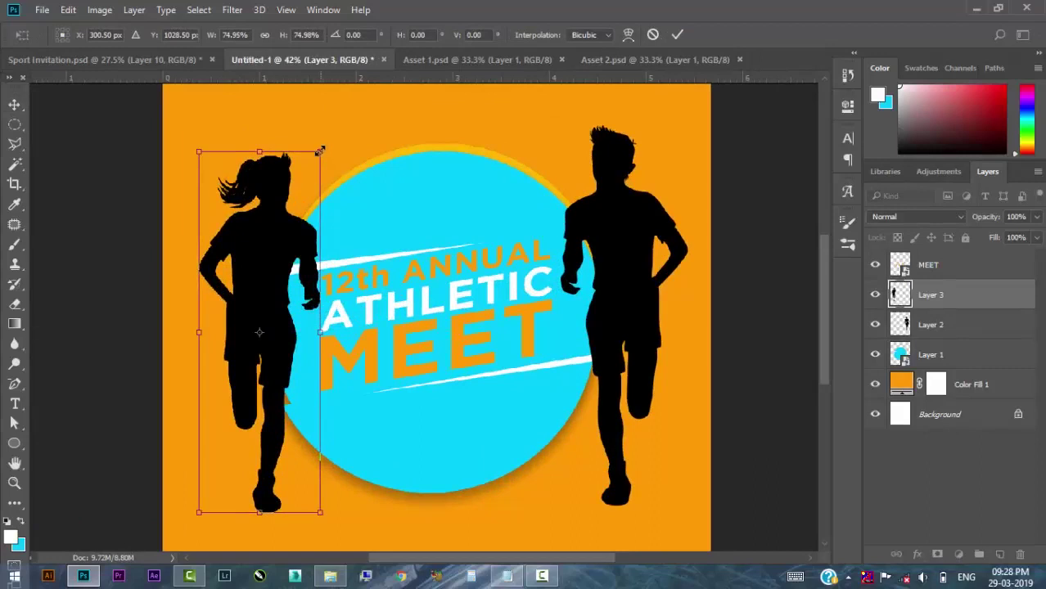
{"action": "left_click_drag", "start_coordinate": [319, 152], "coordinate": [315, 160]}
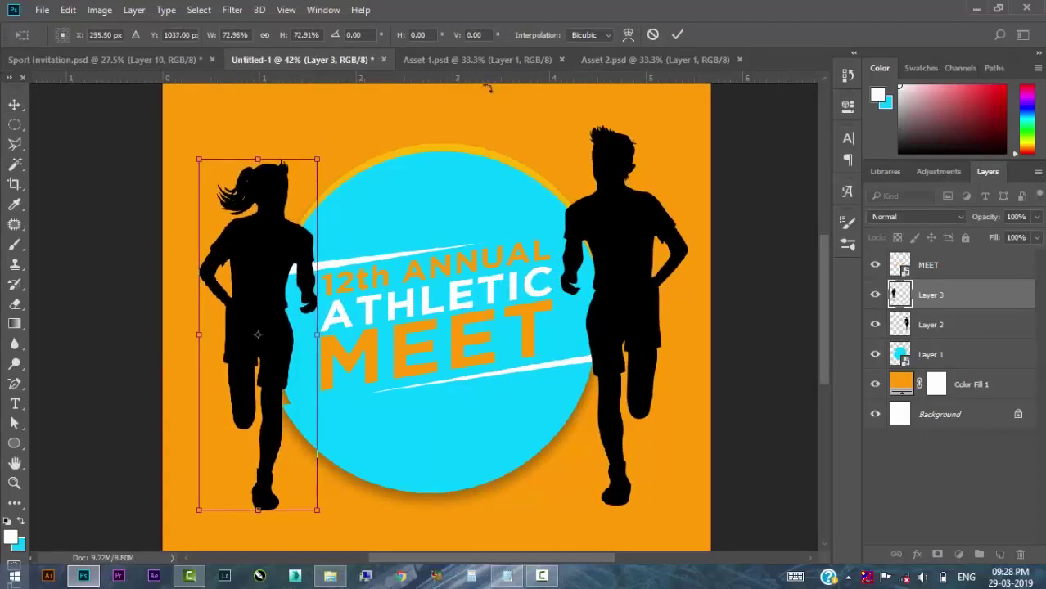
{"action": "key", "text": "Return"}
Level her feet with the other runner's using a horizontal guide, then clear the guides.
{"action": "mouse_move", "coordinate": [526, 79]}
{"action": "left_mouse_down"}
{"action": "mouse_move", "coordinate": [526, 276]}
{"action": "mouse_move", "coordinate": [620, 503]}
{"action": "left_mouse_up"}
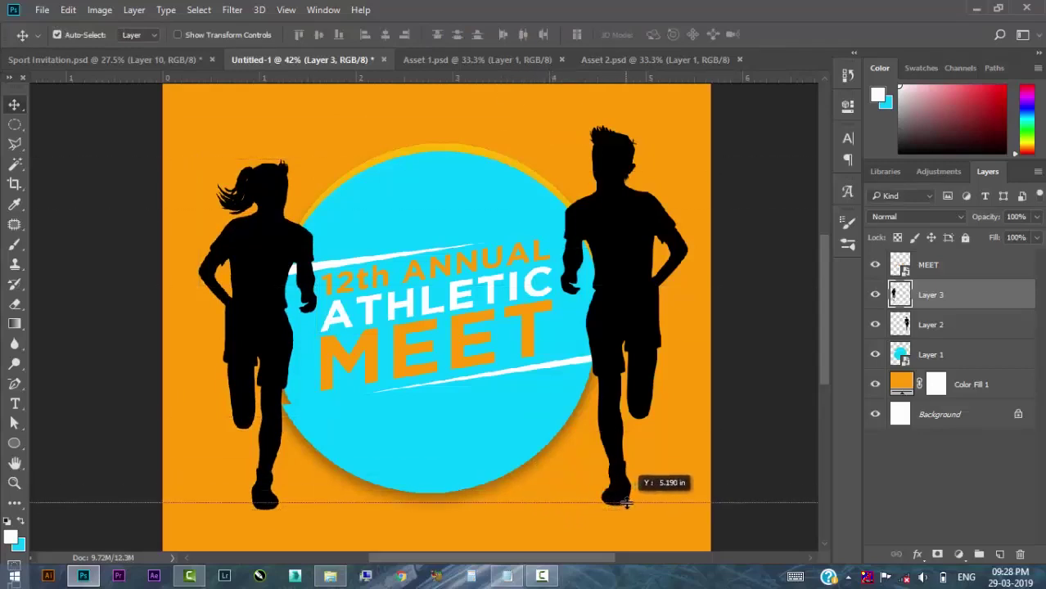
{"action": "left_click_drag", "start_coordinate": [620, 503], "coordinate": [620, 503]}
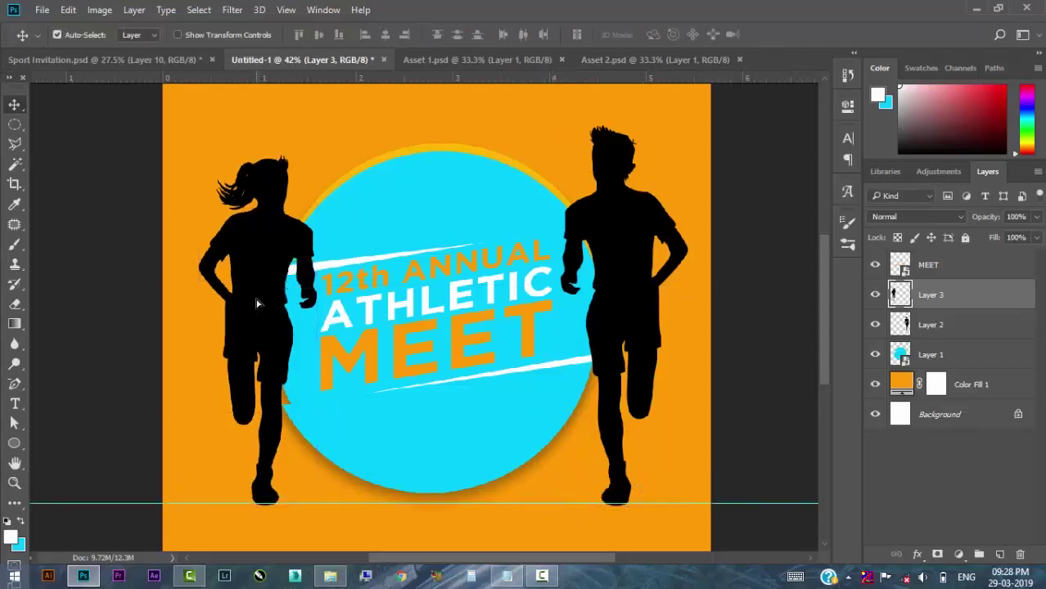
{"action": "scroll", "coordinate": [274, 308], "scroll_direction": "down", "scroll_amount": 1}
{"action": "left_click", "coordinate": [776, 292]}
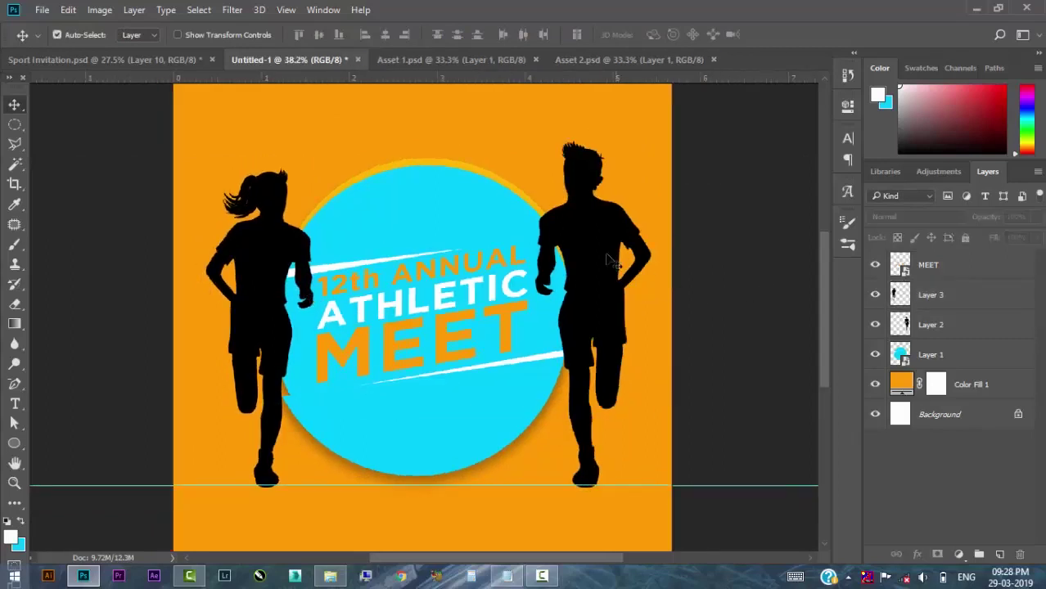
{"action": "scroll", "coordinate": [495, 336], "scroll_direction": "down", "scroll_amount": 1}
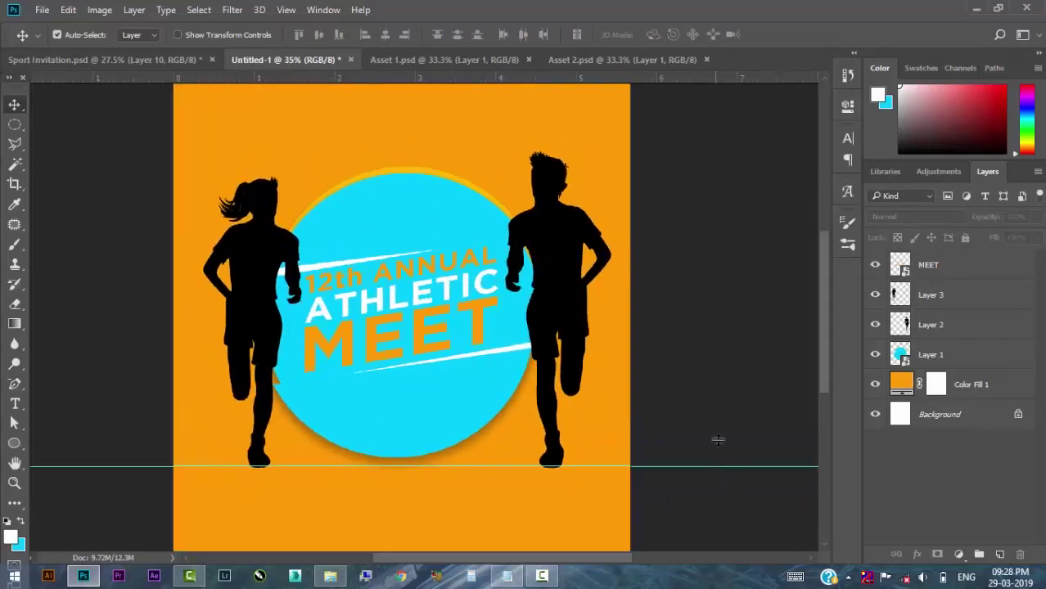
{"action": "key", "text": "ctrl+semicolon"}
{"action": "scroll", "coordinate": [491, 361], "scroll_direction": "down", "scroll_amount": 2}
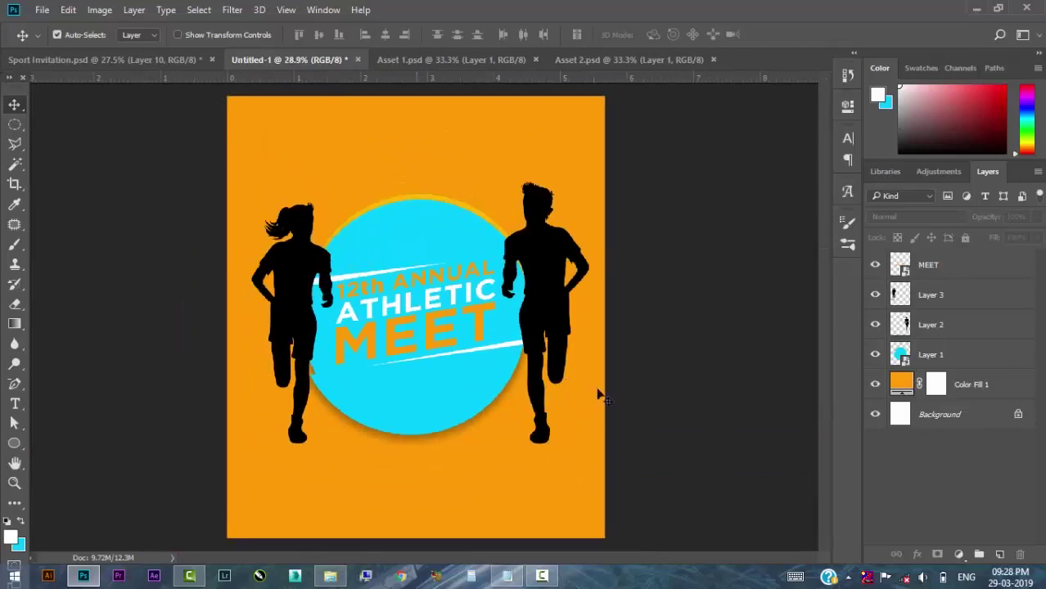
Add a new empty Layer 4 and choose a black brush for painting.
{"action": "left_click", "coordinate": [999, 554]}
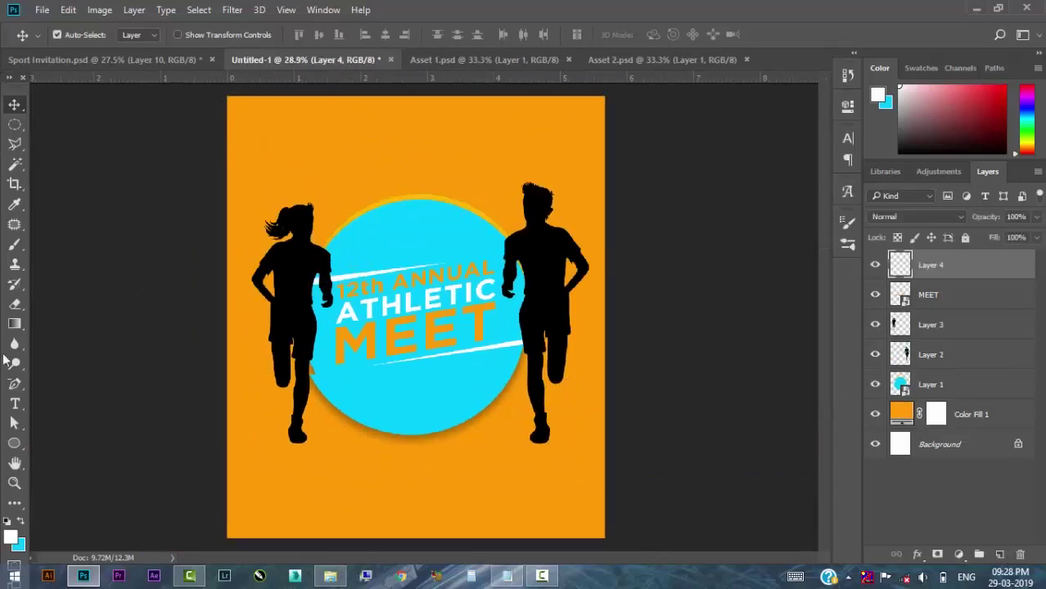
{"action": "left_click", "coordinate": [14, 205]}
{"action": "left_click", "coordinate": [10, 536]}
{"action": "left_click", "coordinate": [983, 280]}
{"action": "key", "text": "b"}
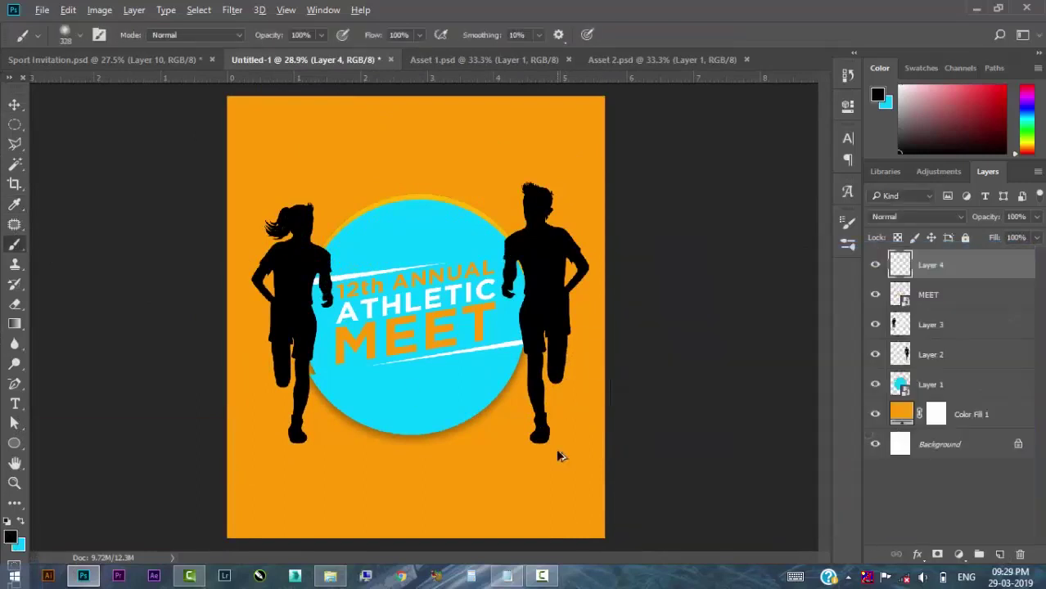
{"action": "scroll", "coordinate": [556, 448], "scroll_direction": "up", "scroll_amount": 2}
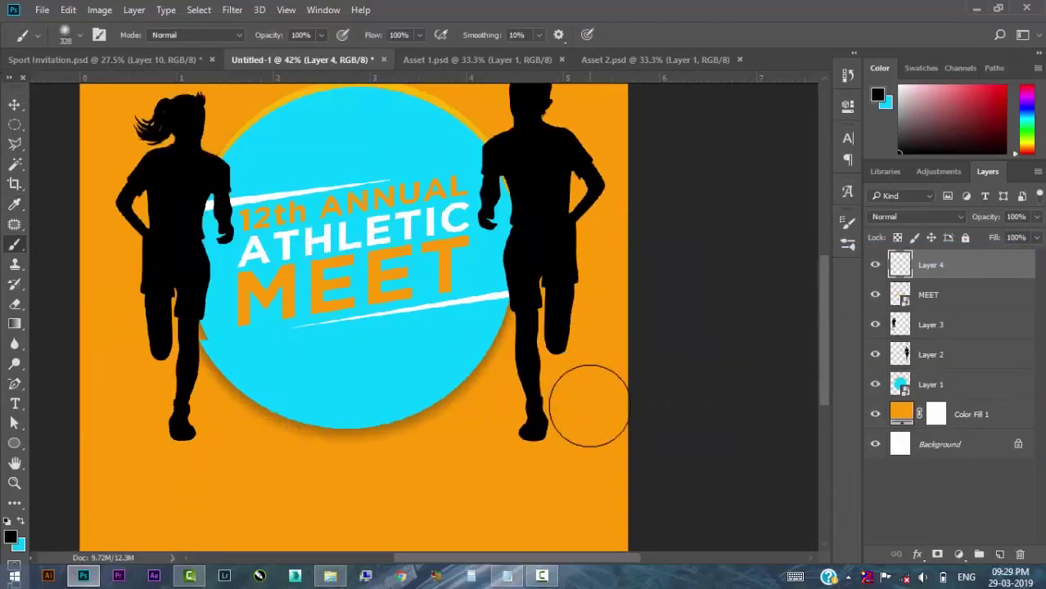
Size the brush to about 495 px with 26% hardness, testing and undoing a dot.
{"action": "right_click", "coordinate": [483, 384], "text": "alt"}
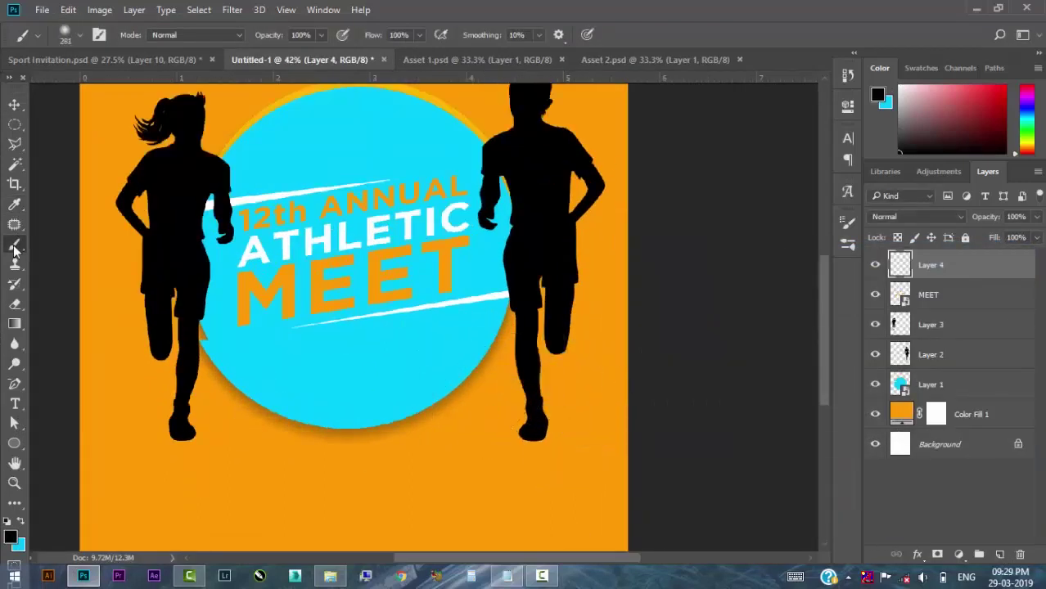
{"action": "right_click", "coordinate": [443, 421], "text": "alt"}
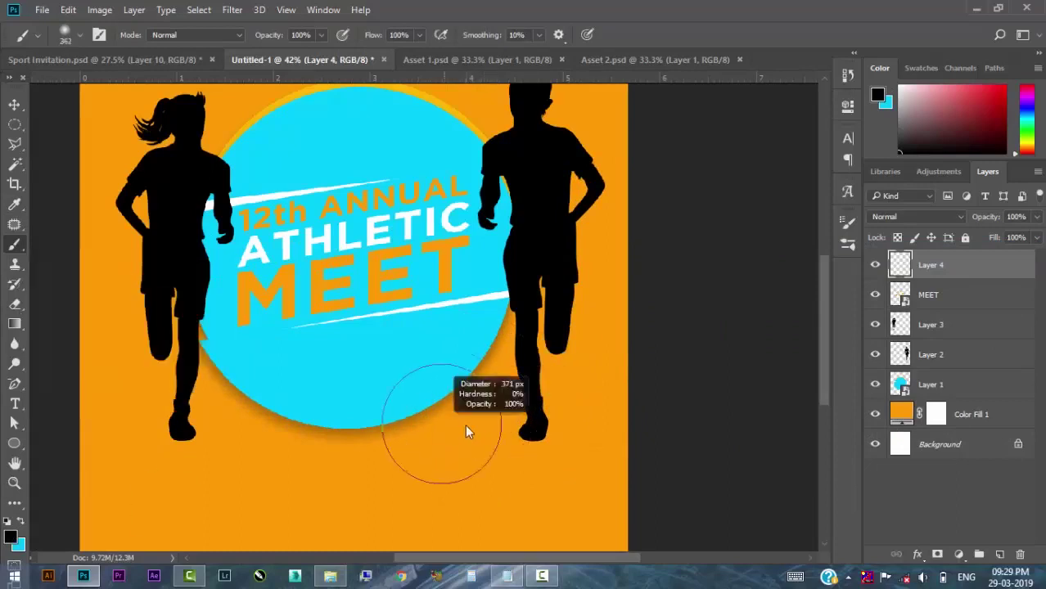
{"action": "right_click", "coordinate": [454, 405], "text": "alt"}
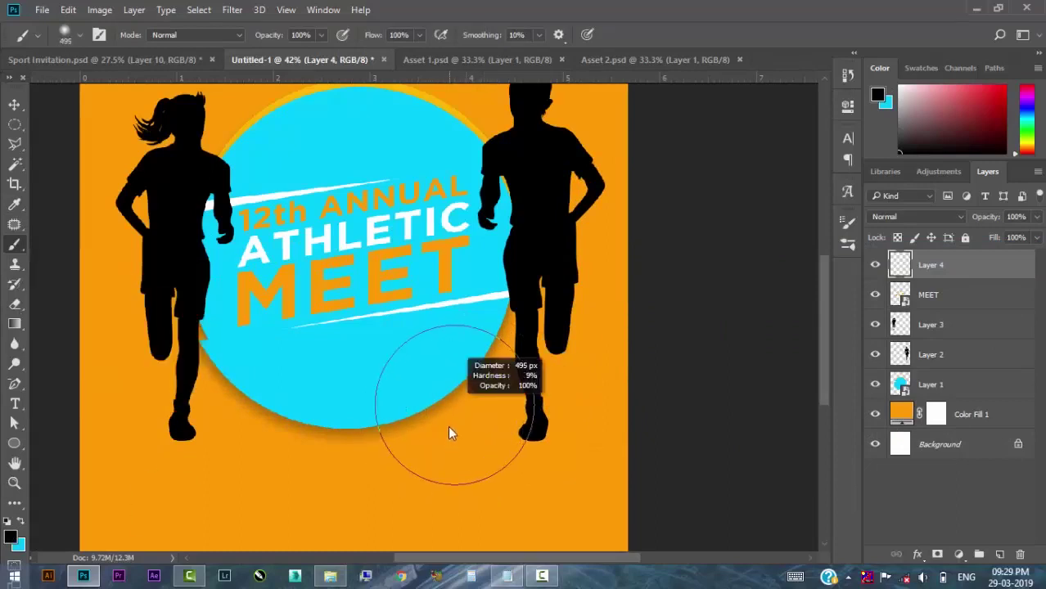
{"action": "right_click", "coordinate": [448, 434], "text": "alt"}
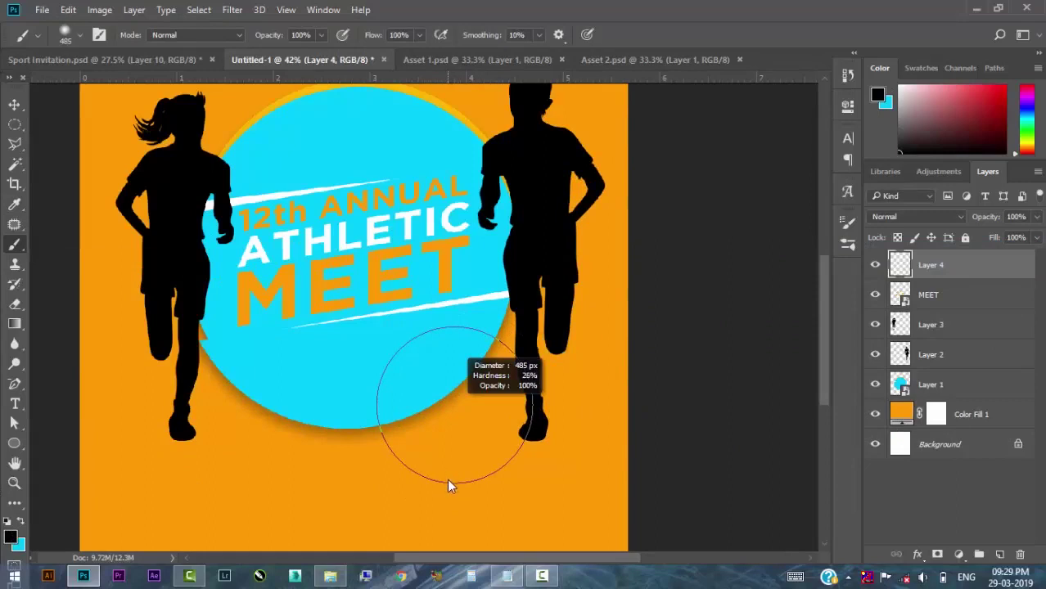
{"action": "right_click", "coordinate": [447, 495], "text": "alt"}
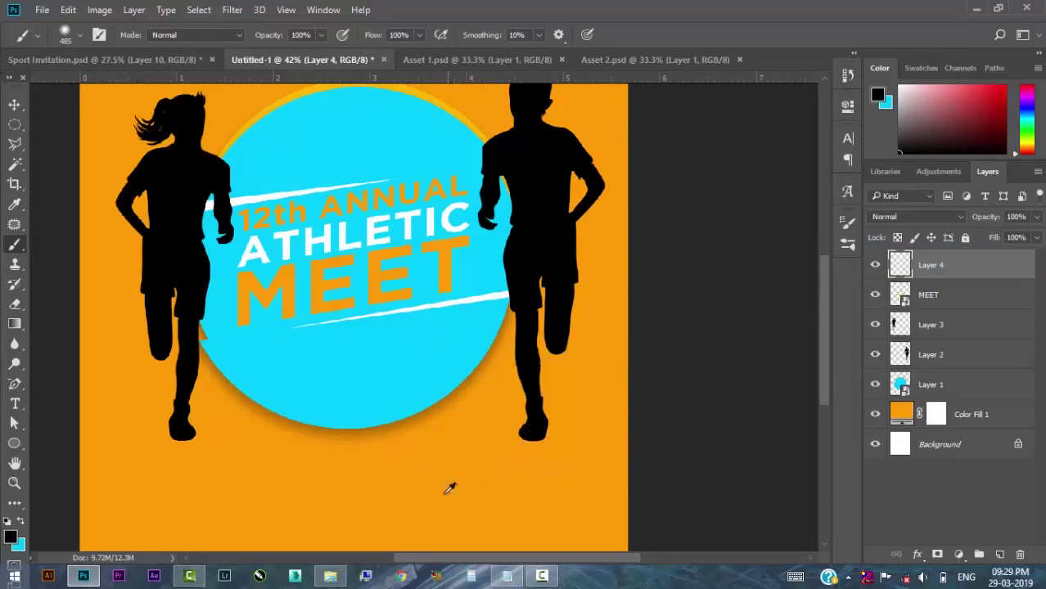
{"action": "left_click", "coordinate": [448, 417]}
{"action": "key", "text": "ctrl+z"}
Readjust the brush size and hardness toward a large shadow brush.
{"action": "right_click", "coordinate": [434, 394], "text": "alt"}
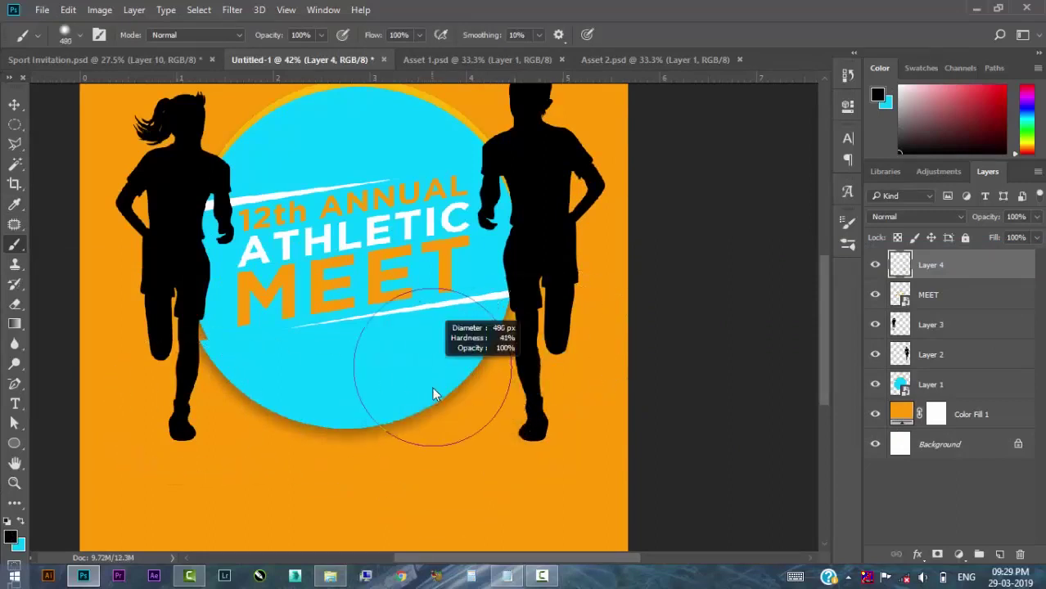
{"action": "left_click_drag", "start_coordinate": [434, 394], "coordinate": [491, 361]}
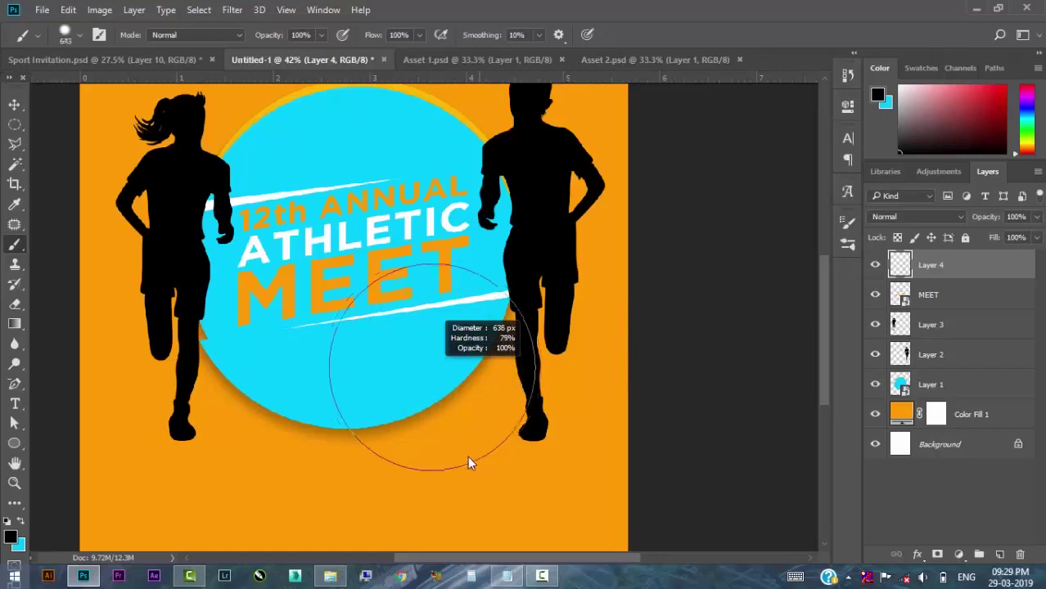
{"action": "mouse_move", "coordinate": [485, 301]}
{"action": "left_mouse_down"}
{"action": "mouse_move", "coordinate": [466, 434]}
{"action": "mouse_move", "coordinate": [304, 420]}
{"action": "mouse_move", "coordinate": [371, 408]}
{"action": "mouse_move", "coordinate": [330, 446]}
{"action": "left_mouse_up"}
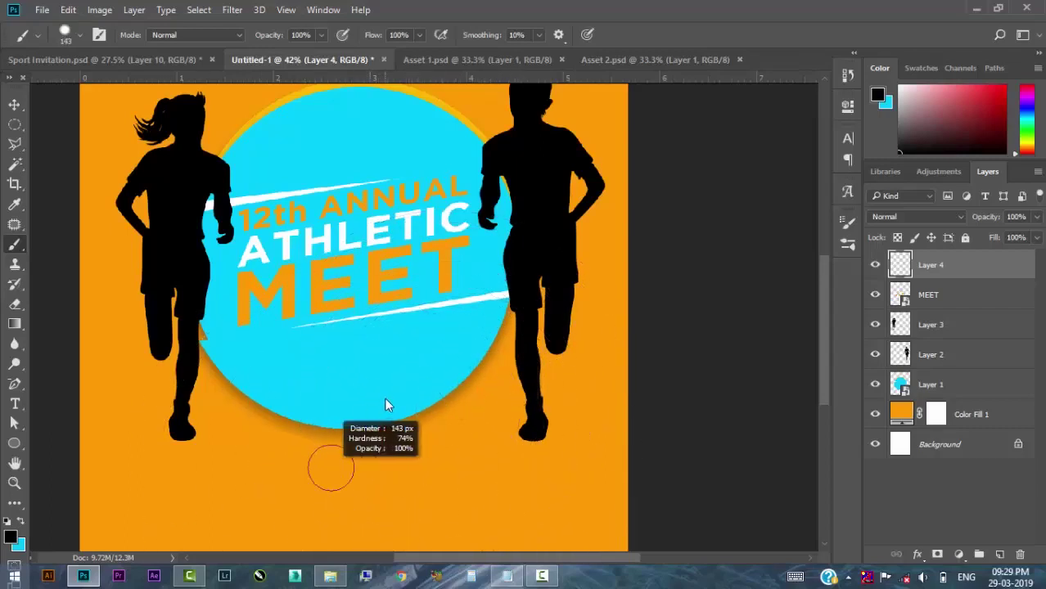
{"action": "left_click_drag", "start_coordinate": [528, 262], "coordinate": [566, 204]}
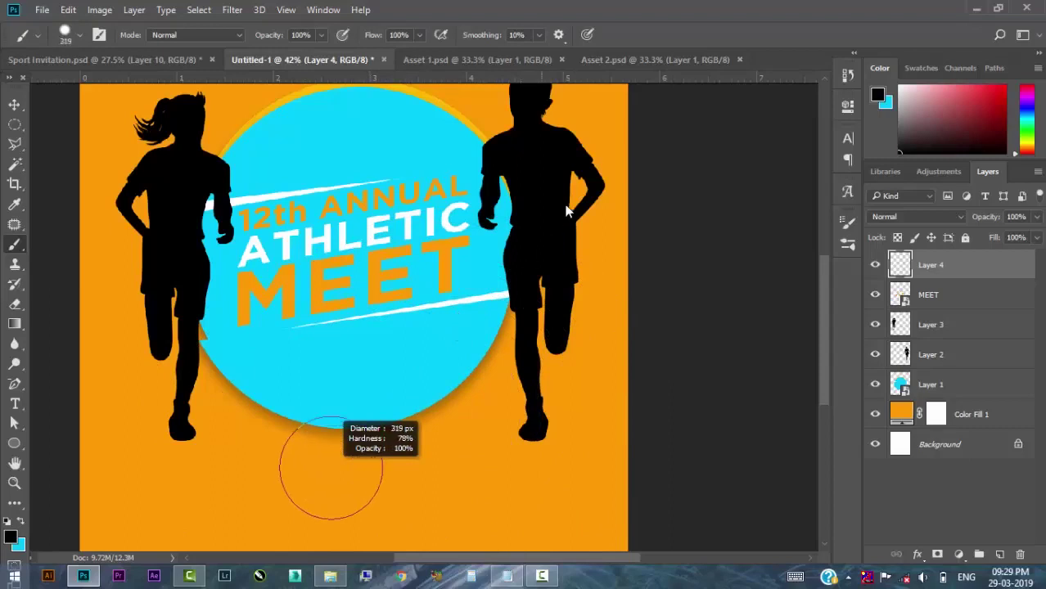
{"action": "left_click_drag", "start_coordinate": [560, 255], "coordinate": [518, 395]}
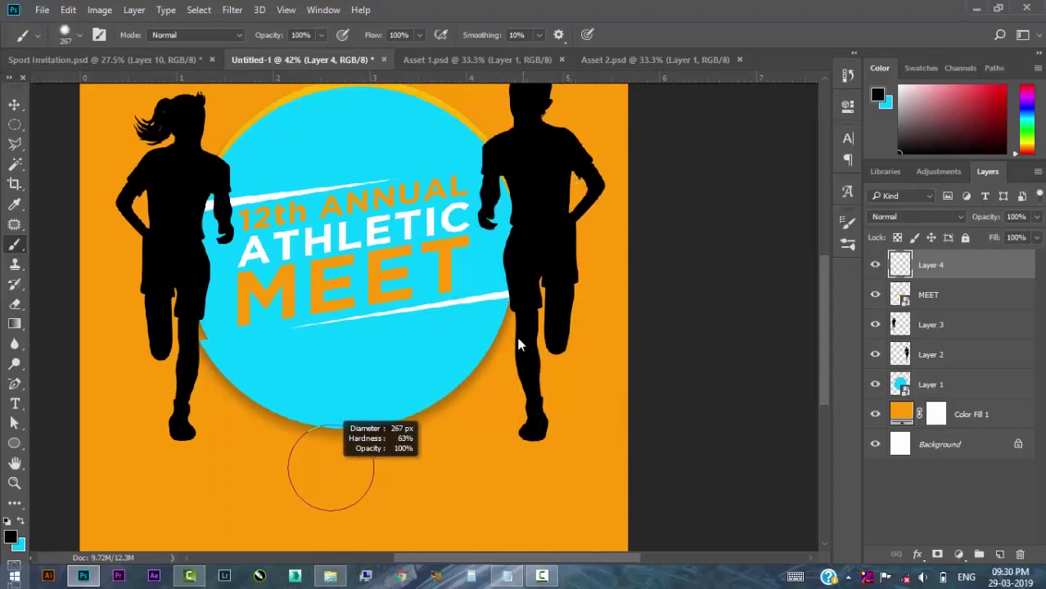
{"action": "left_click_drag", "start_coordinate": [442, 417], "coordinate": [479, 404]}
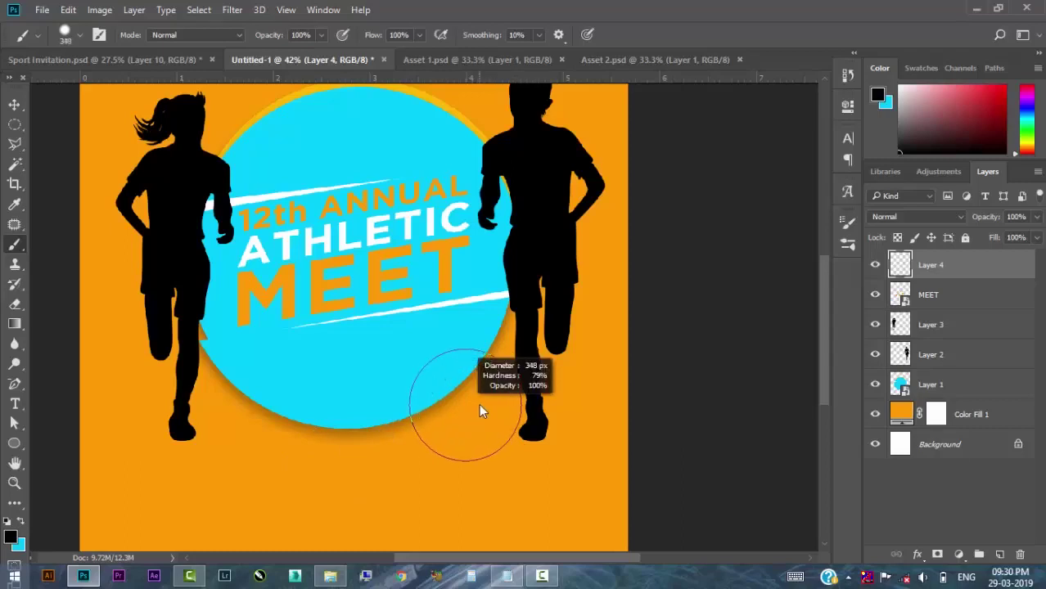
Test black dabs below the circle, undoing them, and soften the brush to about 405 px, 5% hardness.
{"action": "left_click", "coordinate": [441, 403]}
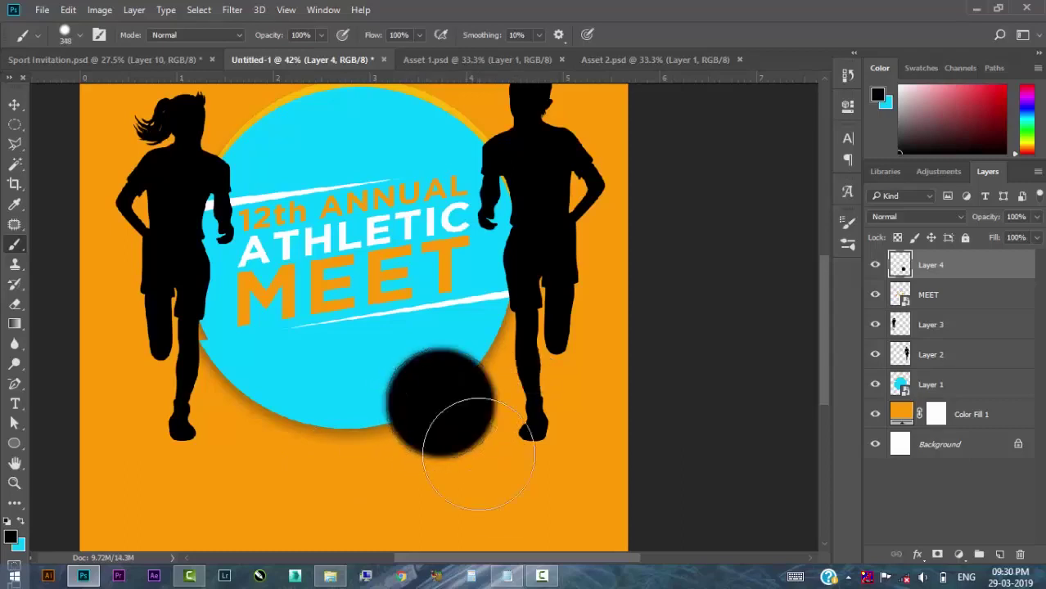
{"action": "key", "text": "ctrl+z"}
{"action": "left_click", "coordinate": [447, 440]}
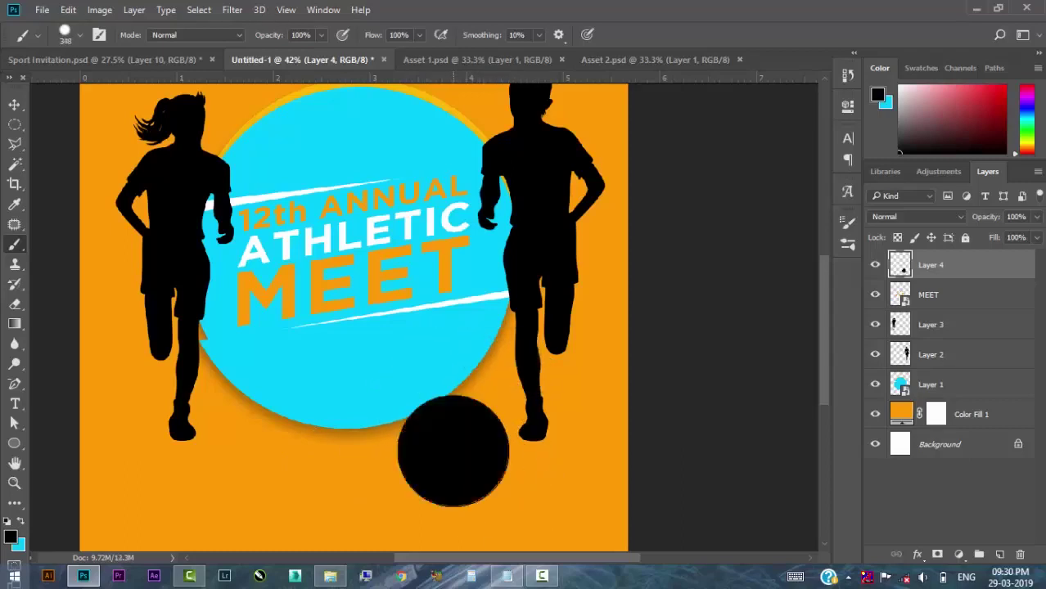
{"action": "key", "text": "ctrl+z"}
{"action": "left_click", "coordinate": [442, 434]}
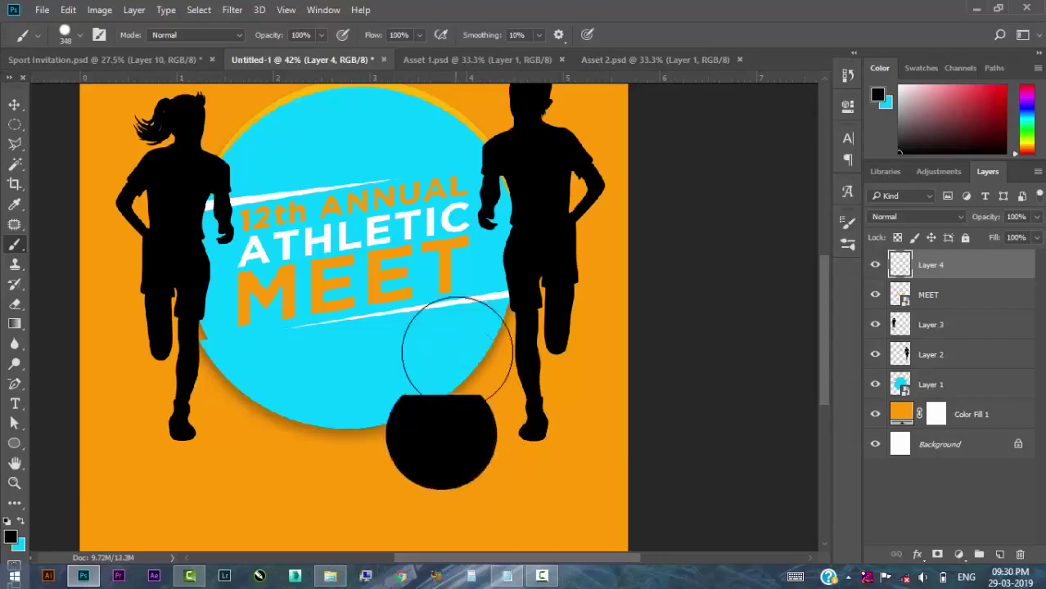
{"action": "key", "text": "ctrl+z"}
{"action": "left_click_drag", "start_coordinate": [473, 248], "coordinate": [492, 195]}
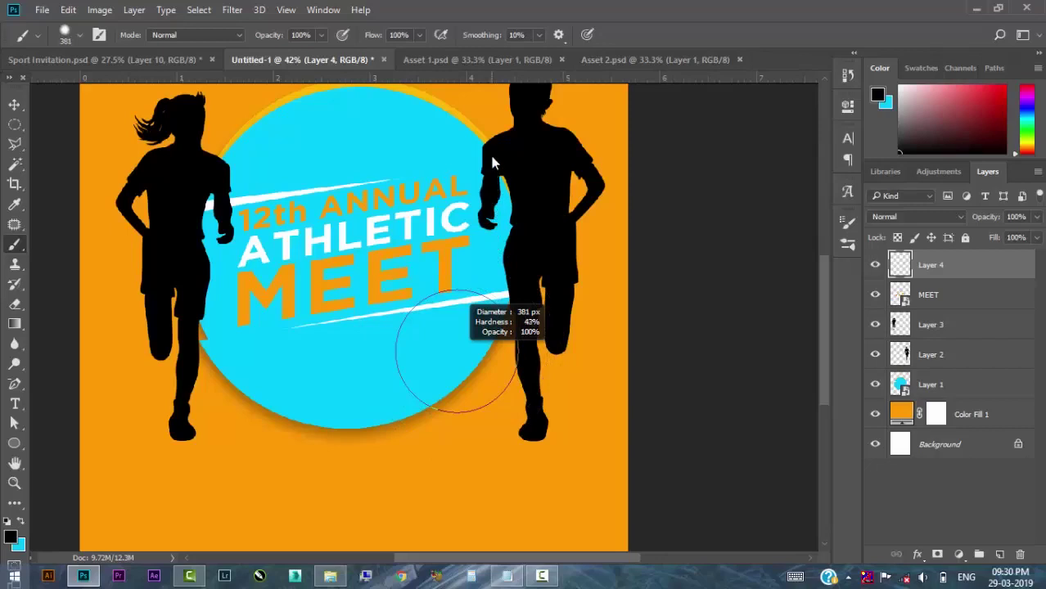
{"action": "left_click_drag", "start_coordinate": [497, 109], "coordinate": [499, 91]}
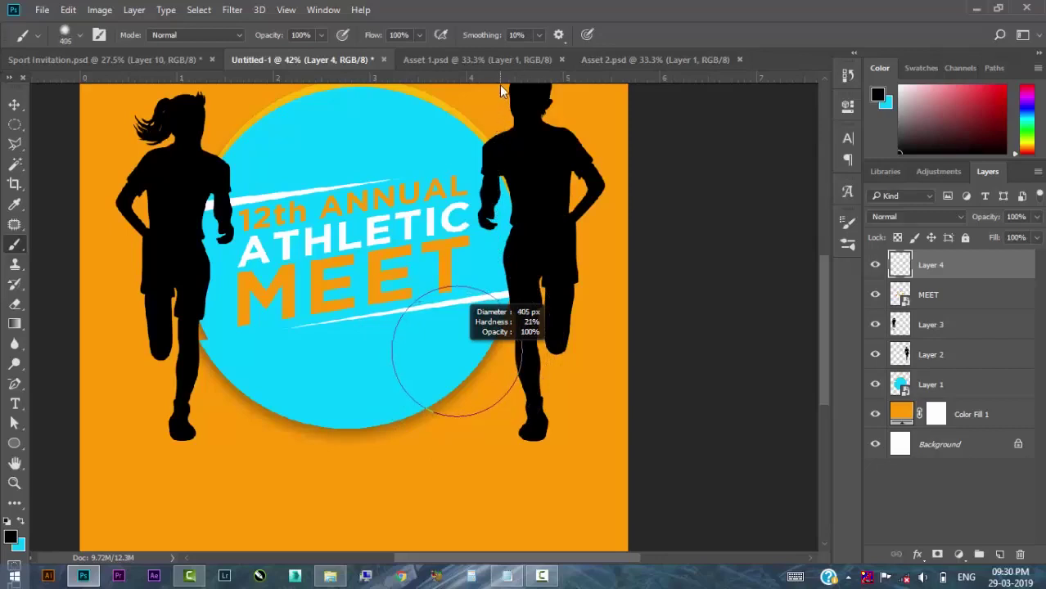
{"action": "left_click", "coordinate": [444, 398]}
Drop the brush hardness to almost zero and paint a soft black blob for the shadow.
{"action": "key", "text": "ctrl+z"}
{"action": "left_click_drag", "start_coordinate": [436, 393], "coordinate": [438, 339]}
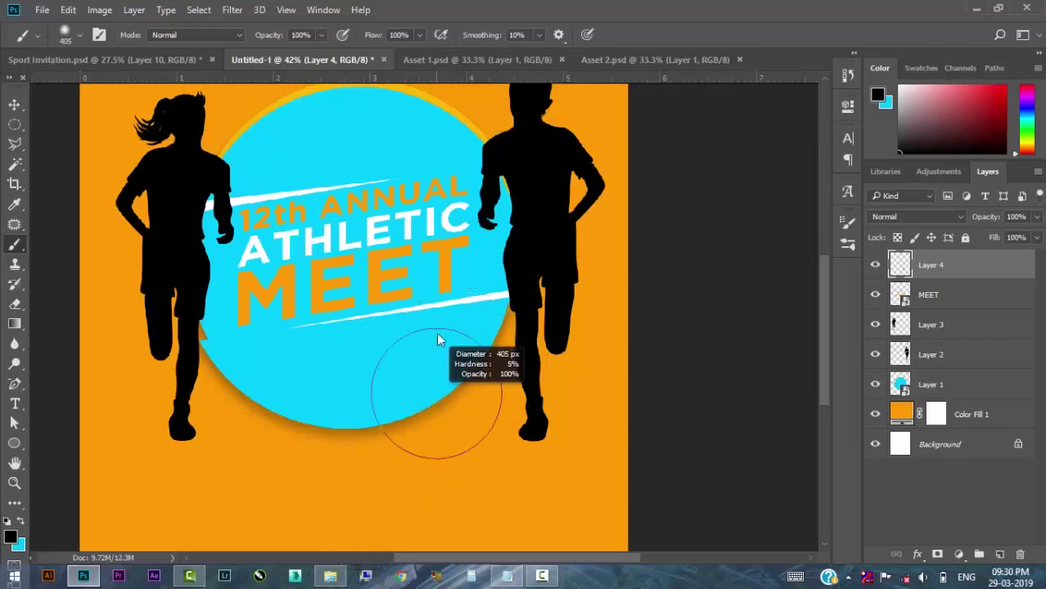
{"action": "left_click", "coordinate": [440, 352]}
{"action": "key", "text": "ctrl+z"}
{"action": "left_click_drag", "start_coordinate": [441, 442], "coordinate": [449, 437]}
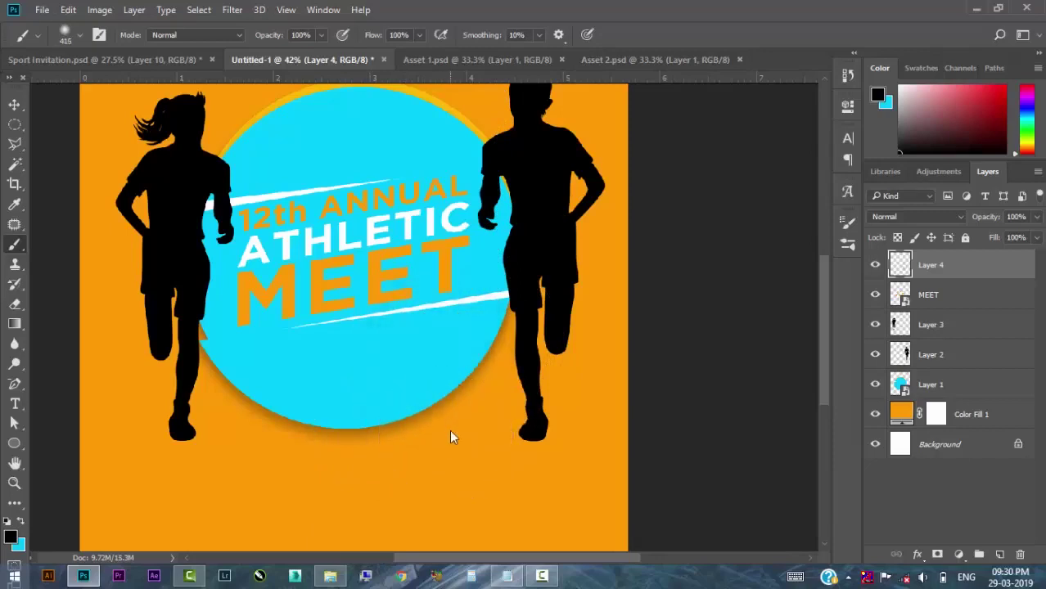
{"action": "left_click", "coordinate": [435, 414]}
Squash and skew the blob into a flat shadow slanting right under the right runner.
{"action": "key", "text": "ctrl+t"}
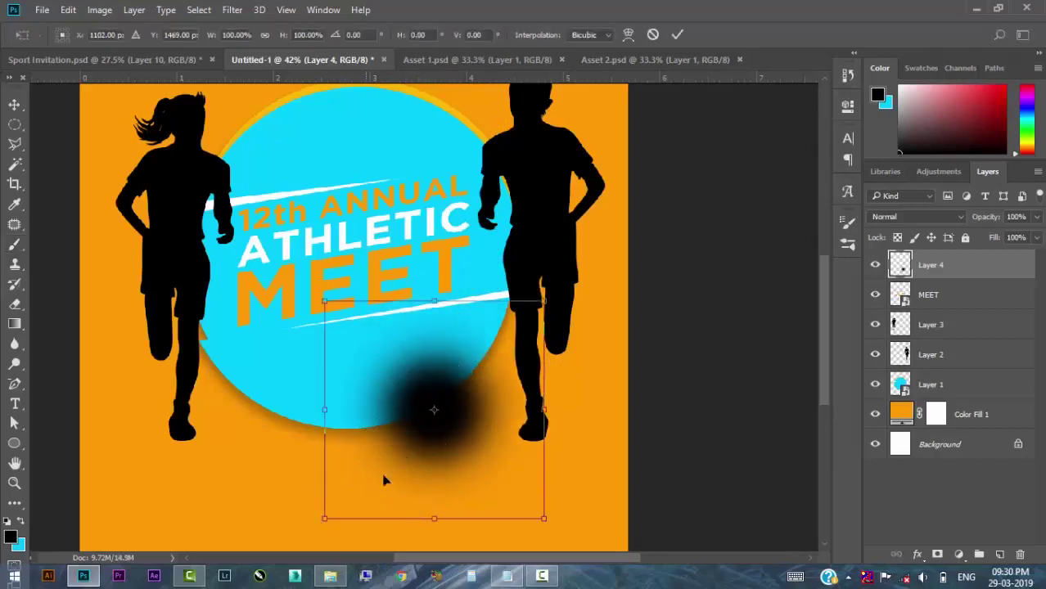
{"action": "mouse_move", "coordinate": [434, 301]}
{"action": "left_mouse_down"}
{"action": "mouse_move", "coordinate": [435, 497]}
{"action": "mouse_move", "coordinate": [554, 444]}
{"action": "left_mouse_up"}
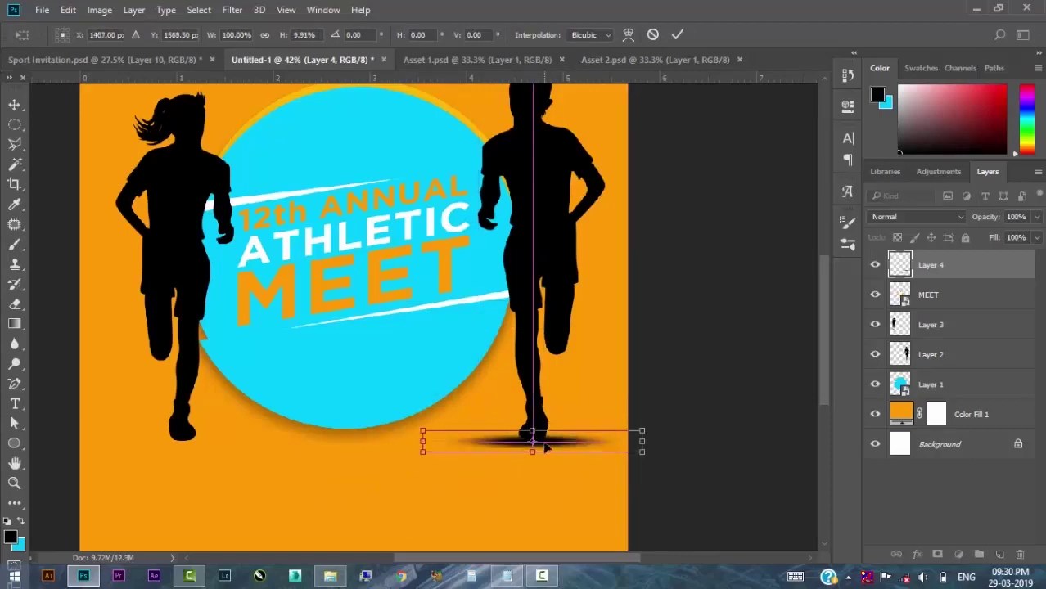
{"action": "scroll", "coordinate": [595, 460], "scroll_direction": "up", "scroll_amount": 1}
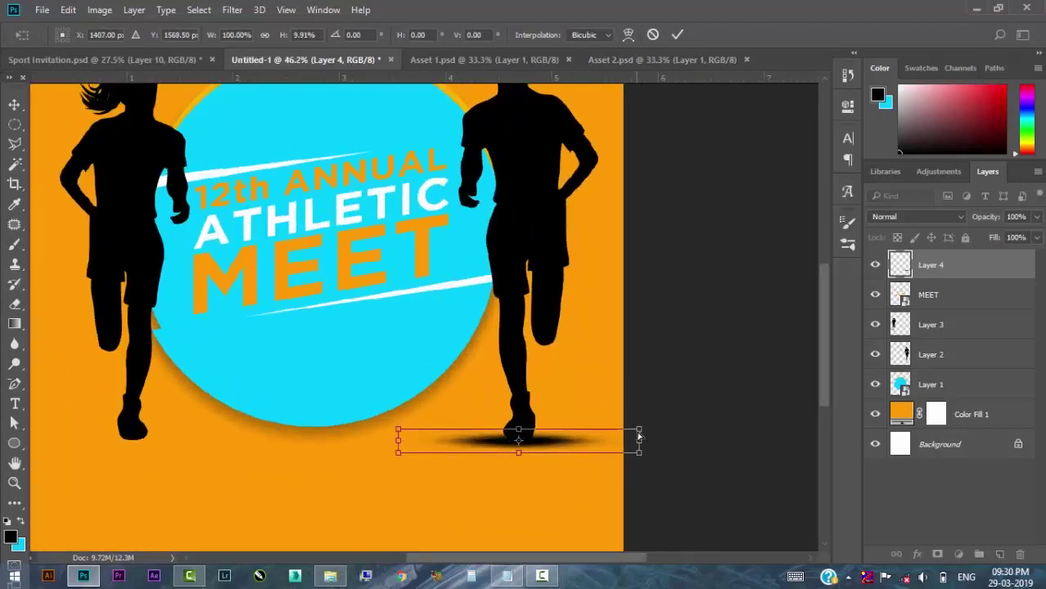
{"action": "mouse_move", "coordinate": [639, 438]}
{"action": "left_mouse_down"}
{"action": "mouse_move", "coordinate": [628, 377]}
{"action": "mouse_move", "coordinate": [645, 367]}
{"action": "mouse_move", "coordinate": [708, 389]}
{"action": "mouse_move", "coordinate": [694, 309]}
{"action": "mouse_move", "coordinate": [668, 270]}
{"action": "left_mouse_up"}
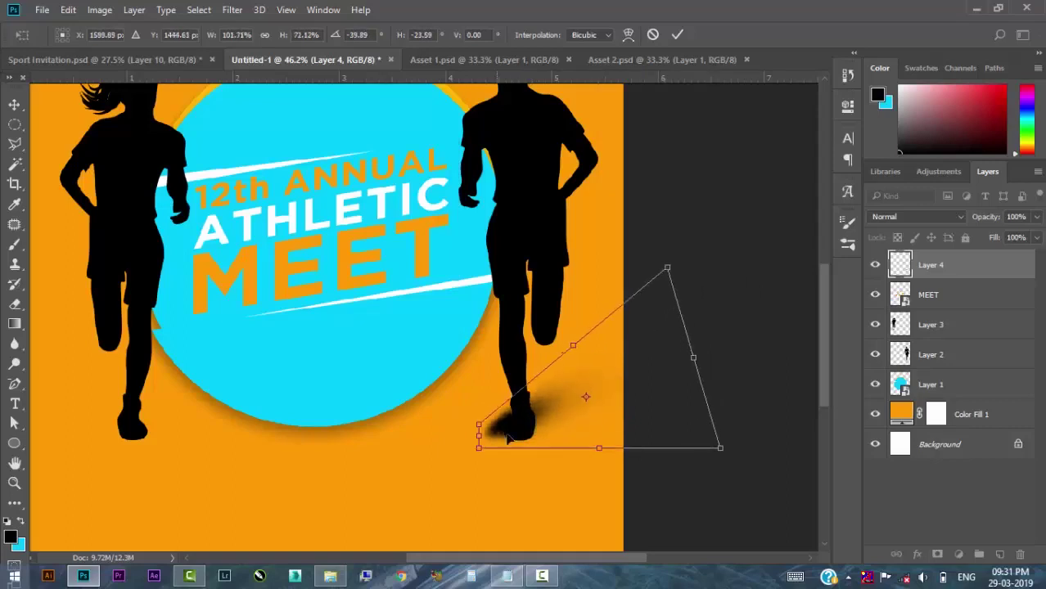
{"action": "left_click_drag", "start_coordinate": [565, 413], "coordinate": [578, 414]}
{"action": "key", "text": "Return"}
Switch to the Move tool with automatic layer picking turned off.
{"action": "key", "text": "b"}
{"action": "scroll", "coordinate": [649, 461], "scroll_direction": "down", "scroll_amount": 3}
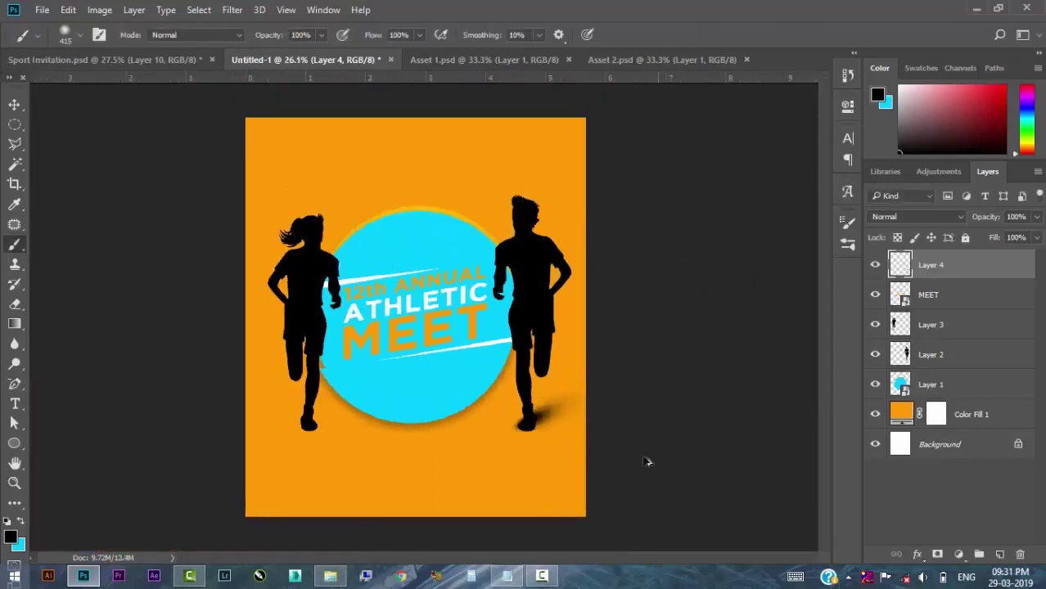
{"action": "scroll", "coordinate": [586, 462], "scroll_direction": "up", "scroll_amount": 3}
{"action": "left_click", "coordinate": [14, 106]}
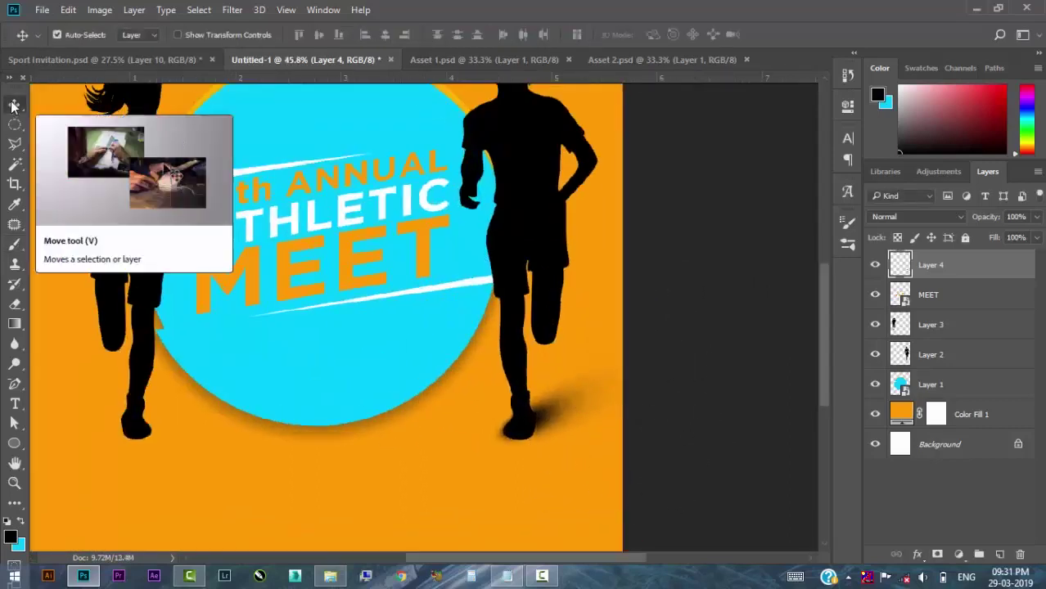
{"action": "left_click", "coordinate": [58, 34]}
{"action": "scroll", "coordinate": [615, 269], "scroll_direction": "down", "scroll_amount": 2}
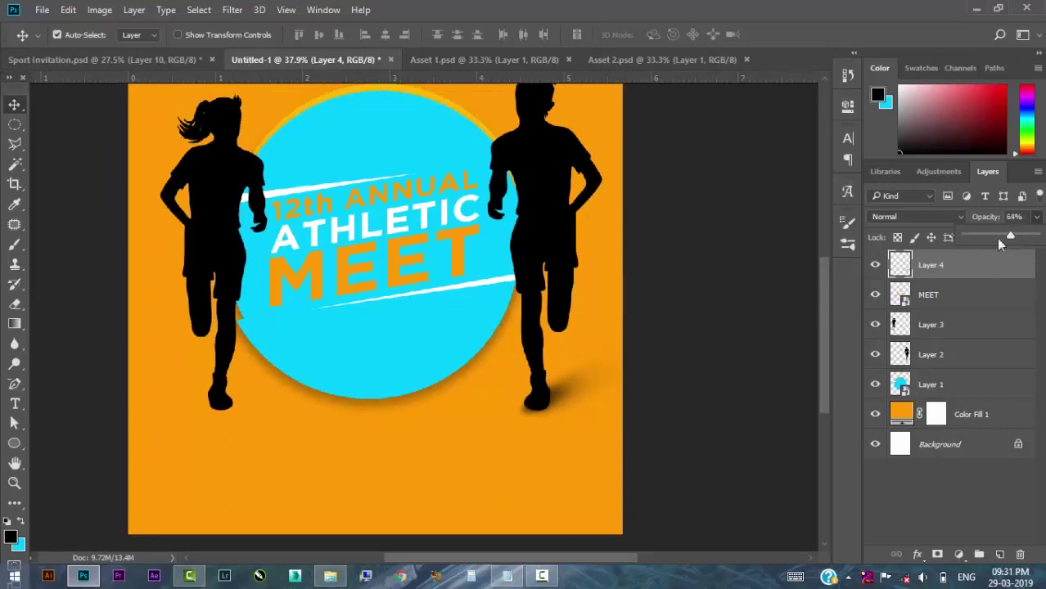
{"action": "scroll", "coordinate": [651, 421], "scroll_direction": "down", "scroll_amount": 2}
{"action": "scroll", "coordinate": [557, 438], "scroll_direction": "up", "scroll_amount": 3}
Duplicate the shadow, flip it horizontally, and place it under the left runner's feet.
{"action": "key", "text": "ctrl+j"}
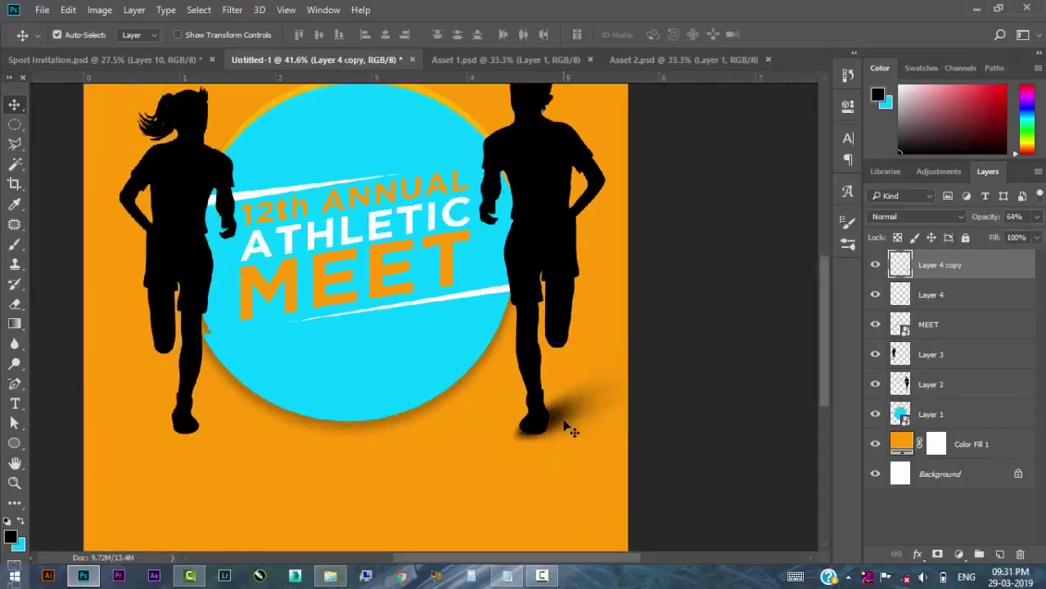
{"action": "key", "text": "ctrl+t"}
{"action": "left_click_drag", "start_coordinate": [563, 424], "coordinate": [225, 438]}
{"action": "right_click", "coordinate": [225, 438]}
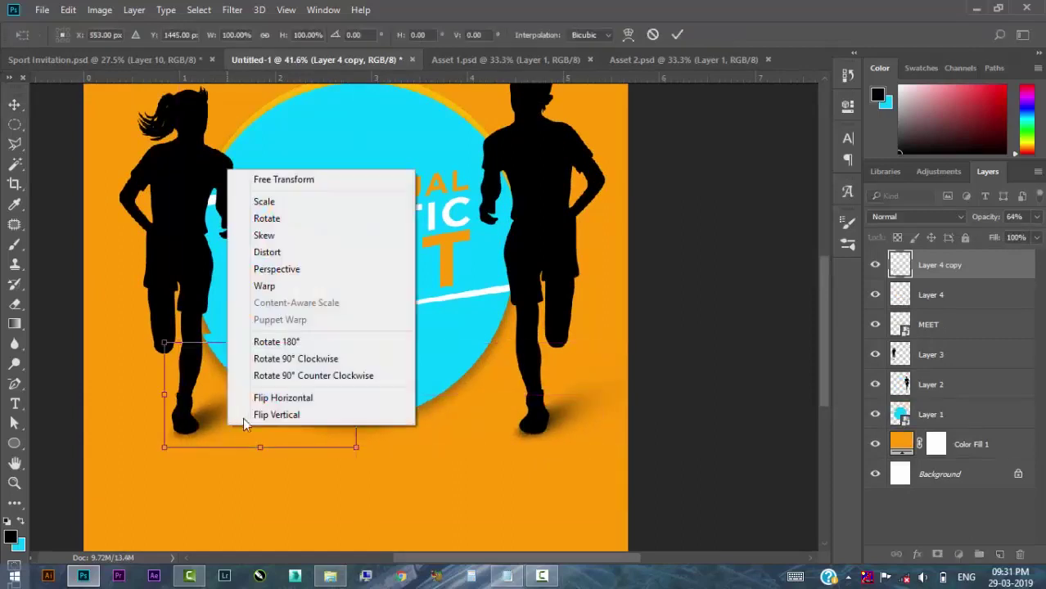
{"action": "left_click", "coordinate": [245, 398]}
{"action": "left_click_drag", "start_coordinate": [270, 407], "coordinate": [183, 420]}
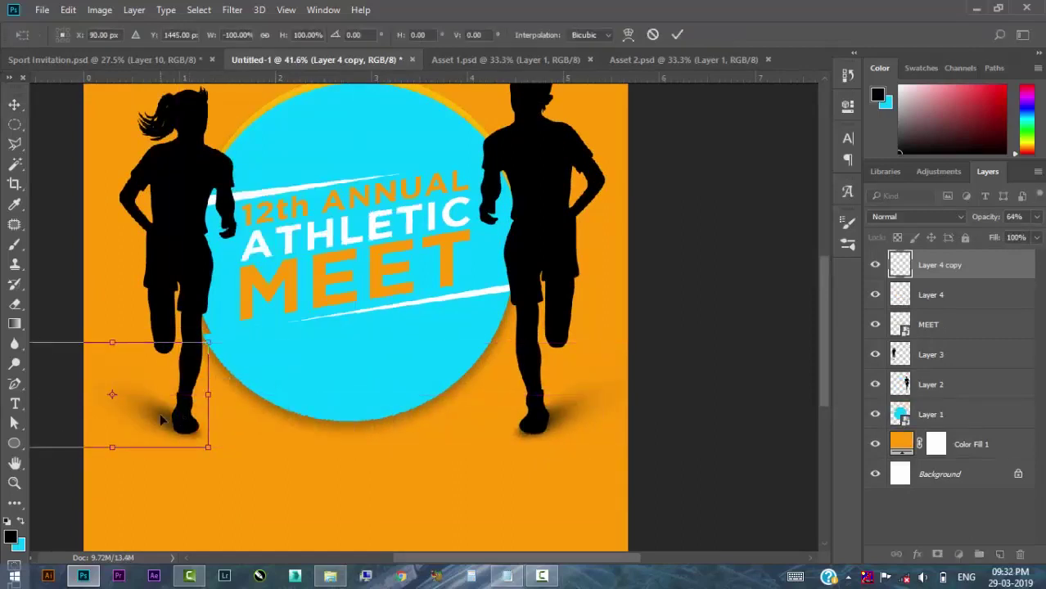
{"action": "key", "text": "Return"}
{"action": "scroll", "coordinate": [478, 397], "scroll_direction": "down", "scroll_amount": 2}
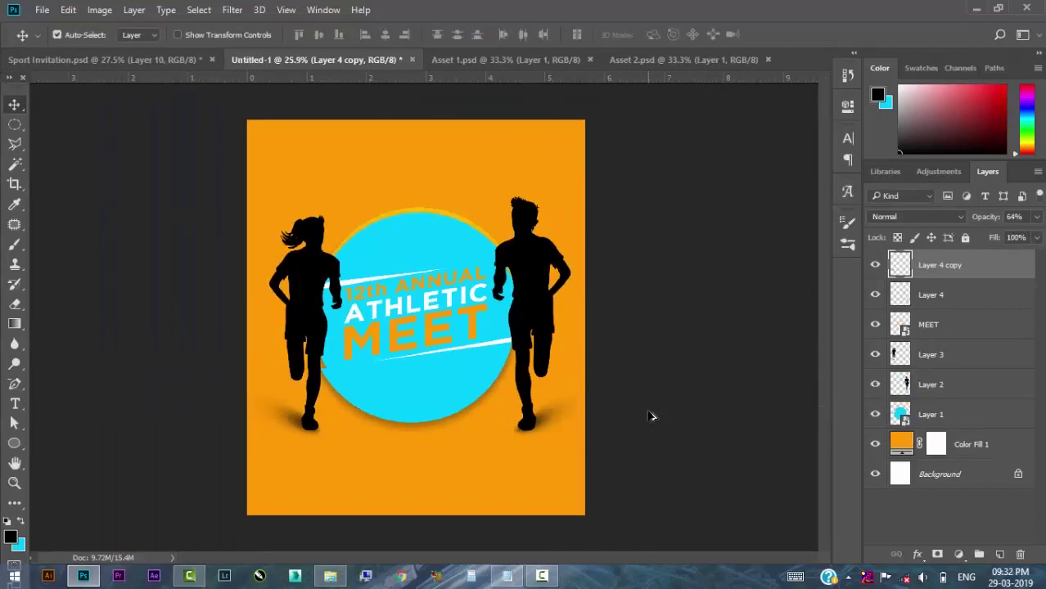
{"action": "scroll", "coordinate": [485, 384], "scroll_direction": "up", "scroll_amount": 1}
Try a skewed, faint runner-copy as a cast shadow, then delete it.
{"action": "left_click_drag", "start_coordinate": [555, 245], "coordinate": [497, 245], "text": "alt"}
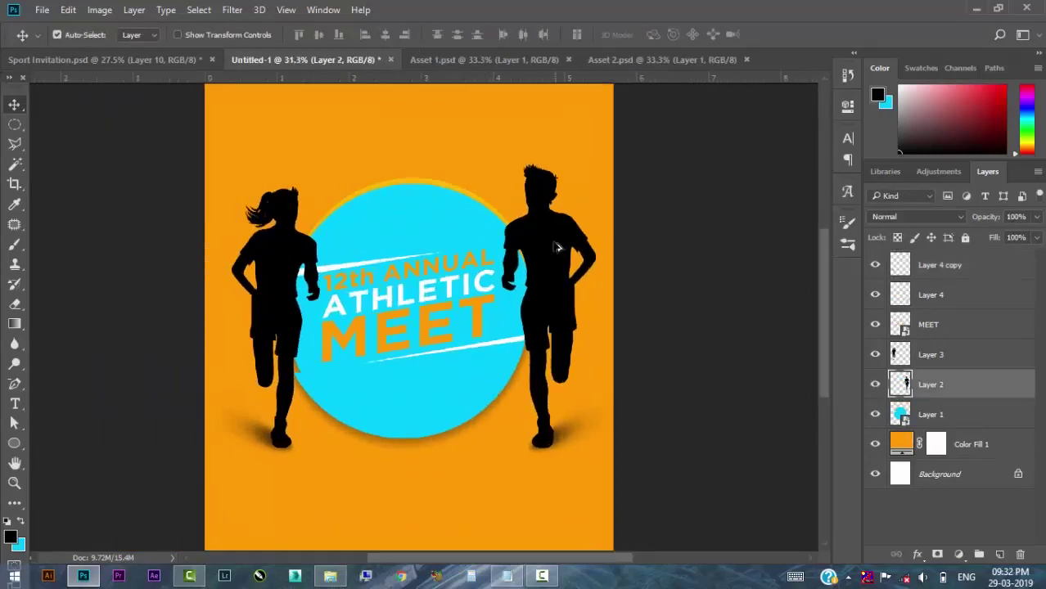
{"action": "key", "text": "ctrl+t"}
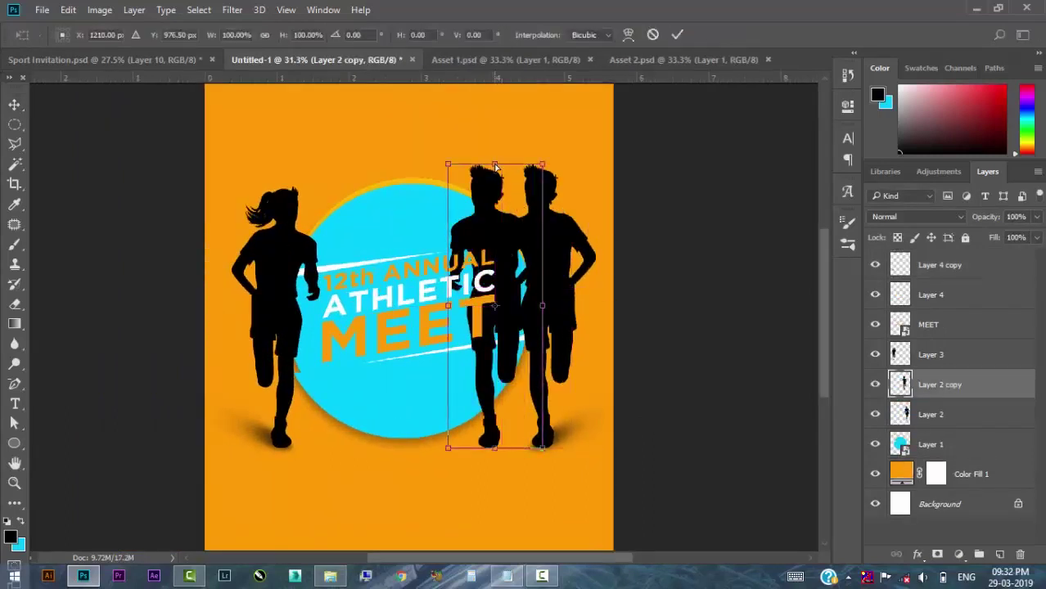
{"action": "left_click_drag", "start_coordinate": [495, 166], "coordinate": [326, 248], "text": "ctrl"}
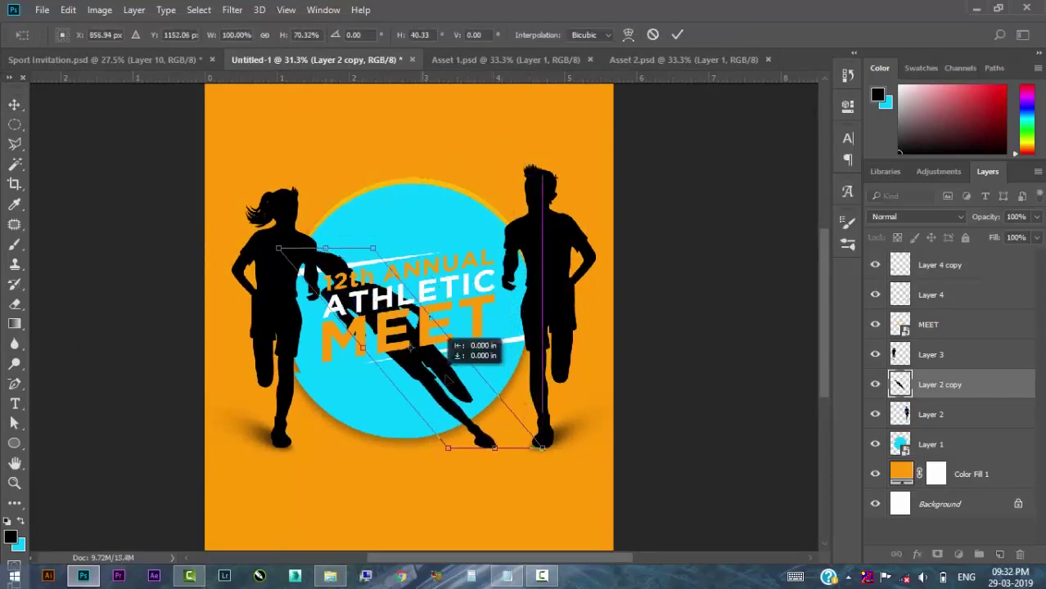
{"action": "left_click_drag", "start_coordinate": [449, 344], "coordinate": [502, 346]}
{"action": "left_click_drag", "start_coordinate": [1034, 231], "coordinate": [974, 236]}
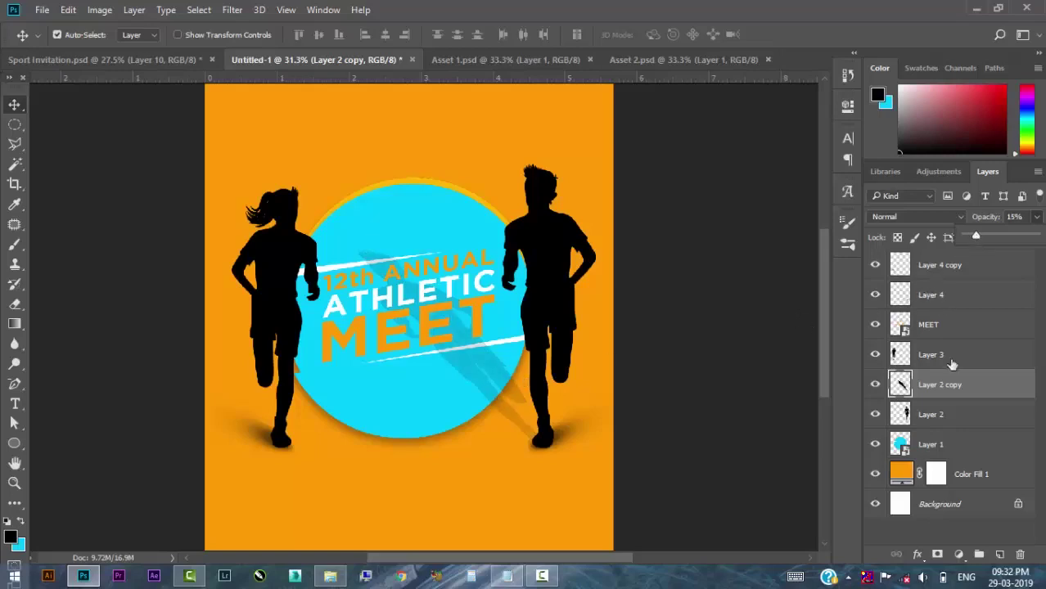
{"action": "key", "text": "Delete"}
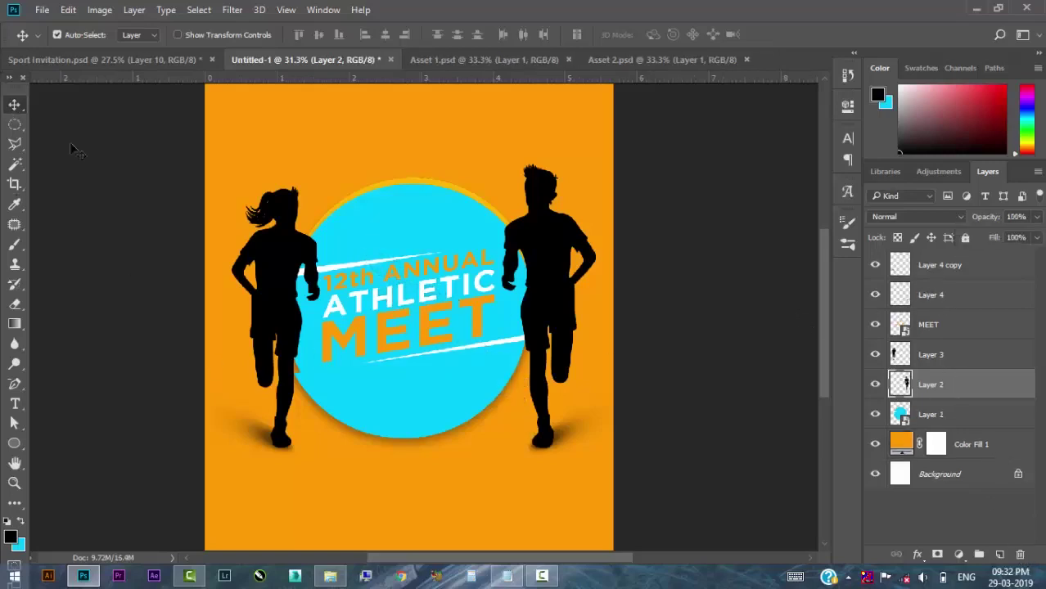
{"action": "scroll", "coordinate": [589, 278], "scroll_direction": "down", "scroll_amount": 1}
Select Layer 1 through Layer 4 copy and raise the circle, title, runners and shadows together slightly.
{"action": "left_click", "coordinate": [483, 296]}
{"action": "left_click", "coordinate": [512, 274], "text": "shift"}
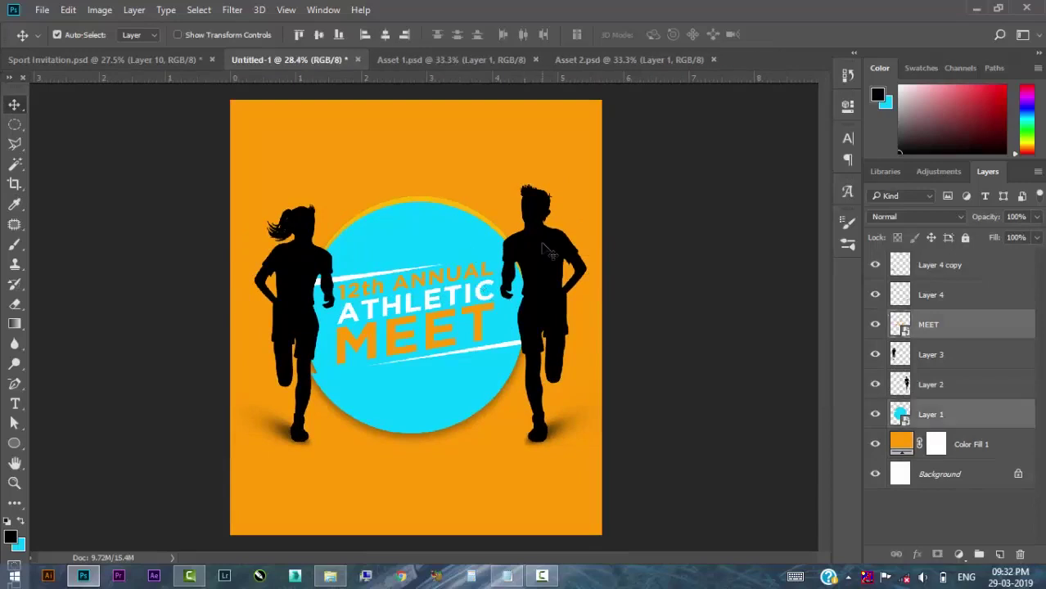
{"action": "left_click", "coordinate": [542, 244], "text": "shift"}
{"action": "left_click", "coordinate": [302, 263], "text": "shift"}
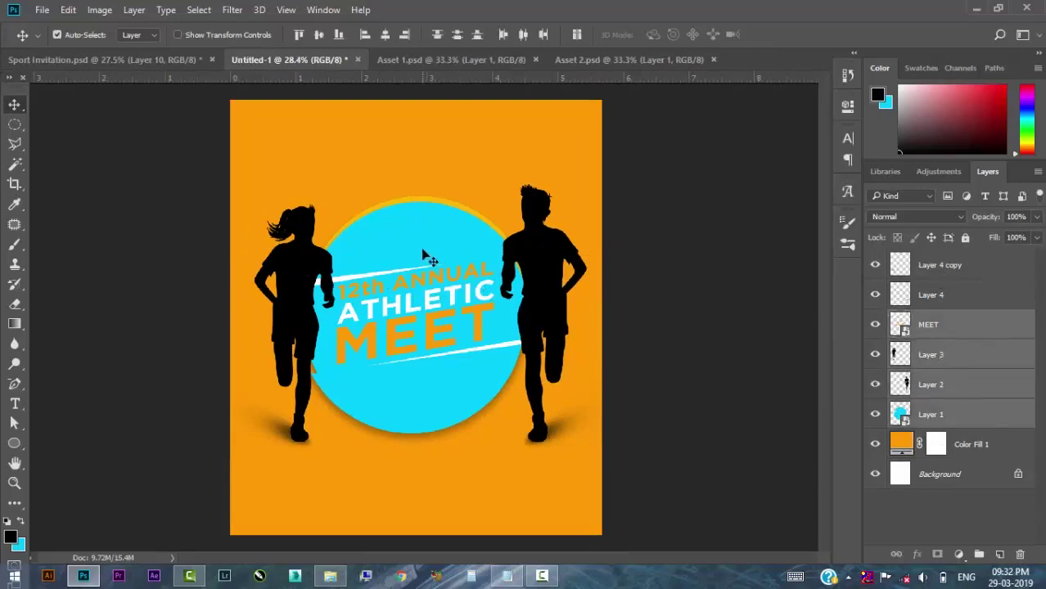
{"action": "left_click_drag", "start_coordinate": [423, 255], "coordinate": [422, 224]}
{"action": "key", "text": "ctrl+z"}
{"action": "left_click", "coordinate": [943, 268], "text": "shift"}
{"action": "left_click_drag", "start_coordinate": [547, 300], "coordinate": [547, 273]}
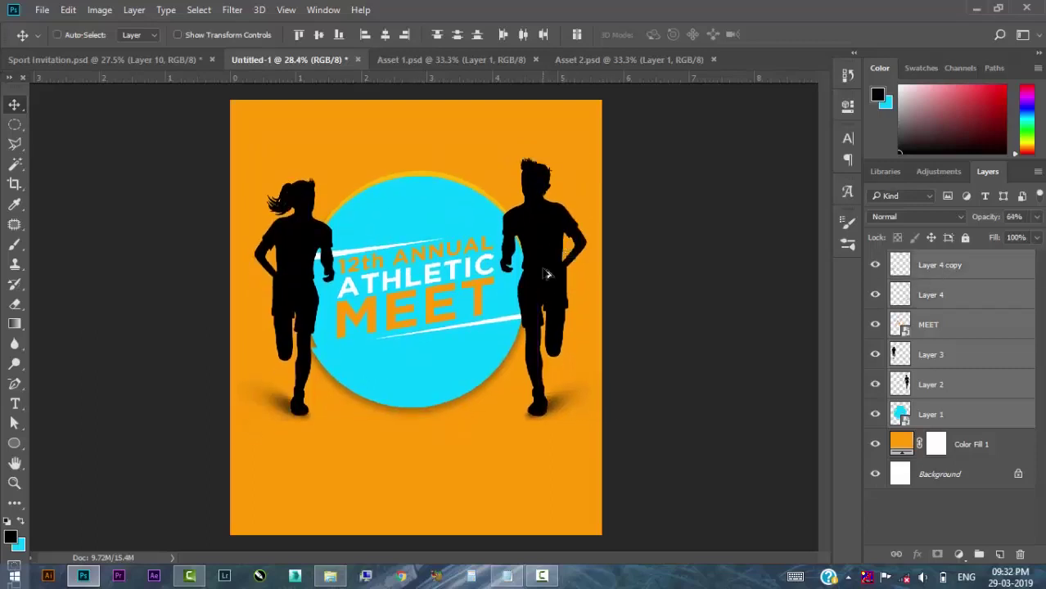
{"action": "scroll", "coordinate": [546, 275], "scroll_direction": "down", "scroll_amount": 1}
{"action": "key", "text": "shift+Down"}
{"action": "key", "text": "shift+Down"}
{"action": "key", "text": "shift+Down"}
{"action": "key", "text": "shift+Down"}
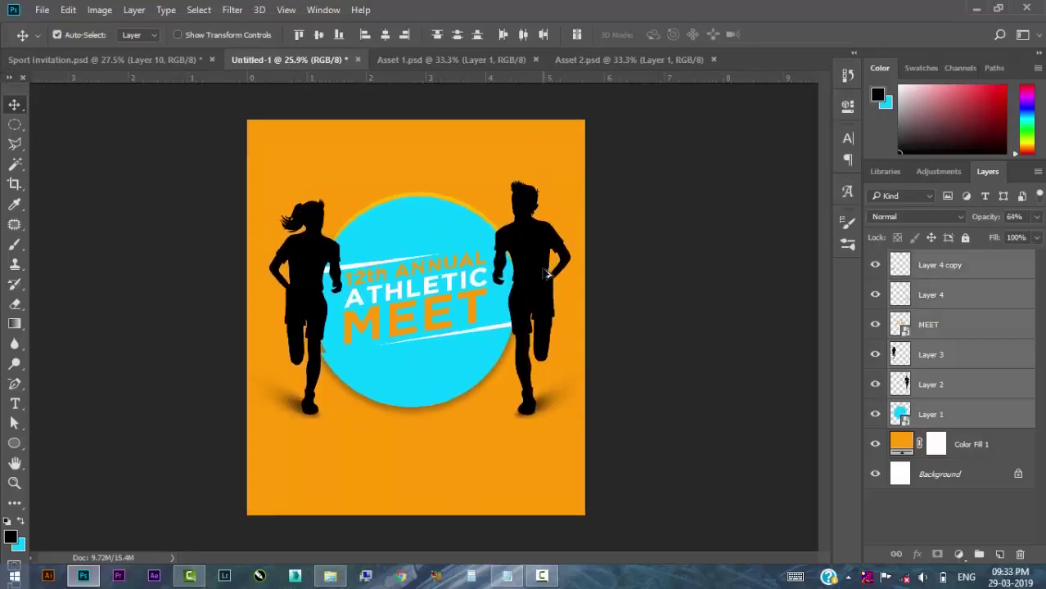
{"action": "left_click", "coordinate": [587, 266]}
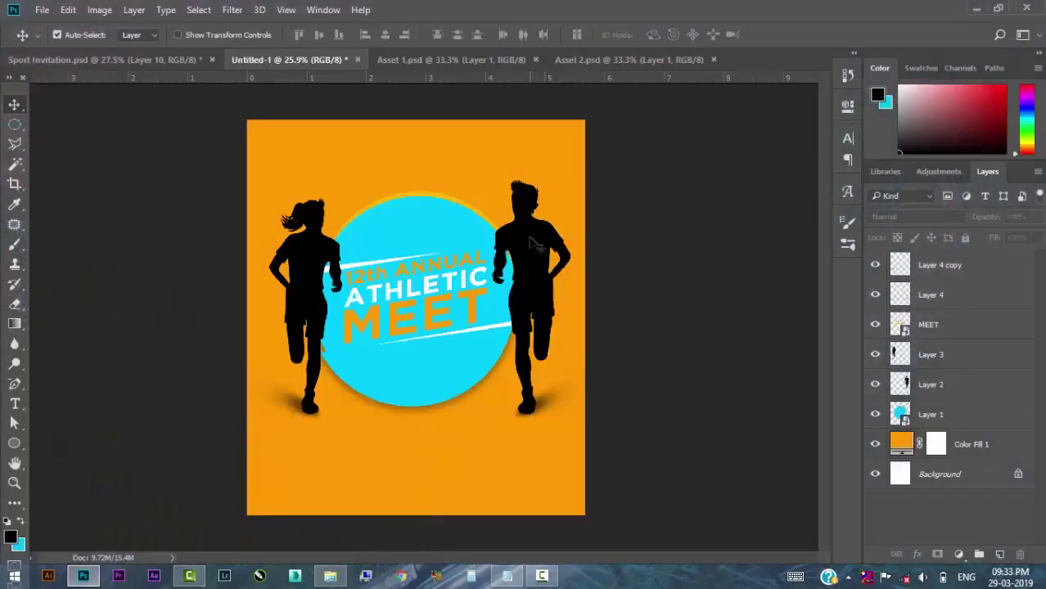
{"action": "mouse_move", "coordinate": [541, 577]}
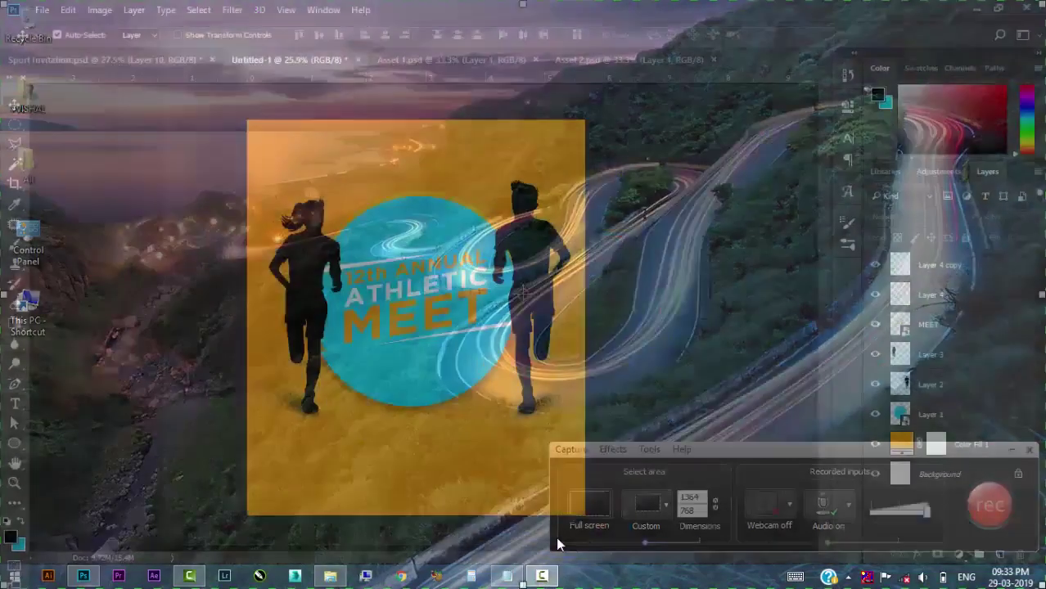
Copy 'VENUE:' from the Notepad notes and paste it as text below the left runner.
{"action": "left_click", "coordinate": [556, 537]}
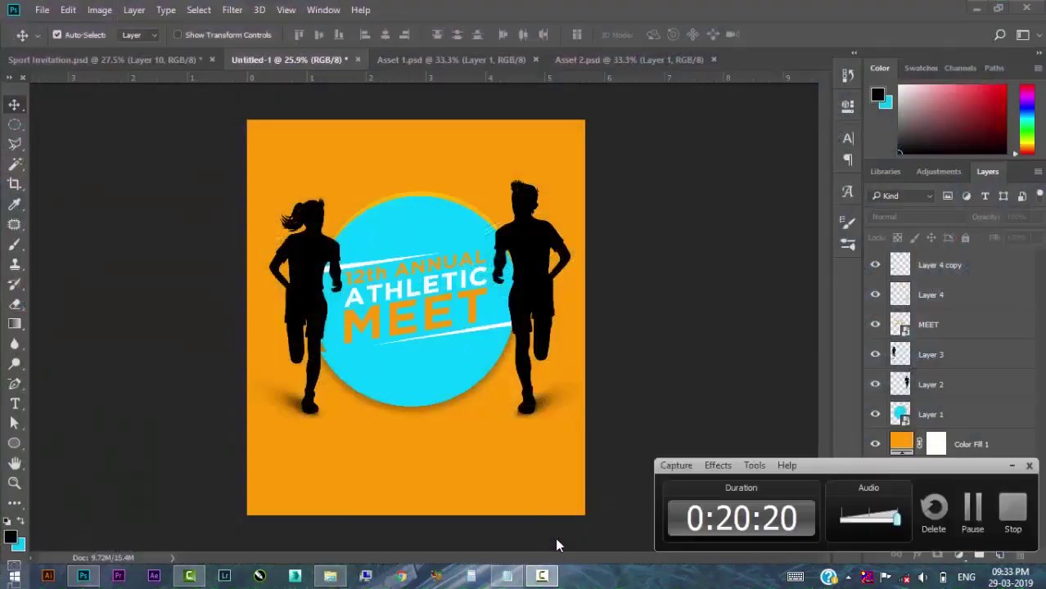
{"action": "left_click", "coordinate": [1011, 466]}
{"action": "left_click", "coordinate": [493, 577]}
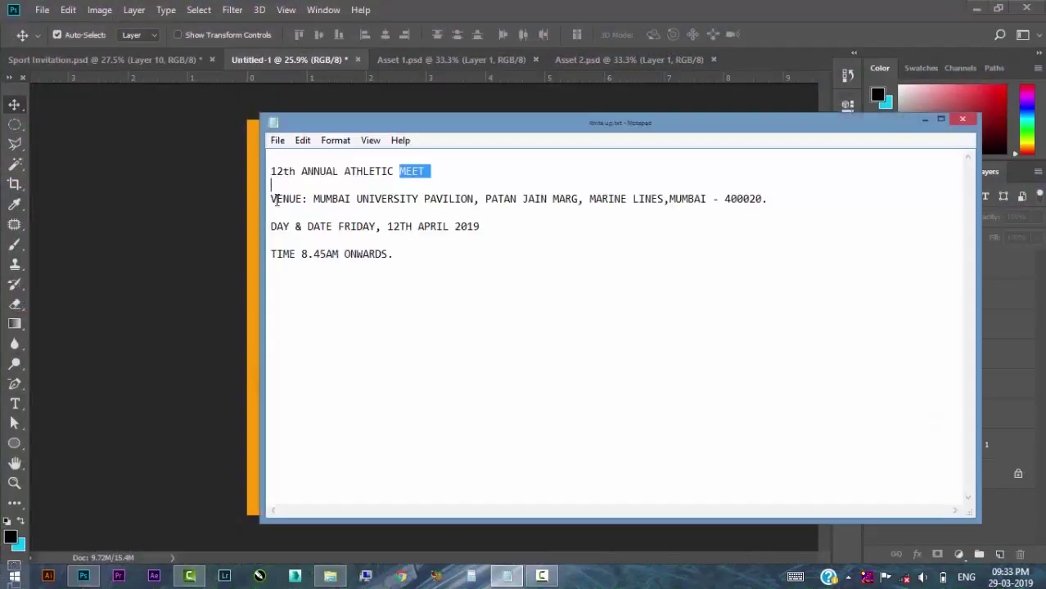
{"action": "left_click_drag", "start_coordinate": [271, 199], "coordinate": [304, 199]}
{"action": "left_click", "coordinate": [163, 328]}
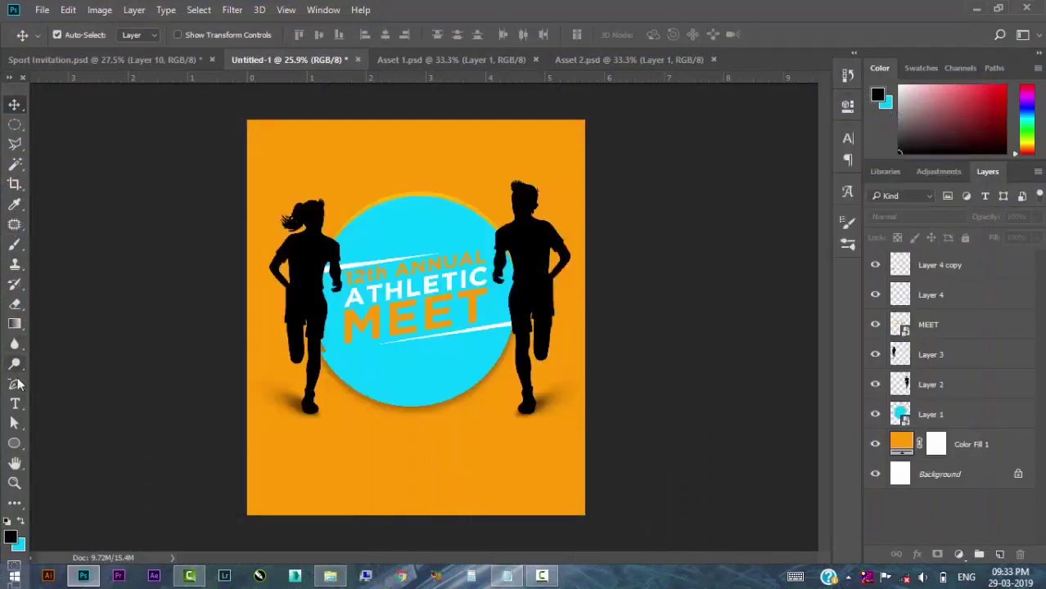
{"action": "left_click", "coordinate": [12, 403]}
{"action": "left_click", "coordinate": [297, 460]}
{"action": "key", "text": "ctrl+v"}
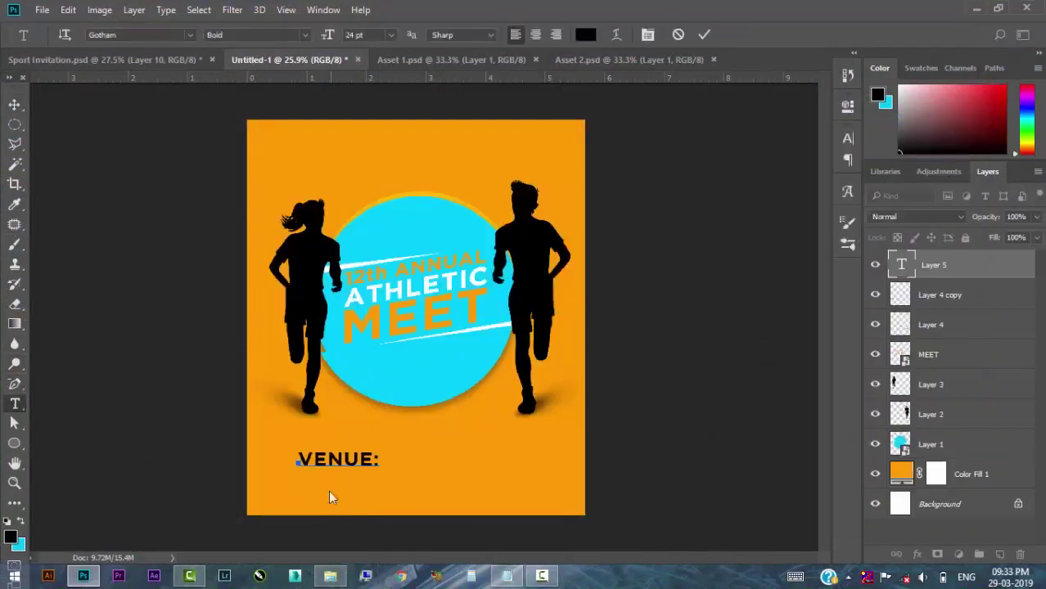
{"action": "key", "text": "ctrl+Return"}
{"action": "key", "text": "v"}
Shrink the VENUE: heading to 10 pt in the Character settings.
{"action": "left_click", "coordinate": [848, 141]}
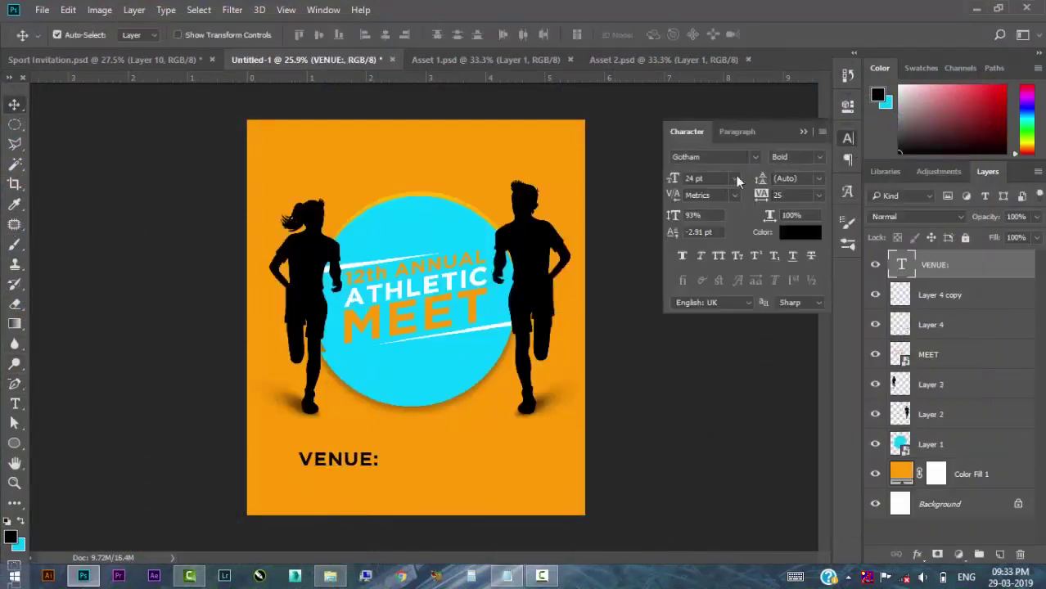
{"action": "left_click", "coordinate": [324, 10]}
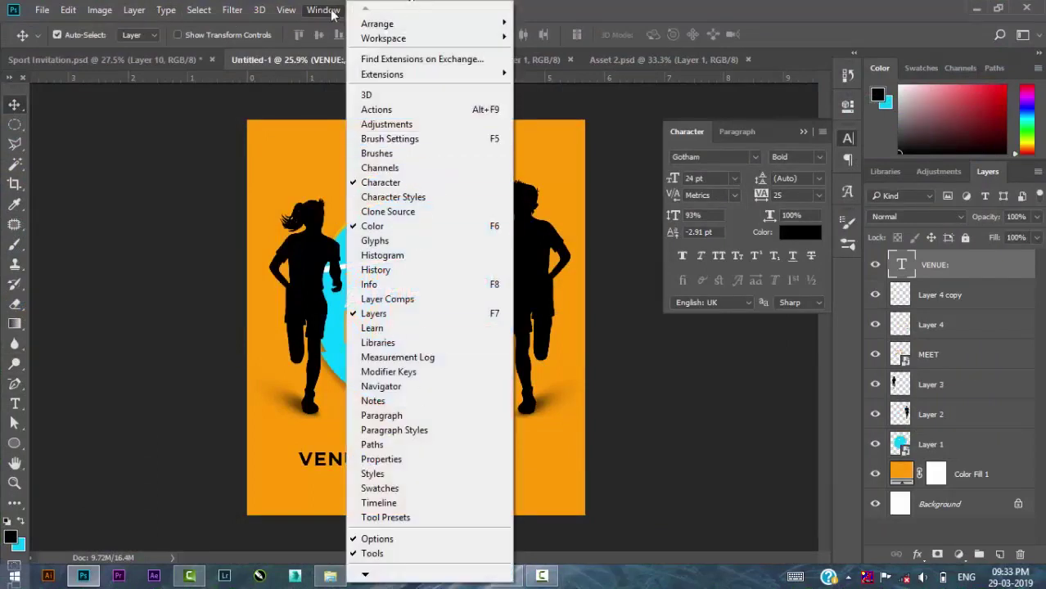
{"action": "left_click", "coordinate": [336, 11]}
{"action": "type", "text": "30"}
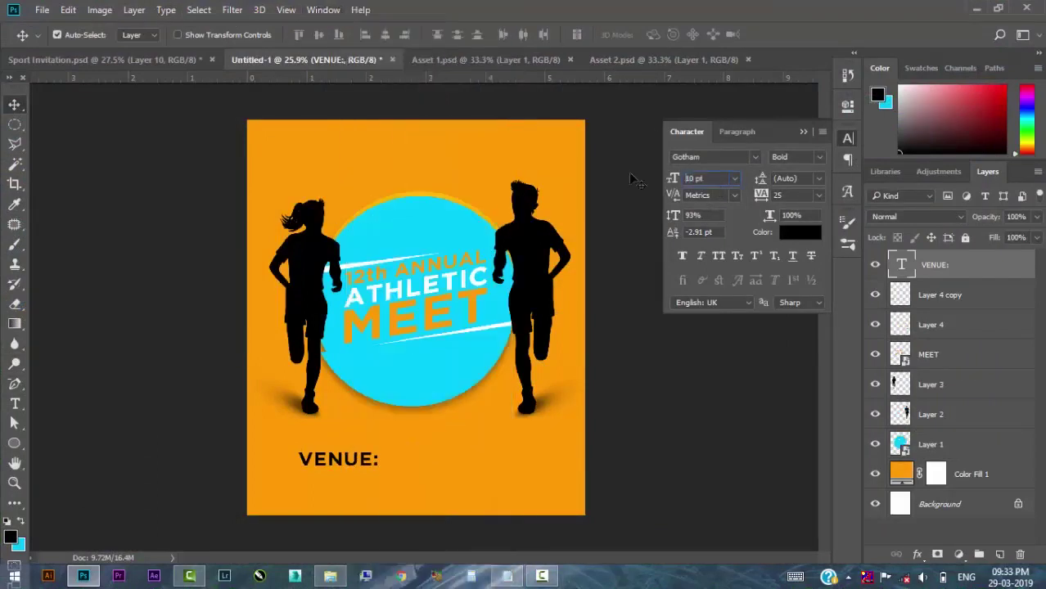
{"action": "key", "text": "Return"}
{"action": "left_click", "coordinate": [803, 131]}
{"action": "scroll", "coordinate": [315, 483], "scroll_direction": "up", "scroll_amount": 2}
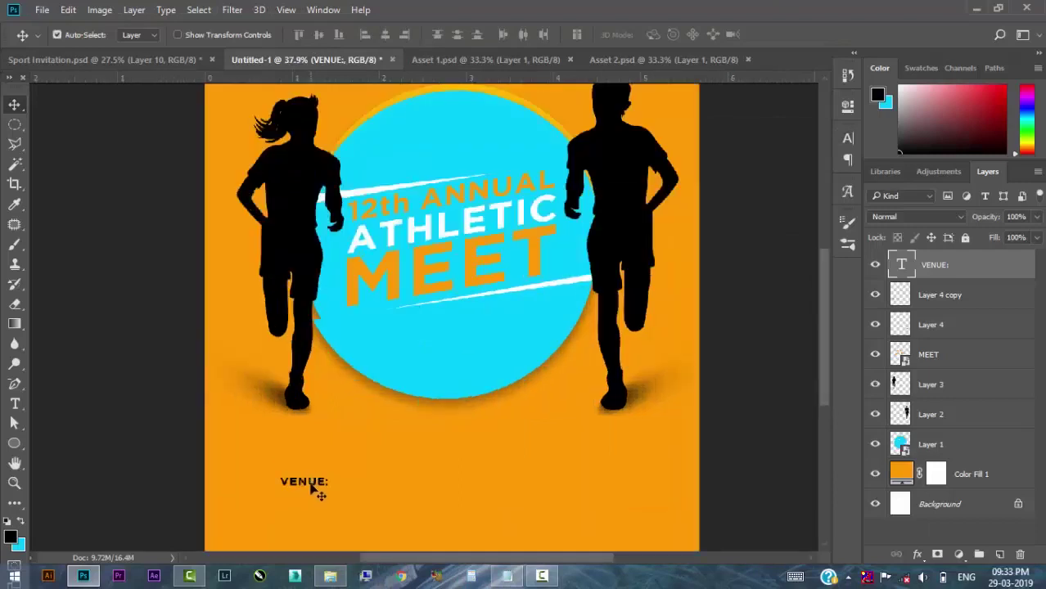
Duplicate the VENUE: layer just below it and set the copy to Gotham Book.
{"action": "scroll", "coordinate": [320, 479], "scroll_direction": "down", "scroll_amount": 3}
{"action": "mouse_move", "coordinate": [306, 375]}
{"action": "left_mouse_down"}
{"action": "mouse_move", "coordinate": [285, 372]}
{"action": "mouse_move", "coordinate": [286, 395]}
{"action": "left_mouse_up"}
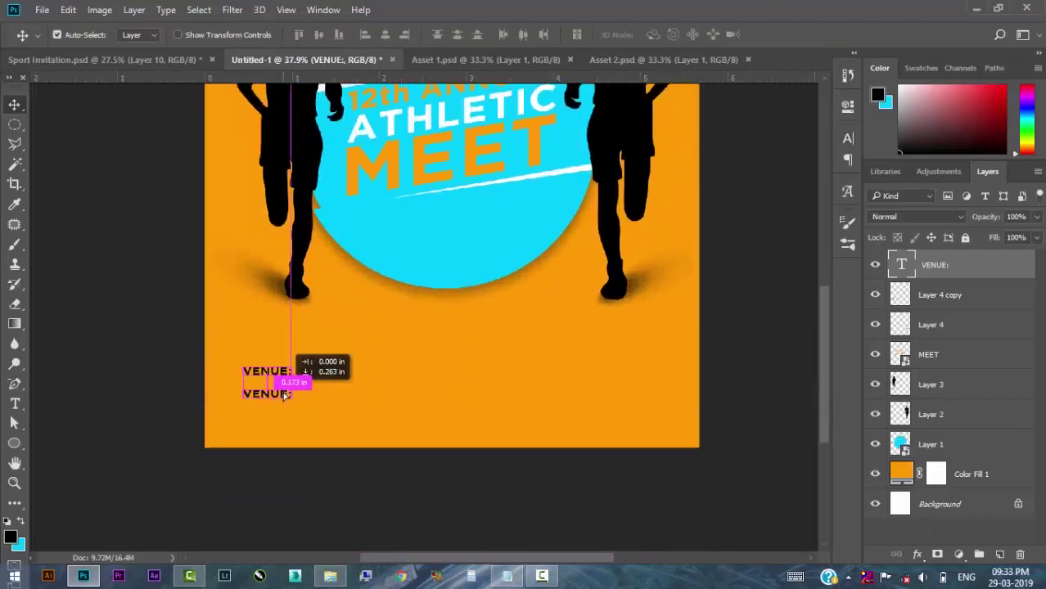
{"action": "left_click", "coordinate": [848, 139]}
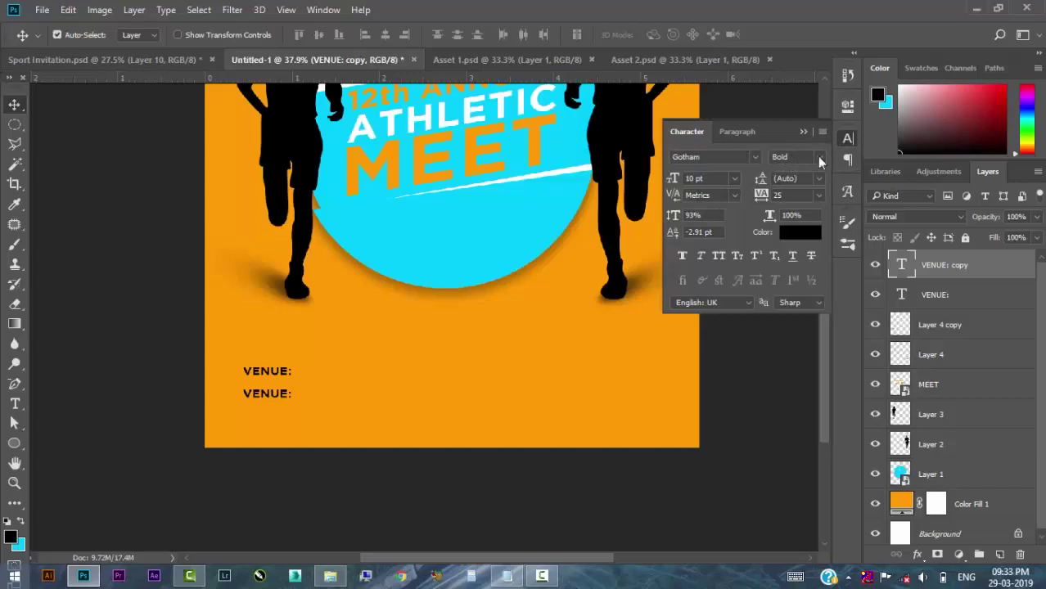
{"action": "left_click", "coordinate": [819, 157]}
{"action": "left_click", "coordinate": [805, 193]}
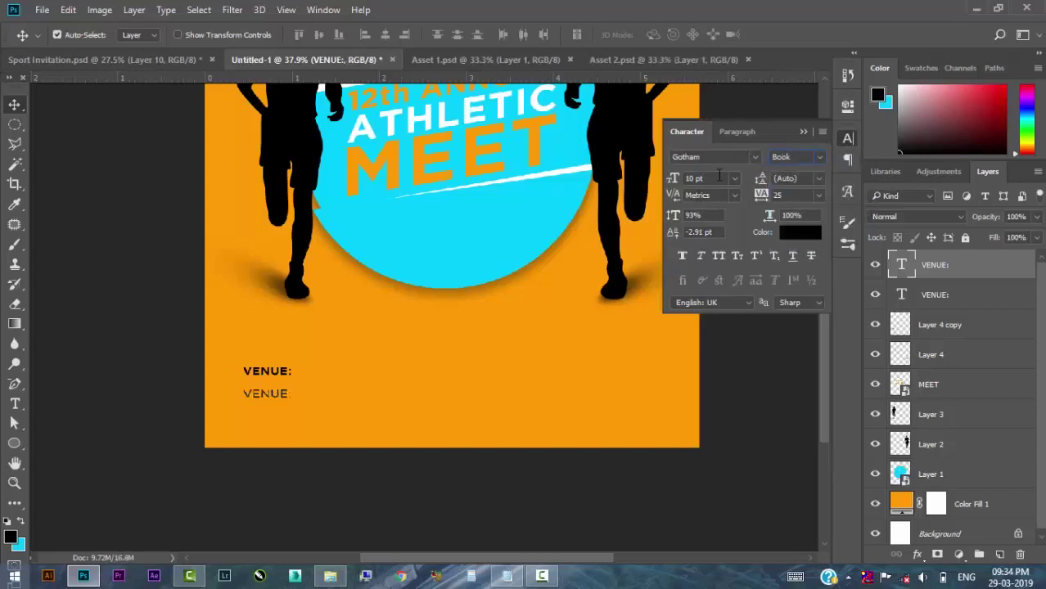
{"action": "left_click", "coordinate": [803, 132]}
{"action": "scroll", "coordinate": [272, 411], "scroll_direction": "up", "scroll_amount": 5}
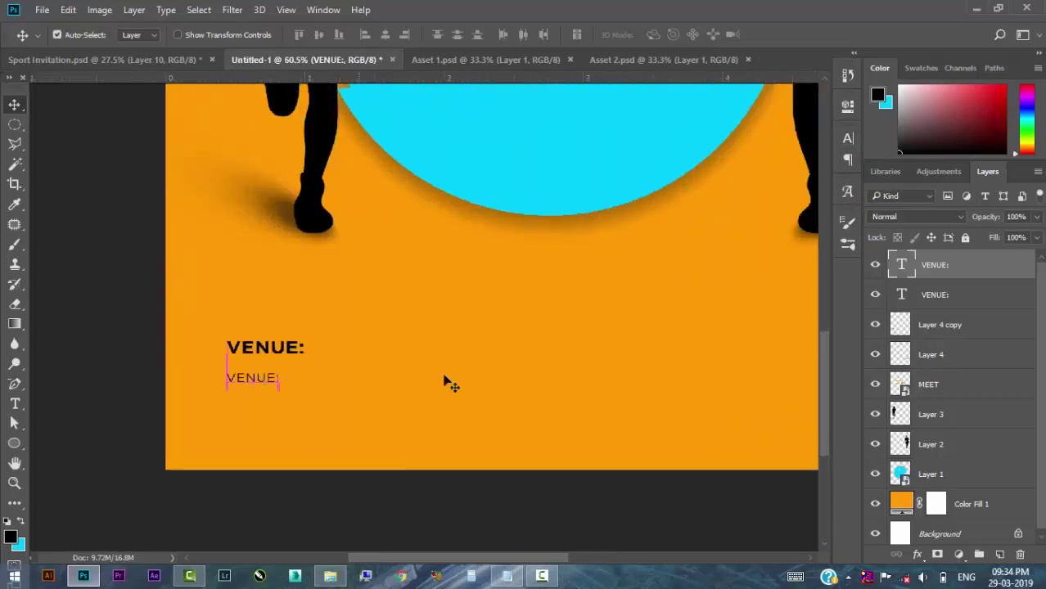
Replace the copy's text with the venue address pasted from Notepad.
{"action": "left_click", "coordinate": [15, 404]}
{"action": "left_click", "coordinate": [507, 577]}
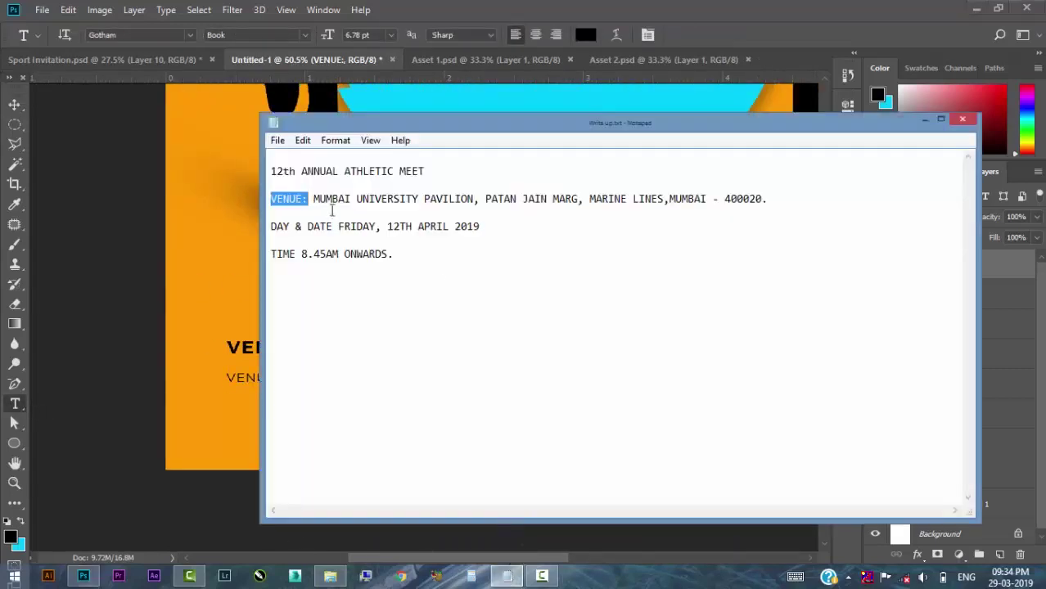
{"action": "left_click_drag", "start_coordinate": [314, 201], "coordinate": [766, 208]}
{"action": "left_click", "coordinate": [924, 122]}
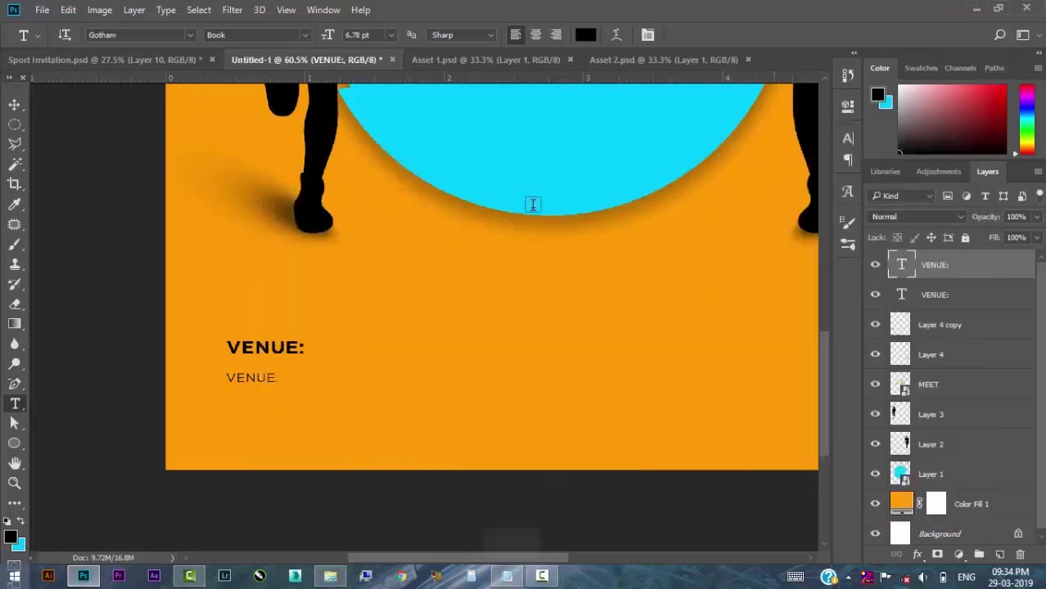
{"action": "left_click", "coordinate": [245, 377]}
{"action": "key", "text": "ctrl+a"}
{"action": "key", "text": "ctrl+v"}
{"action": "left_click", "coordinate": [15, 105]}
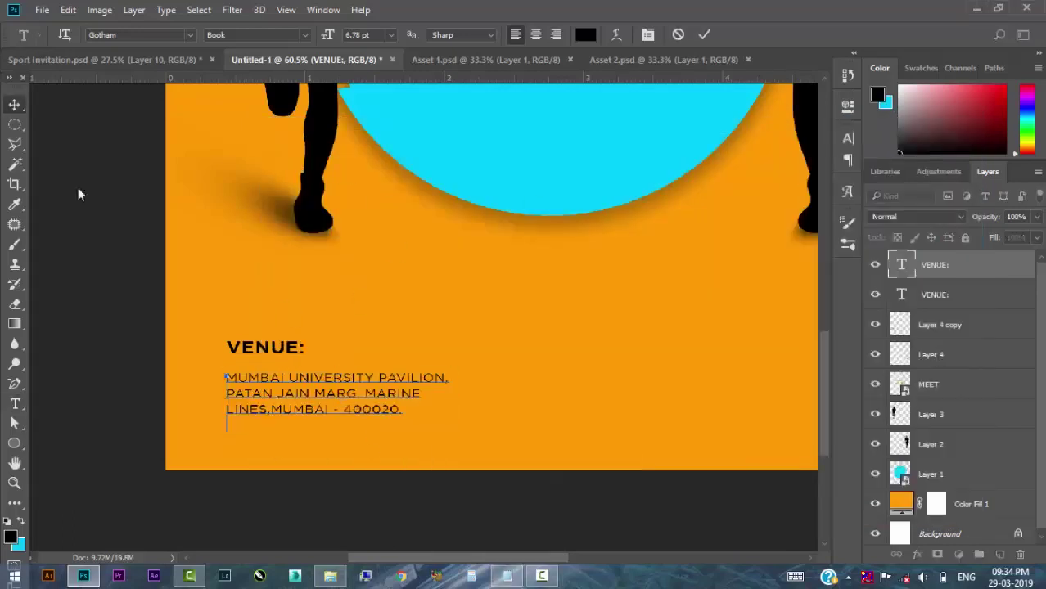
Draw a black rectangle over the VENUE: heading.
{"action": "left_click", "coordinate": [255, 293]}
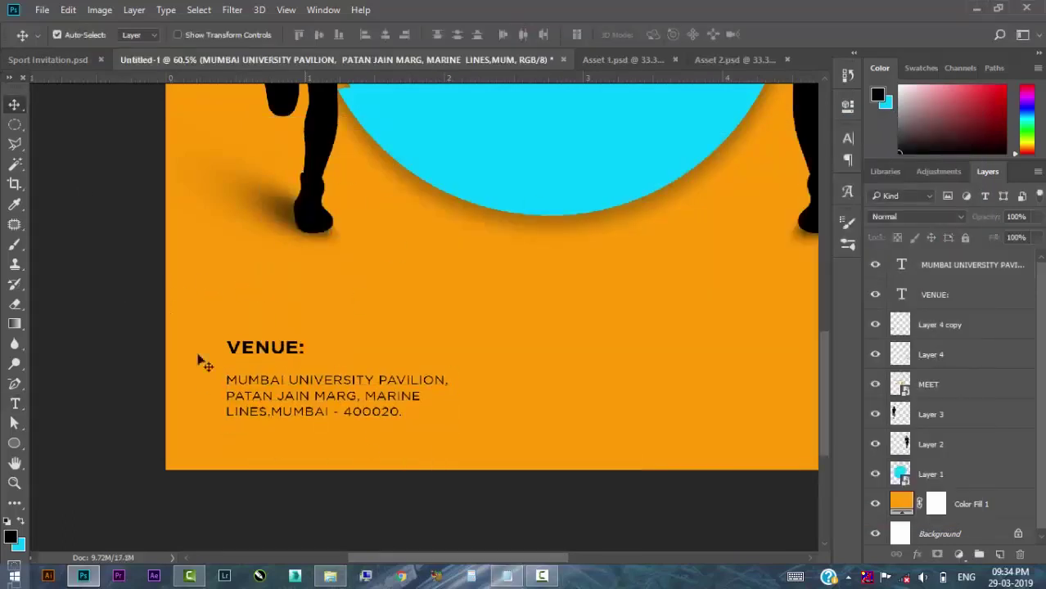
{"action": "right_click", "coordinate": [14, 442]}
{"action": "left_click", "coordinate": [65, 442]}
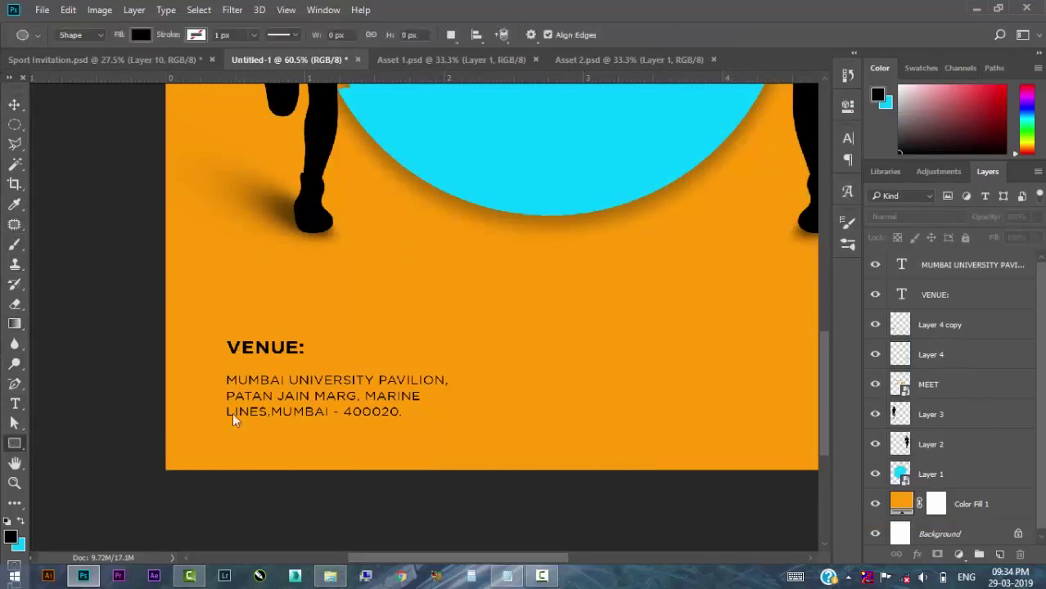
{"action": "left_click_drag", "start_coordinate": [219, 333], "coordinate": [313, 361]}
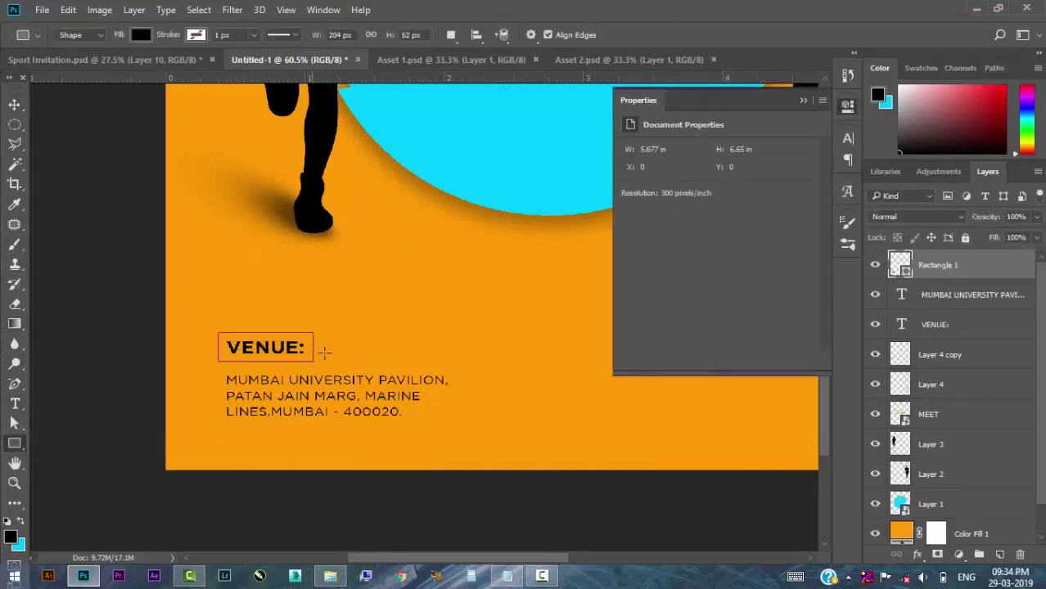
{"action": "left_click", "coordinate": [14, 104]}
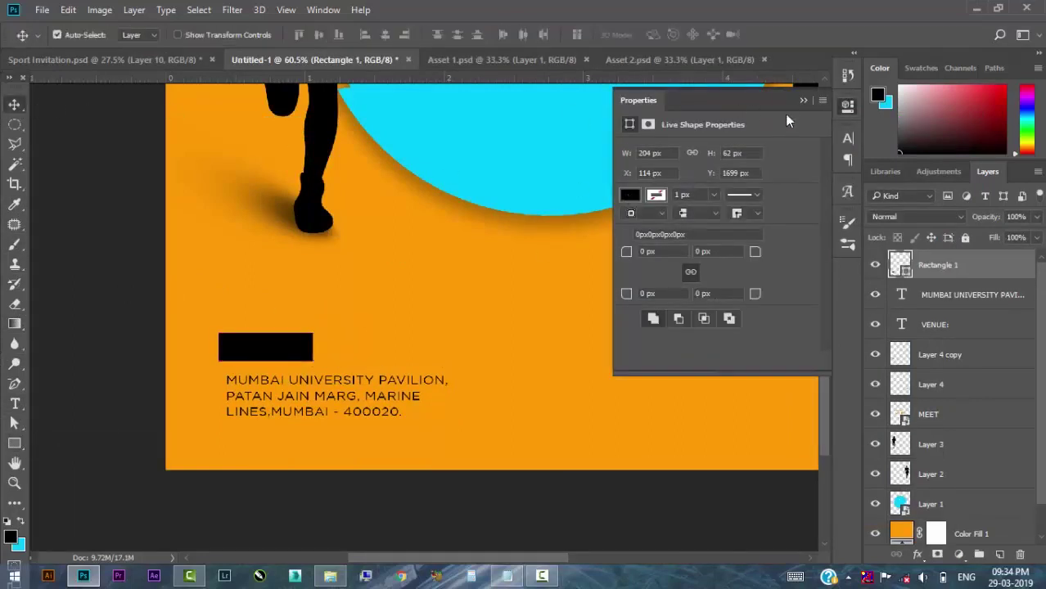
{"action": "left_click", "coordinate": [803, 100]}
Recolour VENUE: to the background orange and move its layer above Rectangle 1.
{"action": "left_click", "coordinate": [933, 326]}
{"action": "double_click", "coordinate": [902, 325]}
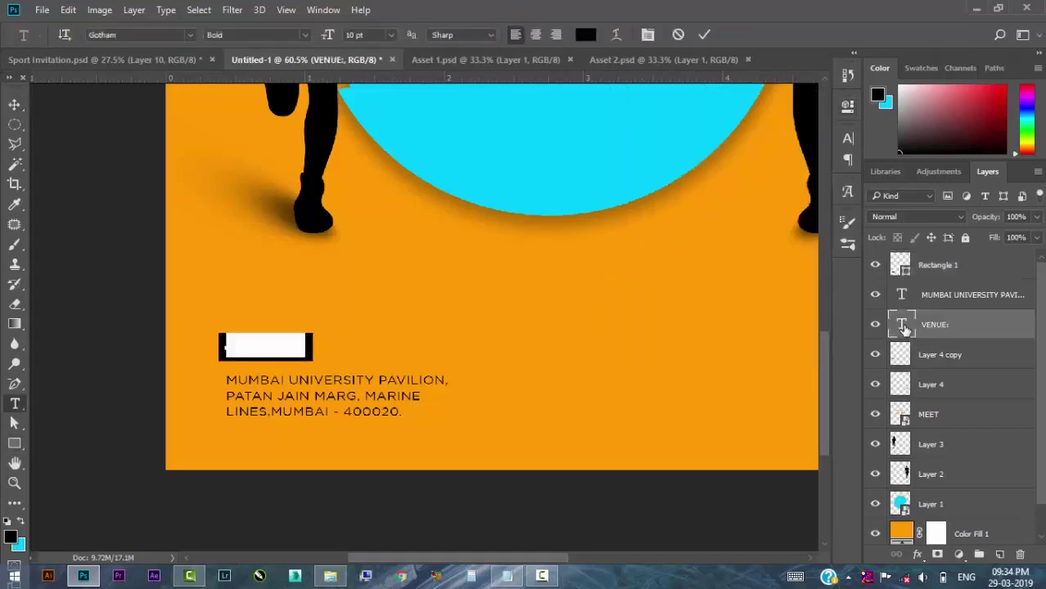
{"action": "left_click", "coordinate": [586, 34]}
{"action": "left_click", "coordinate": [455, 269]}
{"action": "left_click", "coordinate": [982, 280]}
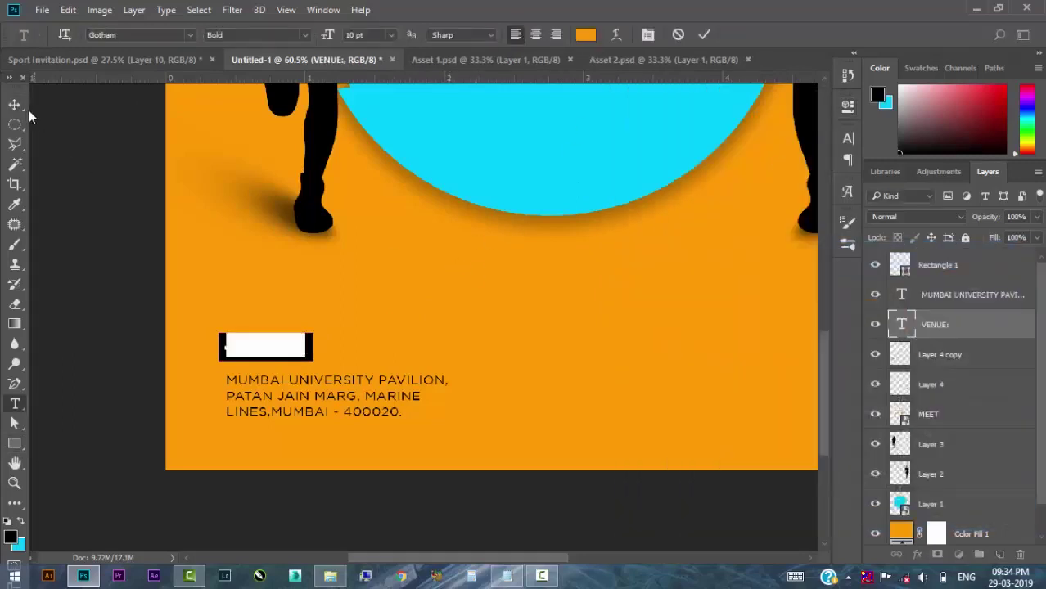
{"action": "left_click", "coordinate": [14, 104]}
{"action": "left_click_drag", "start_coordinate": [941, 326], "coordinate": [941, 268]}
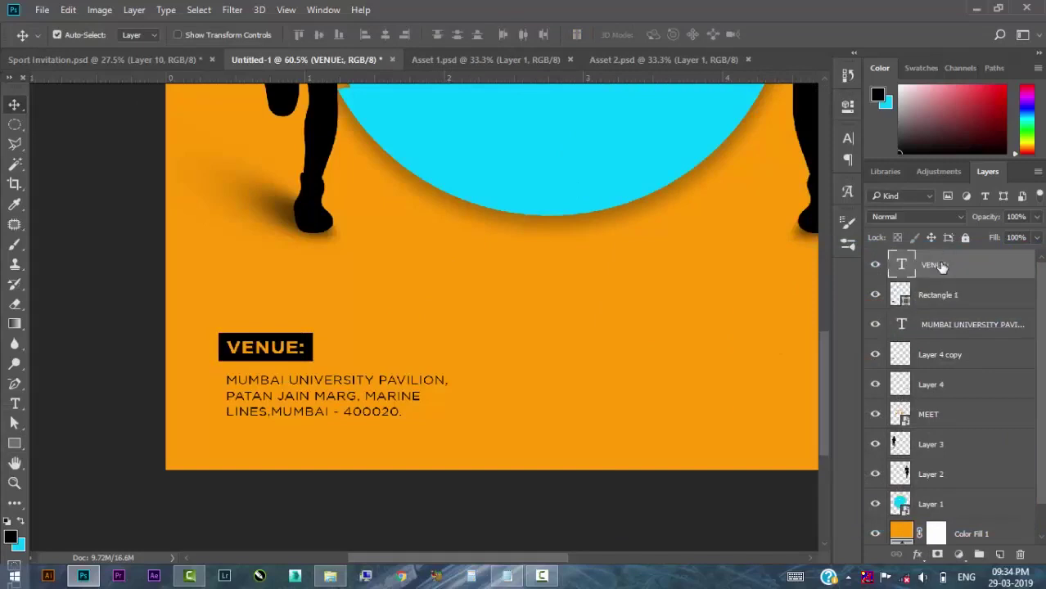
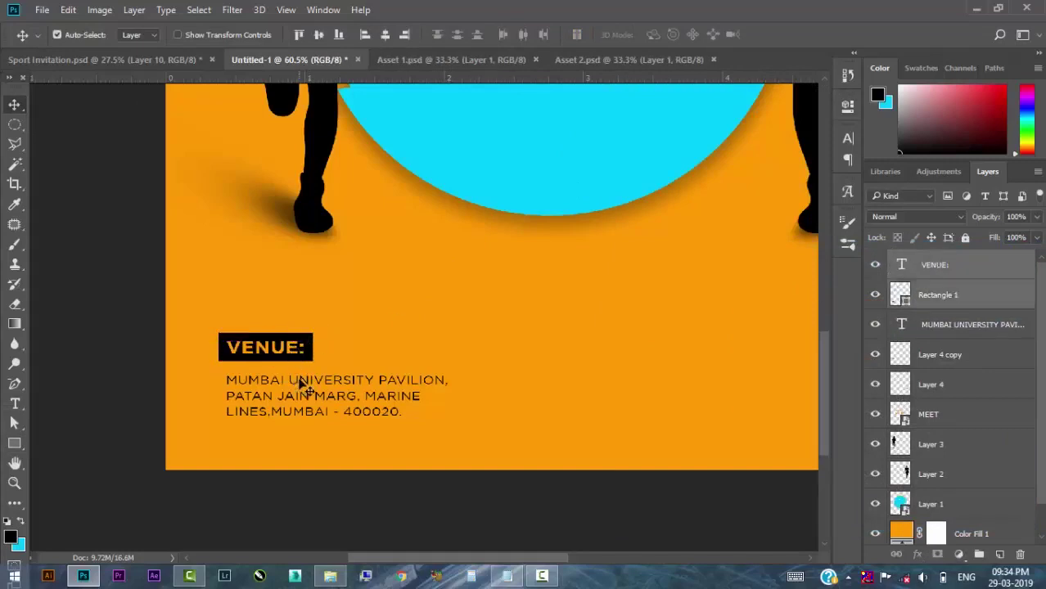
Line up the address text with the VENUE box edge.
{"action": "left_click_drag", "start_coordinate": [299, 380], "coordinate": [303, 368]}
{"action": "scroll", "coordinate": [193, 385], "scroll_direction": "up", "scroll_amount": 1}
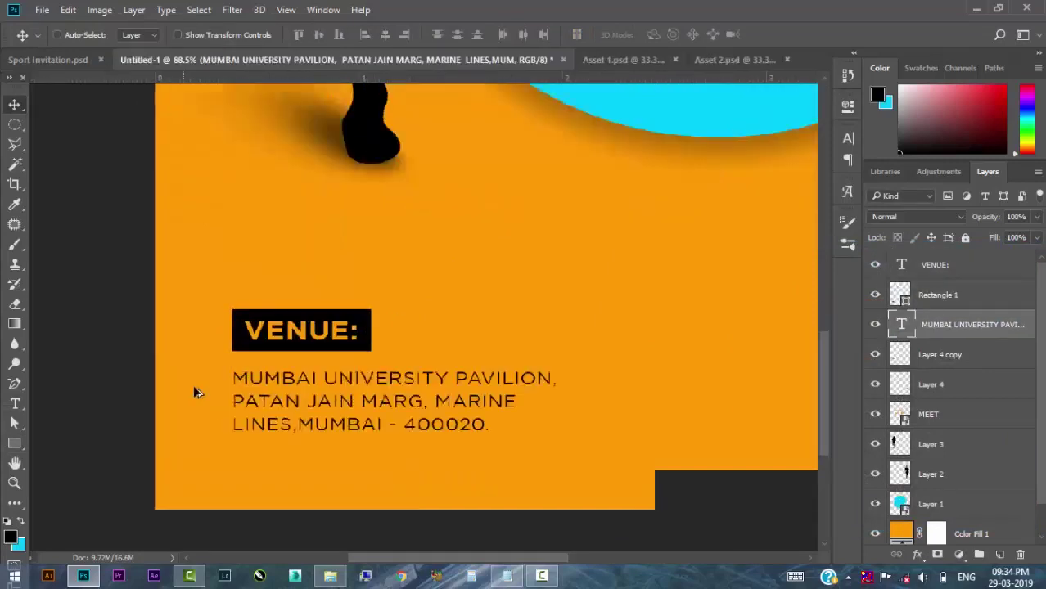
{"action": "scroll", "coordinate": [233, 375], "scroll_direction": "up", "scroll_amount": 1}
{"action": "scroll", "coordinate": [254, 381], "scroll_direction": "down", "scroll_amount": 1}
{"action": "scroll", "coordinate": [254, 380], "scroll_direction": "down", "scroll_amount": 2}
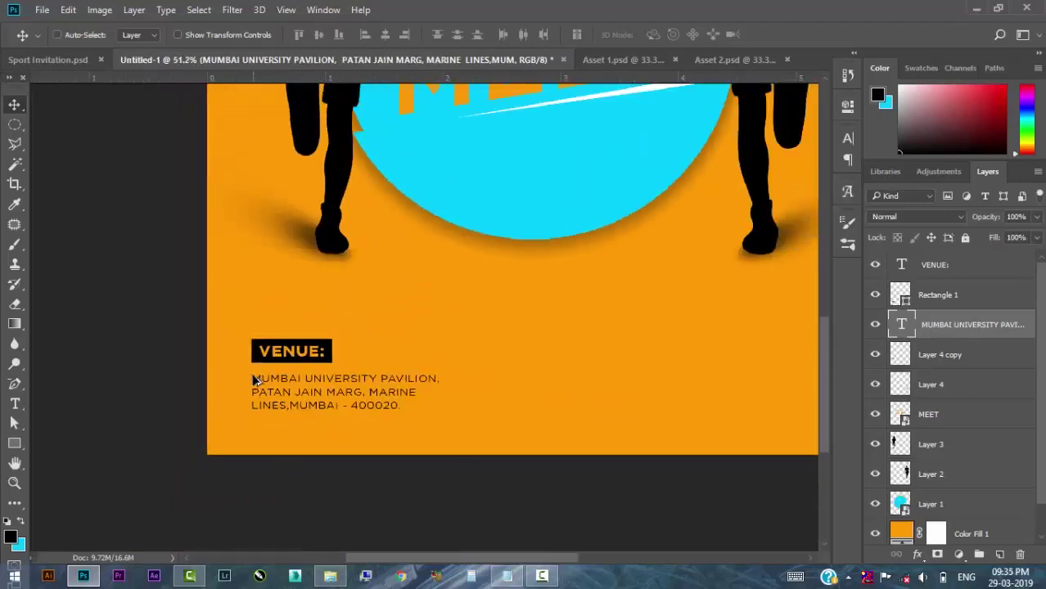
Alt-drag a copy of the VENUE heading and its box to the right.
{"action": "left_click", "coordinate": [329, 368], "text": "shift"}
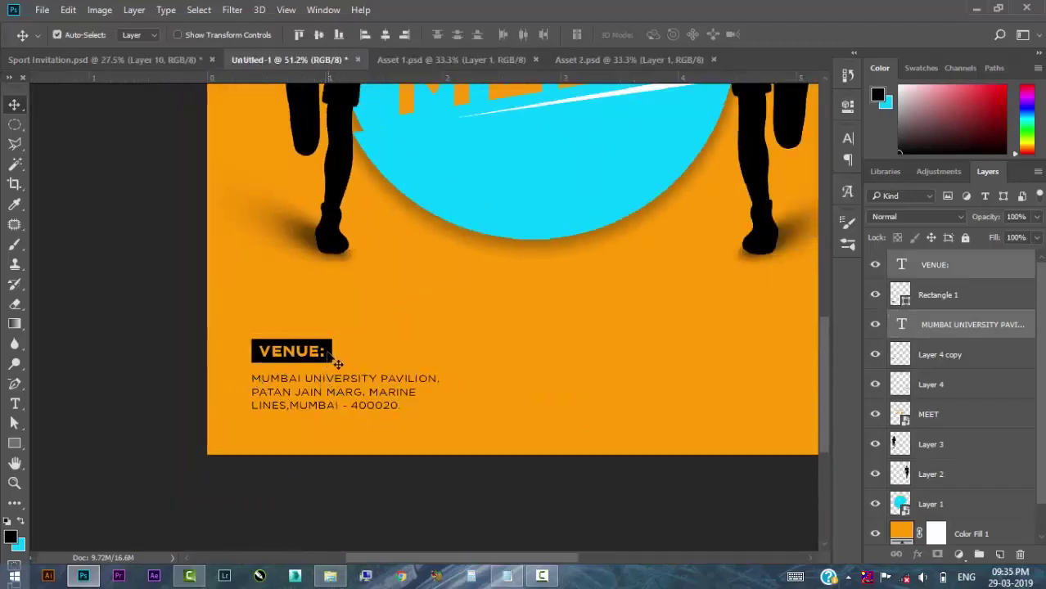
{"action": "mouse_move", "coordinate": [328, 368]}
{"action": "left_mouse_down"}
{"action": "mouse_move", "coordinate": [555, 374]}
{"action": "mouse_move", "coordinate": [684, 362]}
{"action": "left_mouse_up"}
{"action": "scroll", "coordinate": [403, 379], "scroll_direction": "down", "scroll_amount": 1}
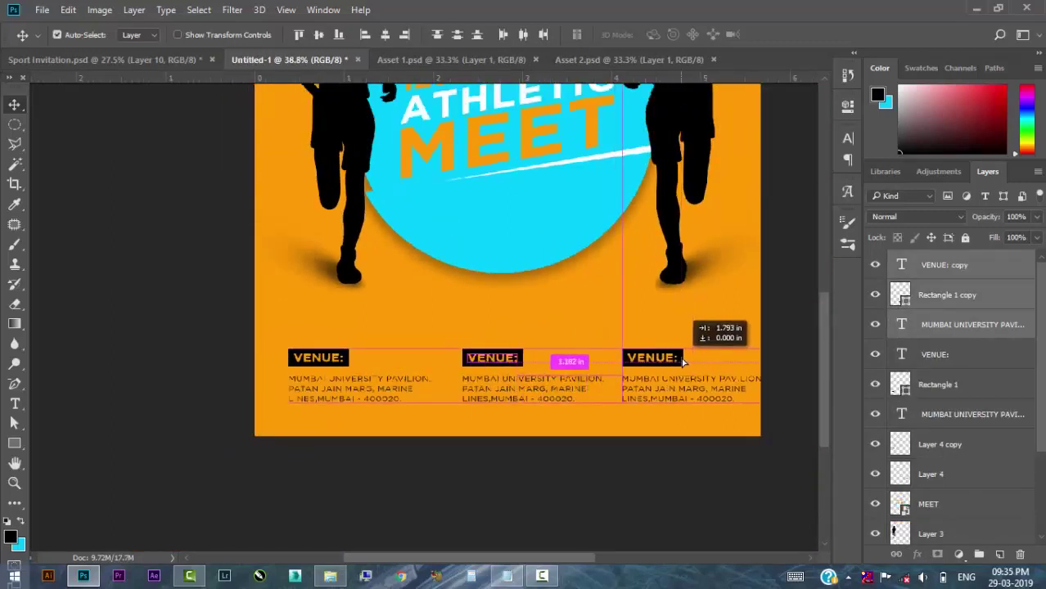
Replace the middle heading with DAY & DATE copied from the notes.
{"action": "left_click", "coordinate": [513, 387]}
{"action": "left_click", "coordinate": [506, 575]}
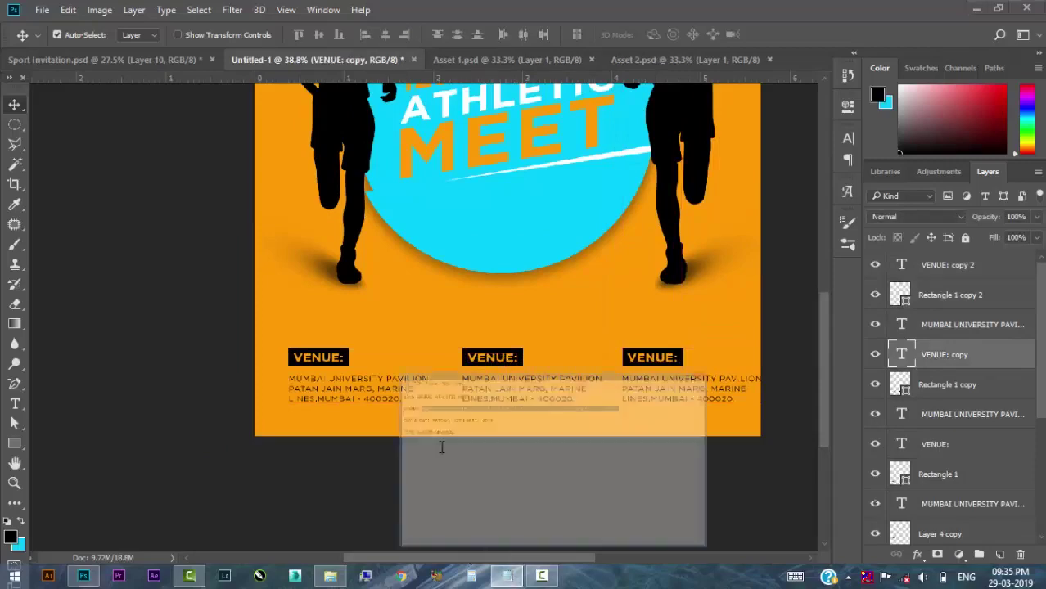
{"action": "left_click_drag", "start_coordinate": [273, 226], "coordinate": [340, 229]}
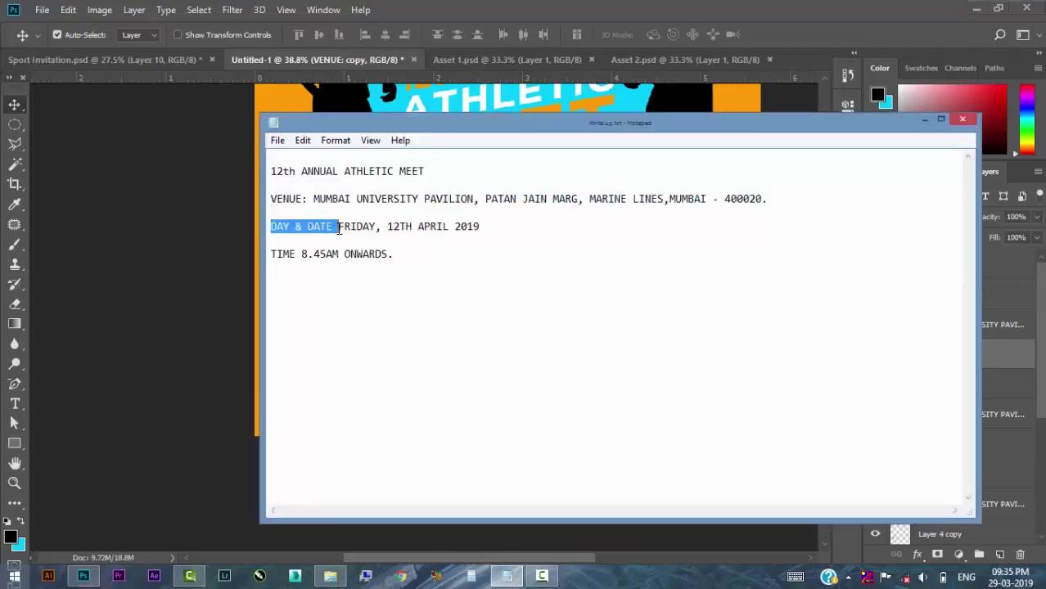
{"action": "left_click", "coordinate": [924, 120]}
{"action": "double_click", "coordinate": [902, 357]}
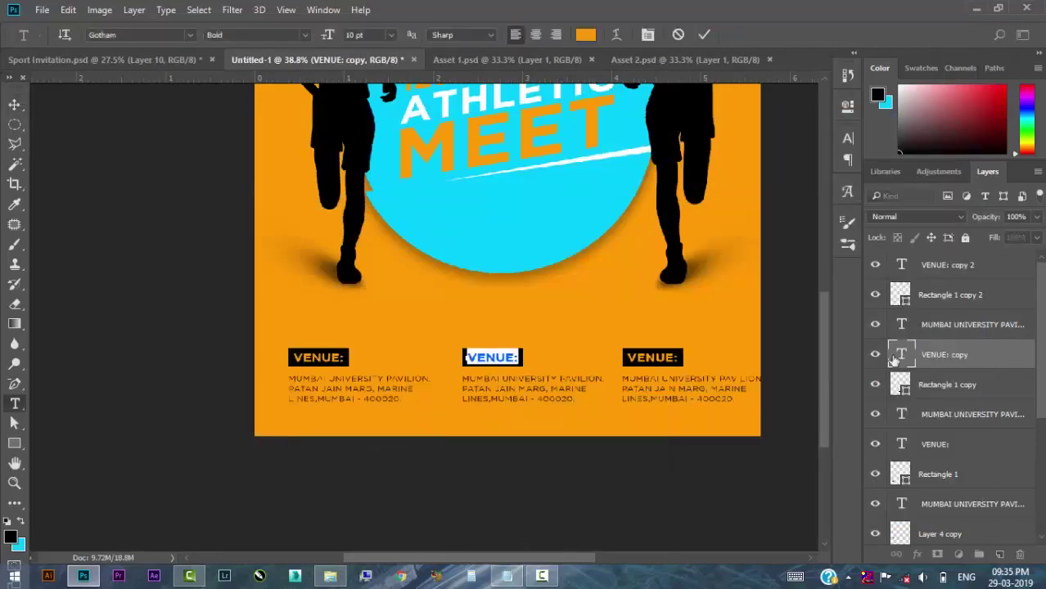
{"action": "key", "text": "ctrl+v"}
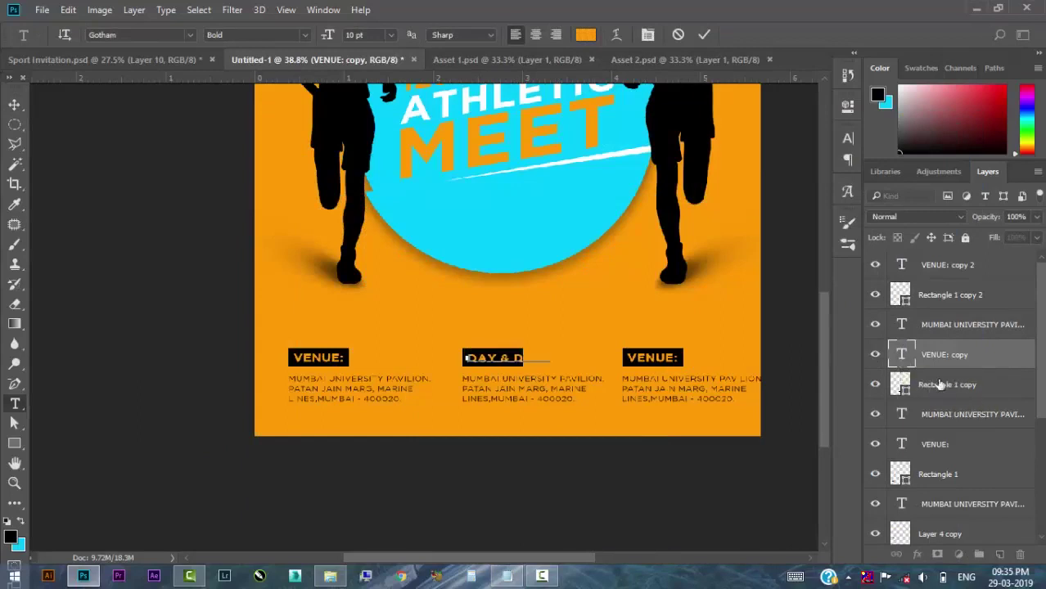
{"action": "left_click", "coordinate": [900, 385]}
{"action": "key", "text": "v"}
Widen the middle black box with Free Transform to fit DAY & DATE.
{"action": "key", "text": "ctrl+t"}
{"action": "left_click_drag", "start_coordinate": [525, 358], "coordinate": [562, 358]}
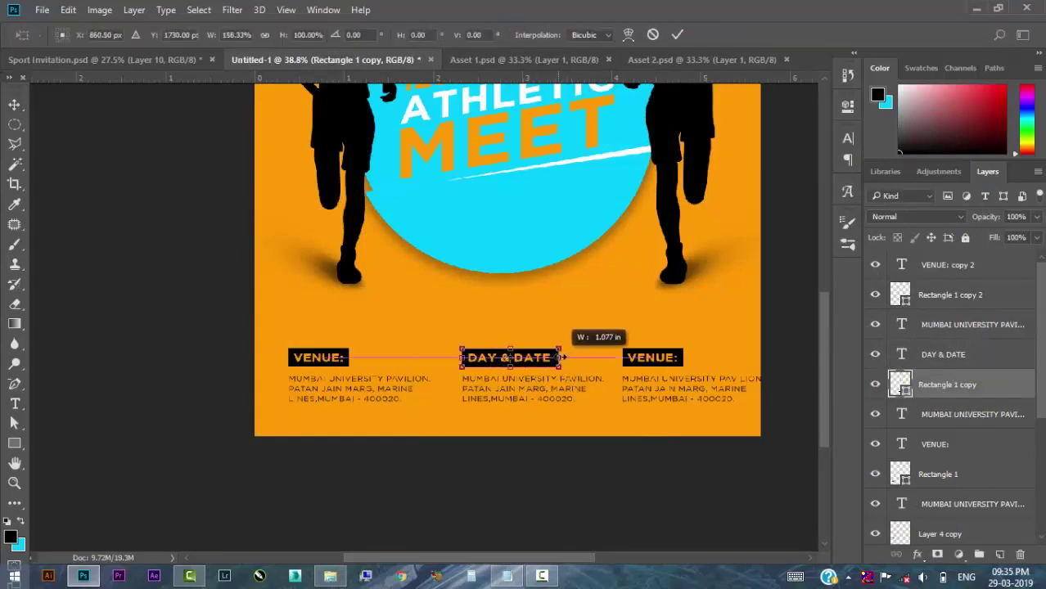
{"action": "key", "text": "Return"}
{"action": "scroll", "coordinate": [524, 358], "scroll_direction": "up", "scroll_amount": 2}
{"action": "left_click", "coordinate": [99, 10]}
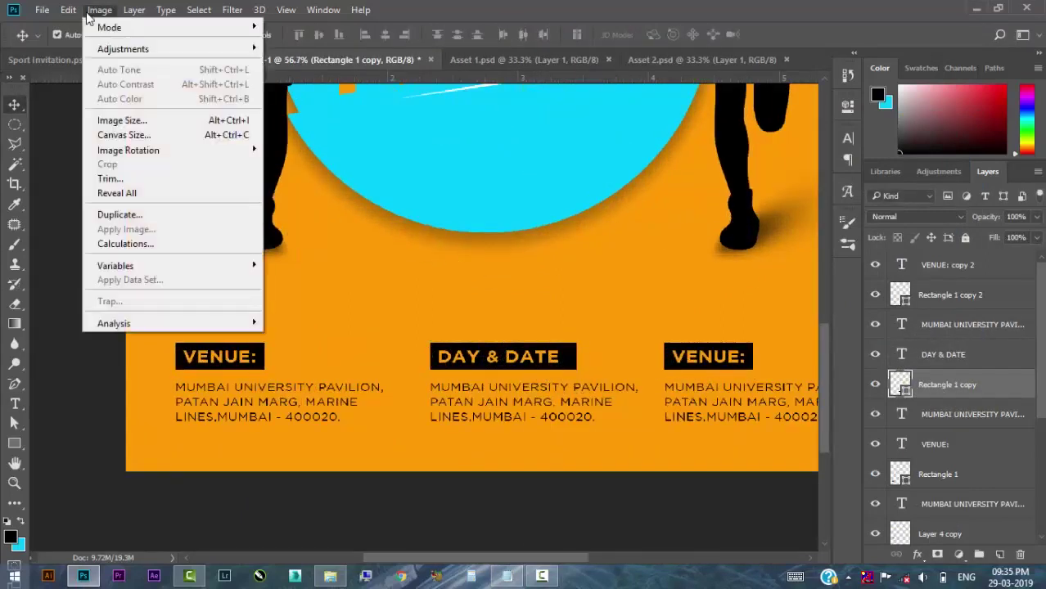
{"action": "left_click", "coordinate": [160, 319]}
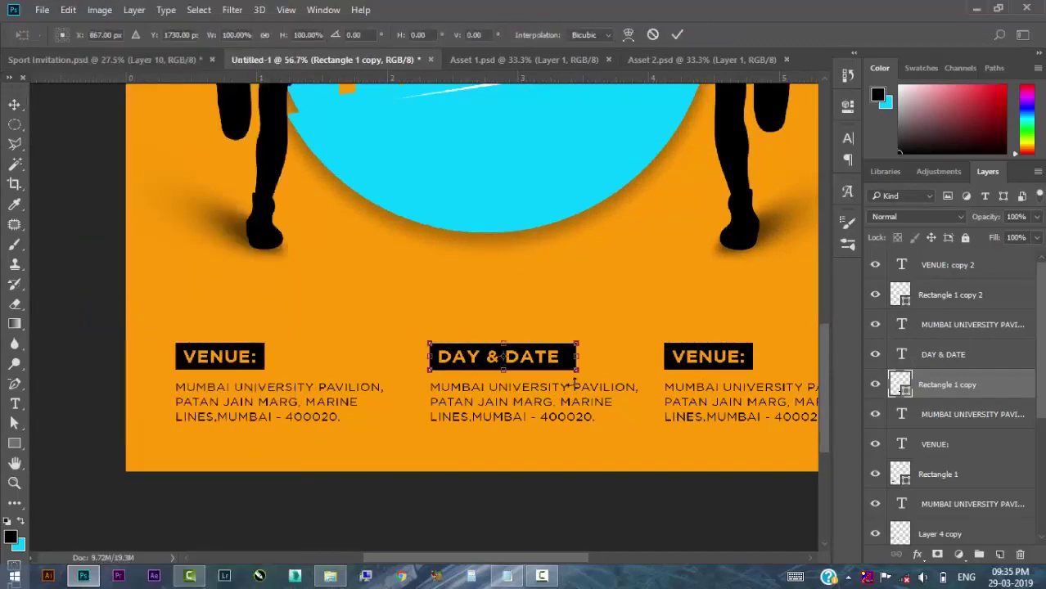
{"action": "key", "text": "Return"}
Replace the middle address text with FRIDAY, 12TH APRIL 2019 from the notes.
{"action": "left_click", "coordinate": [508, 576]}
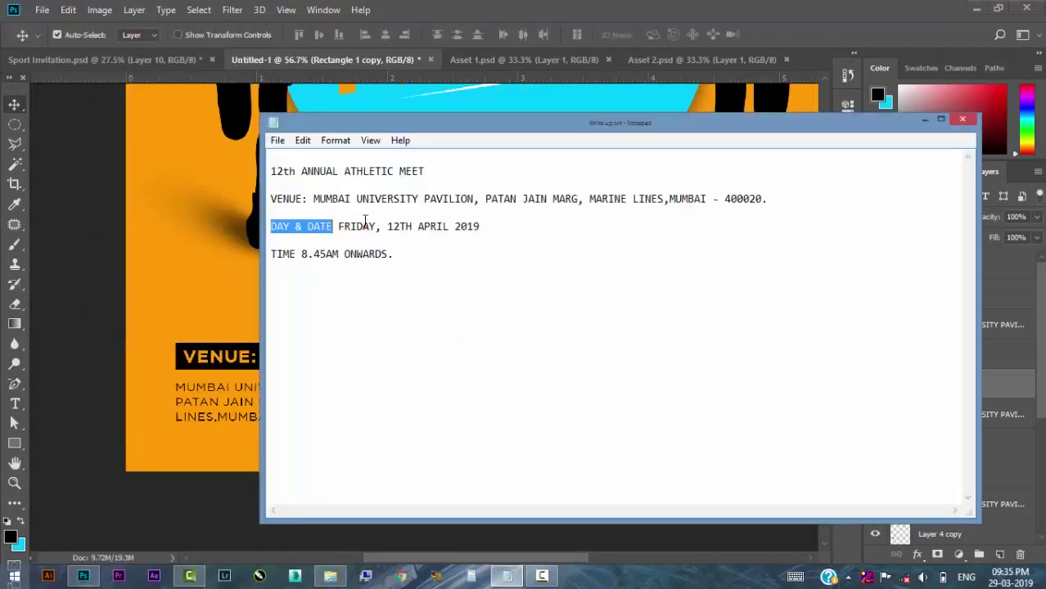
{"action": "left_click_drag", "start_coordinate": [337, 226], "coordinate": [519, 230]}
{"action": "left_click", "coordinate": [925, 121]}
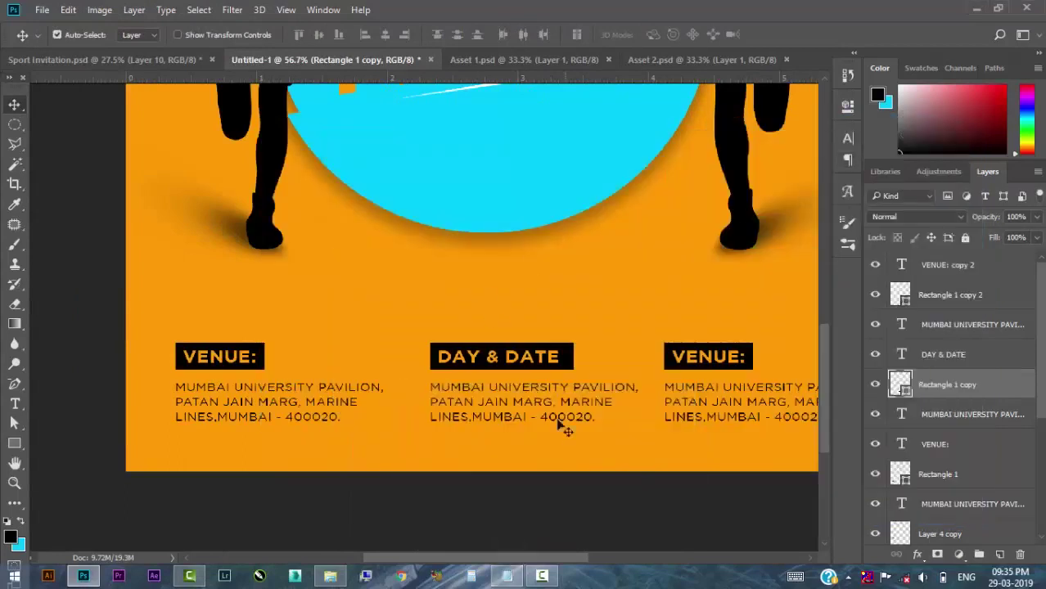
{"action": "left_click", "coordinate": [540, 397]}
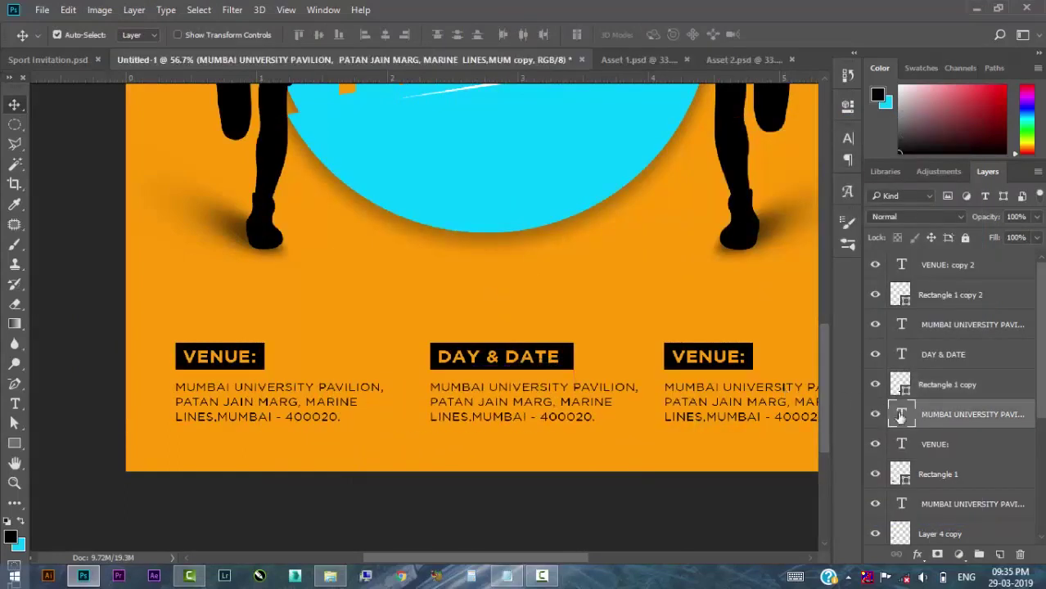
{"action": "key", "text": "t"}
{"action": "left_click", "coordinate": [514, 386]}
{"action": "key", "text": "ctrl+a"}
{"action": "key", "text": "ctrl+v"}
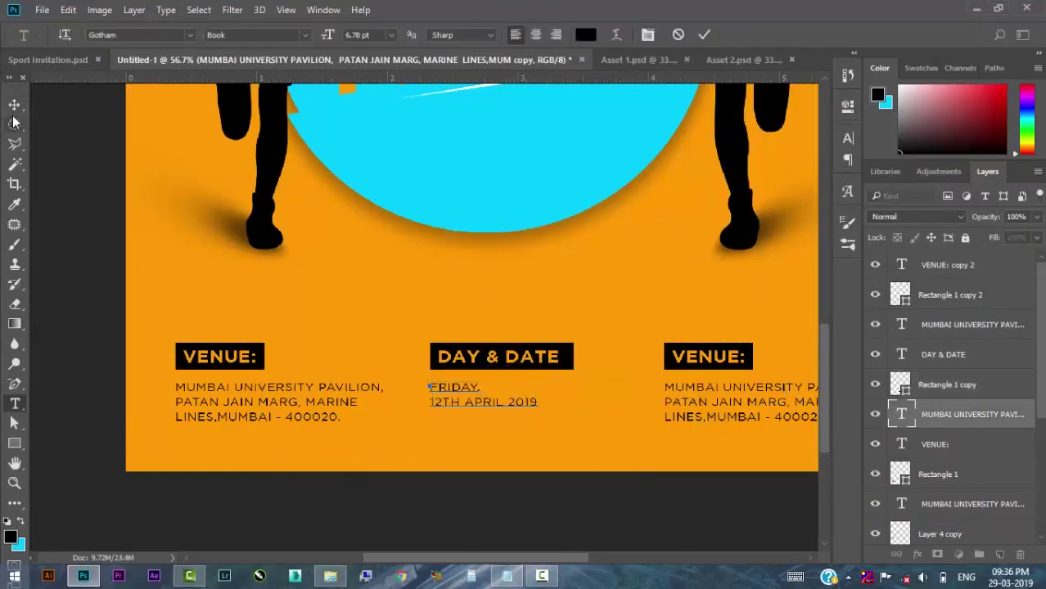
{"action": "key", "text": "ctrl+Return"}
{"action": "scroll", "coordinate": [600, 379], "scroll_direction": "right", "scroll_amount": 3}
Change the right heading to TIME and narrow its black box to fit.
{"action": "left_click", "coordinate": [606, 365], "text": "ctrl"}
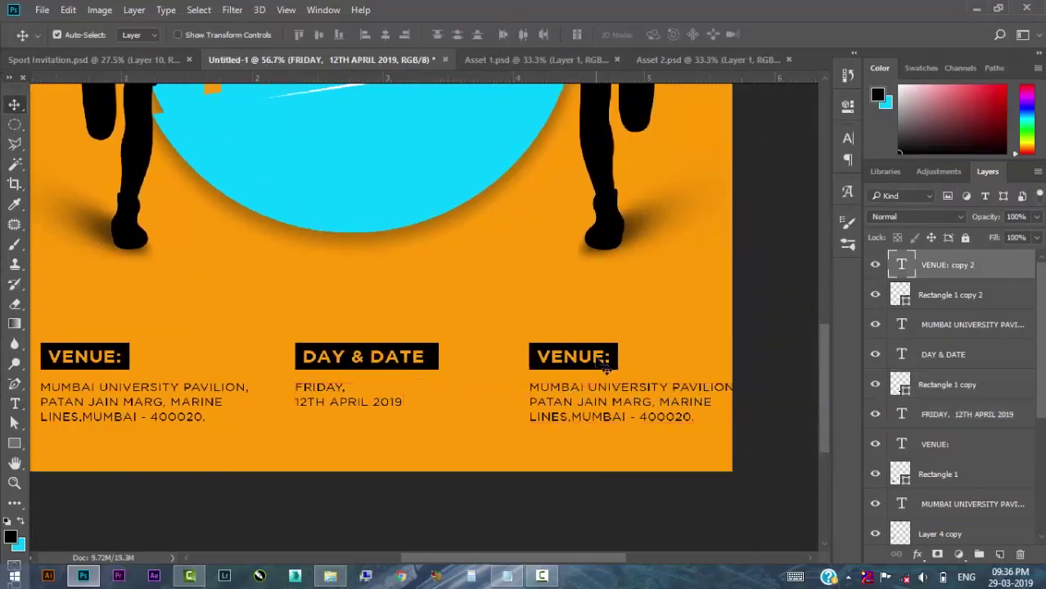
{"action": "double_click", "coordinate": [902, 265]}
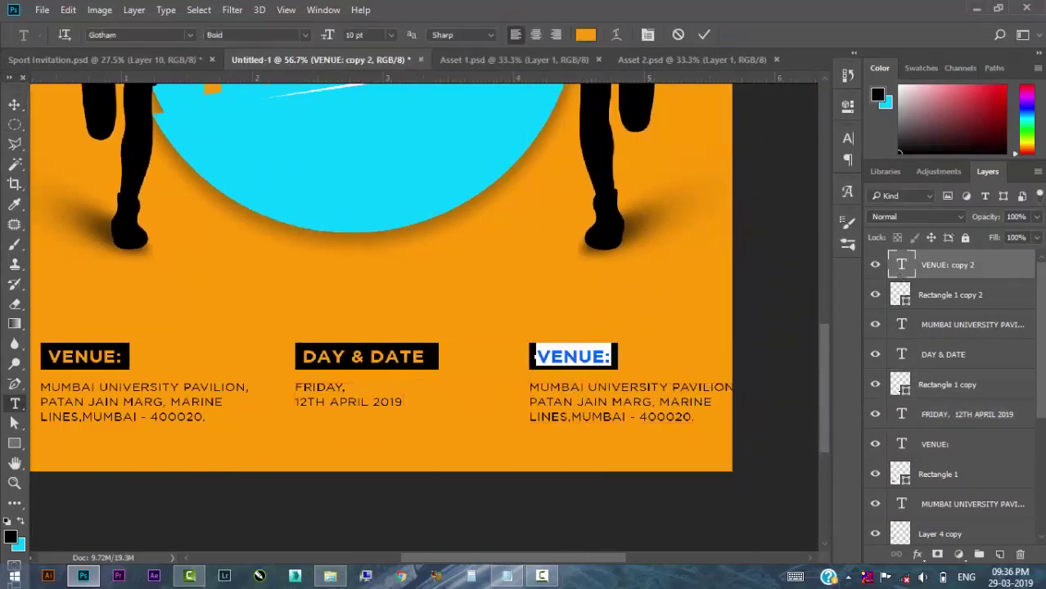
{"action": "left_click", "coordinate": [507, 577]}
{"action": "left_click_drag", "start_coordinate": [271, 254], "coordinate": [295, 254]}
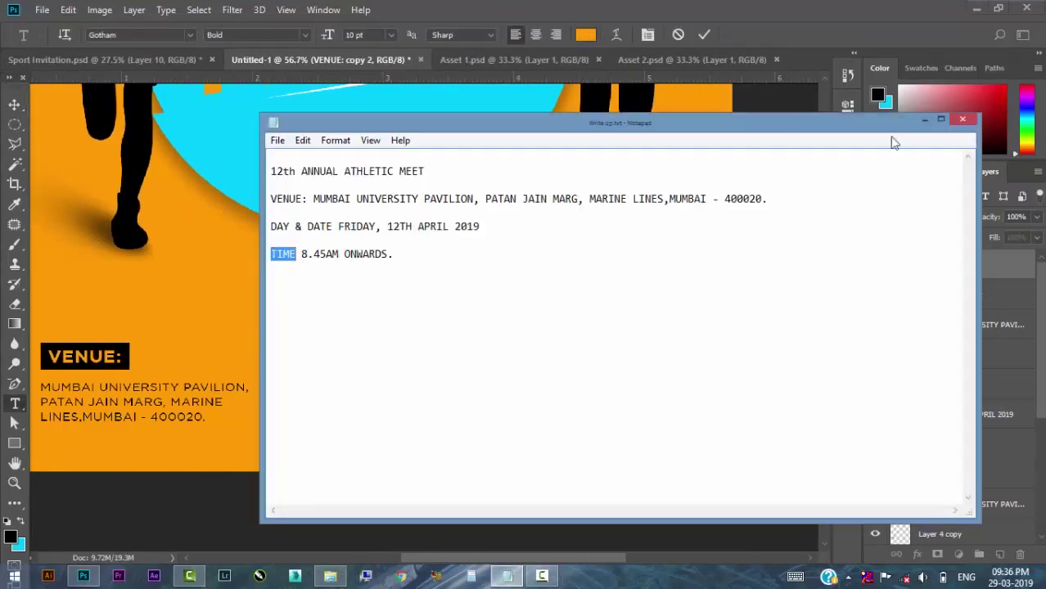
{"action": "left_click", "coordinate": [924, 119]}
{"action": "key", "text": "ctrl+v"}
{"action": "left_click", "coordinate": [946, 301]}
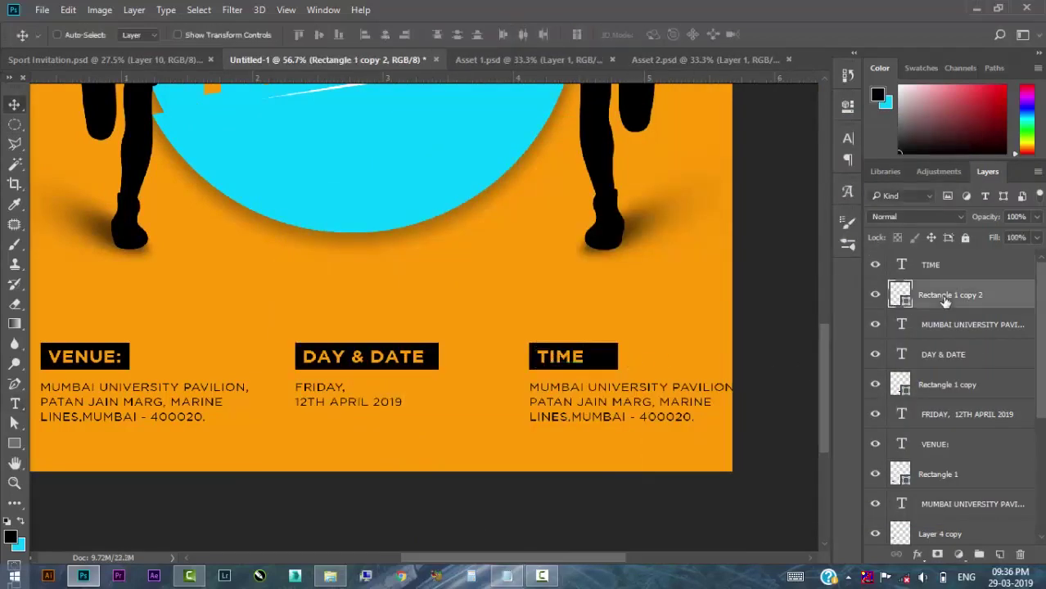
{"action": "key", "text": "ctrl+t"}
{"action": "left_click_drag", "start_coordinate": [618, 357], "coordinate": [598, 359]}
{"action": "key", "text": "Return"}
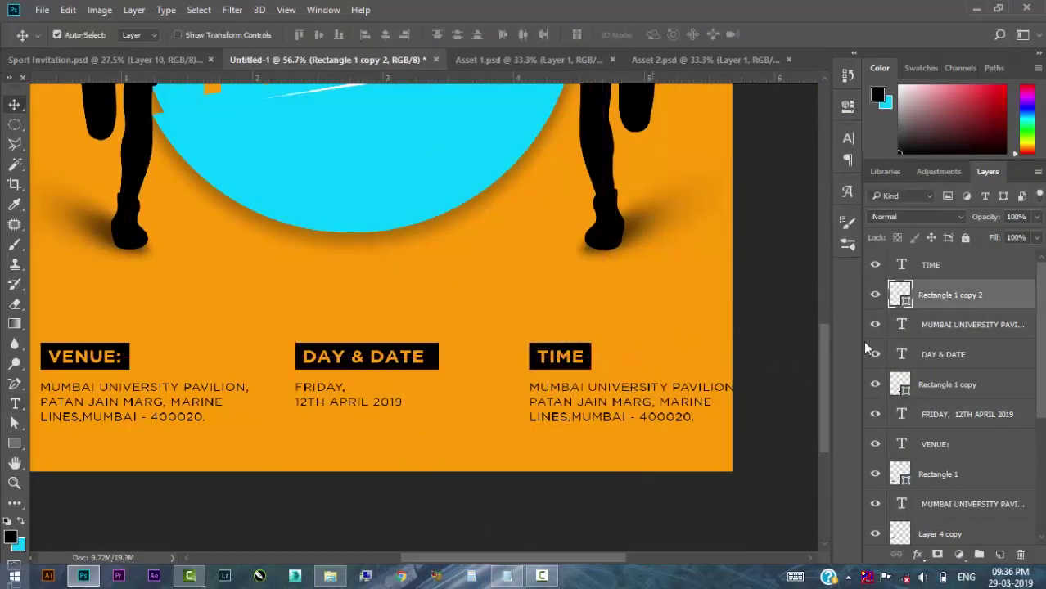
Replace the right address text with 8.45AM ONWARDS. from the notes.
{"action": "double_click", "coordinate": [901, 324]}
{"action": "left_click", "coordinate": [507, 575]}
{"action": "left_click_drag", "start_coordinate": [278, 270], "coordinate": [302, 254]}
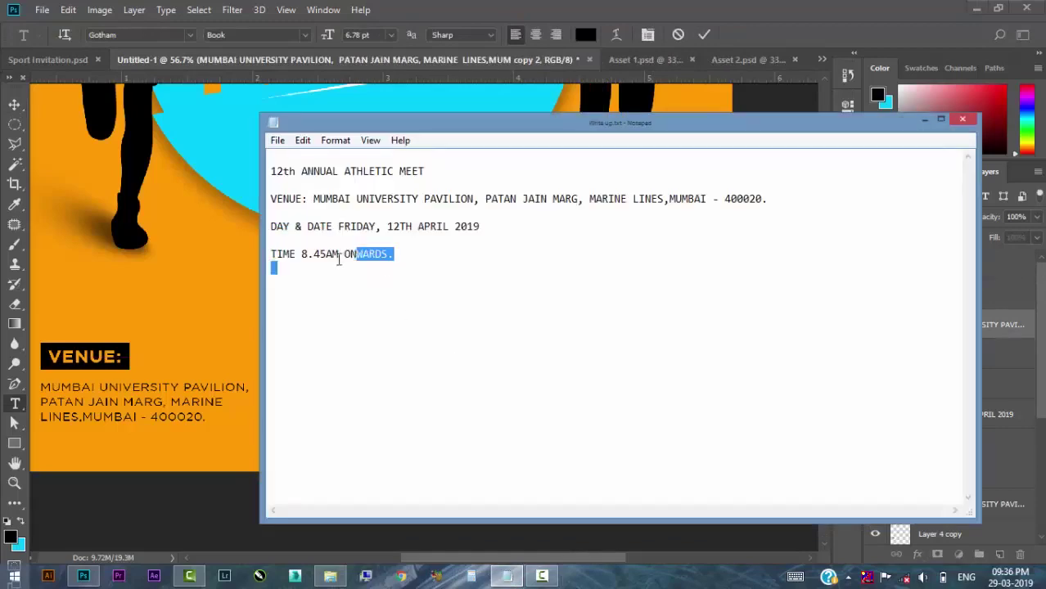
{"action": "left_click", "coordinate": [925, 120]}
{"action": "key", "text": "ctrl+v"}
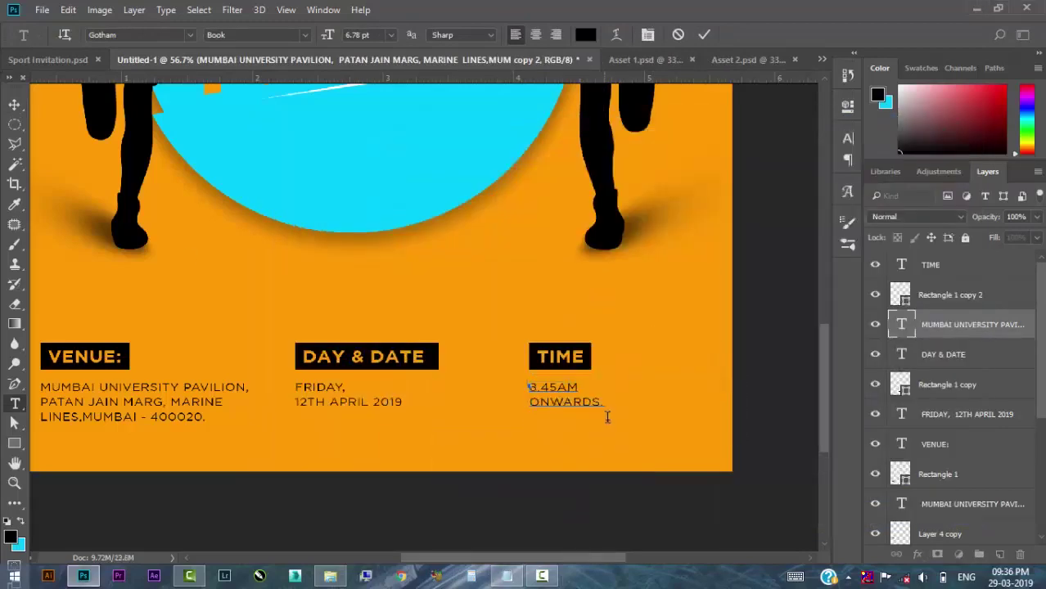
{"action": "left_click", "coordinate": [14, 104]}
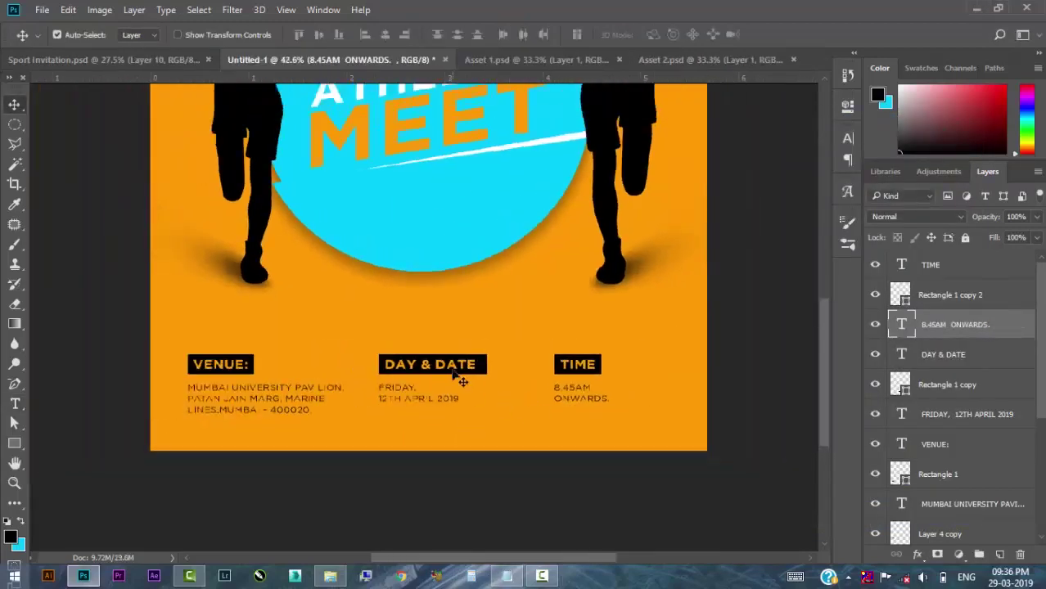
Nudge the DAY & DATE heading, box and date text slightly right.
{"action": "left_click", "coordinate": [466, 364], "text": "ctrl"}
{"action": "left_click", "coordinate": [488, 371], "text": "shift"}
{"action": "left_click", "coordinate": [384, 402], "text": "shift"}
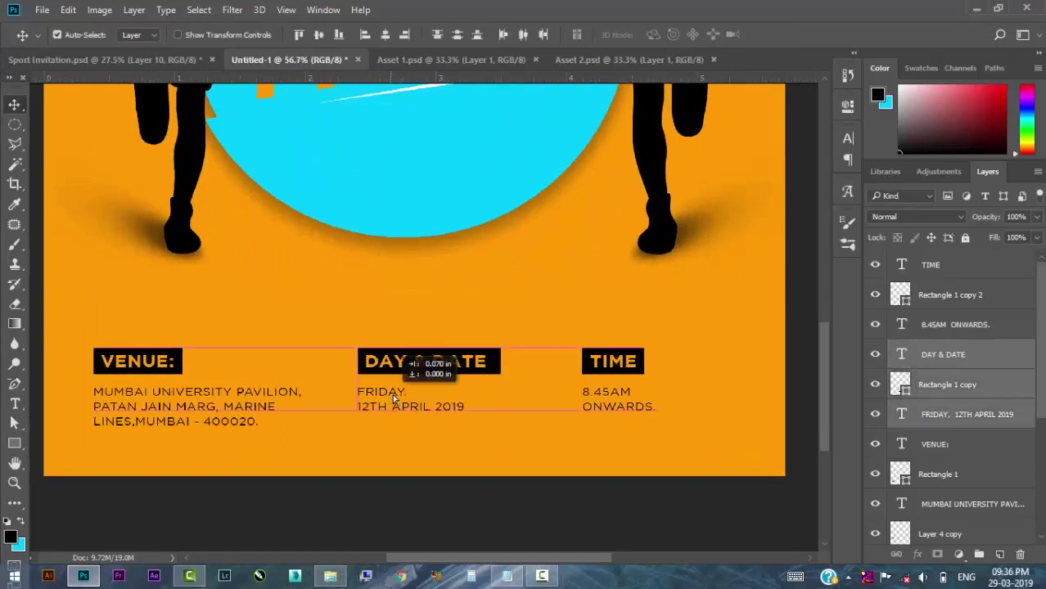
{"action": "left_click_drag", "start_coordinate": [409, 365], "coordinate": [418, 364]}
Move the TIME heading, box and time text near the poster's right edge.
{"action": "left_click", "coordinate": [606, 368]}
{"action": "left_click", "coordinate": [607, 395], "text": "shift"}
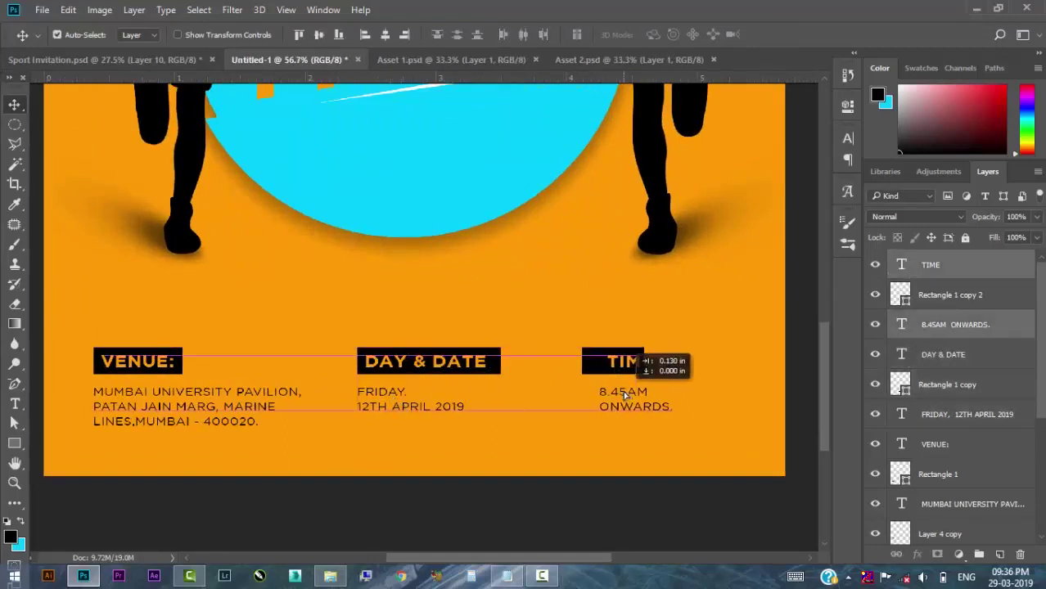
{"action": "left_click", "coordinate": [600, 365], "text": "shift"}
{"action": "left_click_drag", "start_coordinate": [600, 394], "coordinate": [658, 397]}
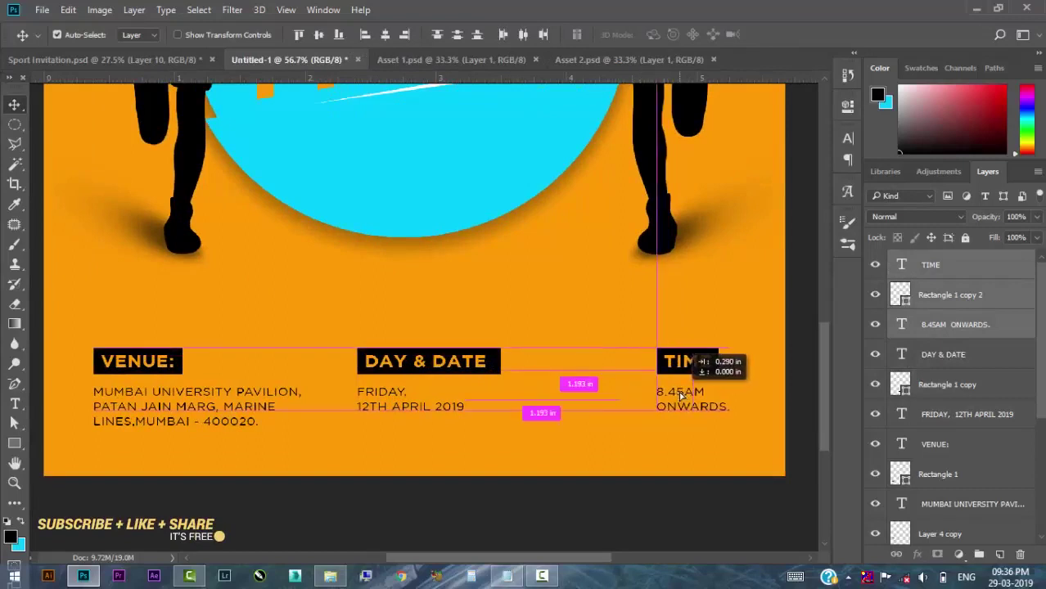
{"action": "left_click_drag", "start_coordinate": [657, 397], "coordinate": [696, 379]}
{"action": "scroll", "coordinate": [596, 401], "scroll_direction": "down", "scroll_amount": 2}
Shift the DAY & DATE column right for even spacing, then deselect.
{"action": "left_click", "coordinate": [532, 381]}
{"action": "left_click", "coordinate": [491, 377], "text": "shift"}
{"action": "left_click", "coordinate": [475, 396], "text": "shift"}
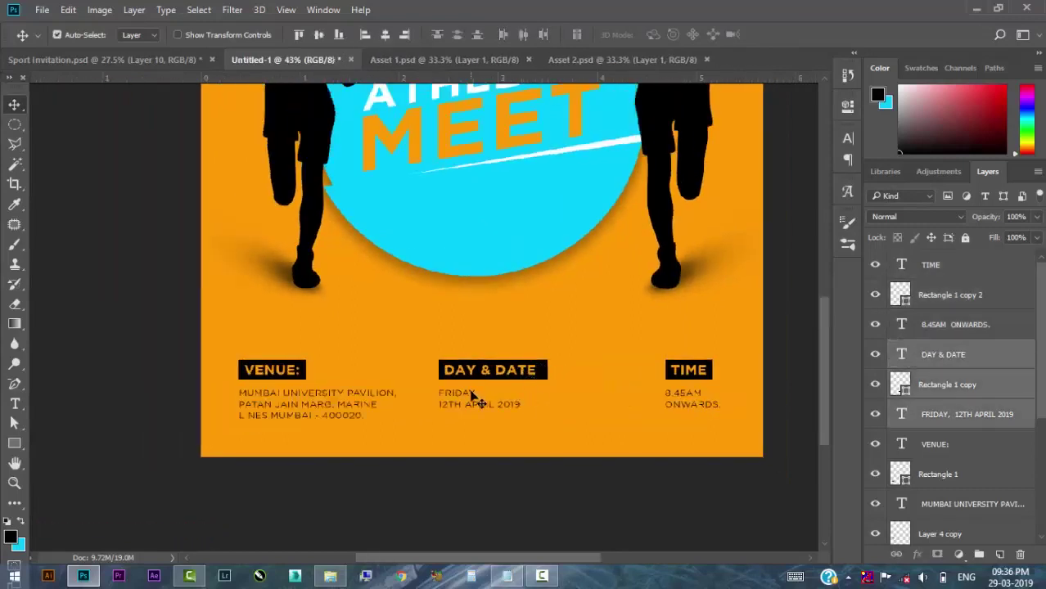
{"action": "left_click_drag", "start_coordinate": [472, 396], "coordinate": [497, 393]}
{"action": "left_click", "coordinate": [393, 413]}
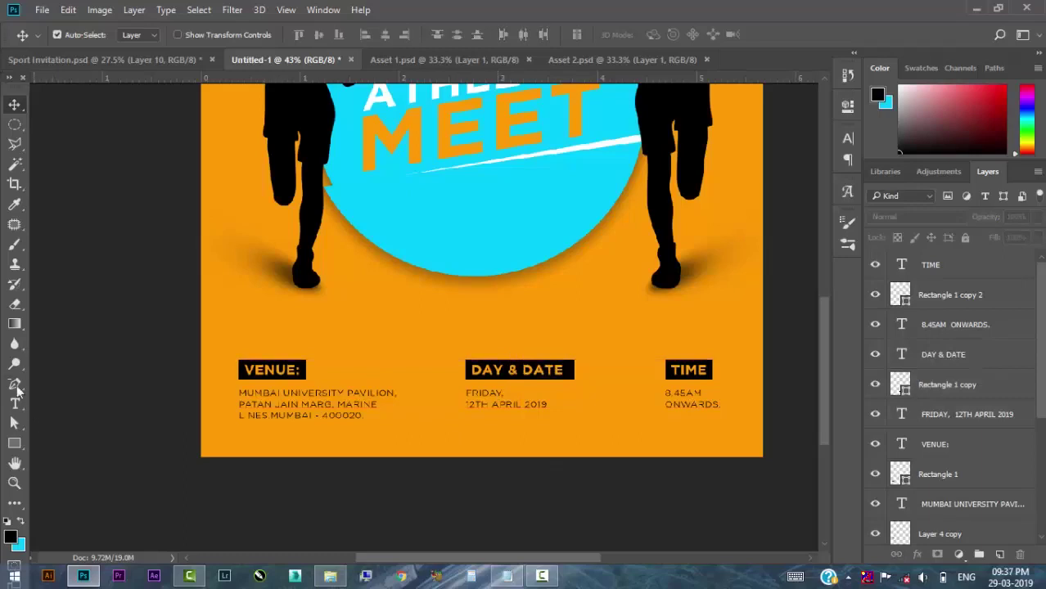
Draw a vertical divider line between the venue and date columns with the Line tool.
{"action": "right_click", "coordinate": [14, 442]}
{"action": "left_click", "coordinate": [118, 497]}
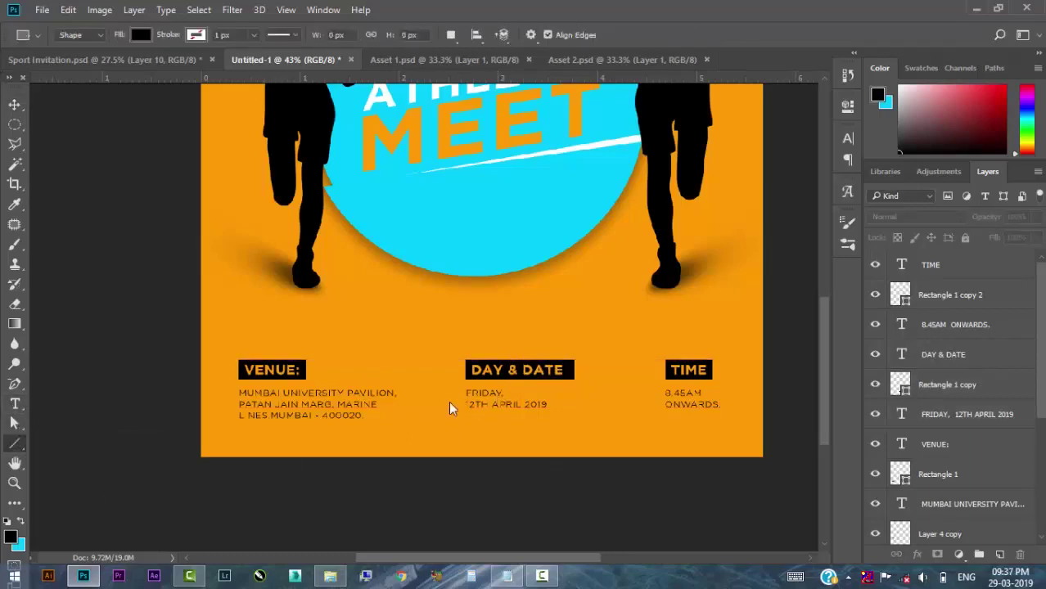
{"action": "scroll", "coordinate": [449, 408], "scroll_direction": "up", "scroll_amount": 3}
{"action": "left_click_drag", "start_coordinate": [426, 342], "coordinate": [426, 413]}
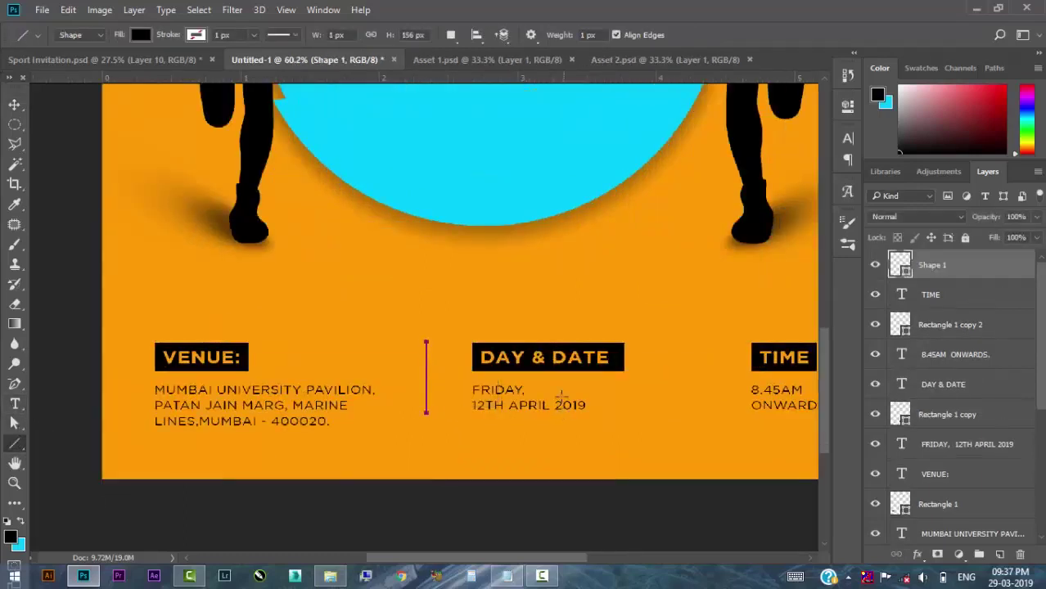
{"action": "key", "text": "v"}
{"action": "scroll", "coordinate": [360, 344], "scroll_direction": "up", "scroll_amount": 3}
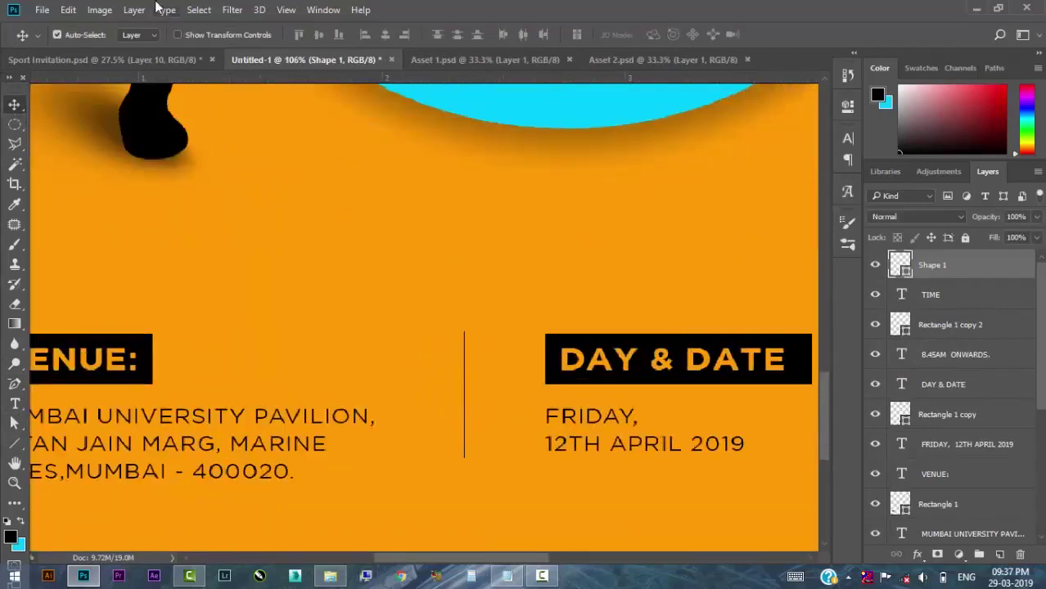
Give the divider line a solid black stroke and a 2 px width.
{"action": "left_click", "coordinate": [13, 443]}
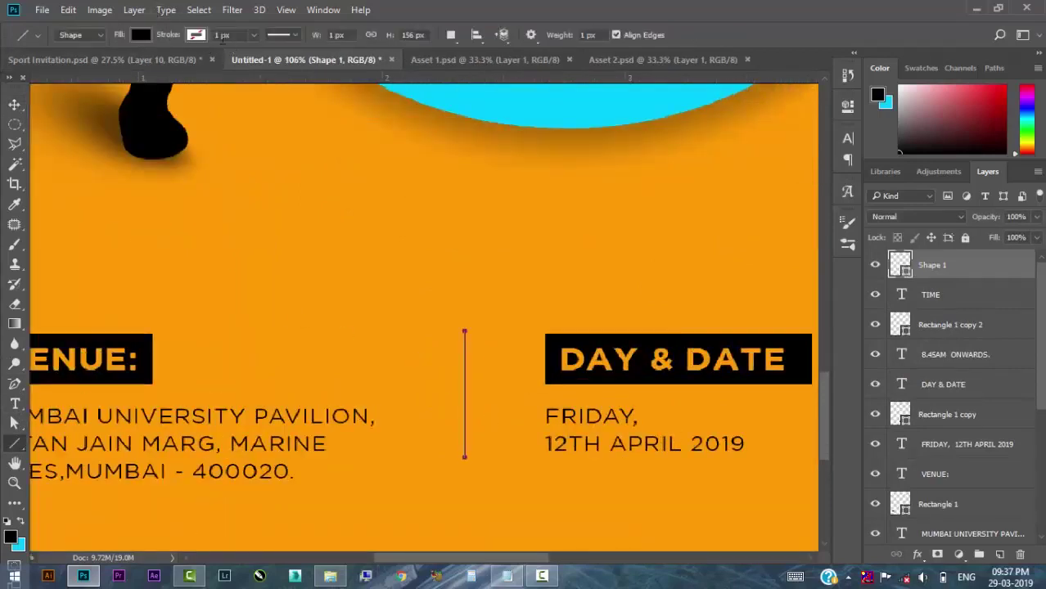
{"action": "left_click", "coordinate": [196, 34]}
{"action": "left_click", "coordinate": [144, 115]}
{"action": "left_click", "coordinate": [253, 34]}
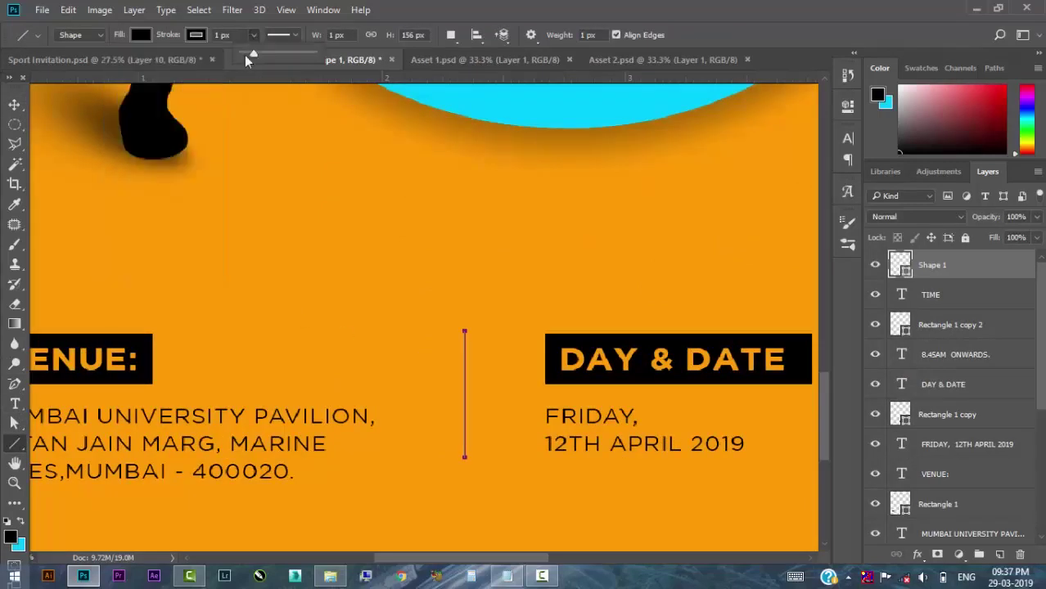
{"action": "mouse_move", "coordinate": [244, 55]}
{"action": "left_mouse_down"}
{"action": "mouse_move", "coordinate": [271, 53]}
{"action": "mouse_move", "coordinate": [259, 53]}
{"action": "left_mouse_up"}
{"action": "double_click", "coordinate": [905, 276]}
{"action": "left_click", "coordinate": [930, 281]}
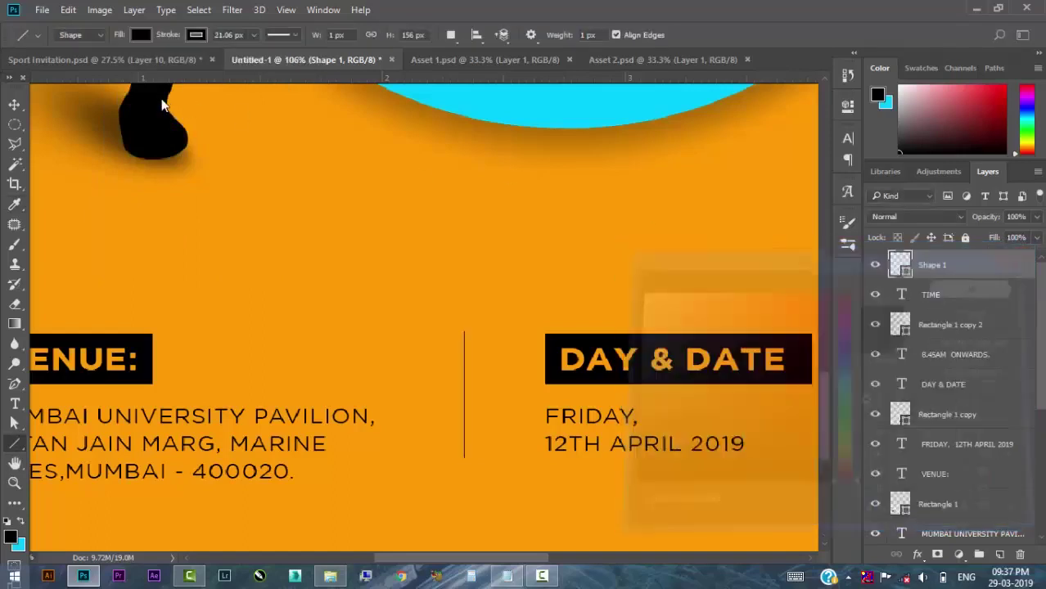
{"action": "double_click", "coordinate": [337, 34]}
{"action": "type", "text": "2"}
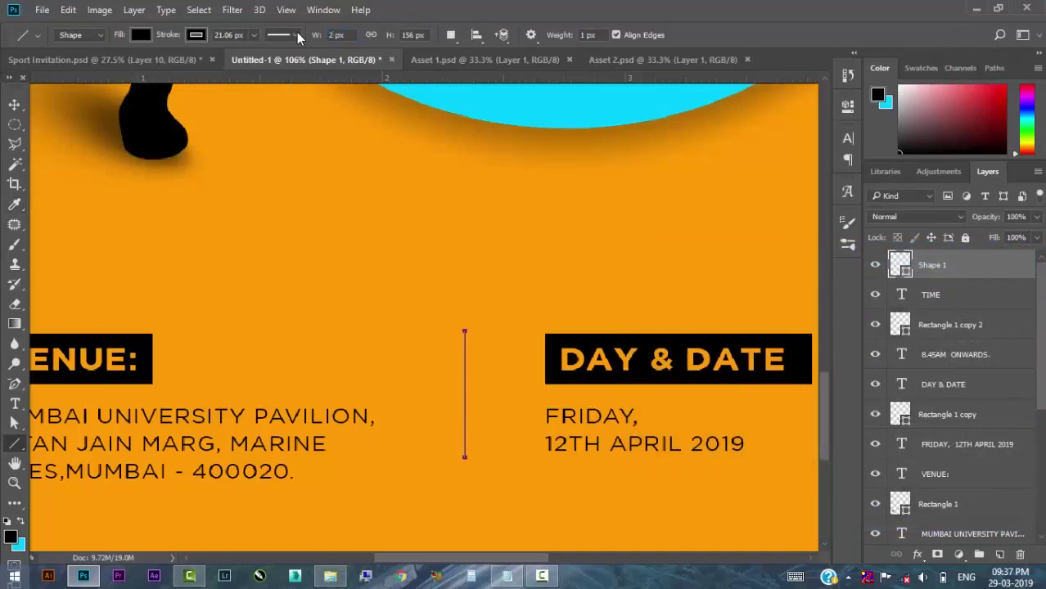
{"action": "key", "text": "Return"}
Inspect the divider line's colour in the colour picker without changing it.
{"action": "key", "text": "v"}
{"action": "scroll", "coordinate": [422, 231], "scroll_direction": "down", "scroll_amount": 3}
{"action": "scroll", "coordinate": [432, 257], "scroll_direction": "down", "scroll_amount": 2}
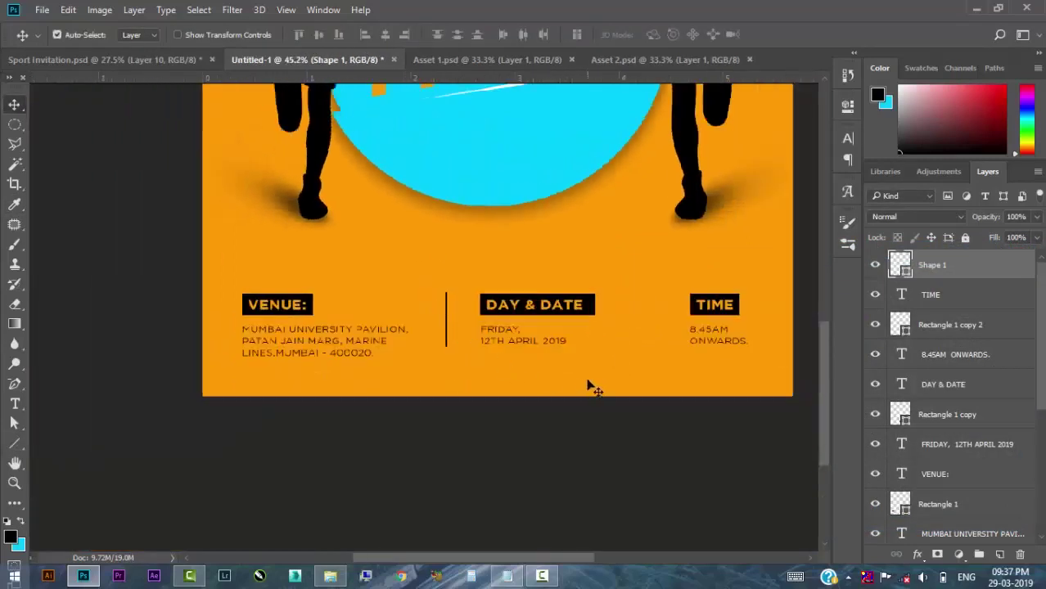
{"action": "double_click", "coordinate": [903, 270]}
{"action": "key", "text": "Escape"}
{"action": "double_click", "coordinate": [904, 268]}
{"action": "key", "text": "Escape"}
Settle the divider width at 1.5 px and duplicate the line with Ctrl+J.
{"action": "key", "text": "u"}
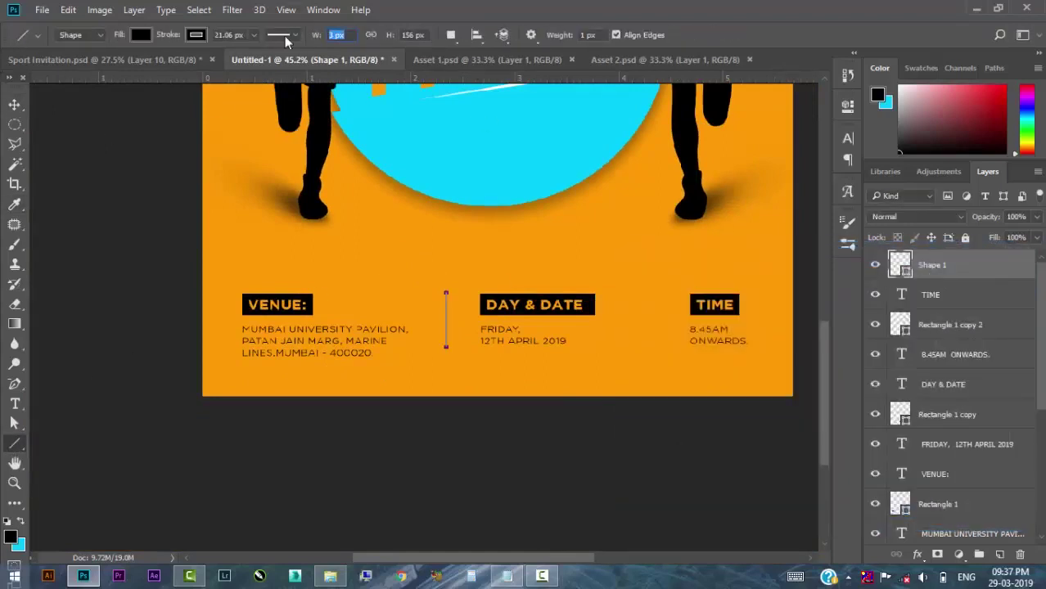
{"action": "type", "text": "2"}
{"action": "key", "text": "Return"}
{"action": "type", "text": "1"}
{"action": "key", "text": "Return"}
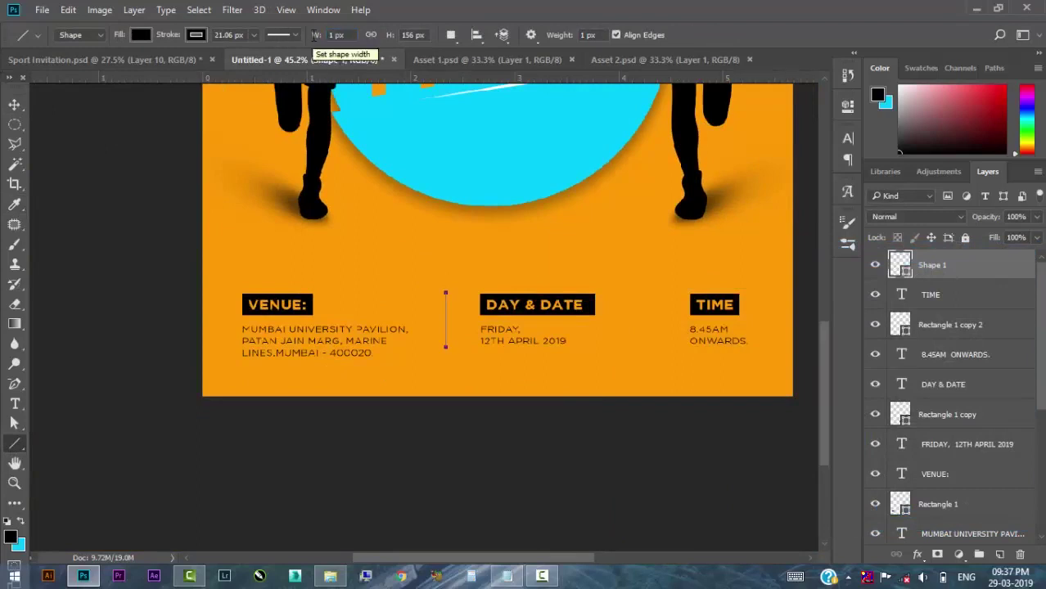
{"action": "type", "text": "1.5"}
{"action": "key", "text": "Return"}
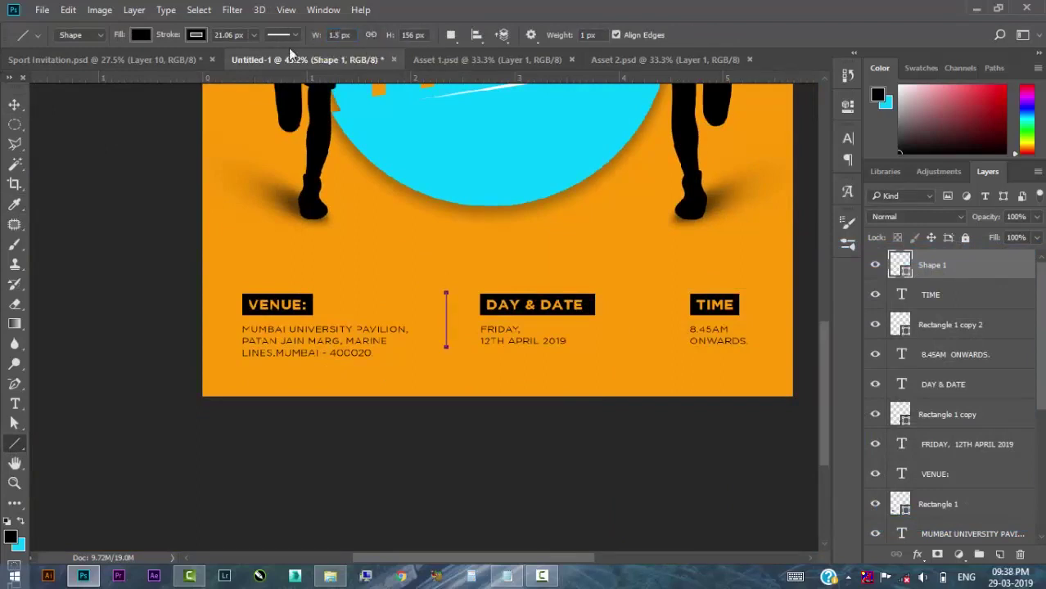
{"action": "left_click", "coordinate": [15, 104]}
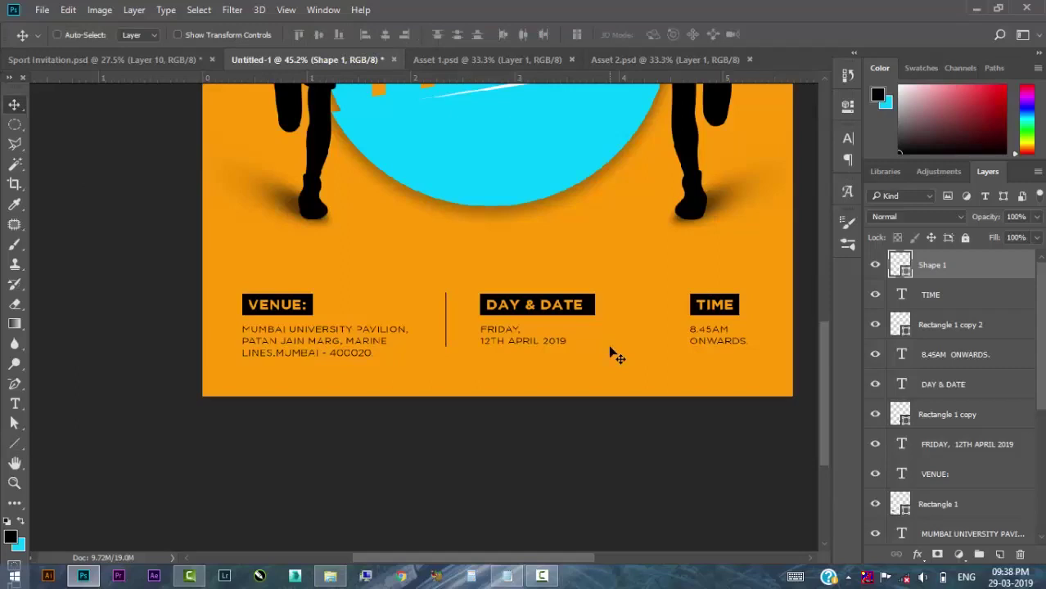
{"action": "key", "text": "ctrl+j"}
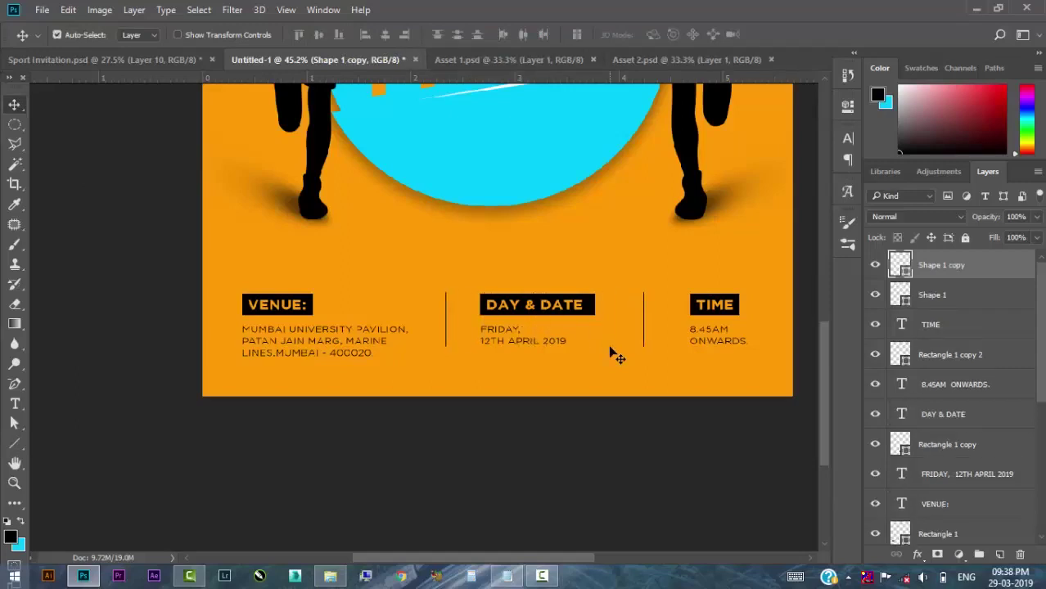
Set the word FRIDAY to Bold in the Character panel.
{"action": "scroll", "coordinate": [539, 350], "scroll_direction": "up", "scroll_amount": 1}
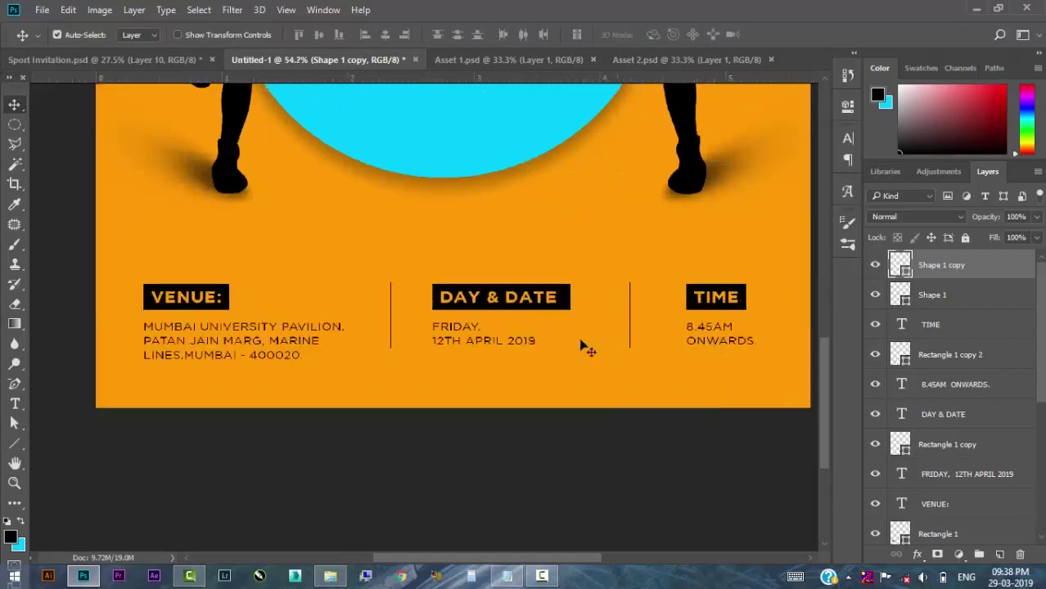
{"action": "left_click", "coordinate": [474, 334]}
{"action": "key", "text": "t"}
{"action": "left_click_drag", "start_coordinate": [433, 325], "coordinate": [466, 326]}
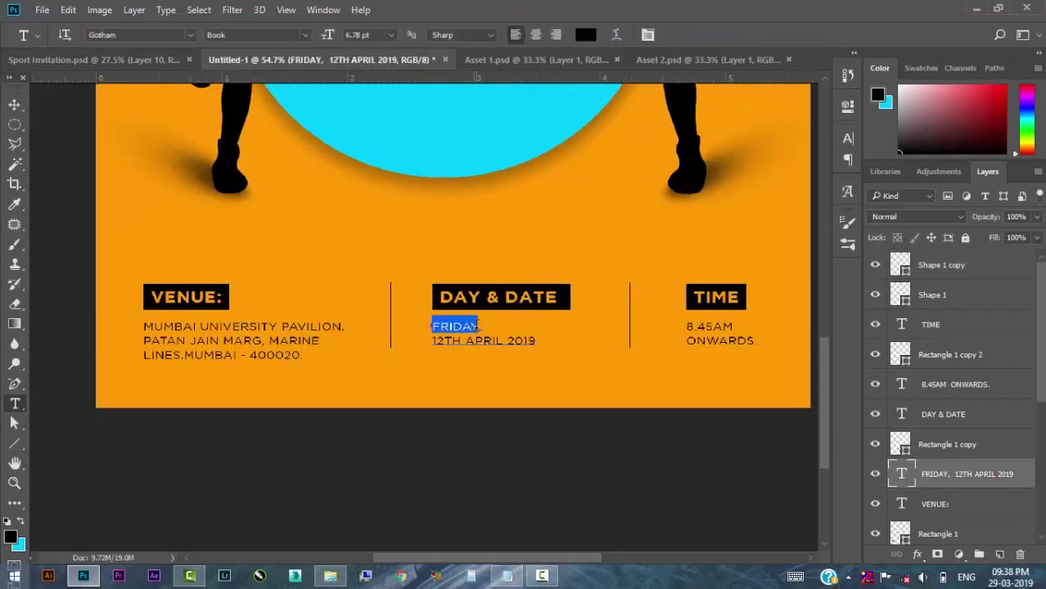
{"action": "left_click", "coordinate": [847, 139]}
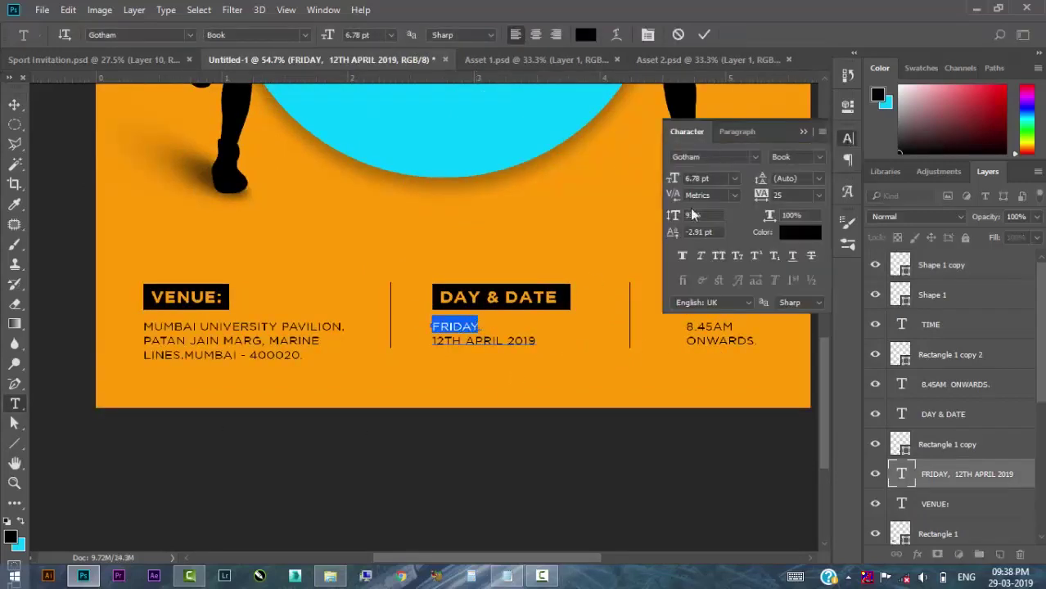
{"action": "scroll", "coordinate": [786, 156], "scroll_direction": "down", "scroll_amount": 1}
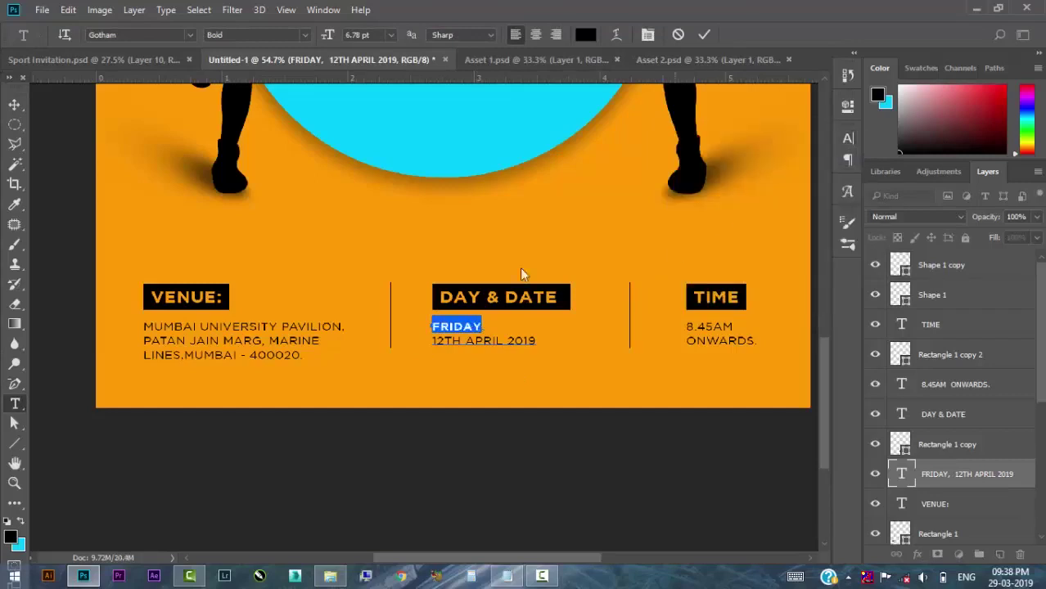
{"action": "left_click", "coordinate": [15, 105]}
Set 8.45AM in the time text to the Bold font style.
{"action": "left_click", "coordinate": [15, 404]}
{"action": "double_click", "coordinate": [709, 327]}
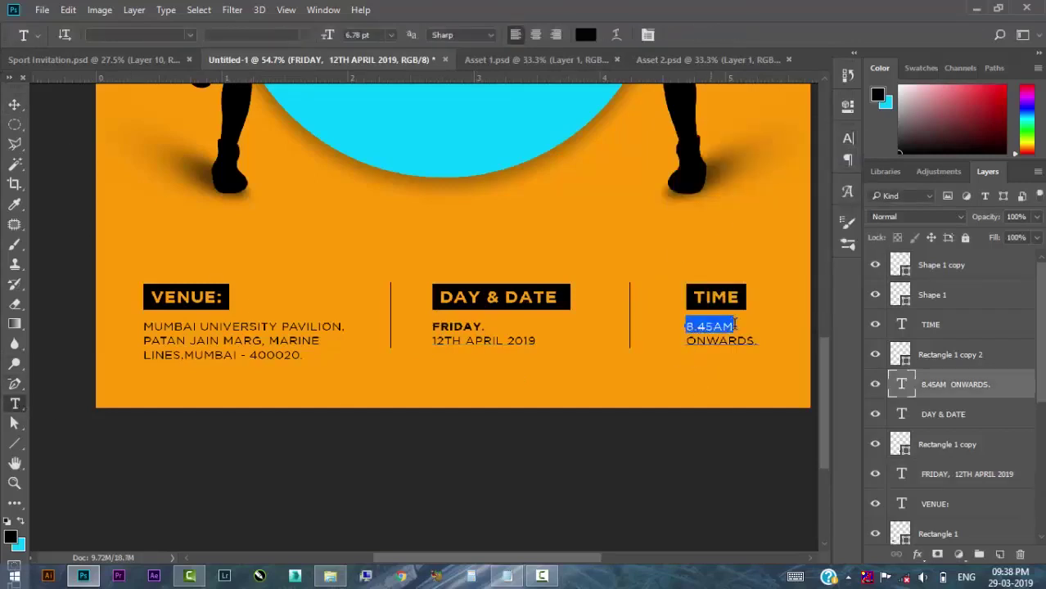
{"action": "left_click", "coordinate": [848, 139]}
{"action": "left_click", "coordinate": [821, 157]}
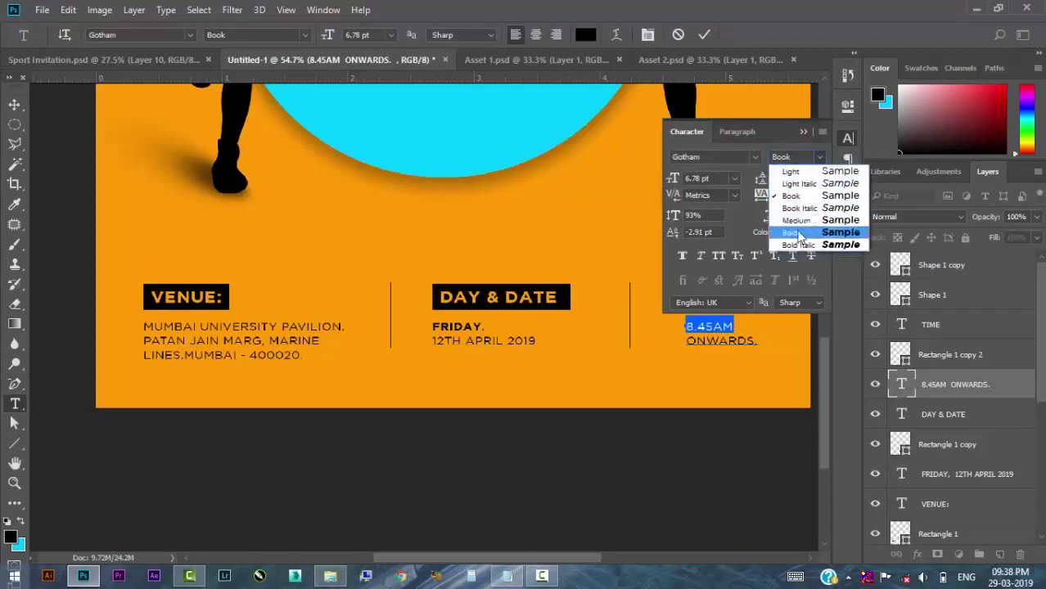
{"action": "left_click", "coordinate": [793, 239]}
{"action": "left_click", "coordinate": [847, 139]}
{"action": "left_click", "coordinate": [15, 105]}
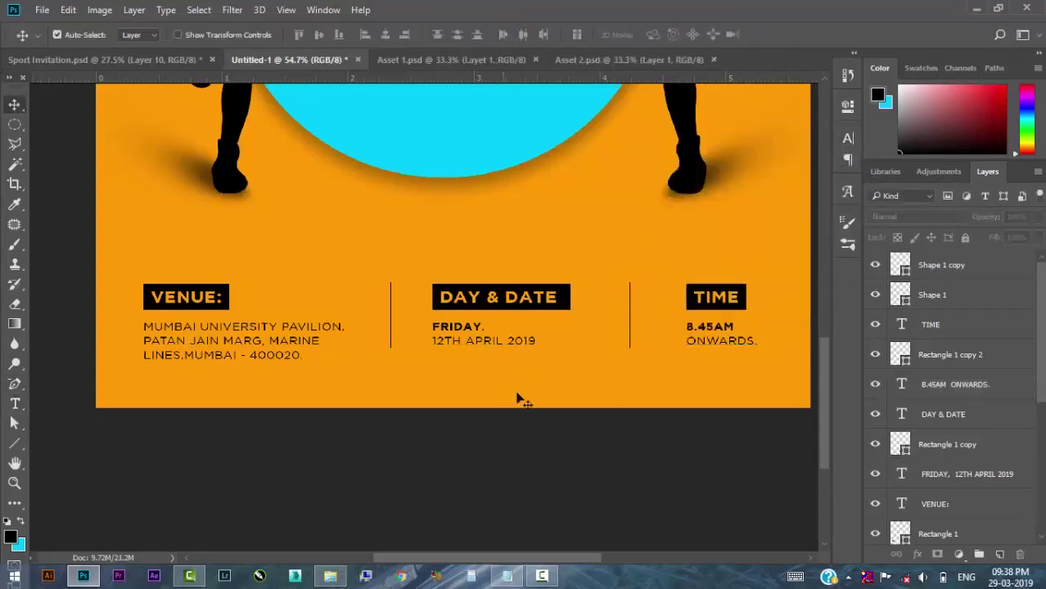
{"action": "scroll", "coordinate": [677, 378], "scroll_direction": "up", "scroll_amount": 3}
{"action": "scroll", "coordinate": [532, 339], "scroll_direction": "down", "scroll_amount": 2}
{"action": "scroll", "coordinate": [642, 369], "scroll_direction": "down", "scroll_amount": 2}
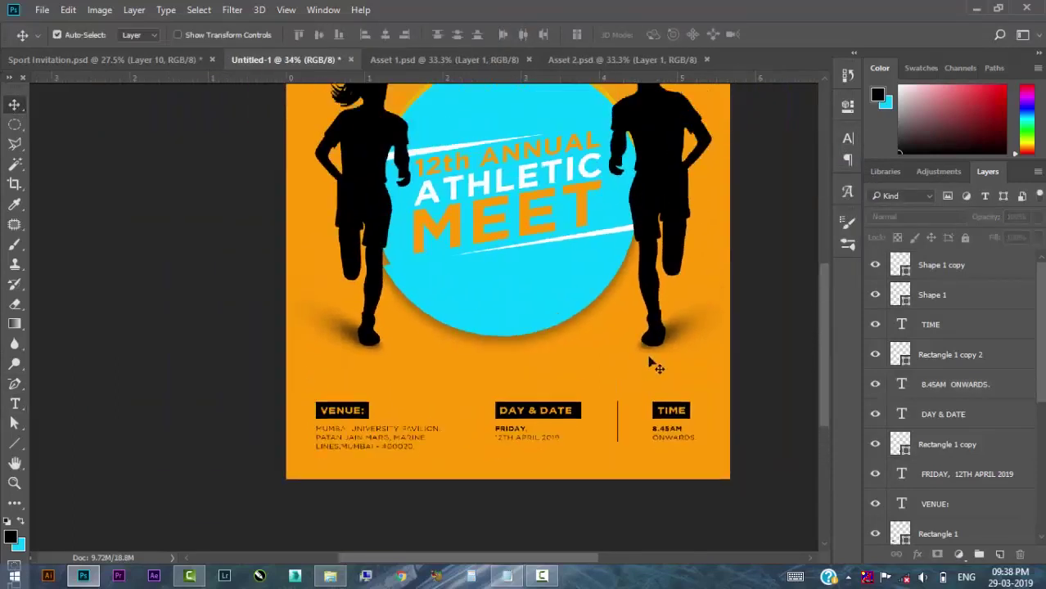
{"action": "scroll", "coordinate": [659, 361], "scroll_direction": "down", "scroll_amount": 1}
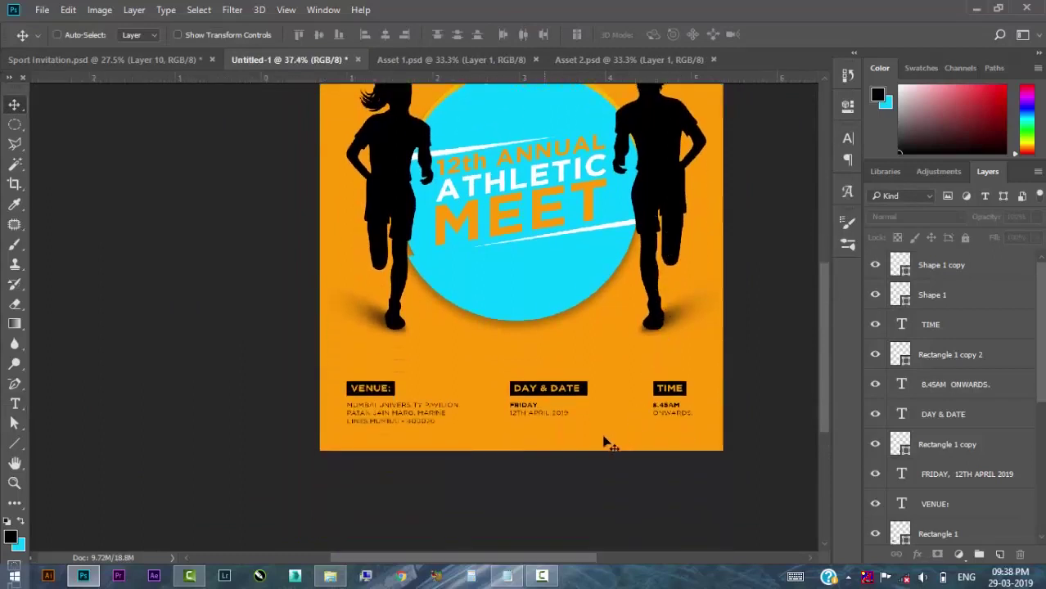
{"action": "scroll", "coordinate": [602, 438], "scroll_direction": "up", "scroll_amount": 1}
Select all venue, date and time layers and move them up slightly.
{"action": "scroll", "coordinate": [532, 430], "scroll_direction": "up", "scroll_amount": 1}
{"action": "left_click", "coordinate": [932, 271]}
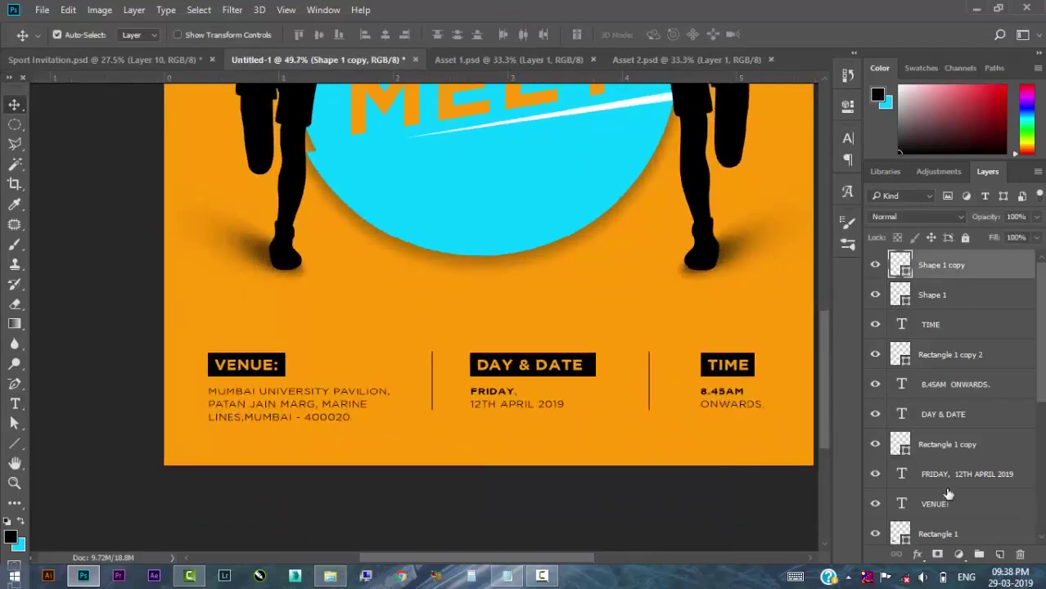
{"action": "scroll", "coordinate": [947, 493], "scroll_direction": "down", "scroll_amount": 3}
{"action": "scroll", "coordinate": [942, 475], "scroll_direction": "down", "scroll_amount": 2}
{"action": "left_click", "coordinate": [934, 418], "text": "shift"}
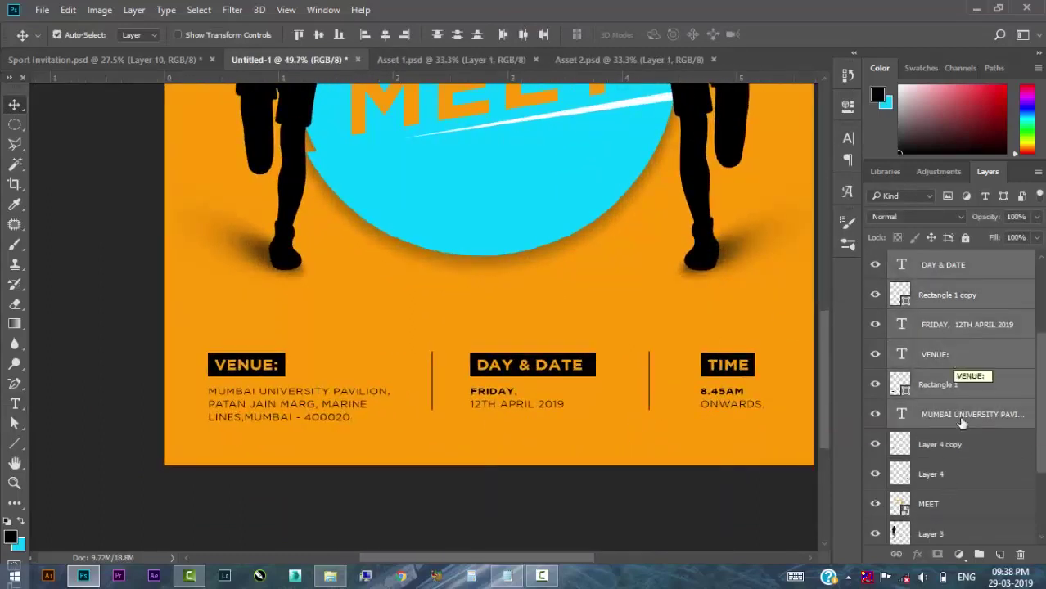
{"action": "key", "text": "ctrl+t"}
{"action": "left_click_drag", "start_coordinate": [527, 370], "coordinate": [526, 348]}
{"action": "key", "text": "Return"}
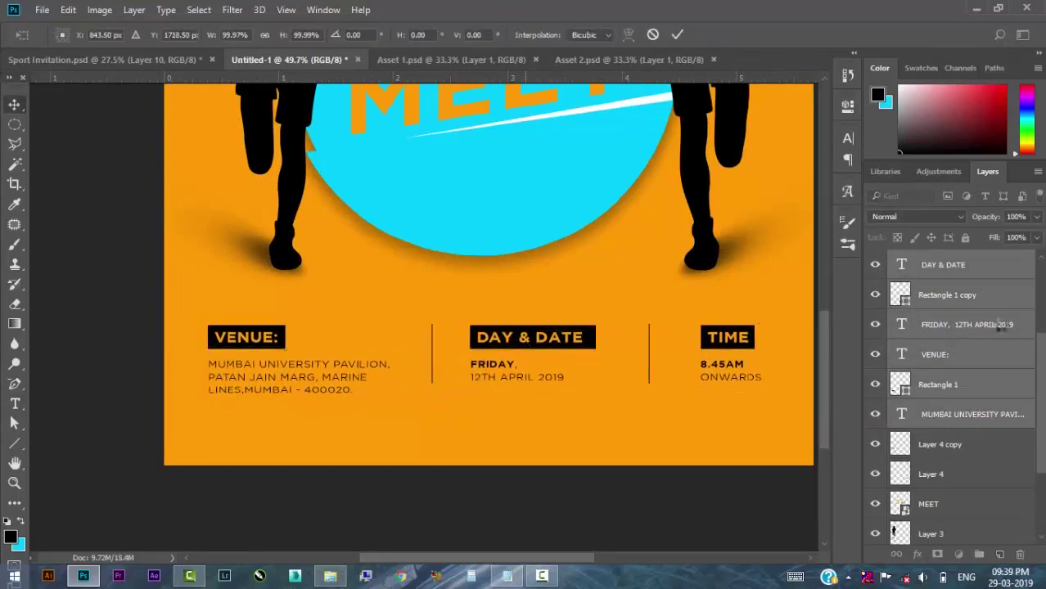
Convert the detail layers into the Shape 1 copy smart object, view its contents, and close it.
{"action": "right_click", "coordinate": [965, 311]}
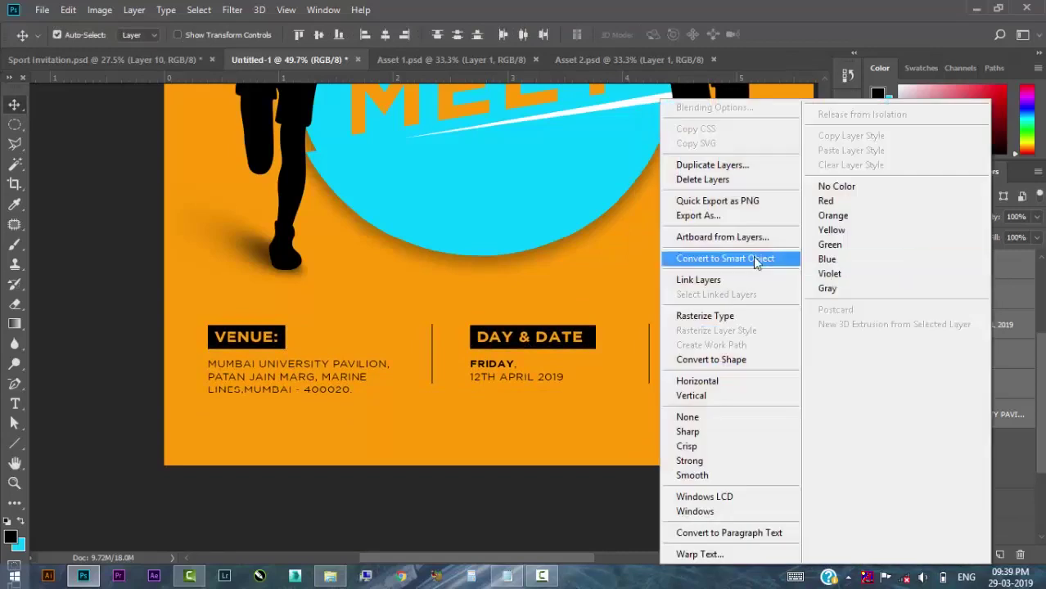
{"action": "left_click", "coordinate": [720, 259]}
{"action": "left_click_drag", "start_coordinate": [701, 310], "coordinate": [700, 311]}
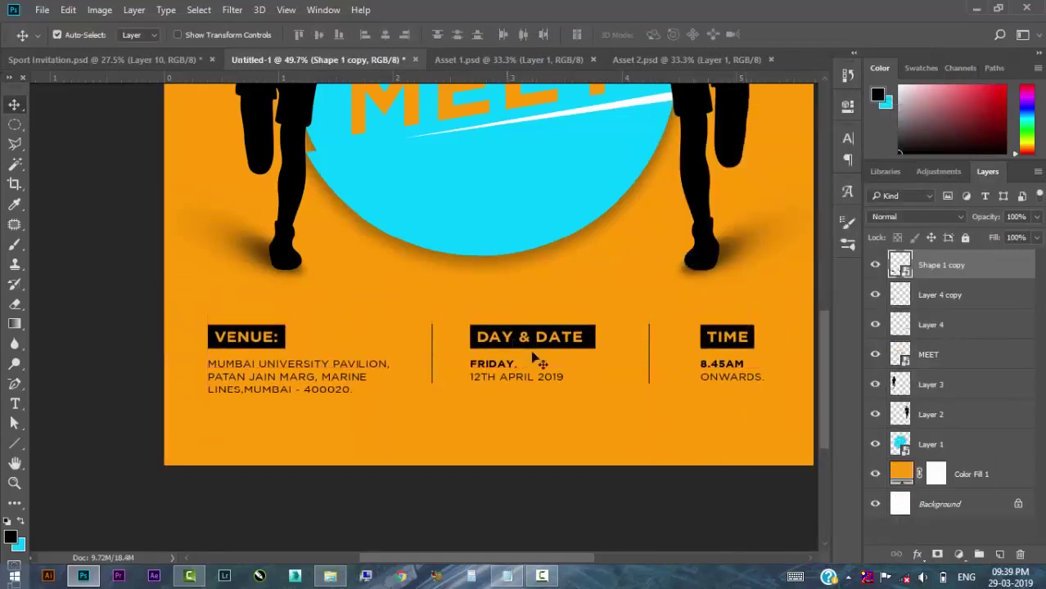
{"action": "double_click", "coordinate": [902, 266]}
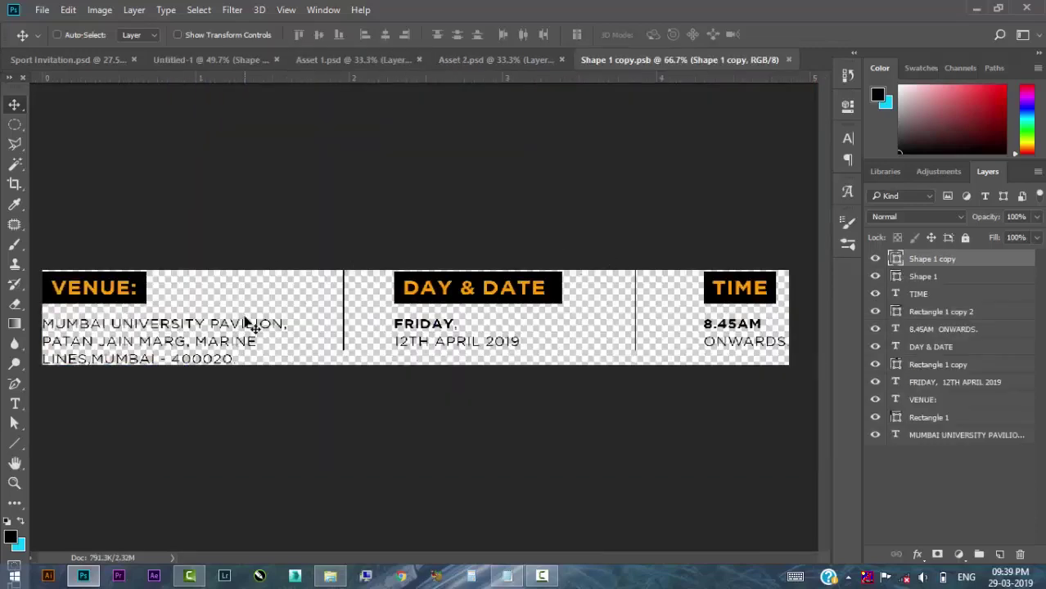
{"action": "left_click", "coordinate": [788, 60]}
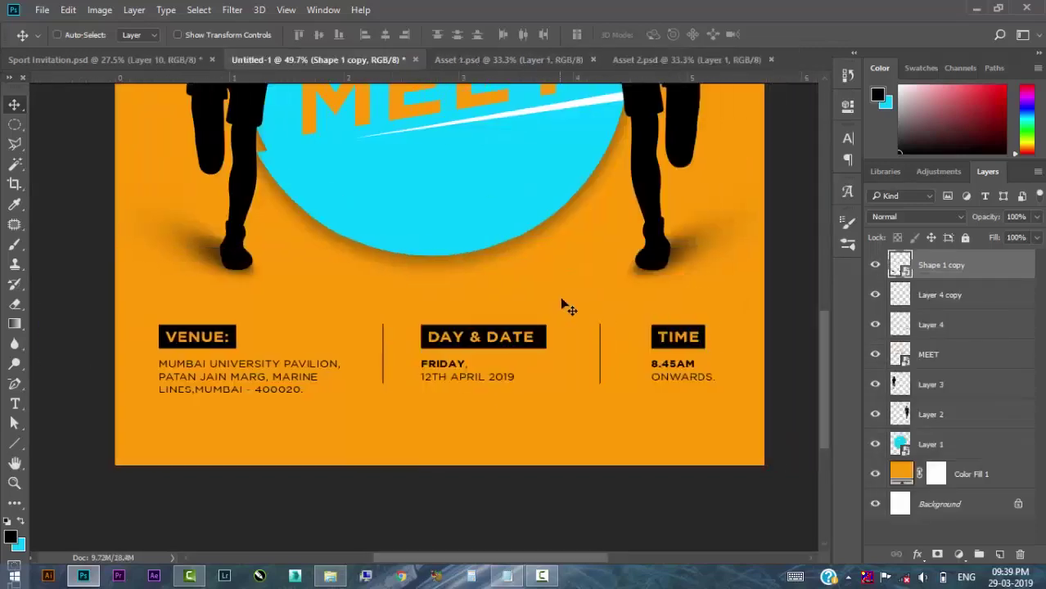
{"action": "scroll", "coordinate": [565, 305], "scroll_direction": "down", "scroll_amount": 1}
{"action": "left_click", "coordinate": [15, 443]}
Draw a rectangle bar across the poster's bottom edge and fill it cyan.
{"action": "right_click", "coordinate": [15, 443]}
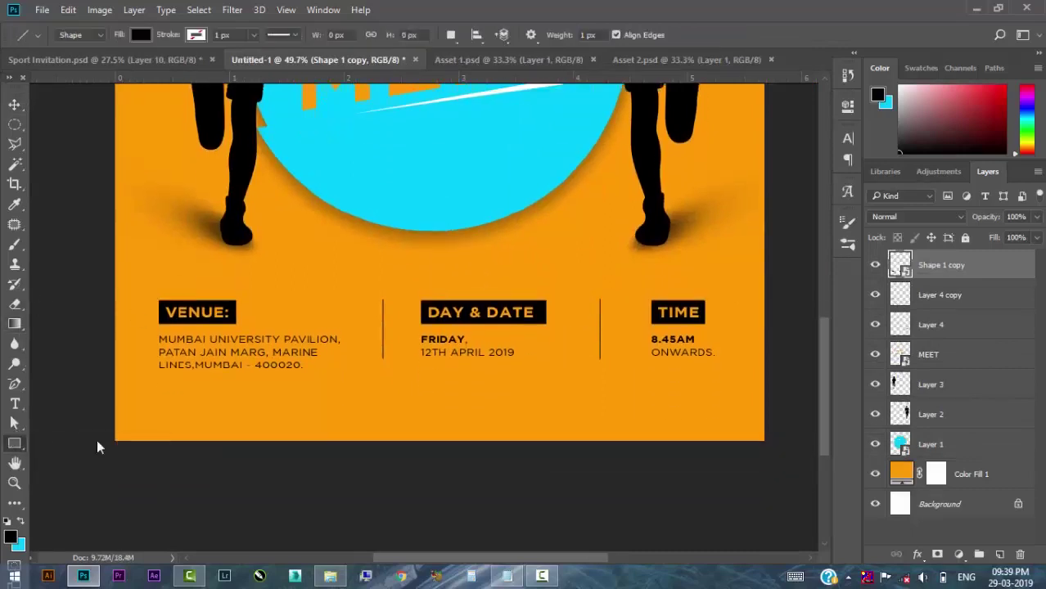
{"action": "left_click", "coordinate": [65, 442]}
{"action": "mouse_move", "coordinate": [113, 443]}
{"action": "left_mouse_down"}
{"action": "mouse_move", "coordinate": [247, 418]}
{"action": "mouse_move", "coordinate": [766, 409]}
{"action": "left_mouse_up"}
{"action": "left_click", "coordinate": [634, 195]}
{"action": "left_click", "coordinate": [670, 271]}
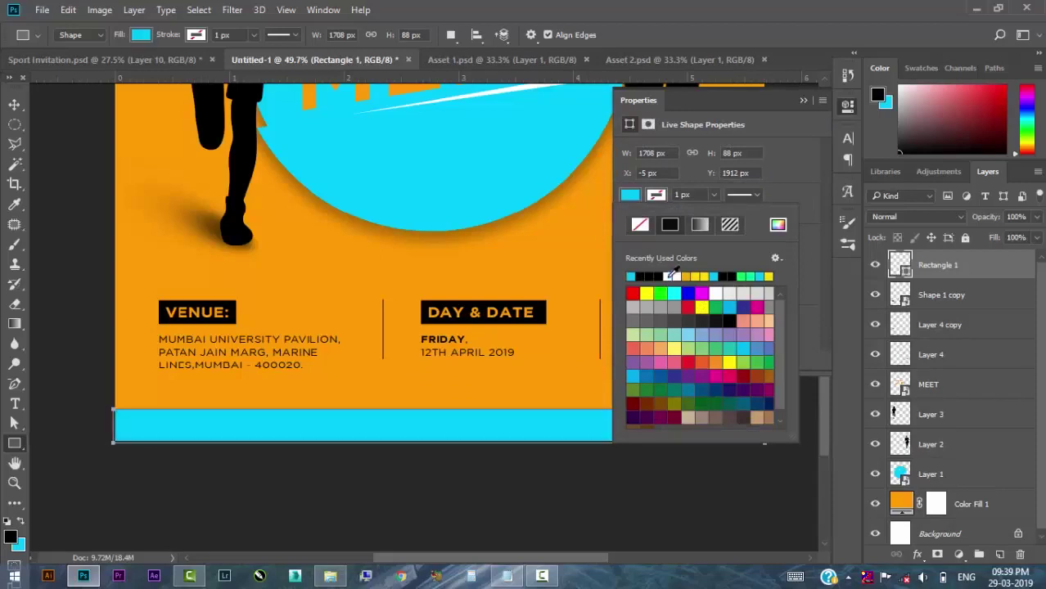
{"action": "left_click", "coordinate": [96, 259]}
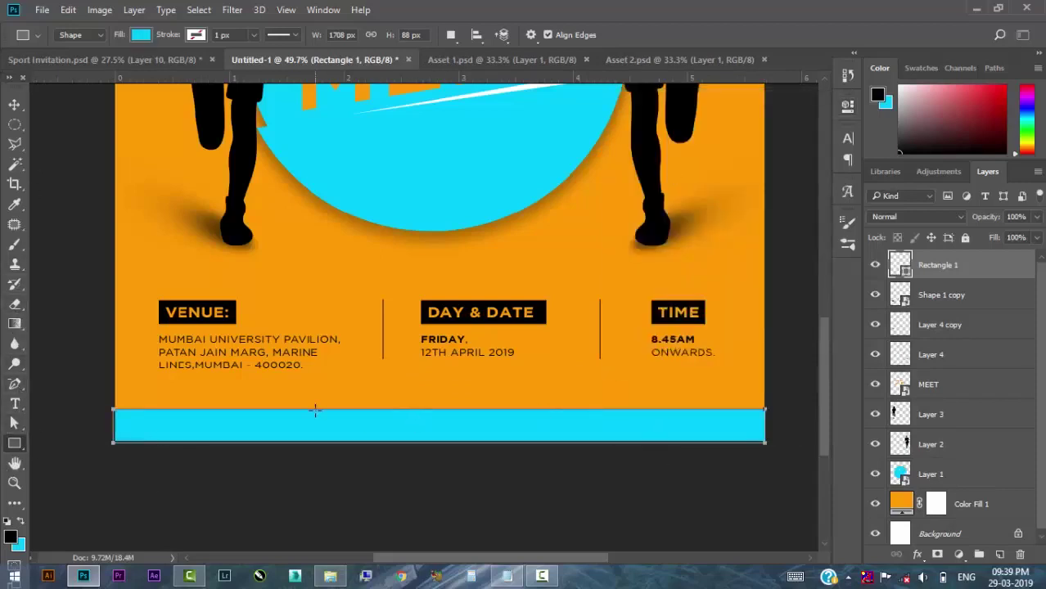
Replace the bar with a cyan ellipse drawn near the bottom of the poster.
{"action": "key", "text": "Delete"}
{"action": "right_click", "coordinate": [14, 443]}
{"action": "left_click", "coordinate": [98, 466]}
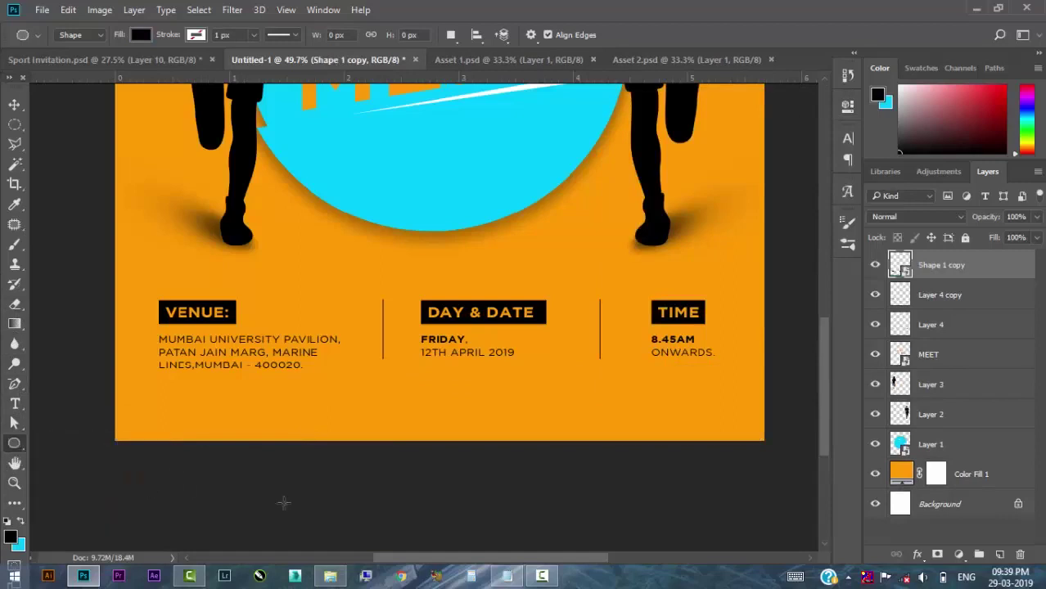
{"action": "left_click_drag", "start_coordinate": [283, 503], "coordinate": [540, 426]}
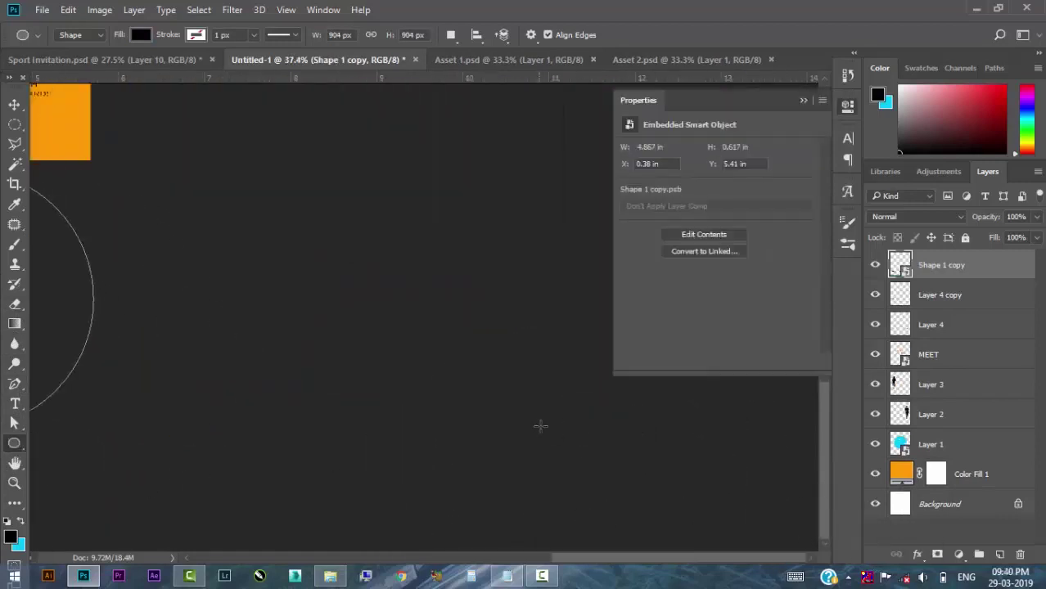
{"action": "scroll", "coordinate": [509, 419], "scroll_direction": "left", "scroll_amount": 10}
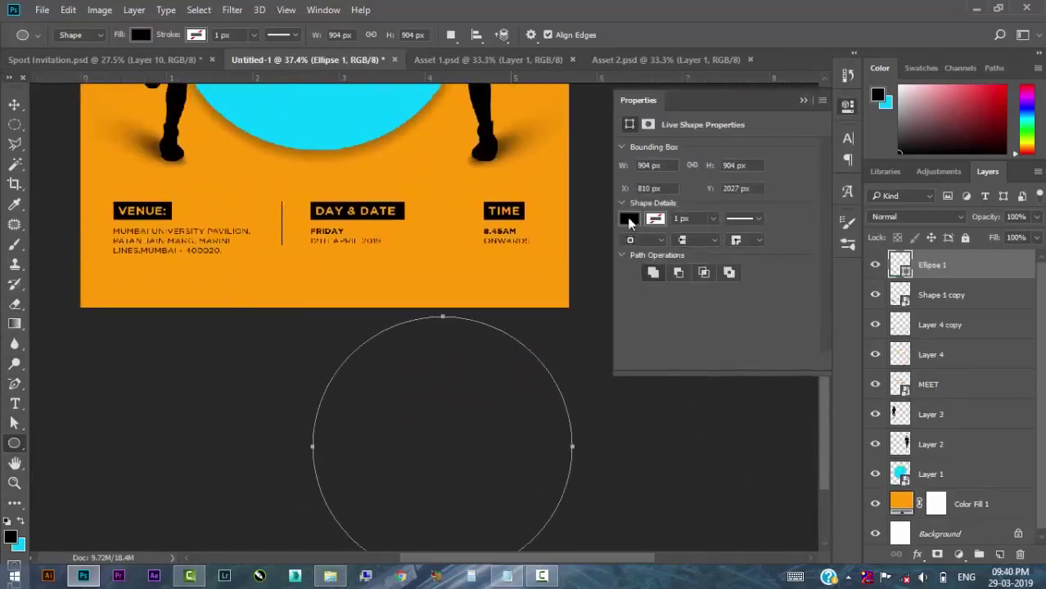
{"action": "left_click", "coordinate": [628, 219]}
{"action": "left_click", "coordinate": [848, 104]}
Move the cyan ellipse up, stretch it wider and tilt it about 10 degrees.
{"action": "key", "text": "v"}
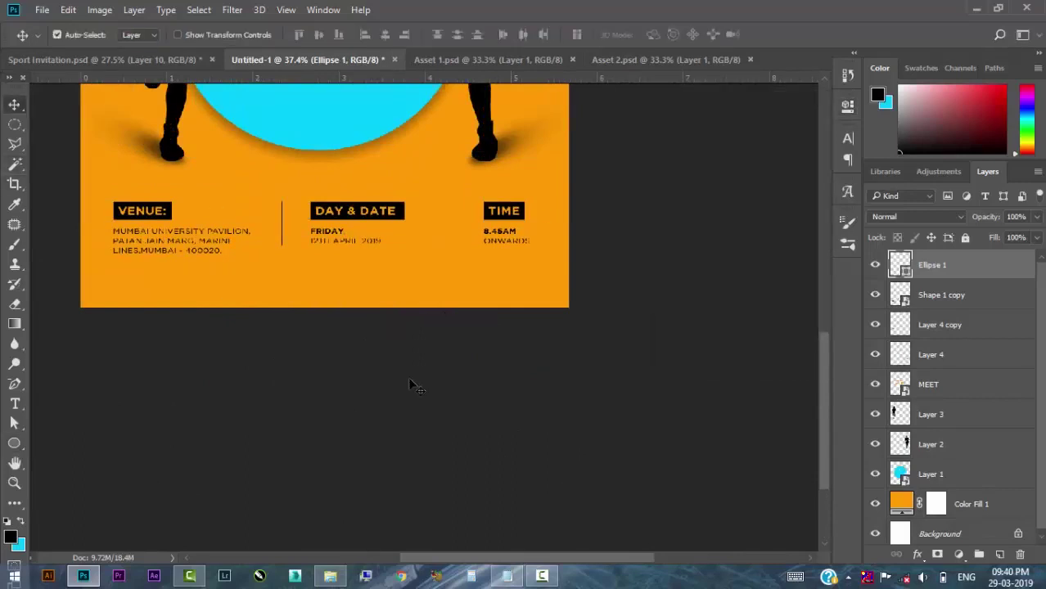
{"action": "key", "text": "ctrl+t"}
{"action": "left_click_drag", "start_coordinate": [458, 401], "coordinate": [487, 351]}
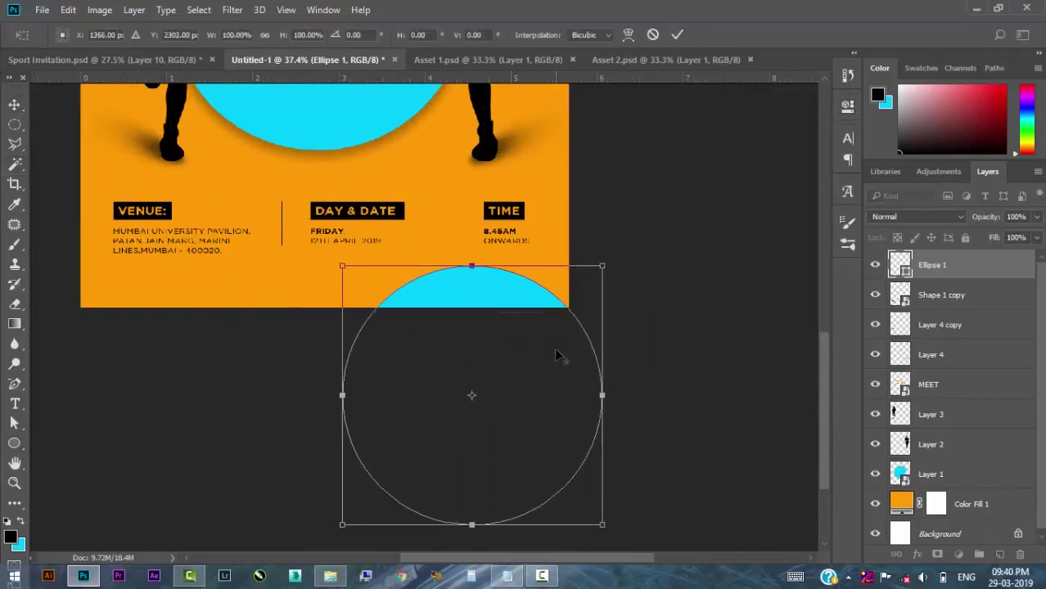
{"action": "left_click_drag", "start_coordinate": [600, 371], "coordinate": [619, 357]}
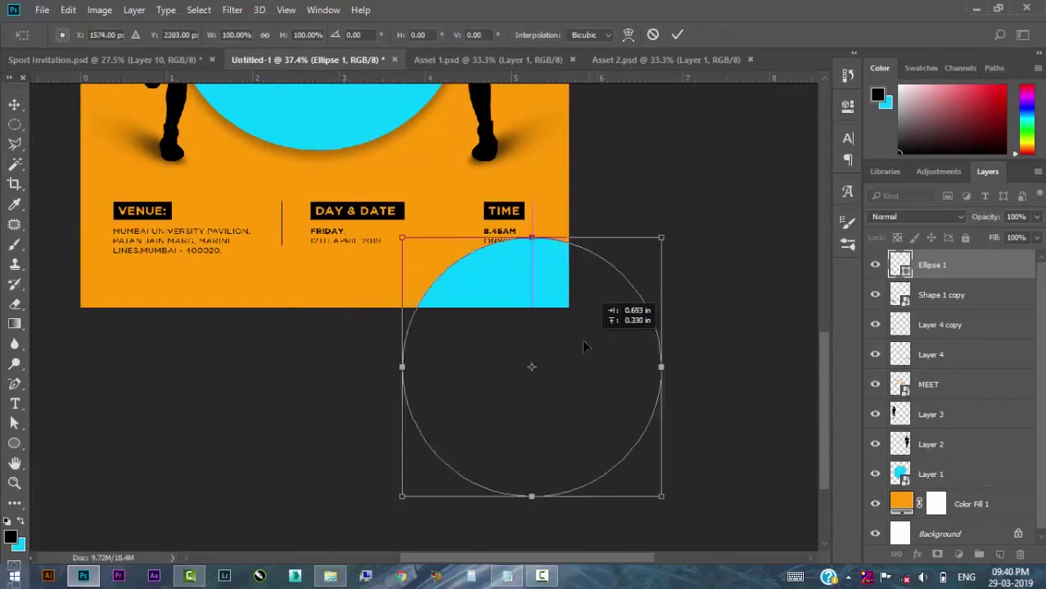
{"action": "left_click_drag", "start_coordinate": [361, 383], "coordinate": [159, 393]}
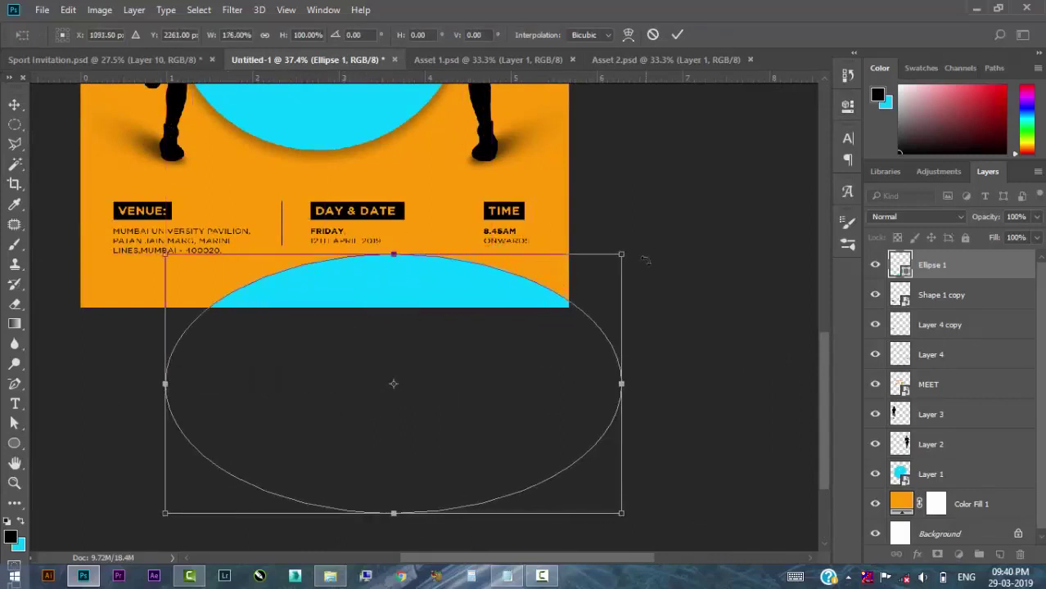
{"action": "left_click_drag", "start_coordinate": [644, 257], "coordinate": [527, 272]}
{"action": "key", "text": "Return"}
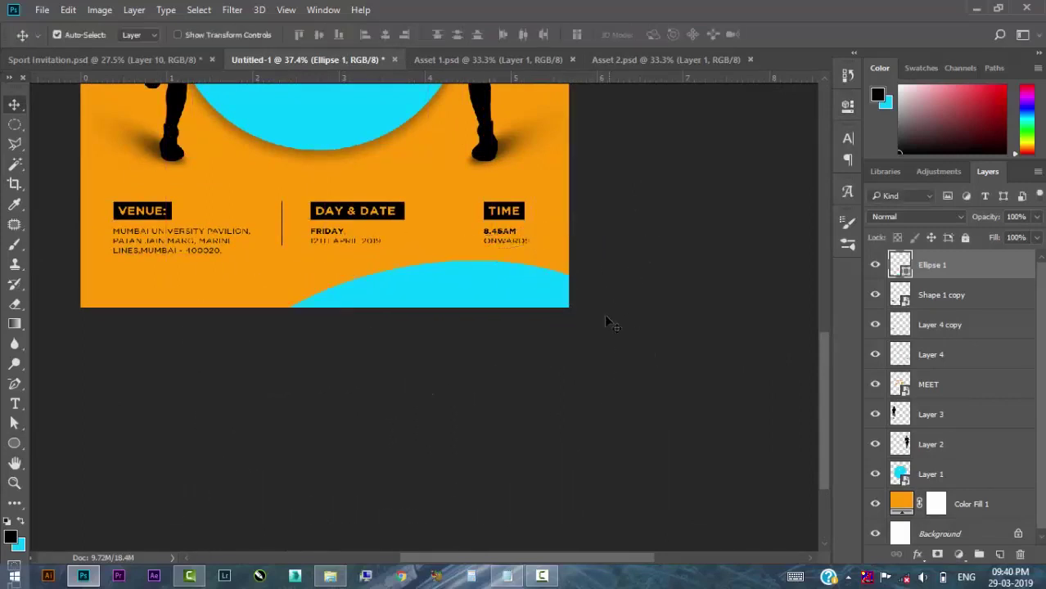
Undo the ellipse changes, returning to the straight cyan bottom bar.
{"action": "key", "text": "ctrl+0"}
{"action": "mouse_move", "coordinate": [491, 511]}
{"action": "left_mouse_down"}
{"action": "mouse_move", "coordinate": [331, 192]}
{"action": "mouse_move", "coordinate": [232, 30]}
{"action": "mouse_move", "coordinate": [449, 277]}
{"action": "mouse_move", "coordinate": [553, 307]}
{"action": "left_mouse_up"}
{"action": "scroll", "coordinate": [552, 307], "scroll_direction": "down", "scroll_amount": 2}
{"action": "key", "text": "ctrl+alt+z"}
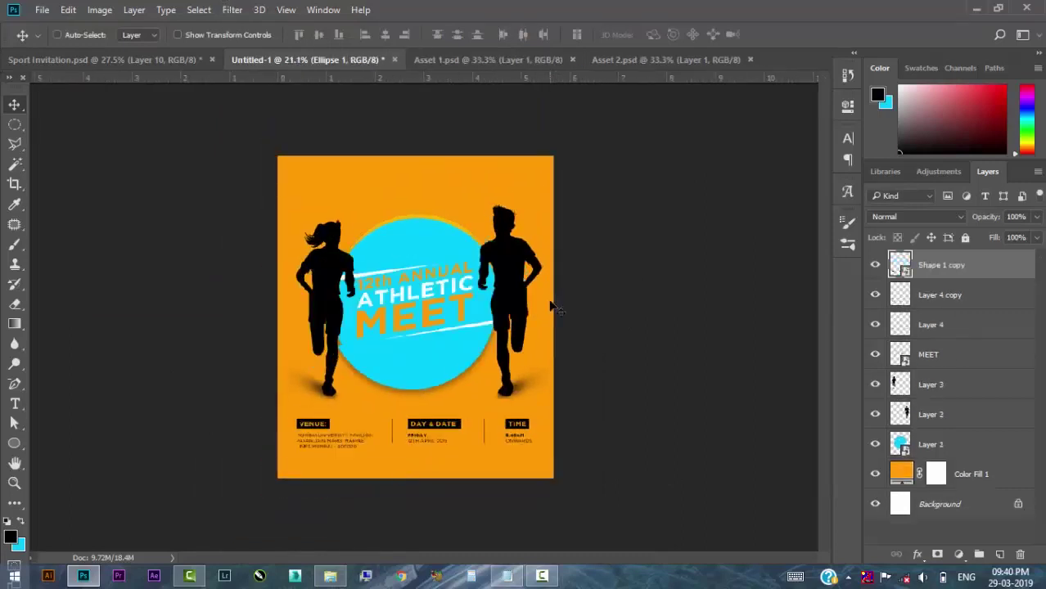
{"action": "key", "text": "ctrl+alt+z"}
{"action": "scroll", "coordinate": [675, 393], "scroll_direction": "up", "scroll_amount": 2}
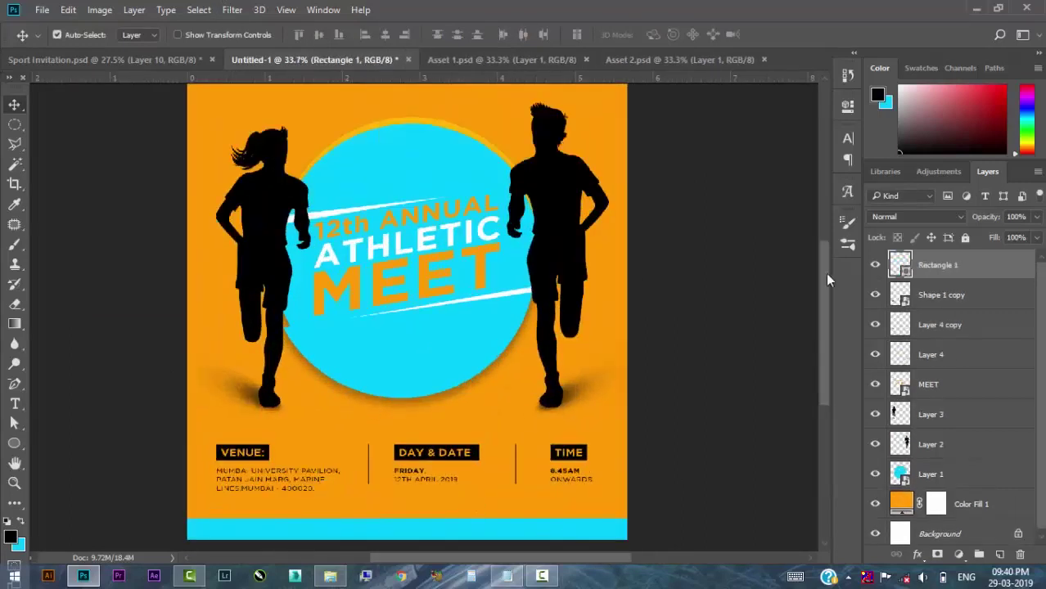
{"action": "scroll", "coordinate": [352, 379], "scroll_direction": "down", "scroll_amount": 3}
{"action": "scroll", "coordinate": [489, 418], "scroll_direction": "up", "scroll_amount": 1}
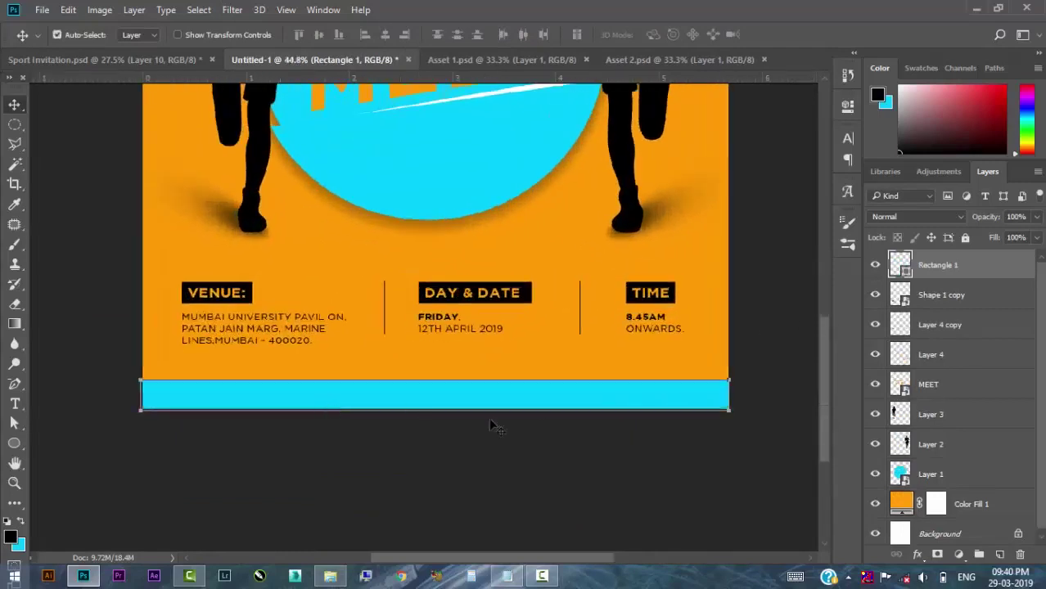
Delete the cyan bar's top-left anchor point to turn it into a wedge.
{"action": "left_click", "coordinate": [14, 422]}
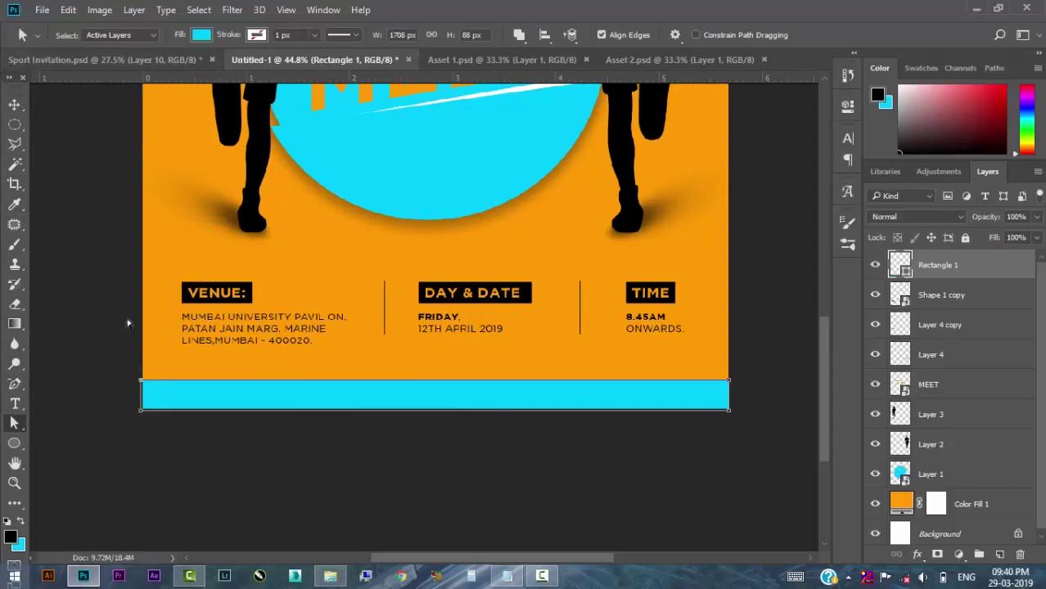
{"action": "right_click", "coordinate": [15, 383]}
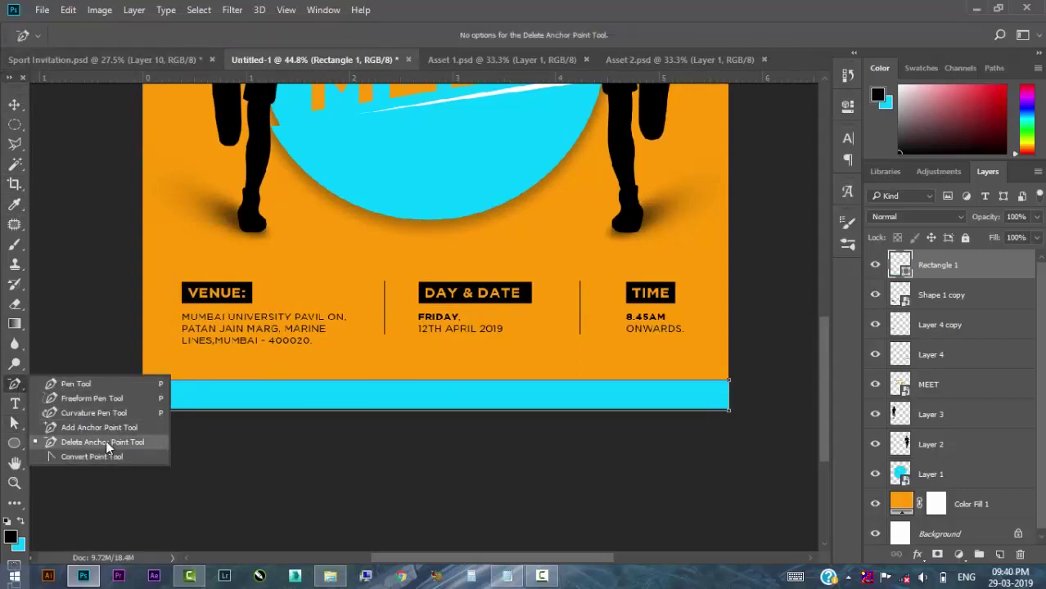
{"action": "left_click", "coordinate": [106, 441]}
{"action": "left_click", "coordinate": [141, 382]}
Try duplicating the cyan wedge in place, then delete the duplicate.
{"action": "left_click", "coordinate": [15, 105]}
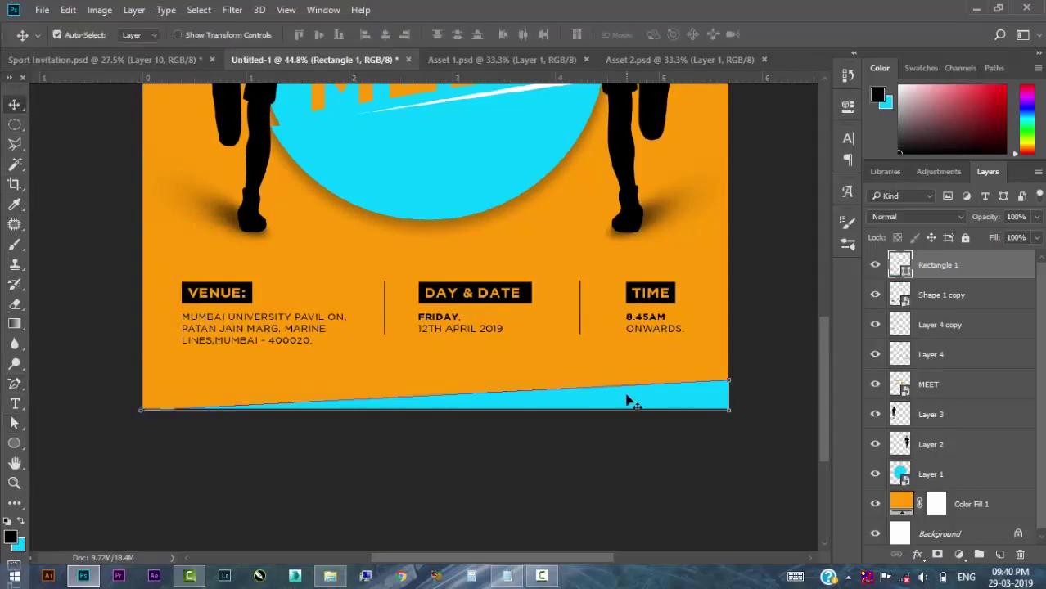
{"action": "left_click_drag", "start_coordinate": [626, 400], "coordinate": [630, 401]}
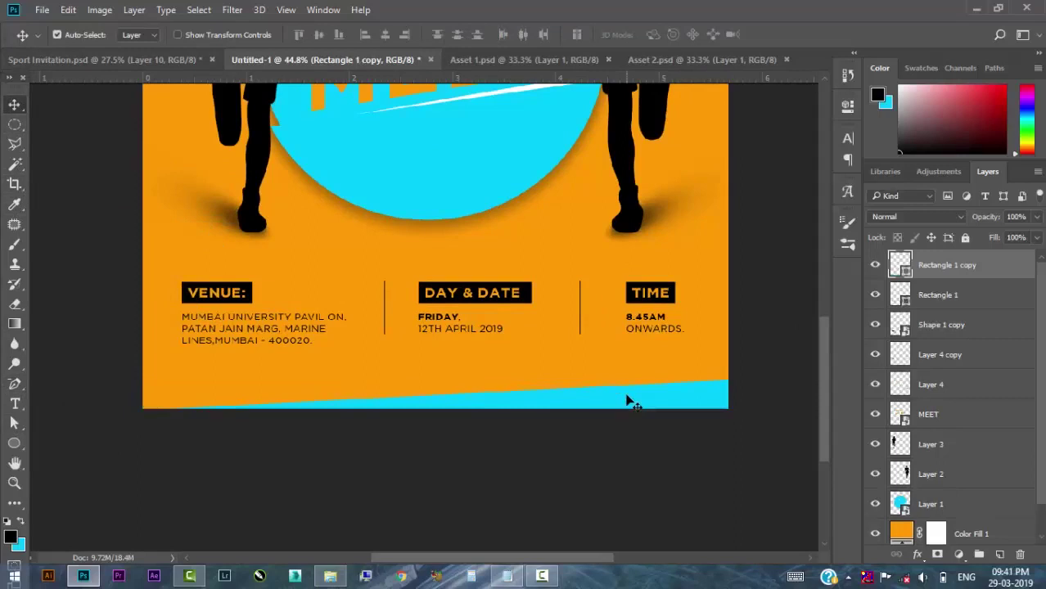
{"action": "key", "text": "ctrl+t"}
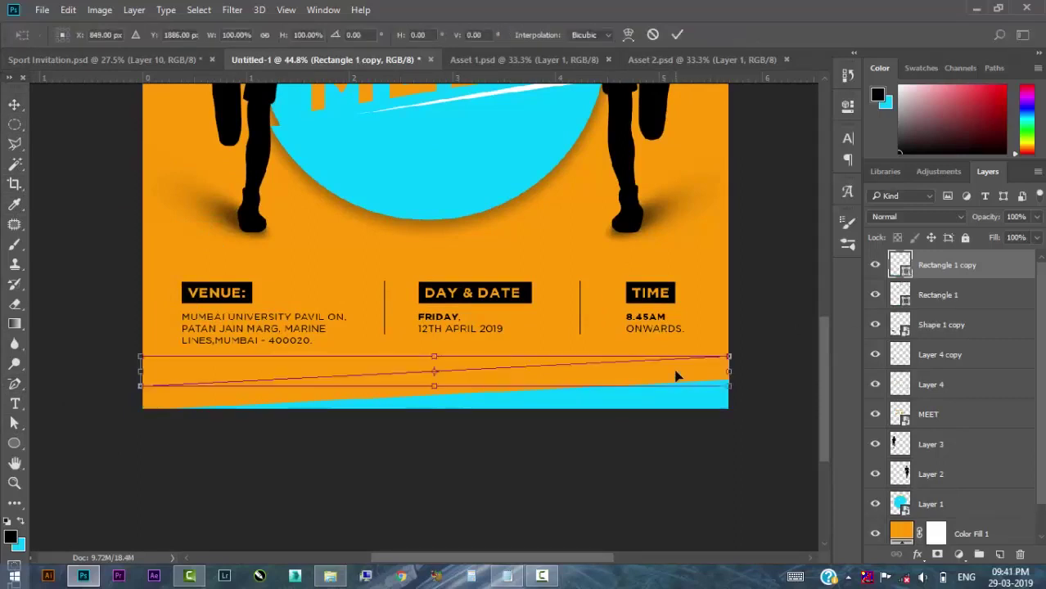
{"action": "key", "text": "Return"}
{"action": "double_click", "coordinate": [900, 265]}
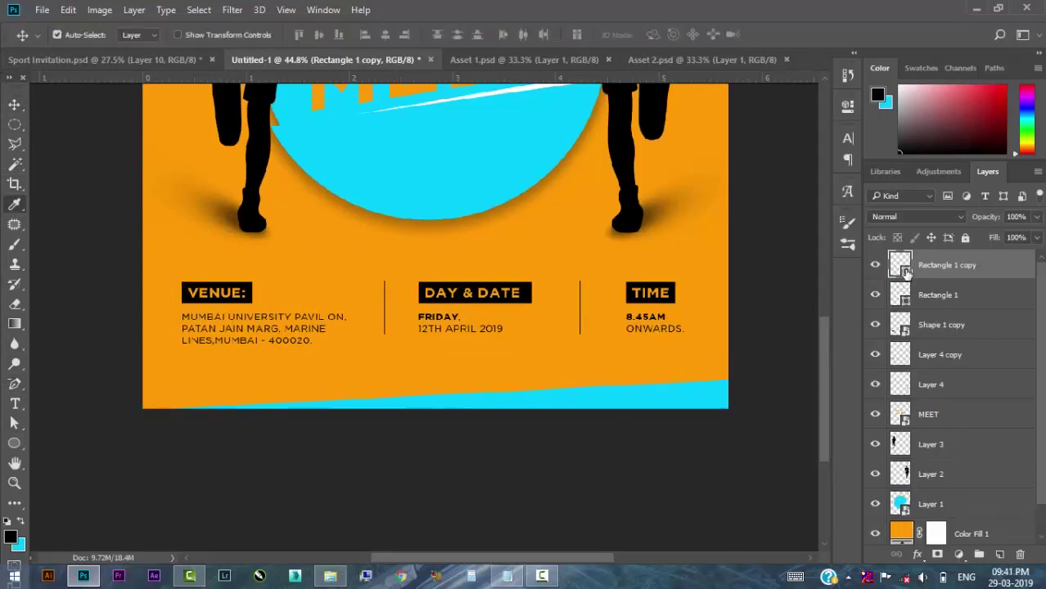
{"action": "left_click", "coordinate": [983, 279]}
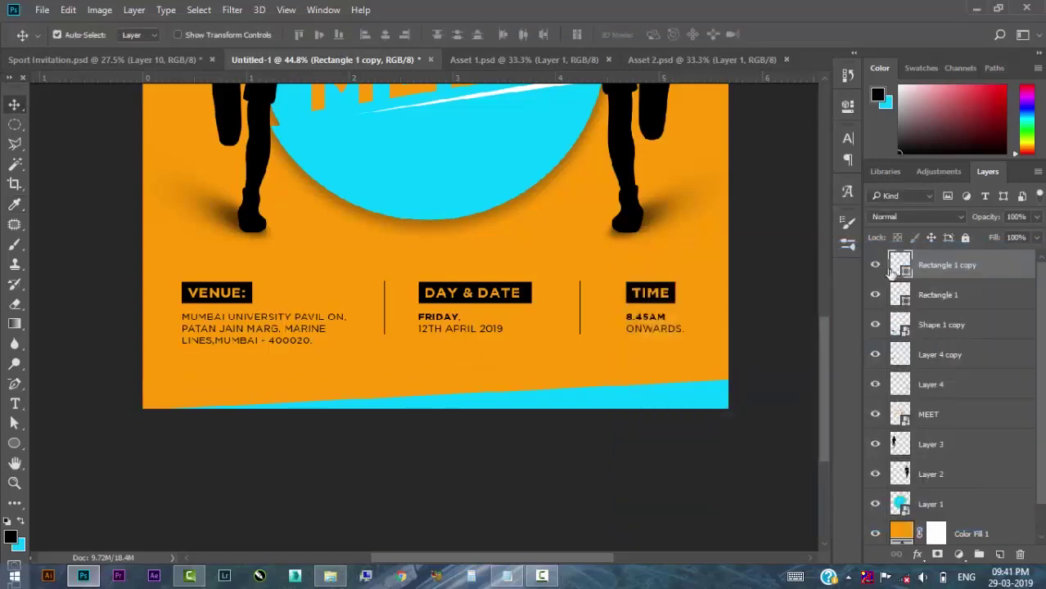
{"action": "key", "text": "Delete"}
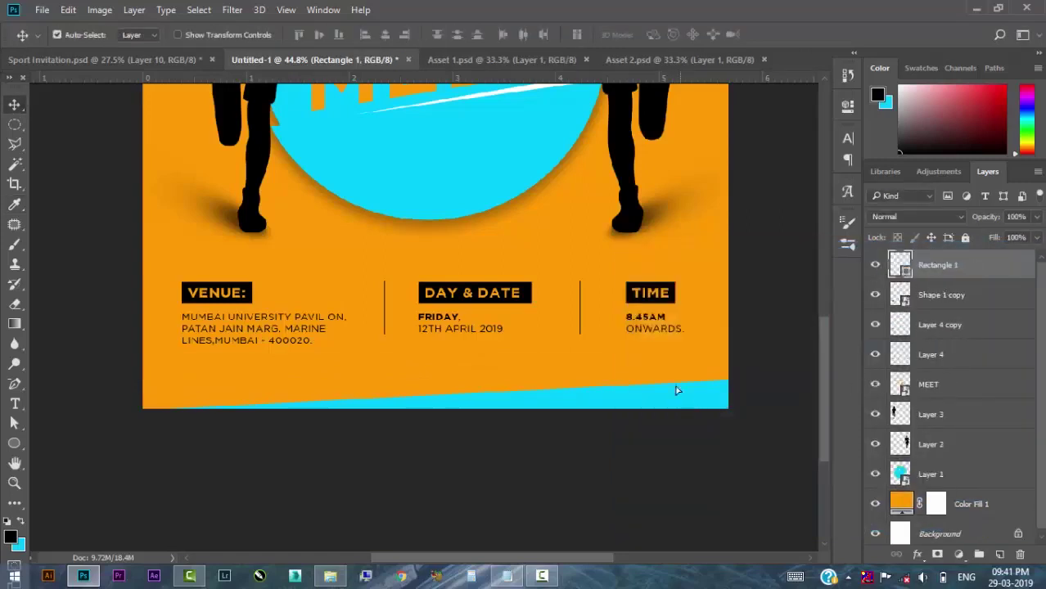
Add a white copy of the wedge behind the cyan one, nudged slightly down.
{"action": "left_click_drag", "start_coordinate": [698, 379], "coordinate": [694, 357]}
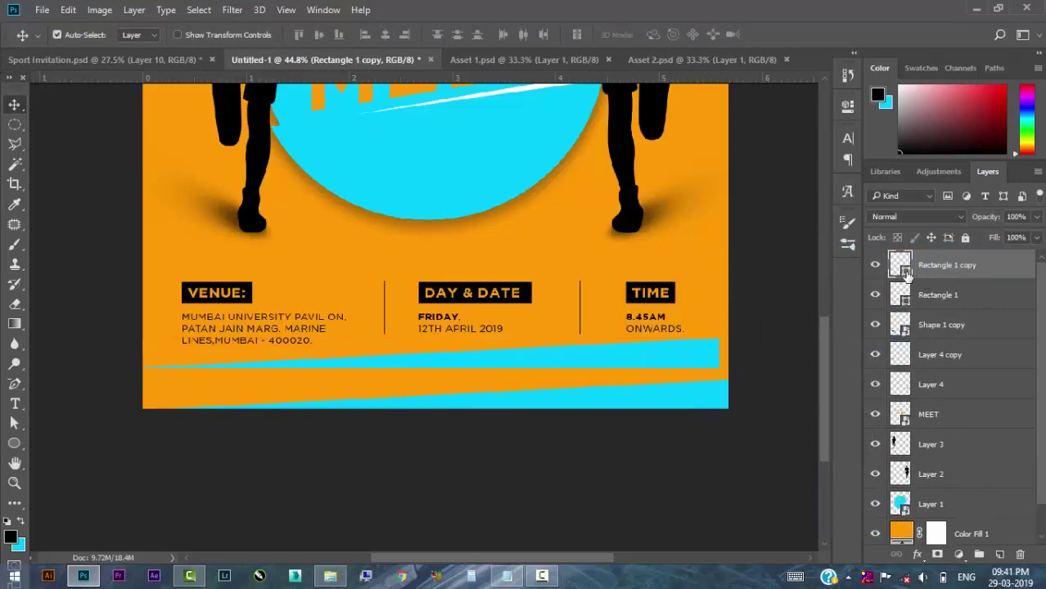
{"action": "double_click", "coordinate": [906, 275]}
{"action": "left_click", "coordinate": [670, 295]}
{"action": "left_click", "coordinate": [980, 278]}
{"action": "left_click_drag", "start_coordinate": [677, 351], "coordinate": [615, 384]}
{"action": "left_click_drag", "start_coordinate": [955, 310], "coordinate": [954, 311]}
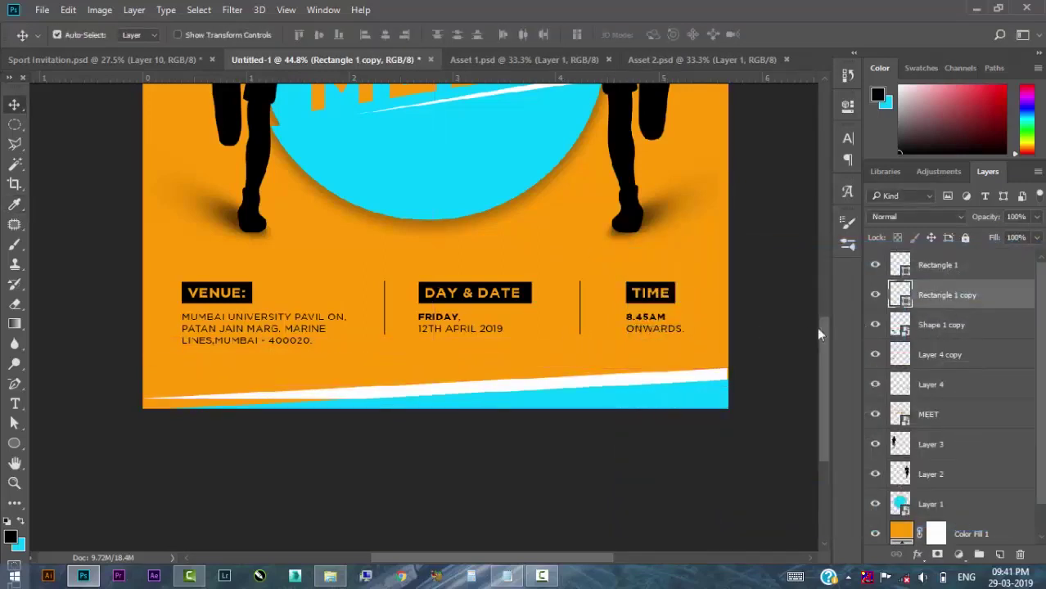
{"action": "key", "text": "Down"}
{"action": "key", "text": "Down"}
{"action": "key", "text": "Down"}
{"action": "key", "text": "Down"}
{"action": "key", "text": "Down"}
{"action": "key", "text": "Down"}
{"action": "key", "text": "Down"}
{"action": "key", "text": "Down"}
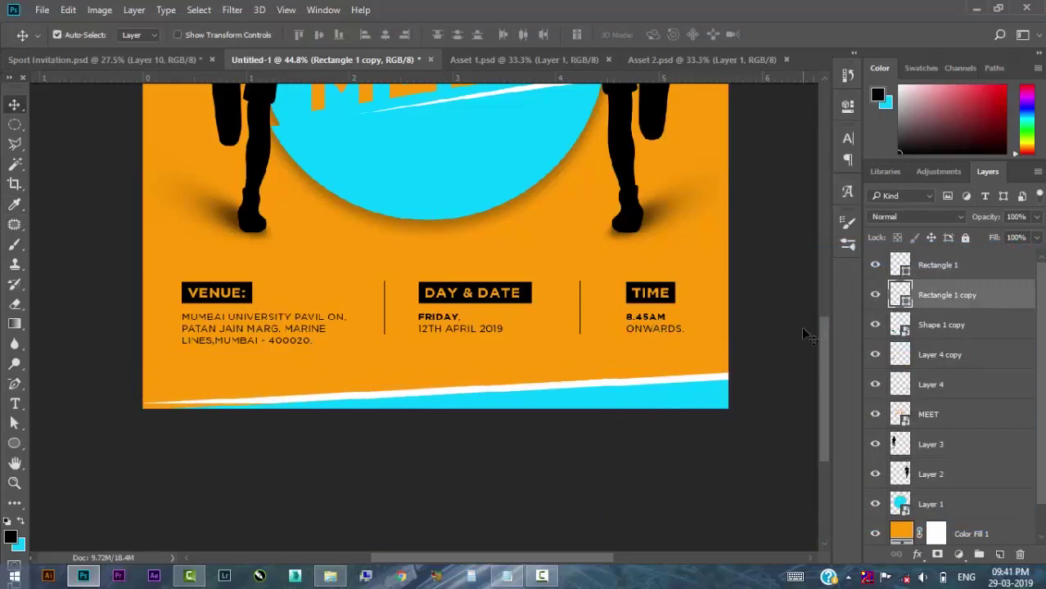
{"action": "key", "text": "Down"}
{"action": "key", "text": "Down"}
{"action": "key", "text": "Down"}
{"action": "key", "text": "Down"}
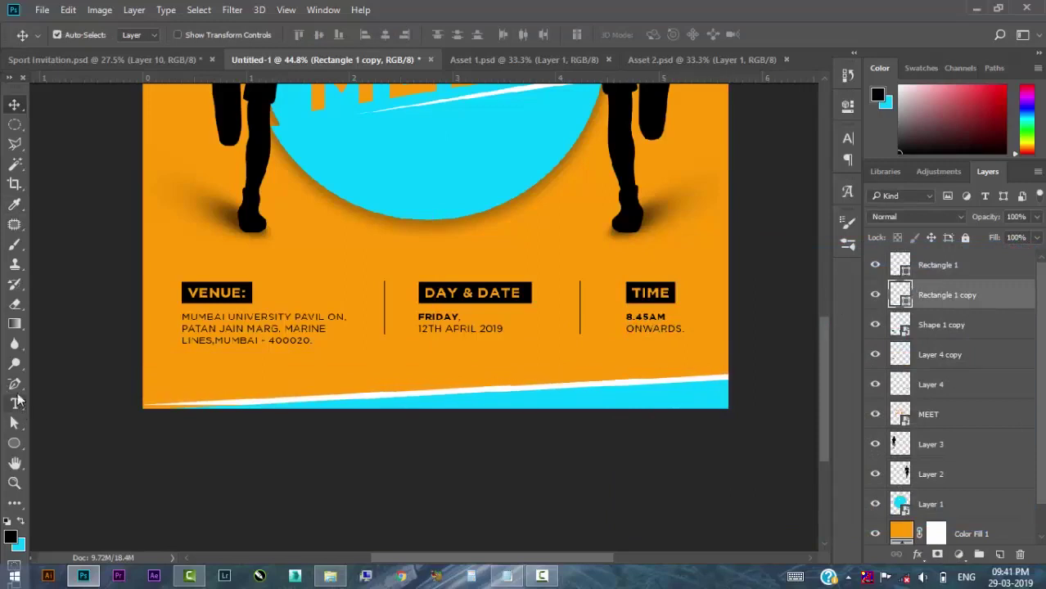
Shift the wedge's bottom-left anchor right and merge both rectangles into one smart object.
{"action": "left_click", "coordinate": [13, 422]}
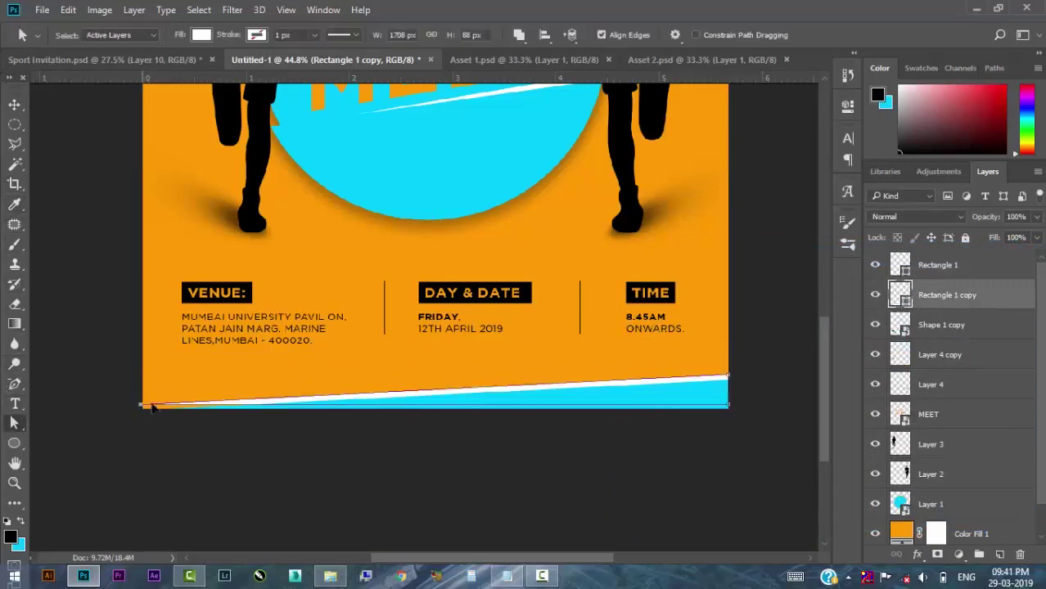
{"action": "left_click_drag", "start_coordinate": [153, 407], "coordinate": [203, 409]}
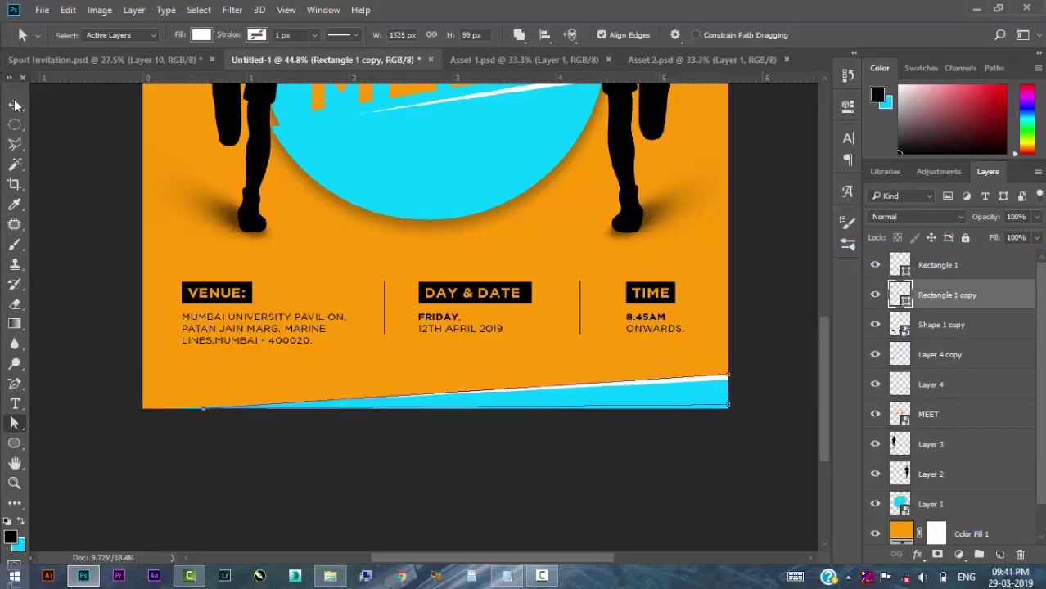
{"action": "left_click", "coordinate": [14, 105]}
{"action": "left_click", "coordinate": [593, 458]}
{"action": "left_click_drag", "start_coordinate": [698, 388], "coordinate": [675, 350]}
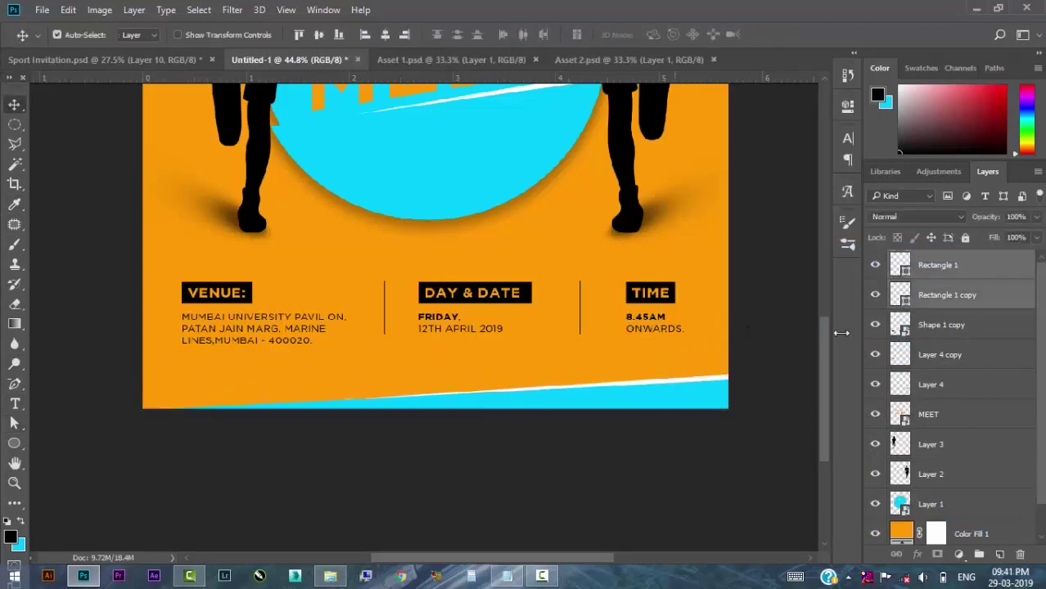
{"action": "right_click", "coordinate": [926, 270]}
{"action": "left_click", "coordinate": [678, 273]}
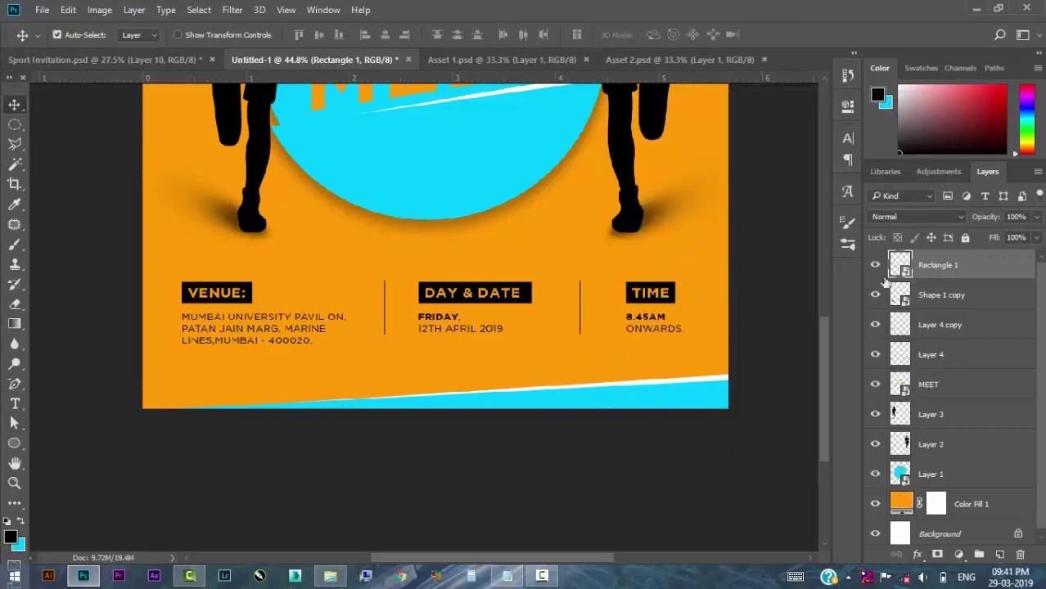
Copy the wedge band to the top edge, flipped horizontally and vertically.
{"action": "scroll", "coordinate": [639, 404], "scroll_direction": "down", "scroll_amount": 2}
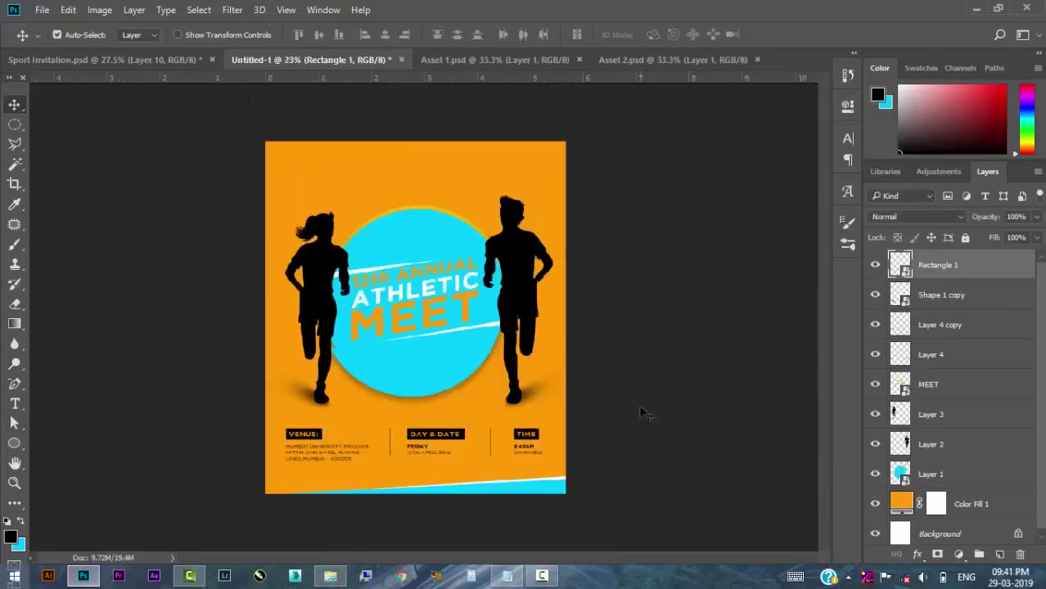
{"action": "left_click_drag", "start_coordinate": [530, 428], "coordinate": [533, 175]}
{"action": "key", "text": "ctrl+t"}
{"action": "right_click", "coordinate": [532, 176]}
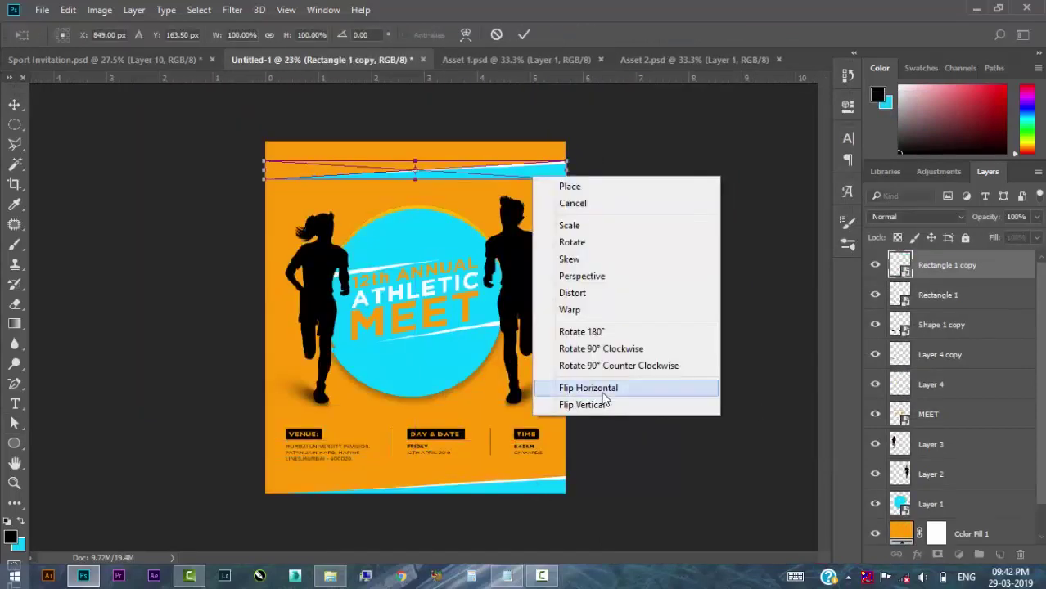
{"action": "left_click", "coordinate": [602, 387]}
{"action": "right_click", "coordinate": [332, 176]}
{"action": "left_click", "coordinate": [385, 402]}
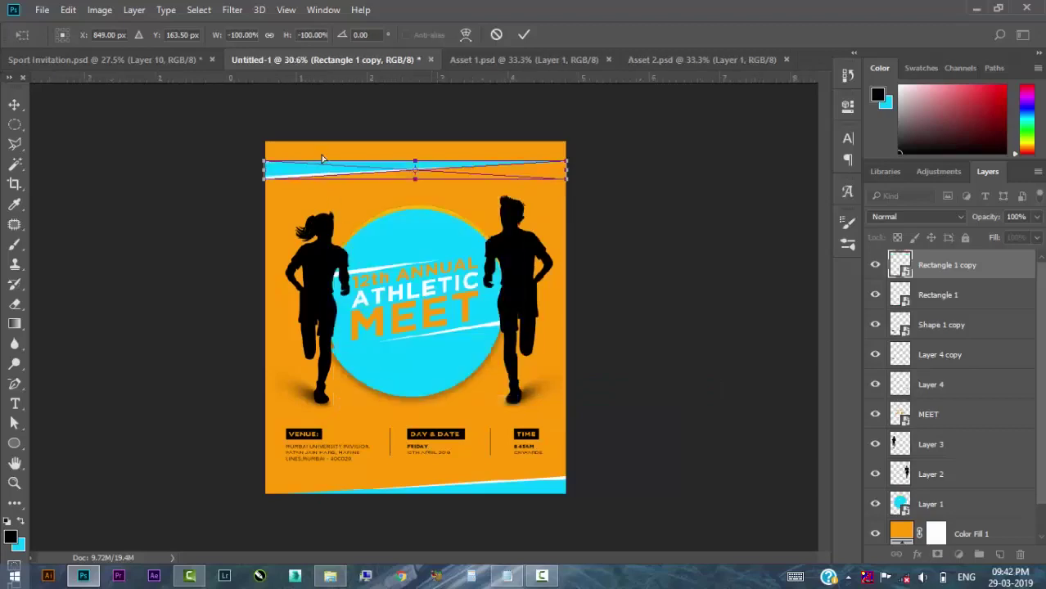
{"action": "scroll", "coordinate": [348, 199], "scroll_direction": "up", "scroll_amount": 1}
{"action": "key", "text": "Return"}
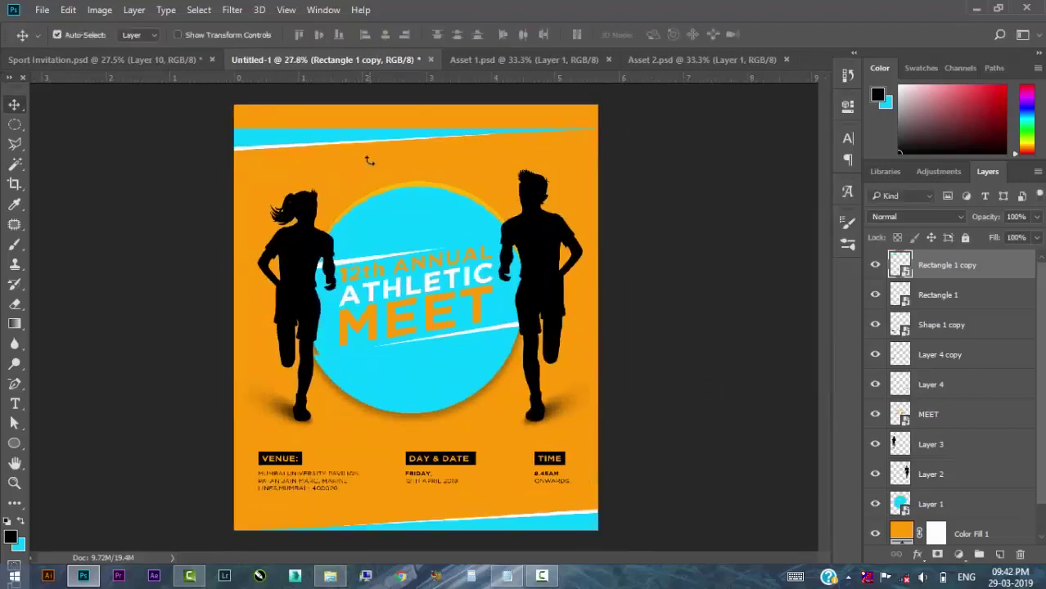
{"action": "left_click_drag", "start_coordinate": [361, 143], "coordinate": [339, 117]}
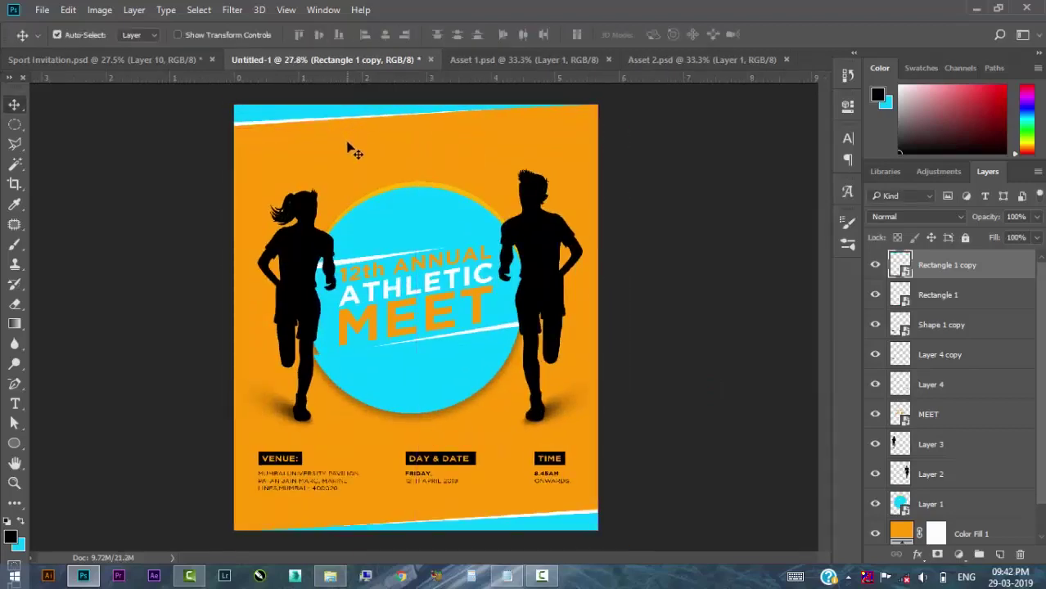
{"action": "left_click", "coordinate": [665, 206]}
Drag the logo file from the Sport Invitation Logo folder into the poster.
{"action": "scroll", "coordinate": [655, 230], "scroll_direction": "down", "scroll_amount": 1}
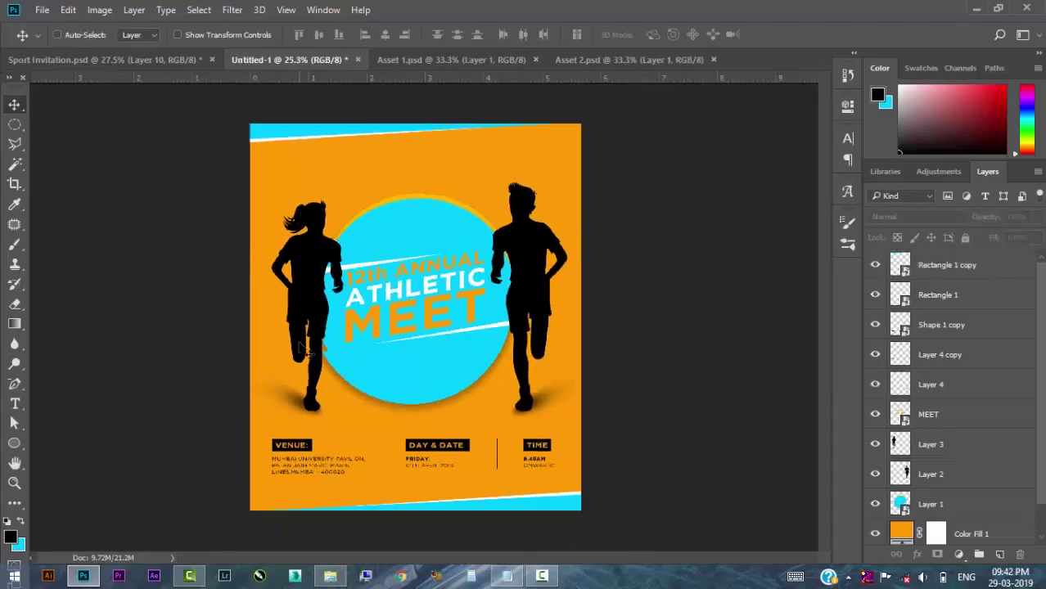
{"action": "left_click", "coordinate": [330, 575]}
{"action": "left_click", "coordinate": [242, 149]}
{"action": "double_click", "coordinate": [381, 244]}
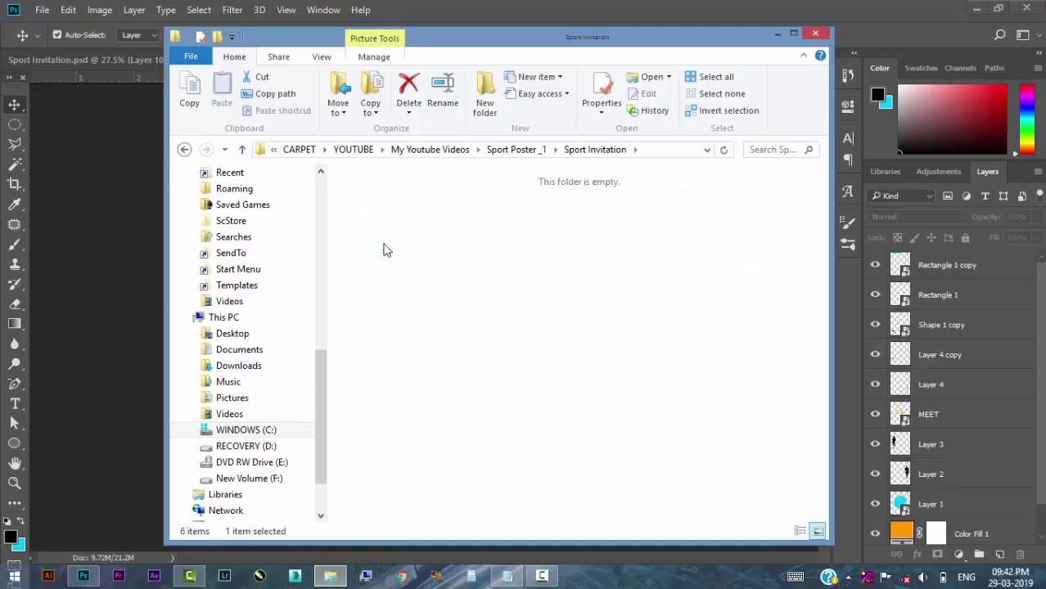
{"action": "left_click_drag", "start_coordinate": [373, 211], "coordinate": [337, 187]}
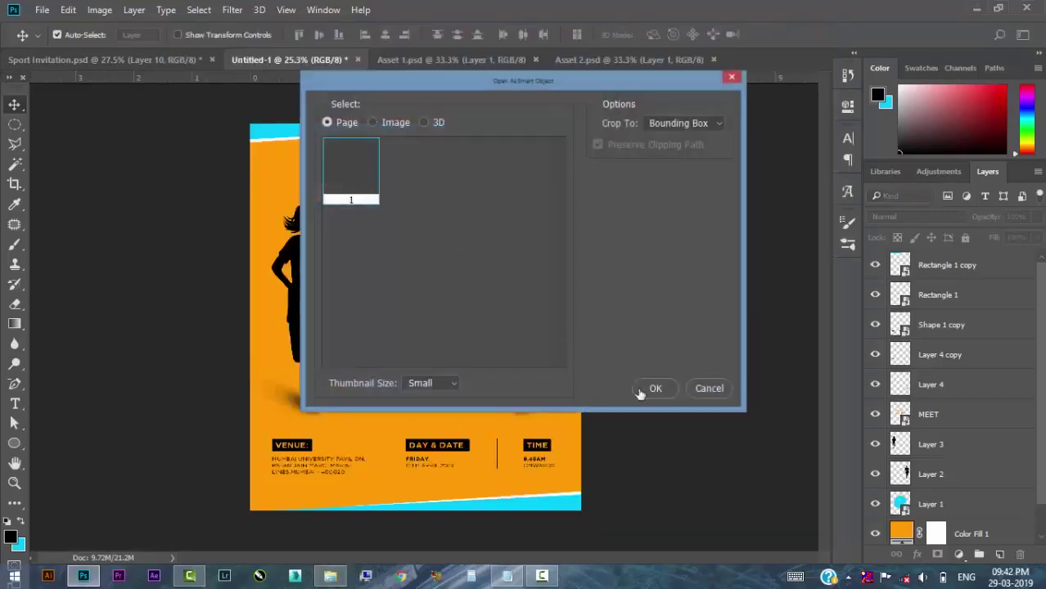
Place the logo as a smart object, scaled to about a sixth, in the top-left corner.
{"action": "left_click", "coordinate": [639, 391]}
{"action": "mouse_move", "coordinate": [581, 258]}
{"action": "left_mouse_down"}
{"action": "mouse_move", "coordinate": [453, 304]}
{"action": "mouse_move", "coordinate": [302, 161]}
{"action": "left_mouse_up"}
{"action": "key", "text": "Return"}
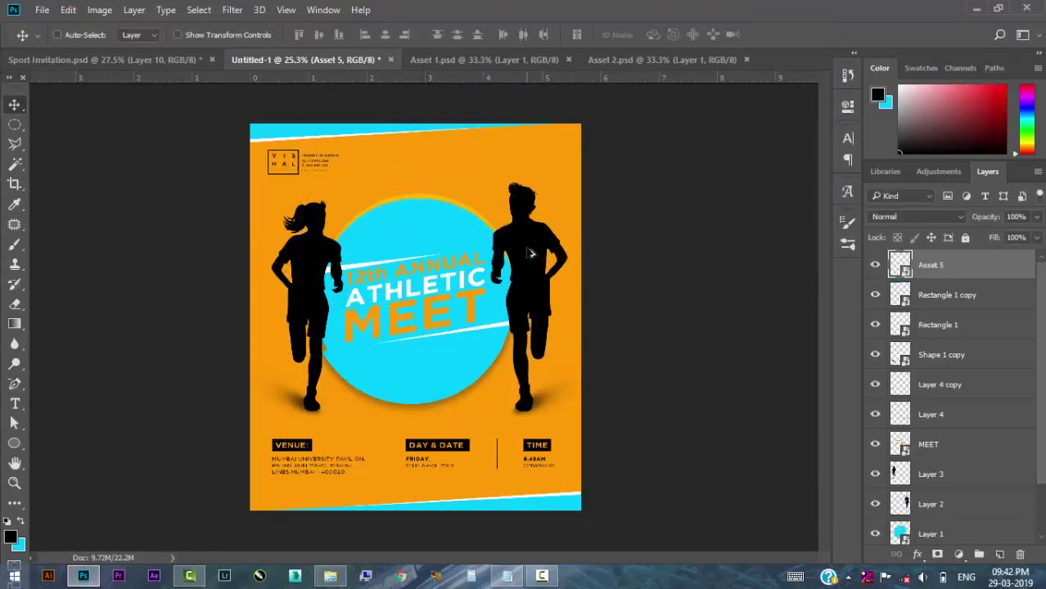
{"action": "scroll", "coordinate": [531, 255], "scroll_direction": "up", "scroll_amount": 2}
{"action": "left_click_drag", "start_coordinate": [536, 209], "coordinate": [539, 229]}
Duplicate the right runner, offsetting the copy slightly to the left.
{"action": "scroll", "coordinate": [539, 231], "scroll_direction": "up", "scroll_amount": 1}
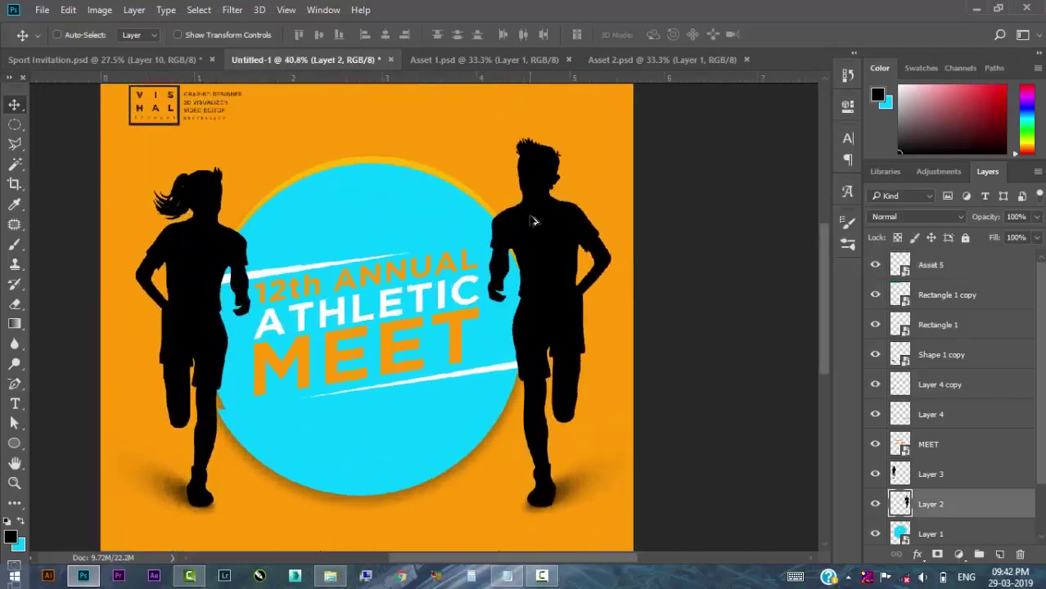
{"action": "scroll", "coordinate": [597, 266], "scroll_direction": "up", "scroll_amount": 1}
{"action": "left_click_drag", "start_coordinate": [568, 284], "coordinate": [551, 284]}
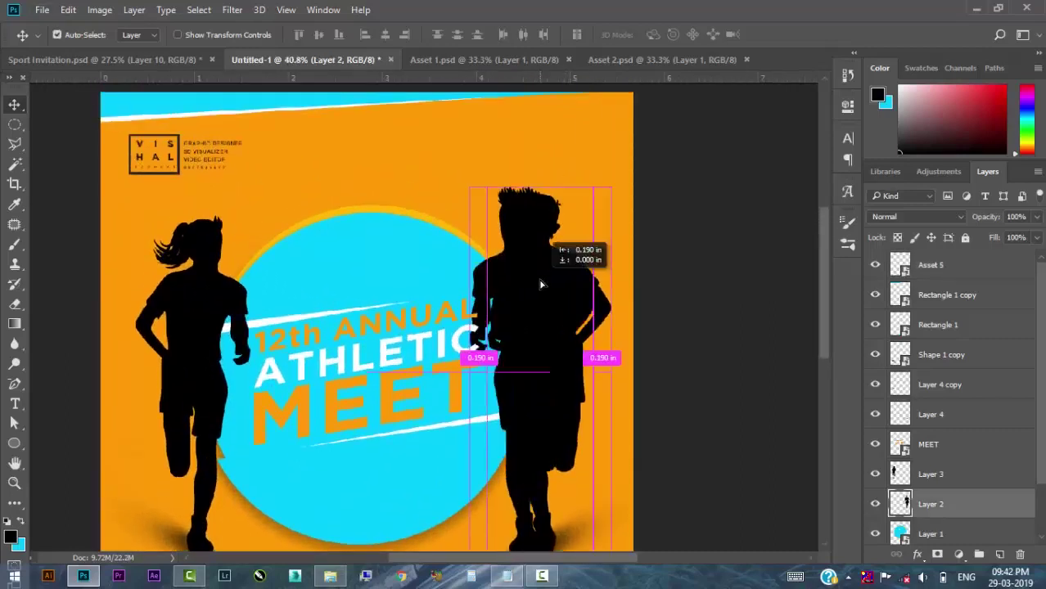
{"action": "double_click", "coordinate": [900, 503]}
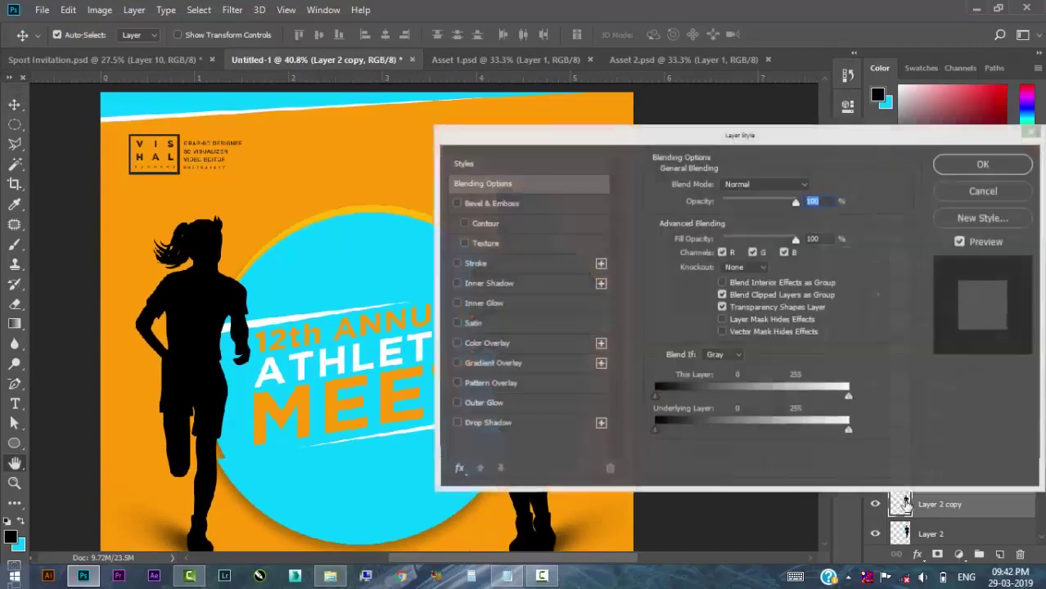
{"action": "left_click", "coordinate": [986, 192]}
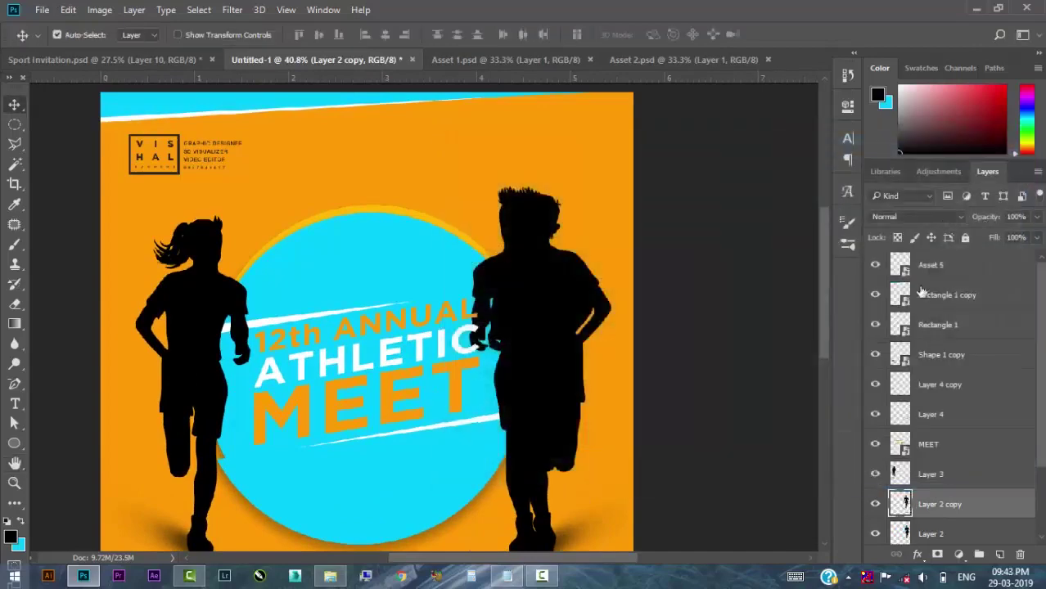
{"action": "left_click", "coordinate": [922, 556]}
{"action": "left_click", "coordinate": [923, 557]}
{"action": "left_click", "coordinate": [917, 560]}
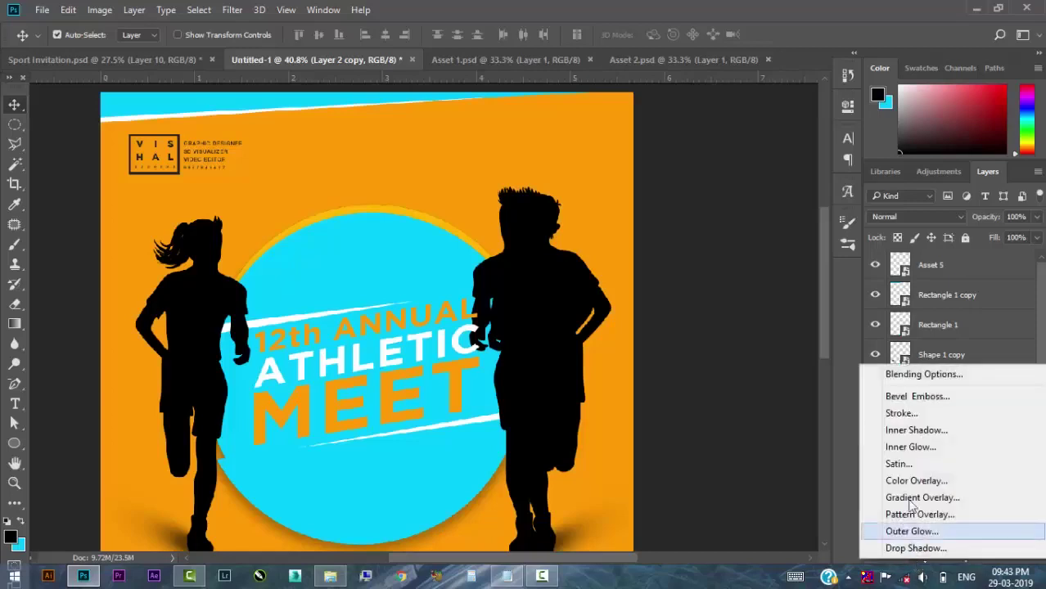
Give the copy a yellow Color Overlay sampled from the poster and move it behind the runner.
{"action": "left_click", "coordinate": [911, 483]}
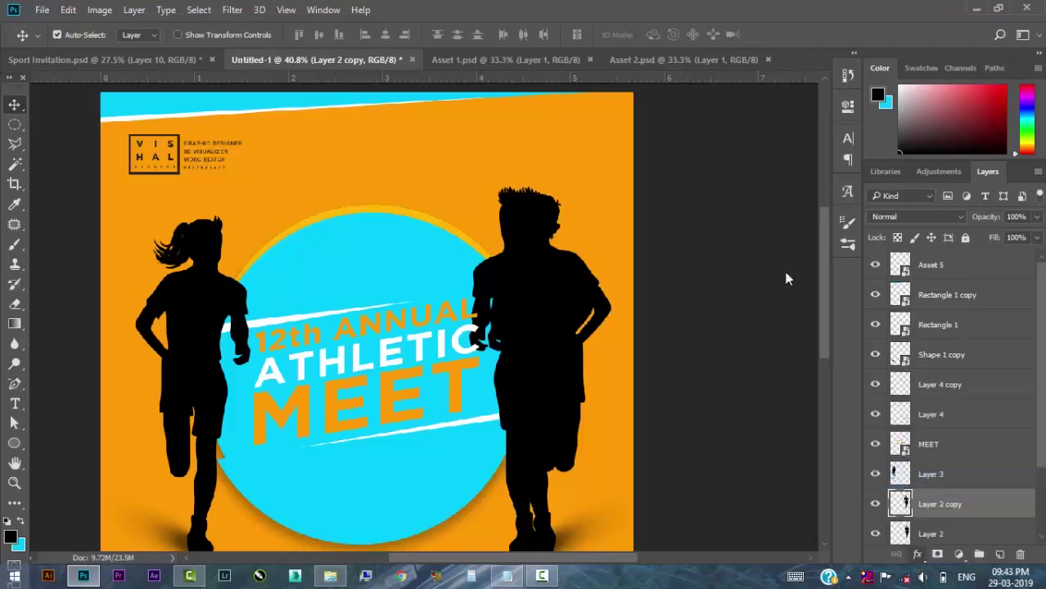
{"action": "mouse_move", "coordinate": [665, 146]}
{"action": "left_mouse_down"}
{"action": "mouse_move", "coordinate": [911, 155]}
{"action": "mouse_move", "coordinate": [753, 112]}
{"action": "mouse_move", "coordinate": [823, 129]}
{"action": "left_mouse_up"}
{"action": "left_click", "coordinate": [878, 165]}
{"action": "left_click", "coordinate": [409, 205]}
{"action": "left_click", "coordinate": [983, 280]}
{"action": "left_click", "coordinate": [1004, 172]}
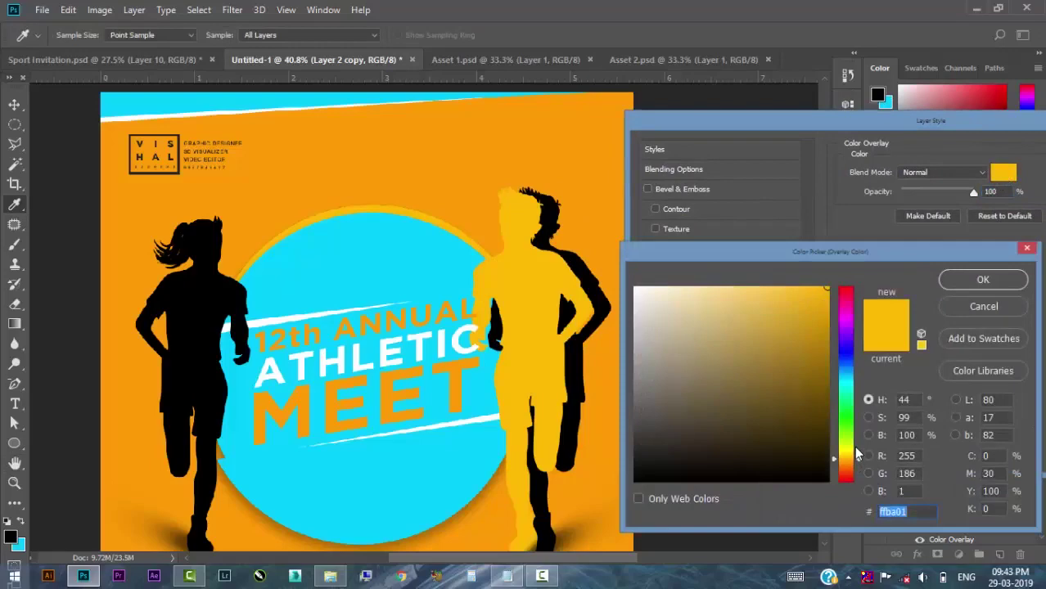
{"action": "left_click", "coordinate": [983, 279]}
{"action": "left_click", "coordinate": [880, 142]}
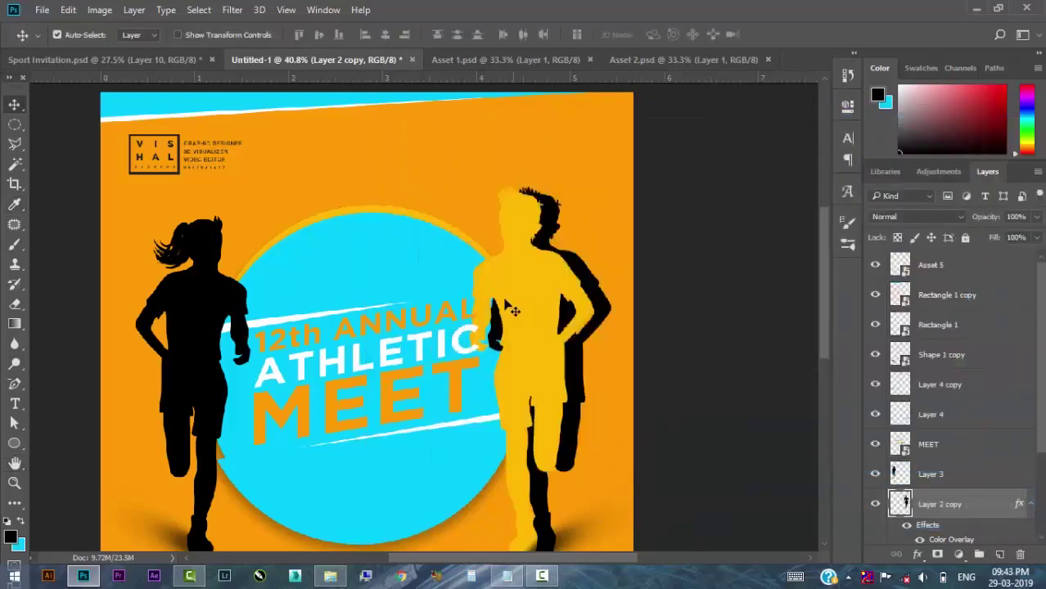
{"action": "key", "text": "ctrl+bracketleft"}
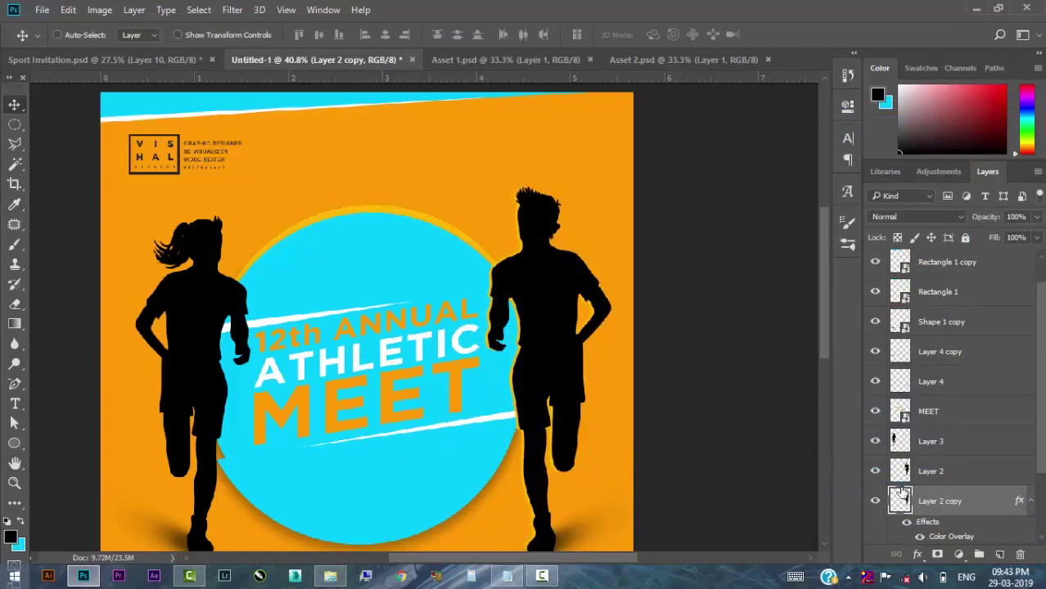
Duplicate the yellow silhouette, nudge it, and change its overlay to sampled cyan.
{"action": "key", "text": "ctrl+j"}
{"action": "key", "text": "shift+Right"}
{"action": "key", "text": "shift+Right"}
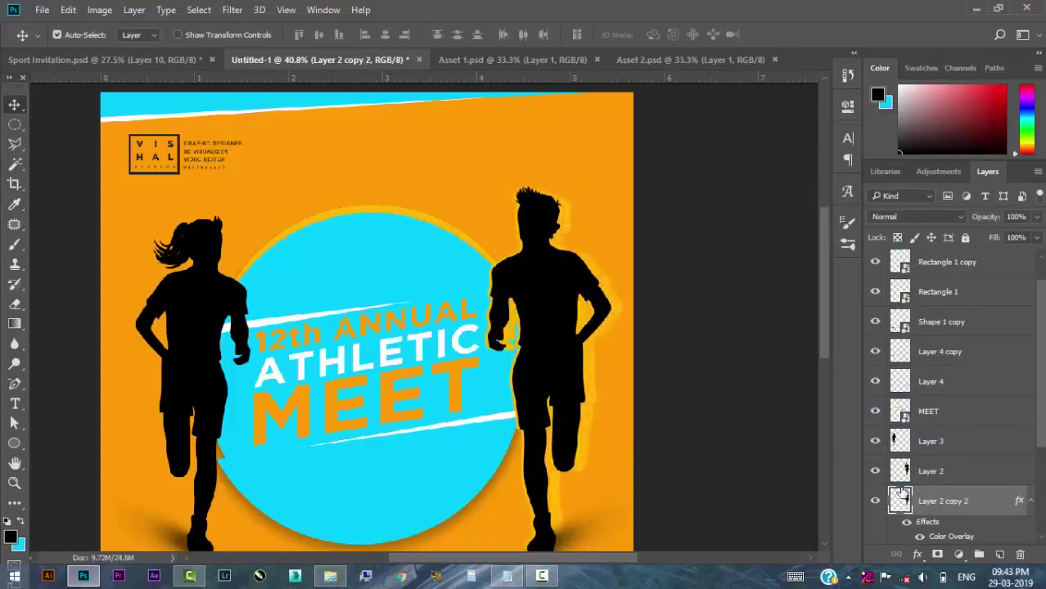
{"action": "key", "text": "shift+Left"}
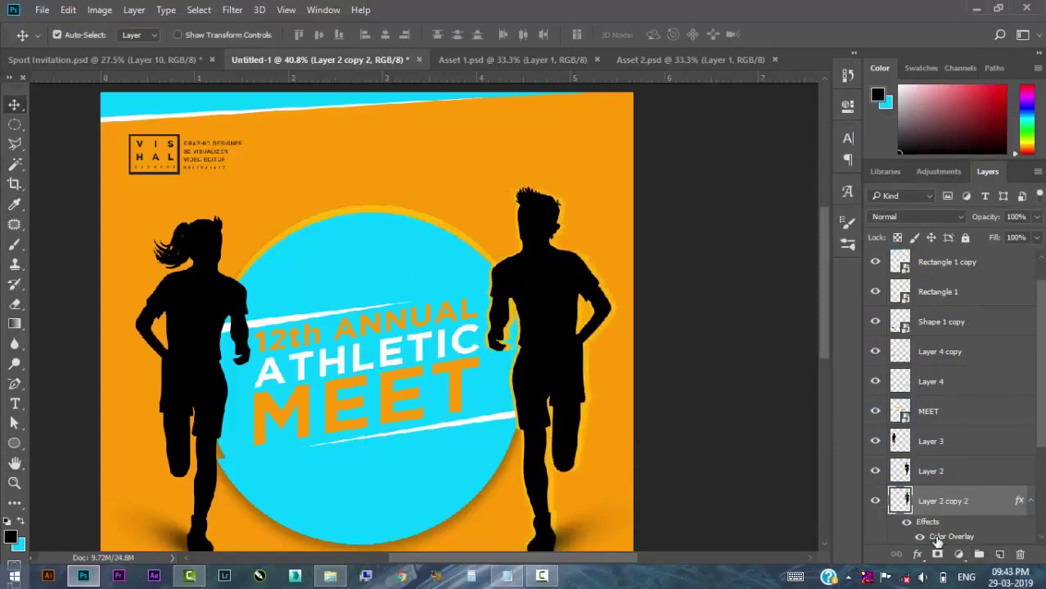
{"action": "double_click", "coordinate": [951, 536]}
{"action": "left_click", "coordinate": [744, 168]}
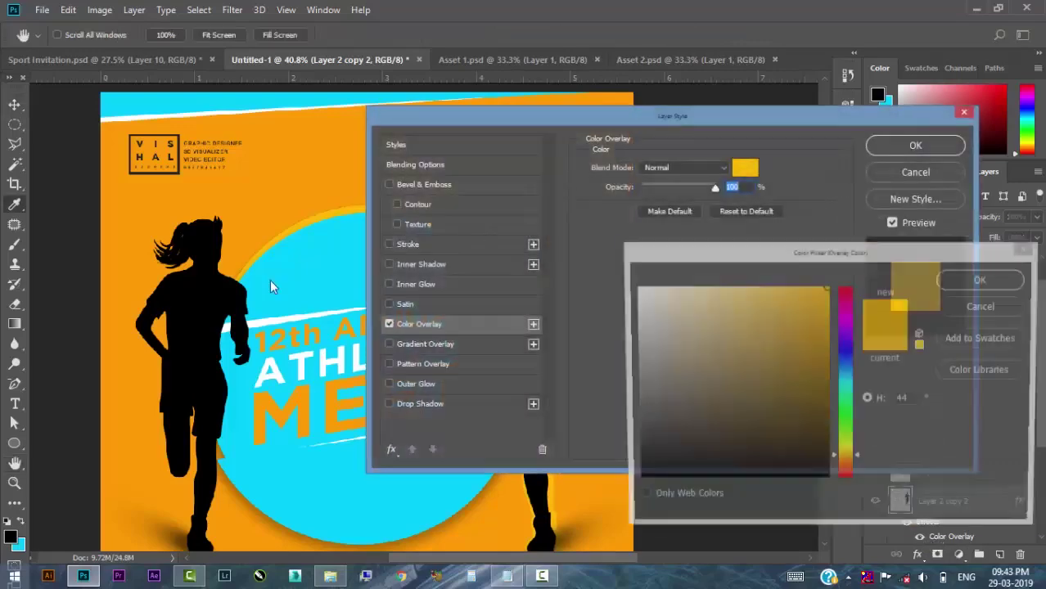
{"action": "left_click", "coordinate": [269, 279]}
{"action": "left_click", "coordinate": [983, 279]}
{"action": "left_click", "coordinate": [915, 145]}
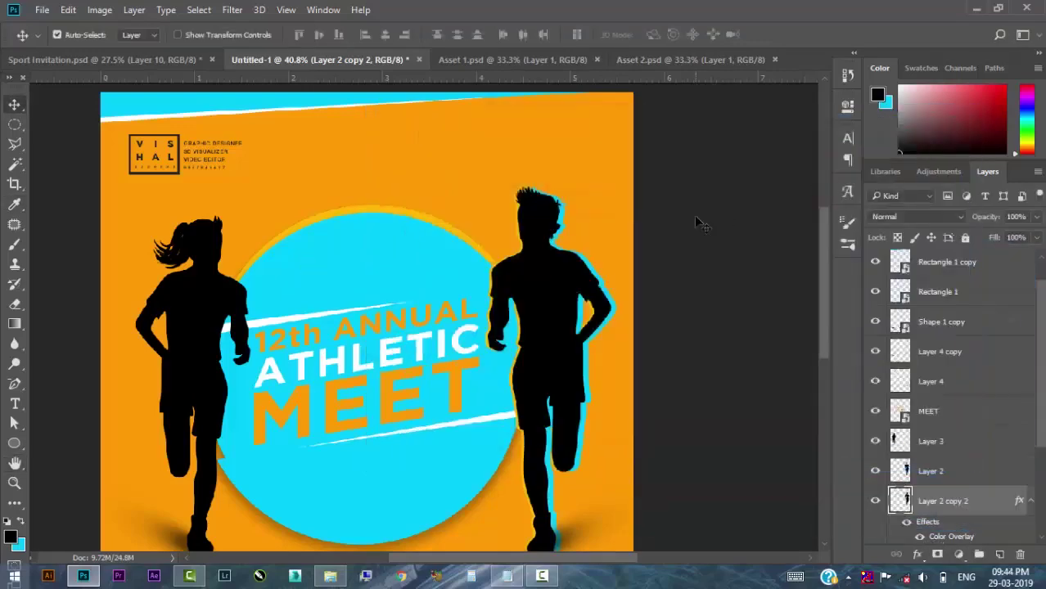
{"action": "key", "text": "ctrl+minus"}
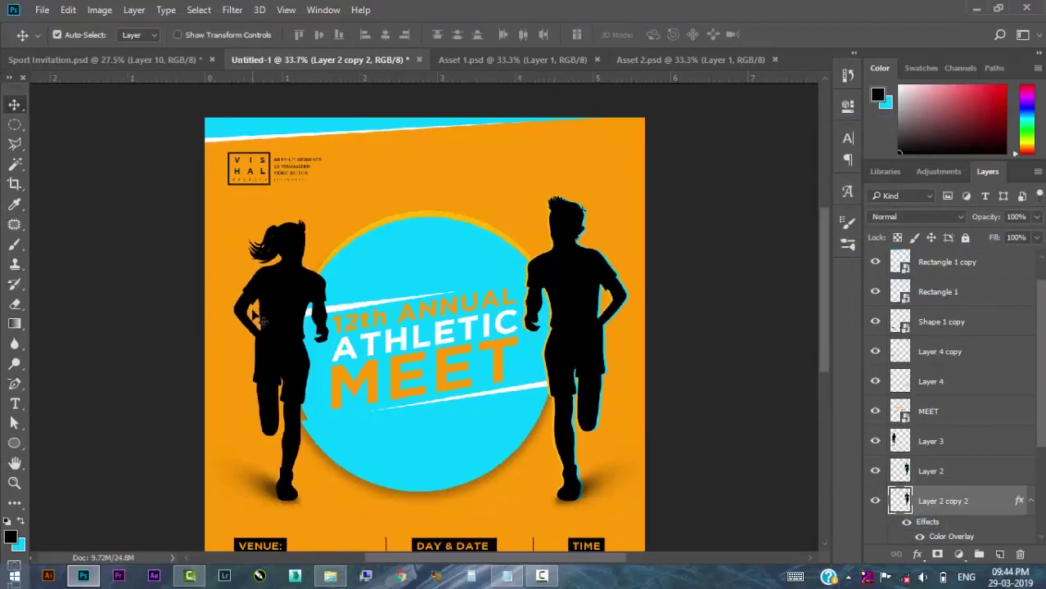
Duplicate the left runner, overlay it yellow #fdb901, and place it behind, nudged right.
{"action": "left_click", "coordinate": [274, 293]}
{"action": "left_click_drag", "start_coordinate": [274, 293], "coordinate": [270, 292]}
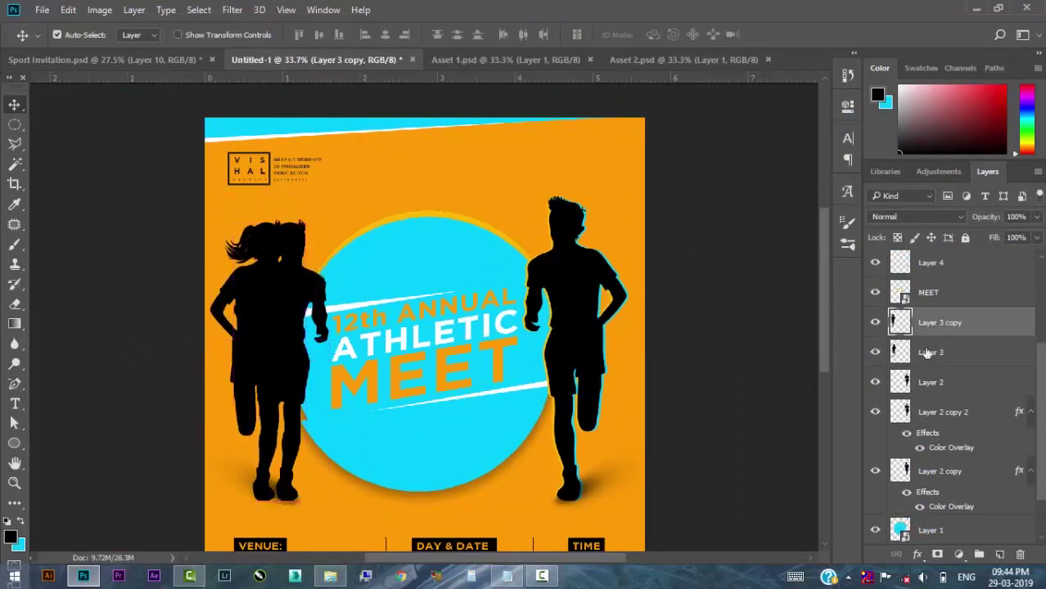
{"action": "left_click", "coordinate": [919, 559]}
{"action": "left_click", "coordinate": [890, 433]}
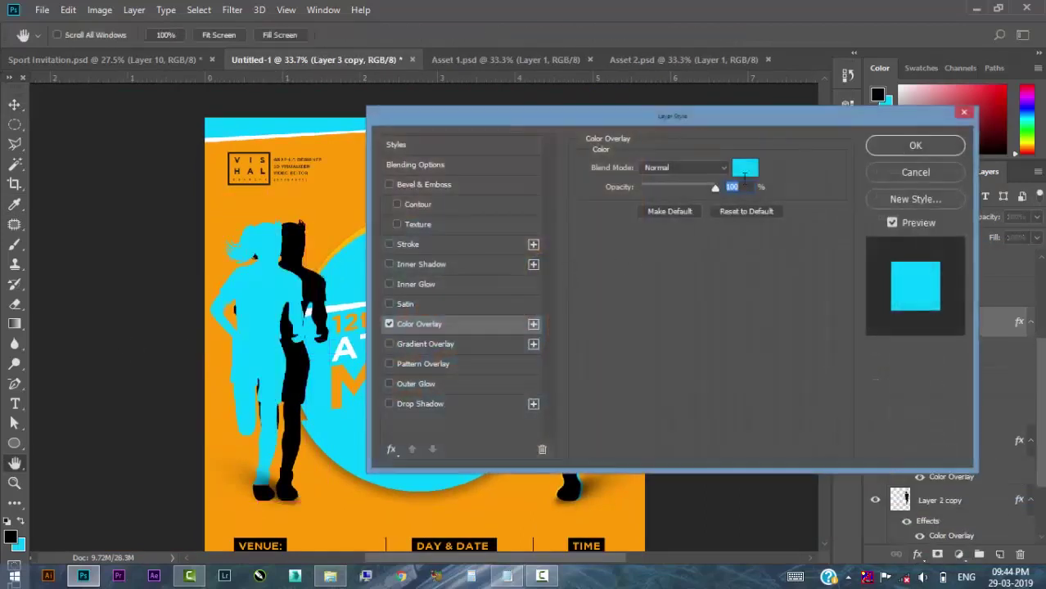
{"action": "left_click_drag", "start_coordinate": [642, 110], "coordinate": [839, 155]}
{"action": "left_click", "coordinate": [937, 208]}
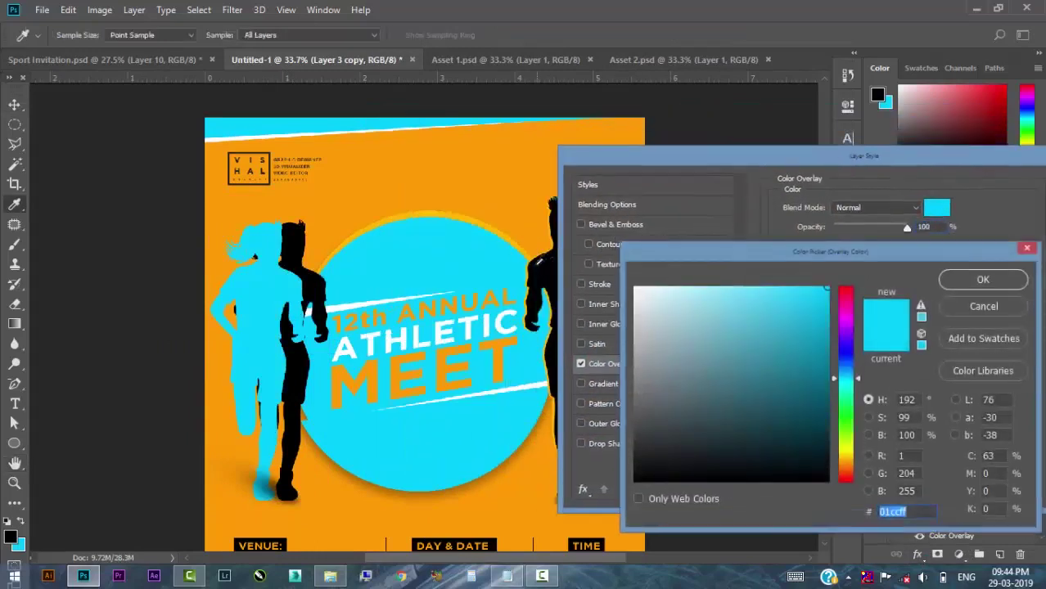
{"action": "type", "text": "c0be40"}
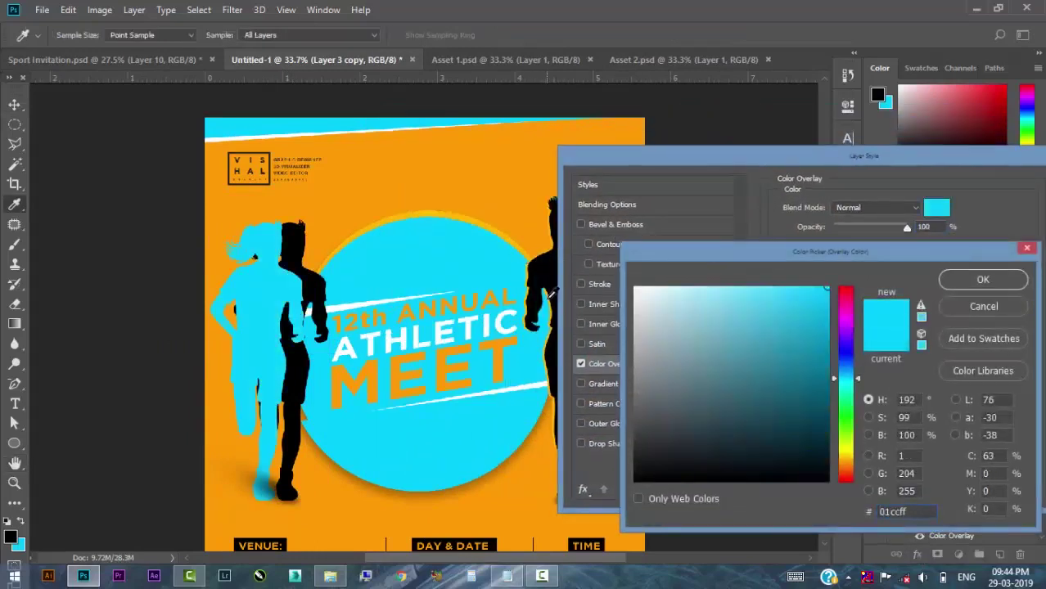
{"action": "type", "text": "9c7201"}
{"action": "left_click", "coordinate": [521, 239]}
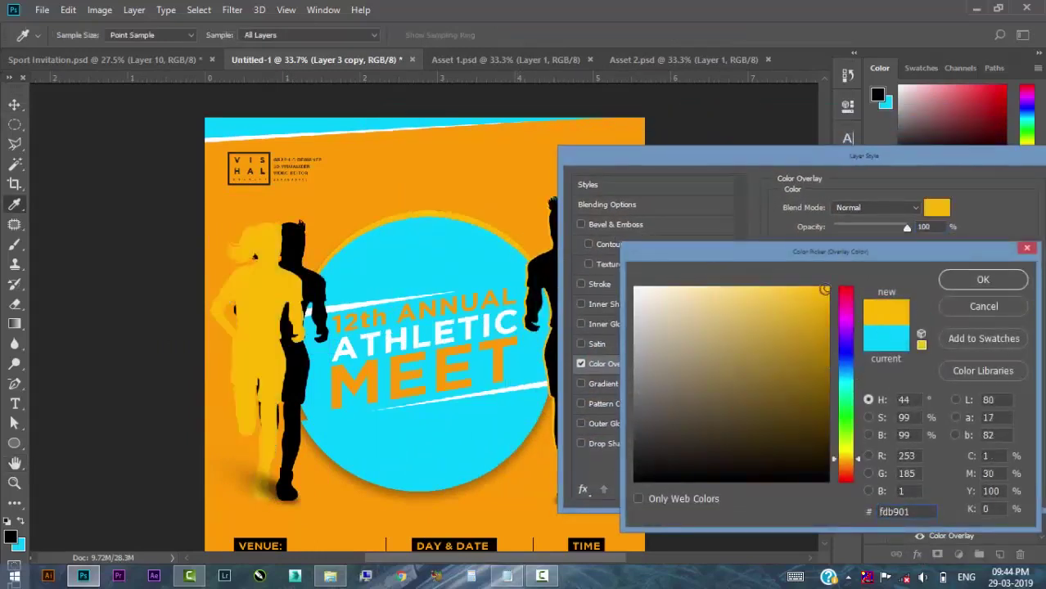
{"action": "key", "text": "Return"}
{"action": "key", "text": "Return"}
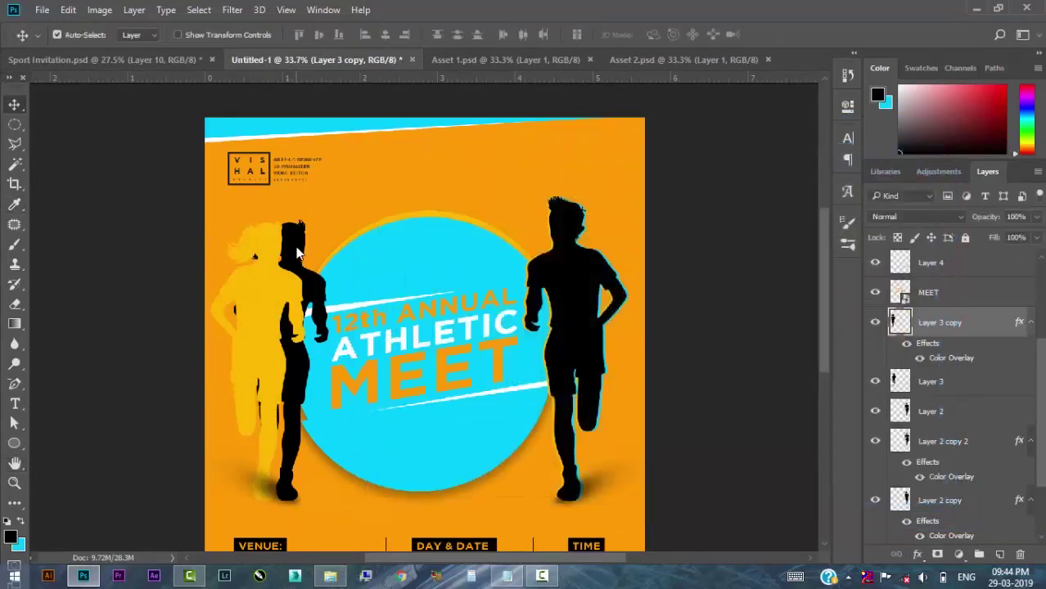
{"action": "key", "text": "ctrl+bracketleft"}
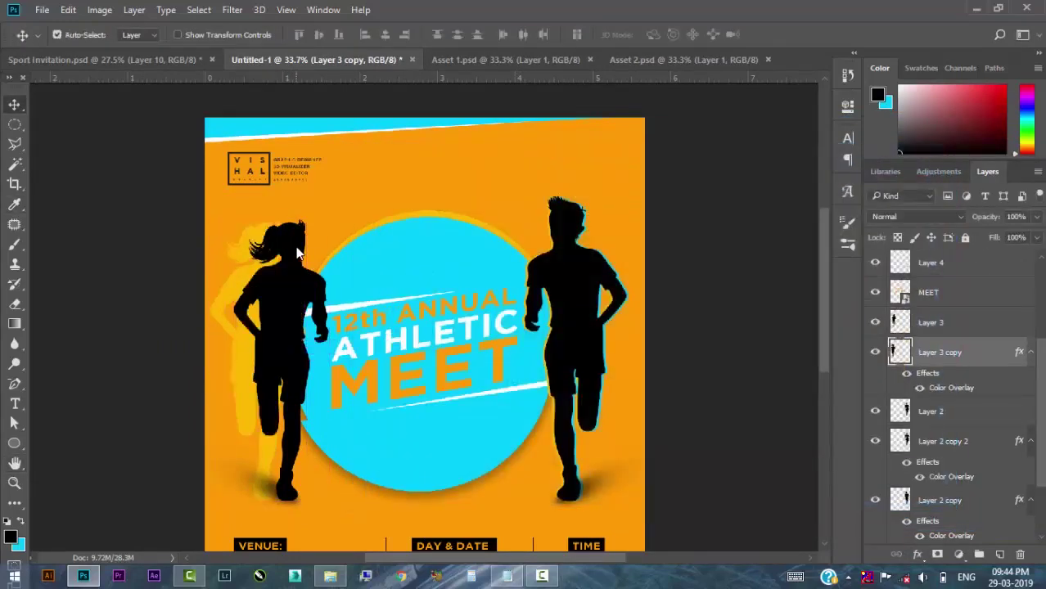
{"action": "key", "text": "shift+Right"}
{"action": "key", "text": "shift+Right"}
{"action": "key", "text": "shift+Right"}
{"action": "key", "text": "shift+Right"}
{"action": "key", "text": "shift+Right"}
{"action": "key", "text": "shift+Right"}
{"action": "key", "text": "shift+Right"}
{"action": "key", "text": "shift+Right"}
{"action": "key", "text": "shift+Right"}
{"action": "key", "text": "shift+Right"}
{"action": "key", "text": "shift+Right"}
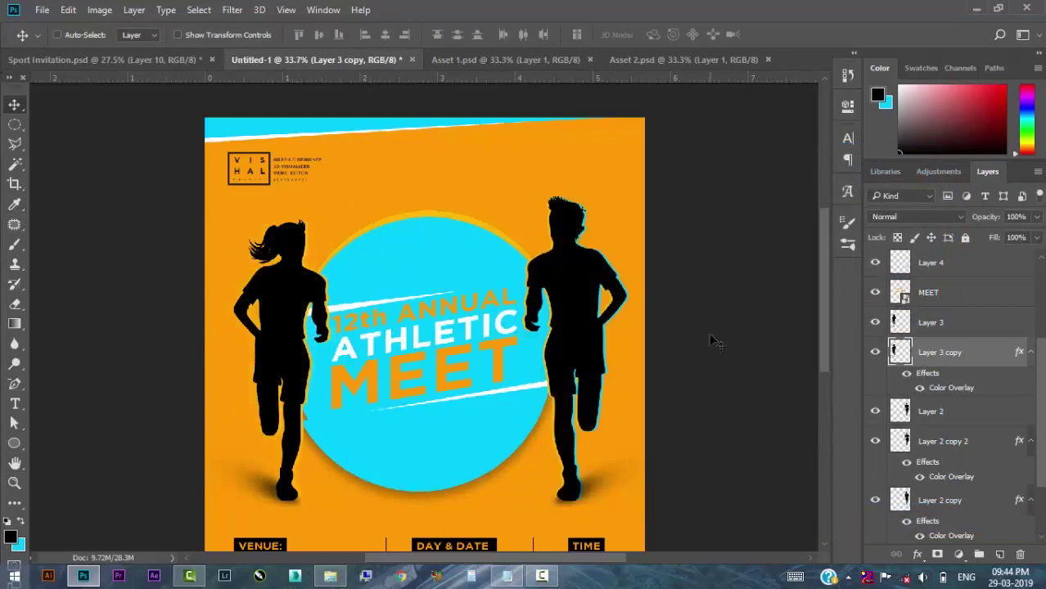
Duplicate the yellow copy, nudge it left, and overlay it with sampled cyan.
{"action": "key", "text": "ctrl+j"}
{"action": "key", "text": "shift+Left"}
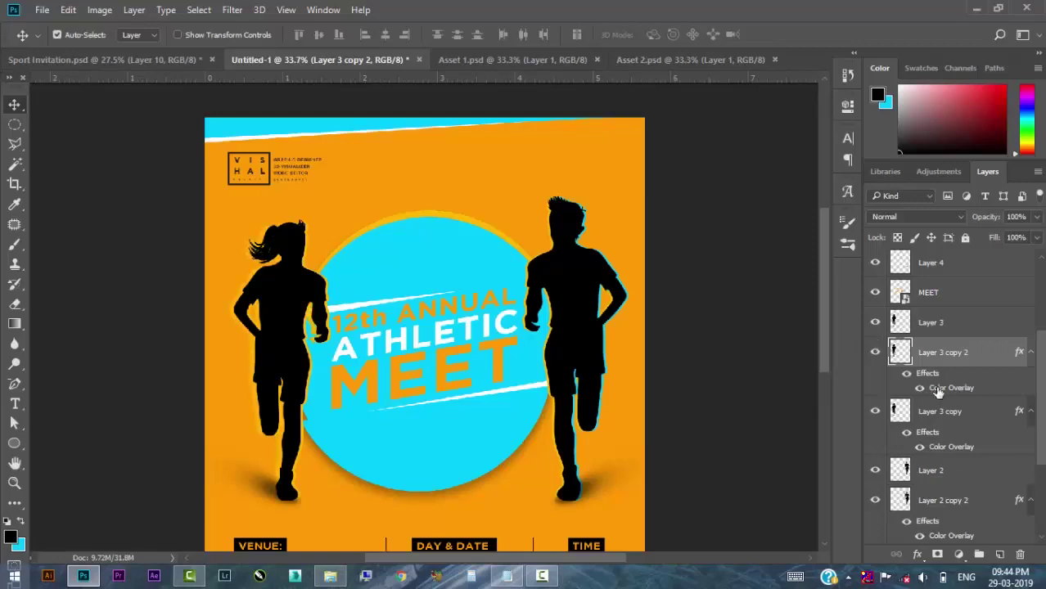
{"action": "double_click", "coordinate": [942, 388]}
{"action": "left_click", "coordinate": [723, 206]}
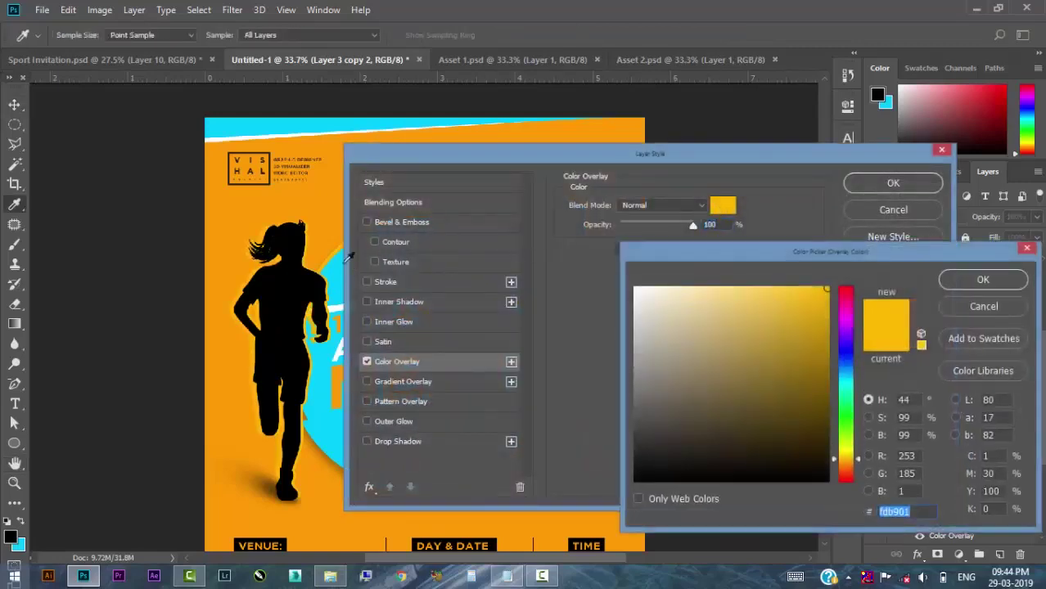
{"action": "left_click", "coordinate": [339, 279]}
{"action": "key", "text": "Return"}
{"action": "key", "text": "Return"}
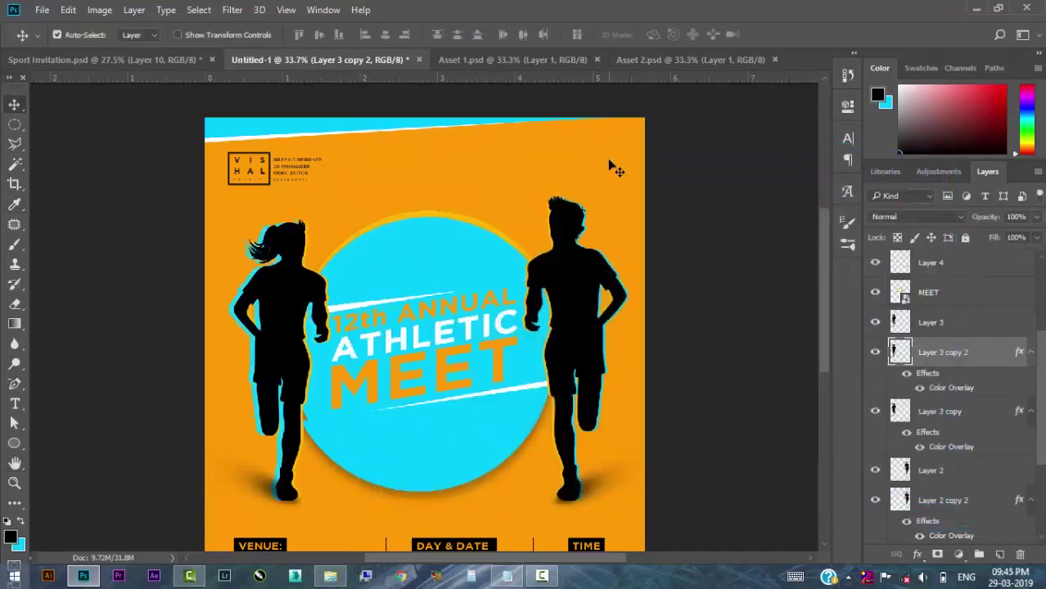
{"action": "scroll", "coordinate": [589, 254], "scroll_direction": "down", "scroll_amount": 1}
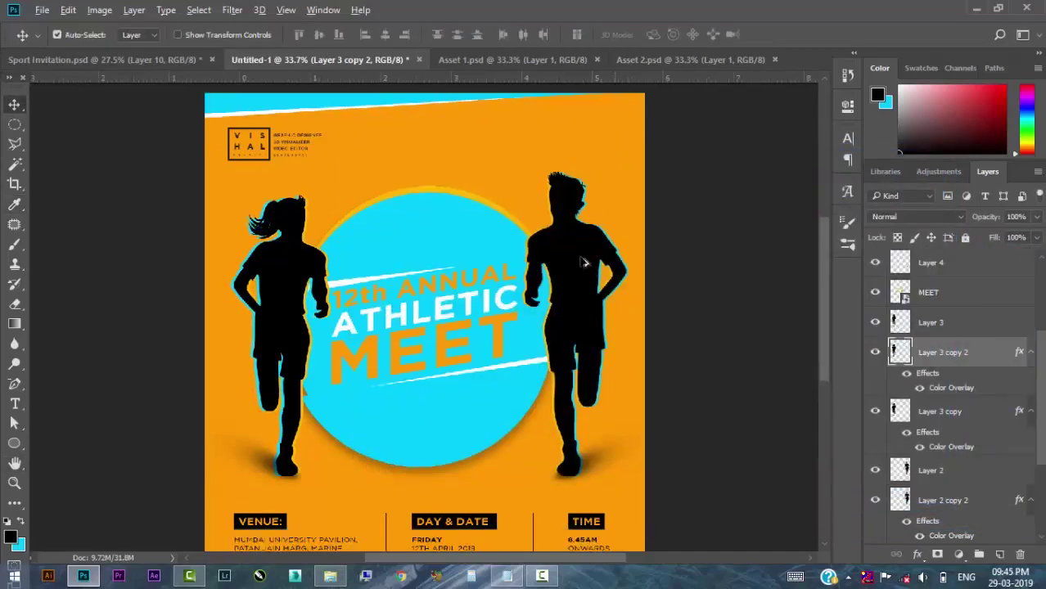
{"action": "scroll", "coordinate": [581, 262], "scroll_direction": "down", "scroll_amount": 1, "text": "alt"}
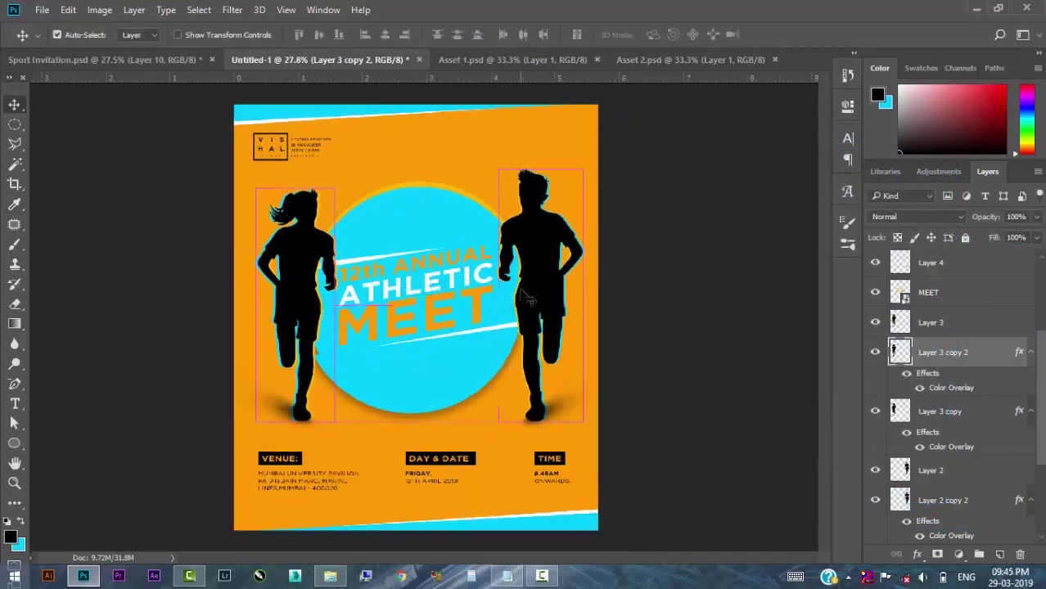
Flip both the top and bottom cyan stripe bands horizontally.
{"action": "left_click", "coordinate": [328, 117]}
{"action": "key", "text": "ctrl+t"}
{"action": "right_click", "coordinate": [327, 115]}
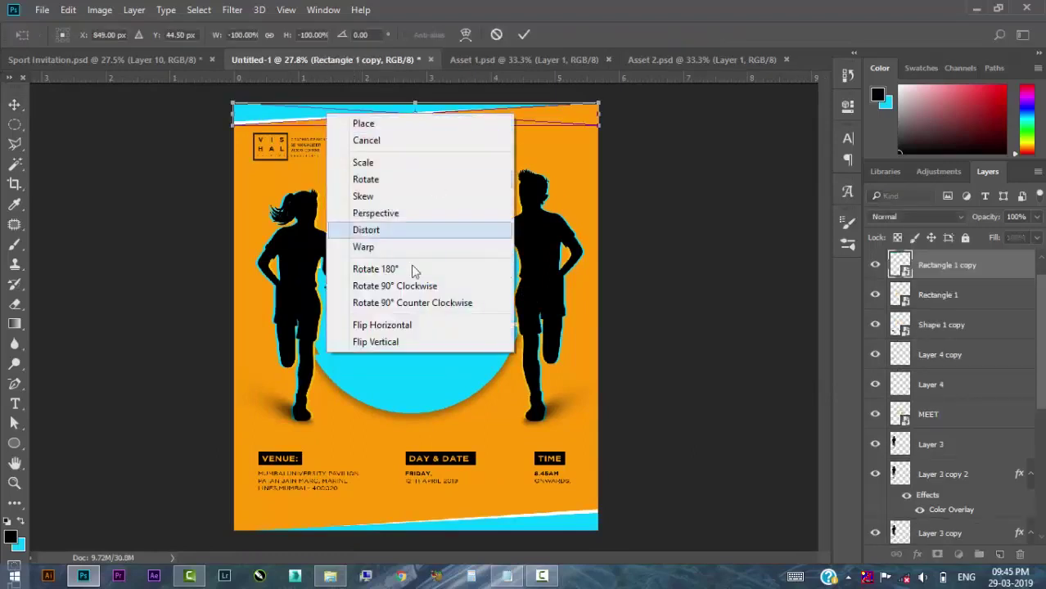
{"action": "left_click", "coordinate": [385, 325]}
{"action": "key", "text": "Return"}
{"action": "left_click", "coordinate": [555, 526], "text": "ctrl"}
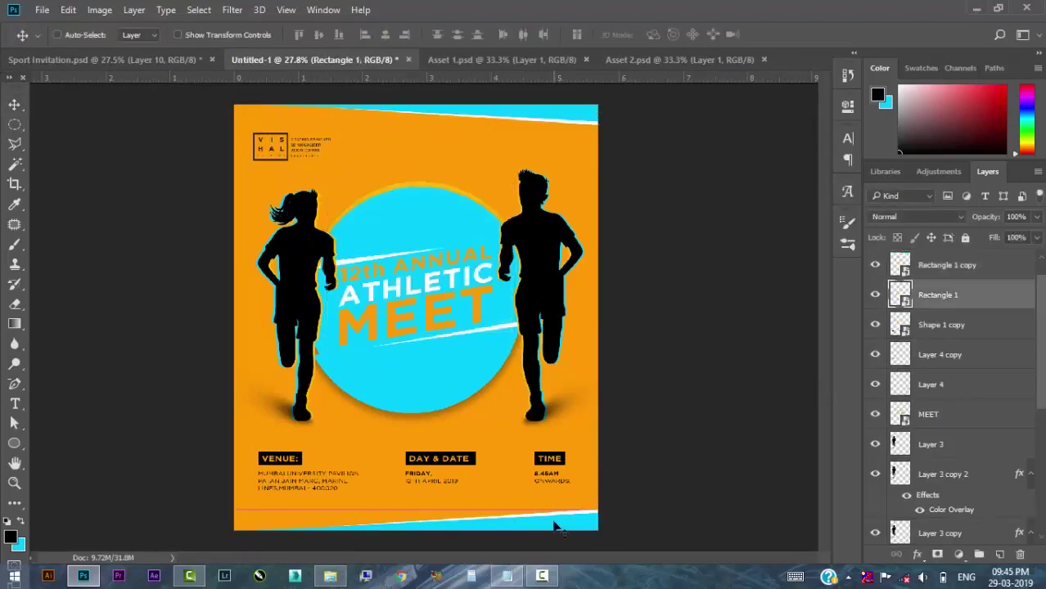
{"action": "key", "text": "ctrl+t"}
{"action": "right_click", "coordinate": [555, 527]}
{"action": "left_click", "coordinate": [619, 494]}
{"action": "key", "text": "Return"}
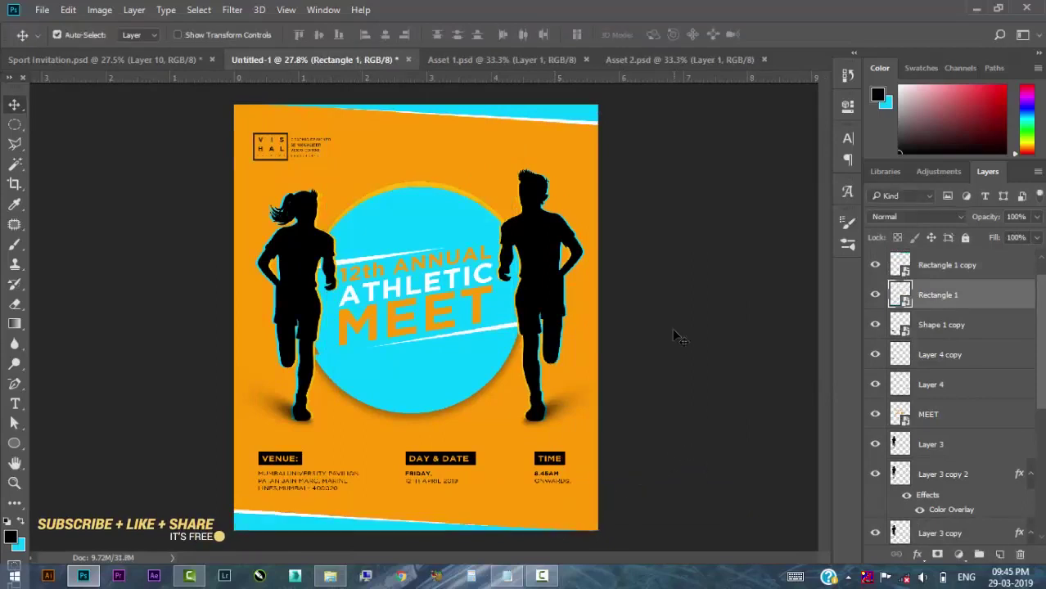
Close Asset 2 and Asset 1, compare against Sport Invitation, then return to Untitled-1.
{"action": "scroll", "coordinate": [639, 276], "scroll_direction": "down", "scroll_amount": 1}
{"action": "left_click", "coordinate": [765, 59]}
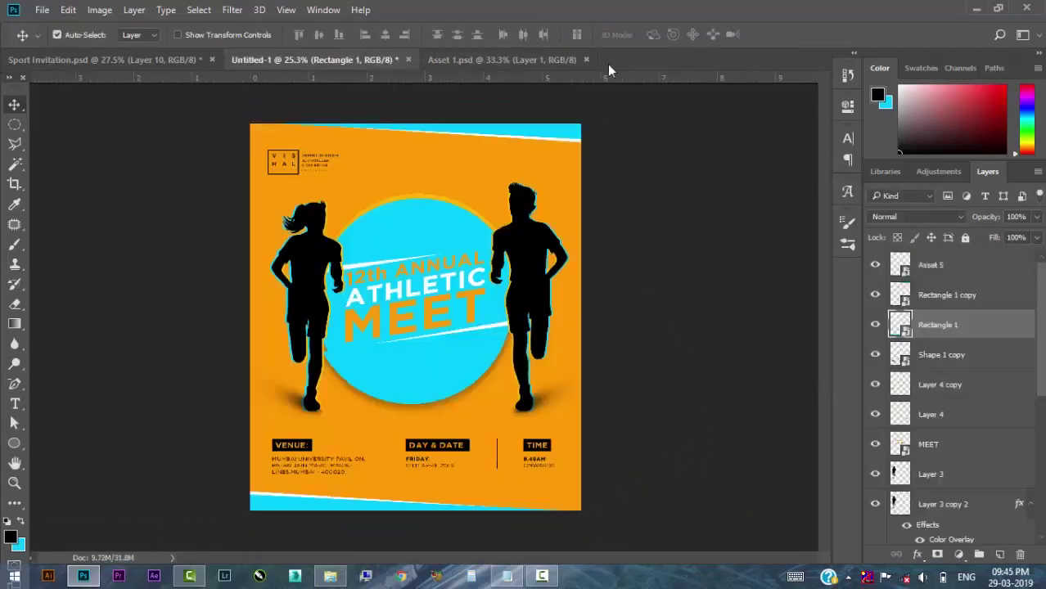
{"action": "left_click", "coordinate": [586, 60]}
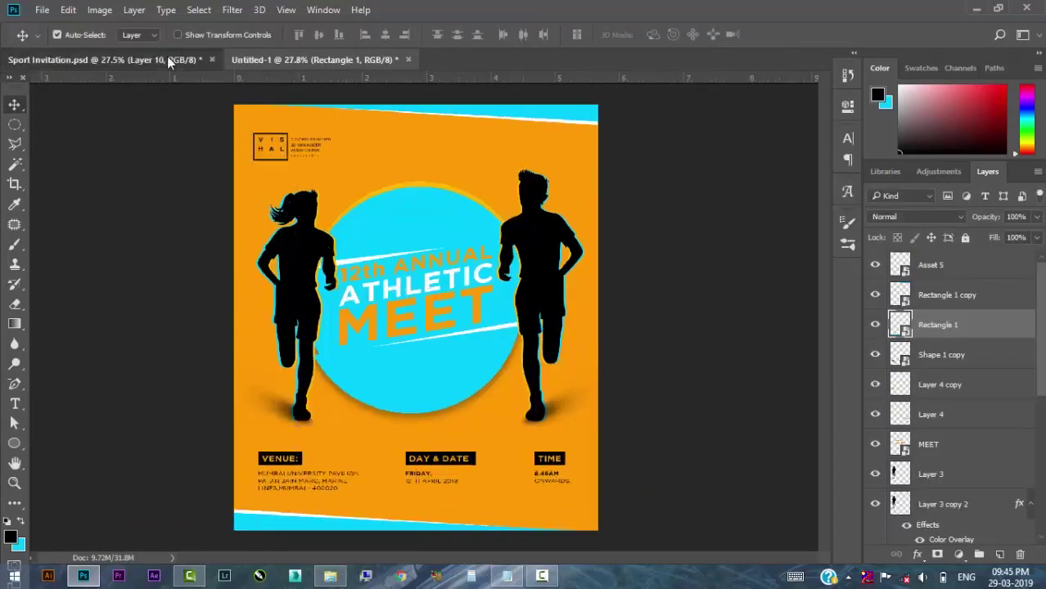
{"action": "left_click", "coordinate": [167, 57]}
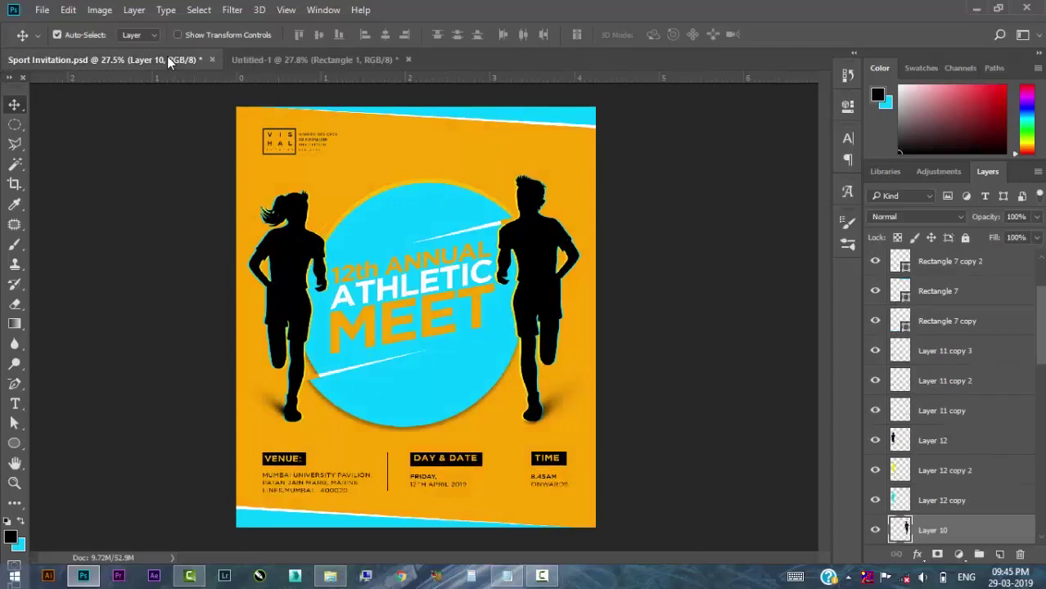
{"action": "left_click", "coordinate": [275, 62]}
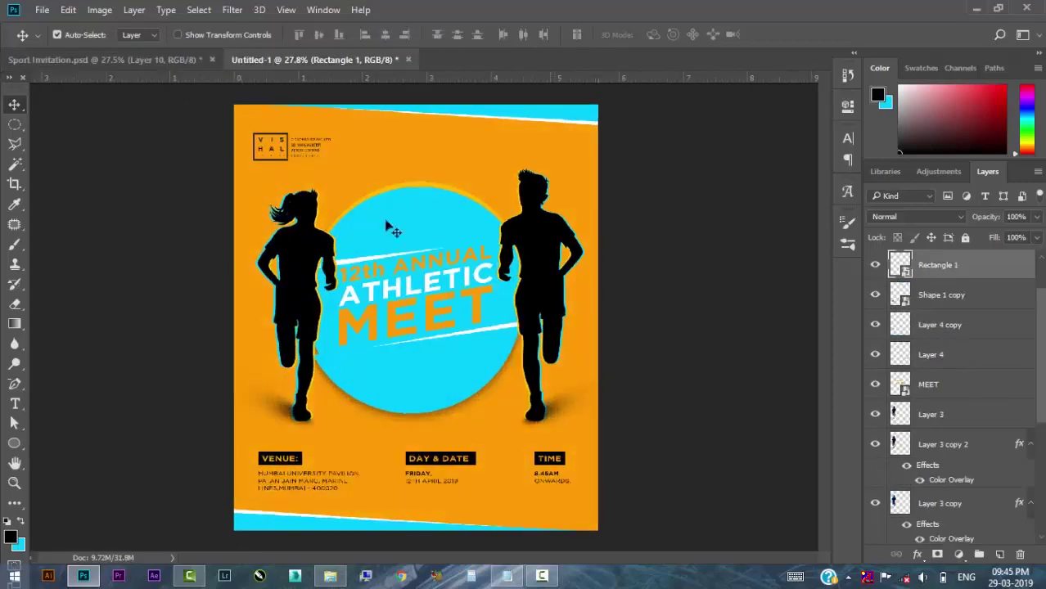
Give the Untitled-1 poster a Levels adjustment layer with input levels 28, 1.00 and 242.
{"action": "left_click", "coordinate": [165, 59]}
{"action": "left_click", "coordinate": [311, 59]}
{"action": "left_click", "coordinate": [957, 555]}
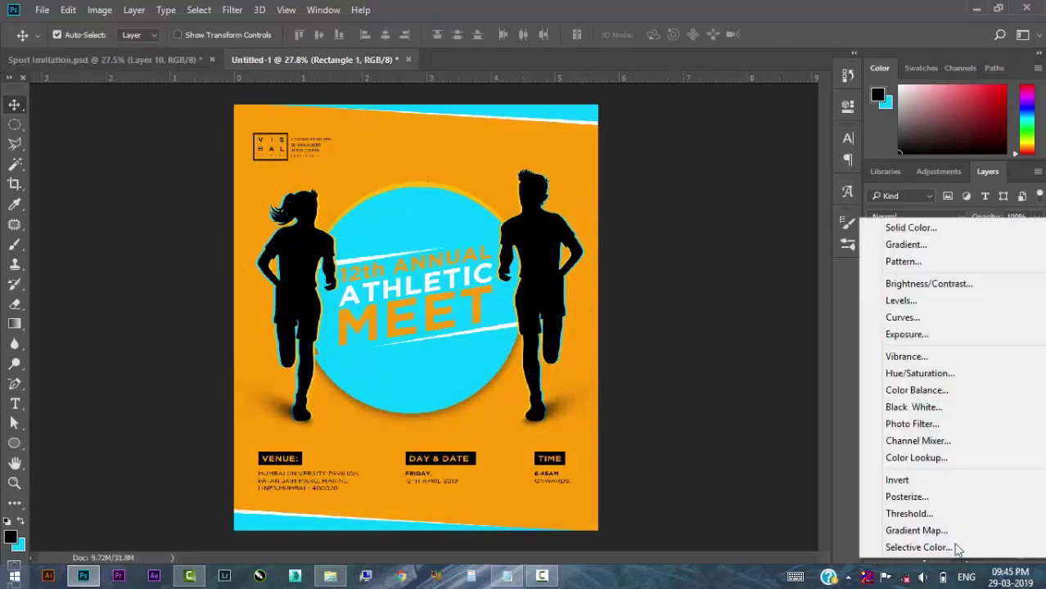
{"action": "left_click", "coordinate": [901, 300]}
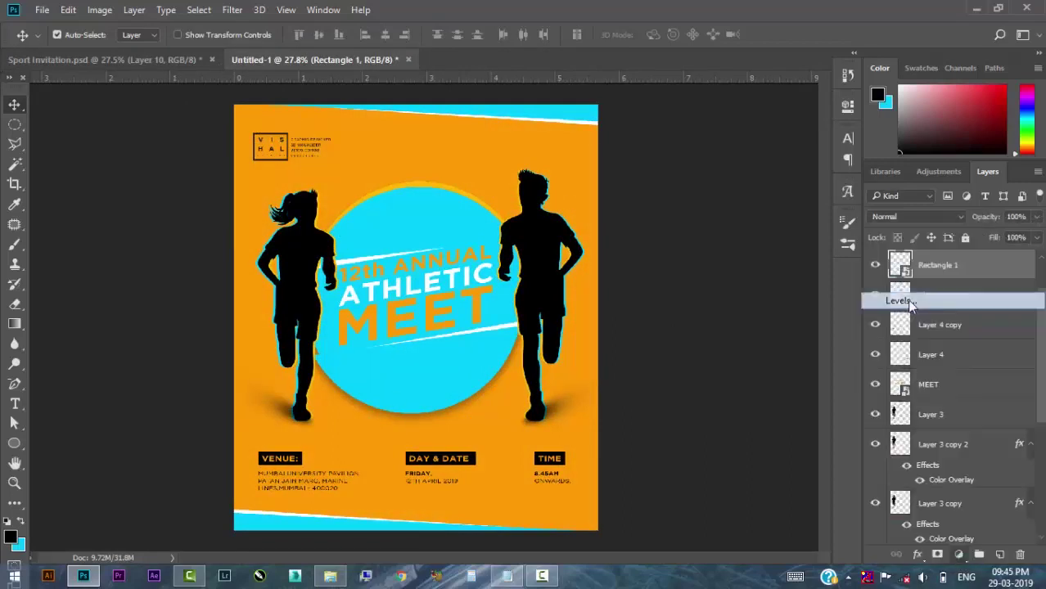
{"action": "left_click_drag", "start_coordinate": [642, 257], "coordinate": [660, 258]}
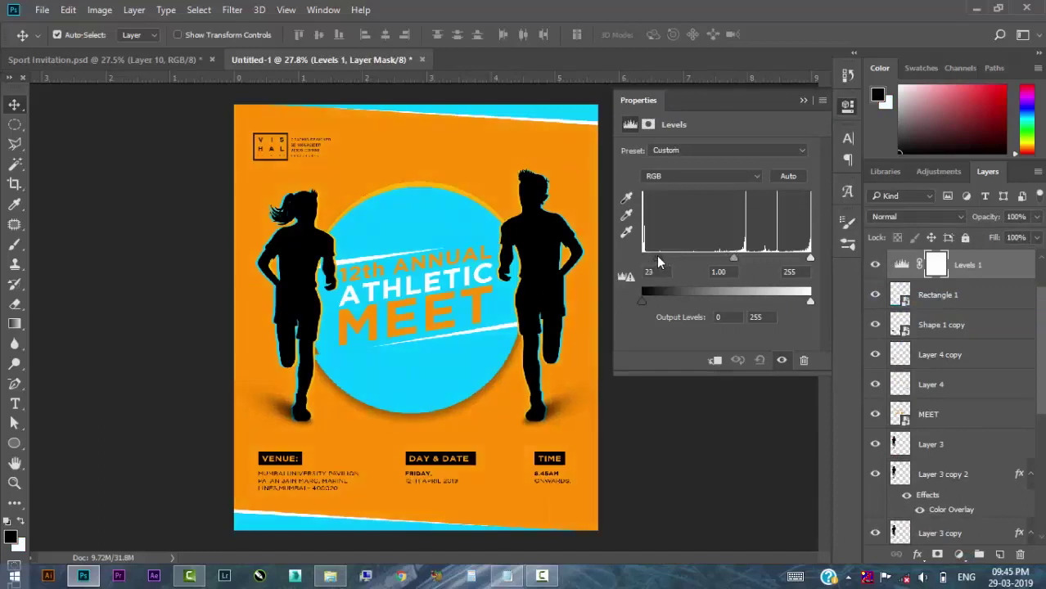
{"action": "left_click_drag", "start_coordinate": [810, 257], "coordinate": [801, 257]}
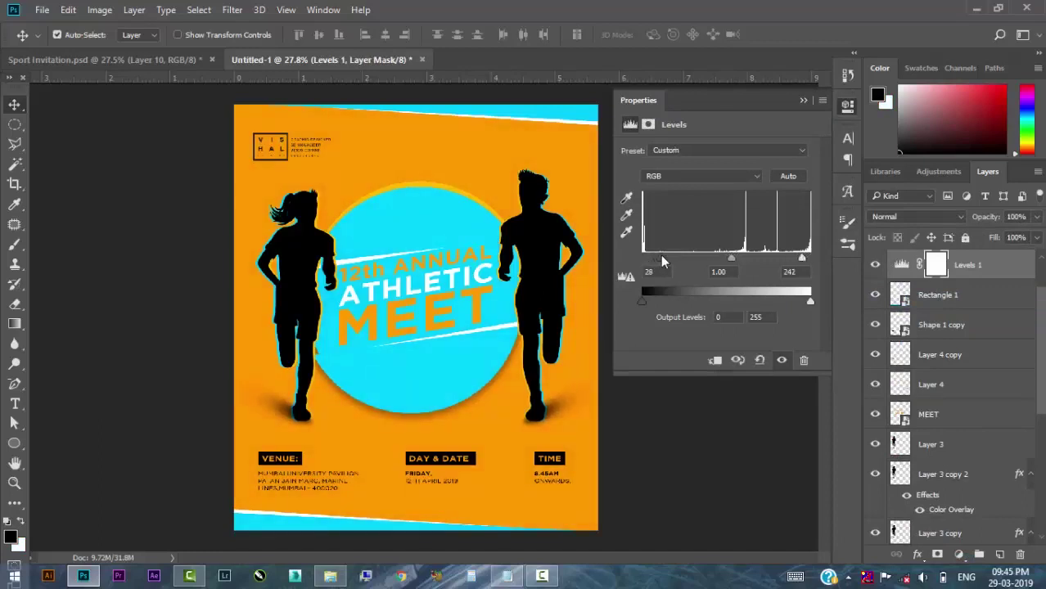
{"action": "left_click", "coordinate": [803, 100]}
{"action": "scroll", "coordinate": [347, 259], "scroll_direction": "up", "scroll_amount": 1}
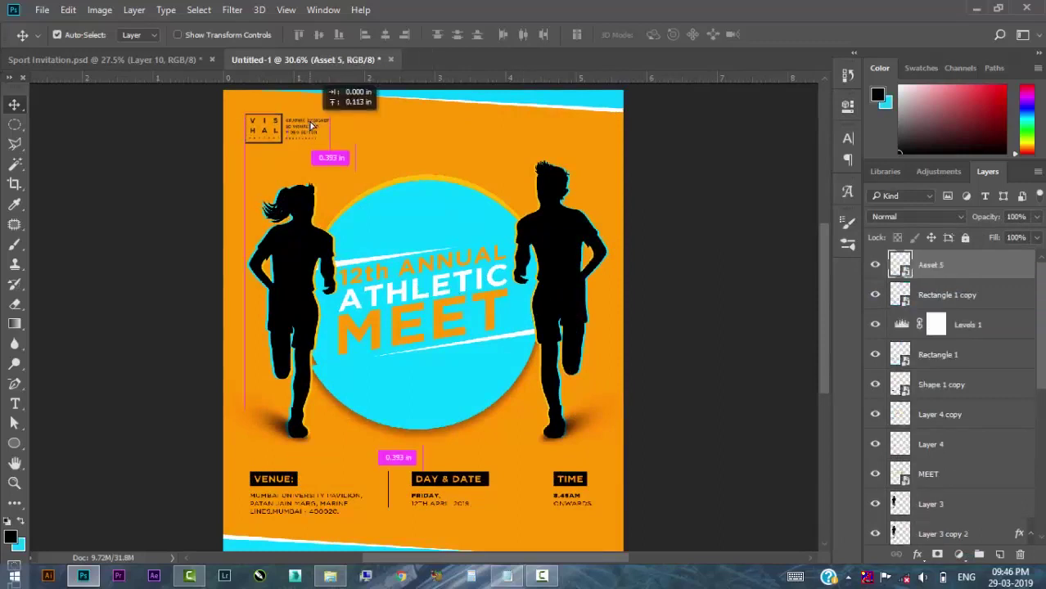
{"action": "scroll", "coordinate": [366, 166], "scroll_direction": "down", "scroll_amount": 1}
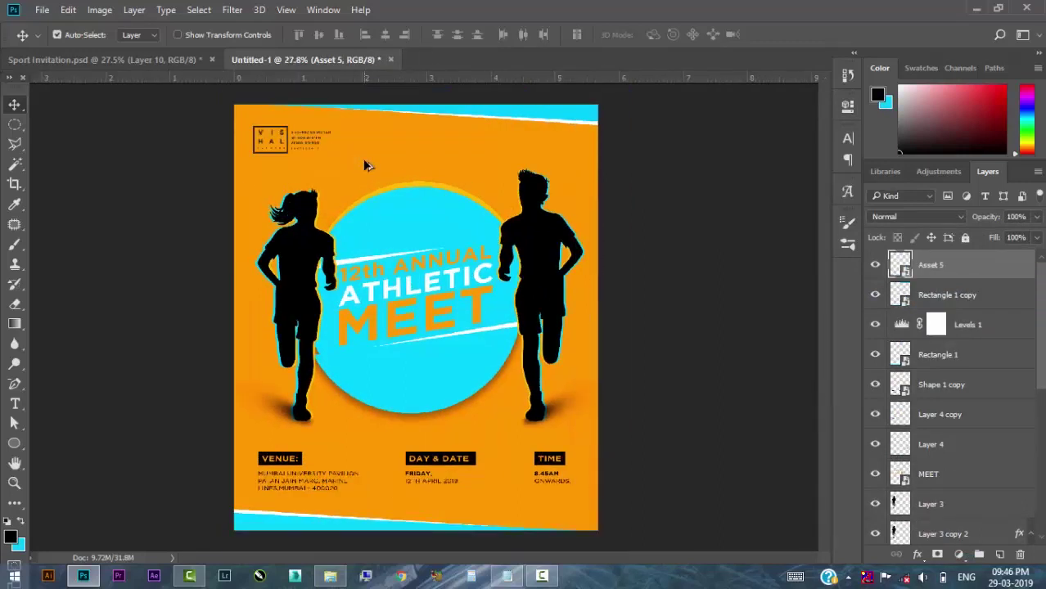